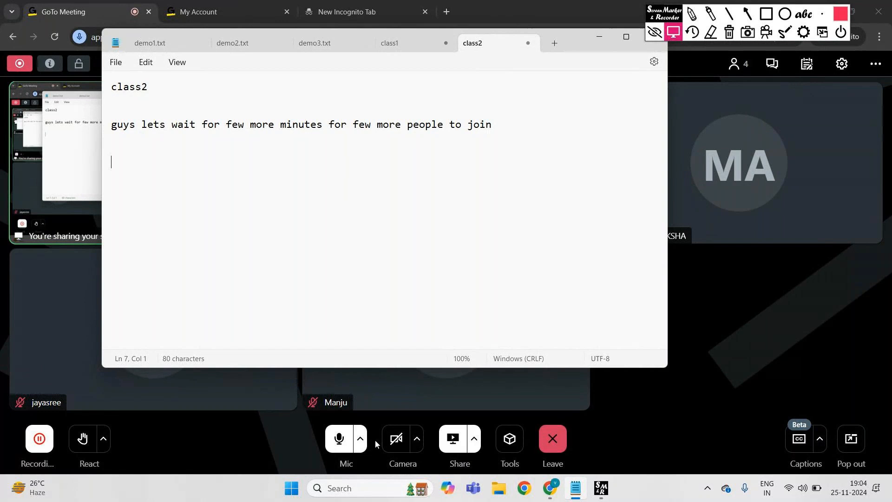
Launch Power BI Desktop and check the common data sources offered for a blank report
left_click(371, 487)
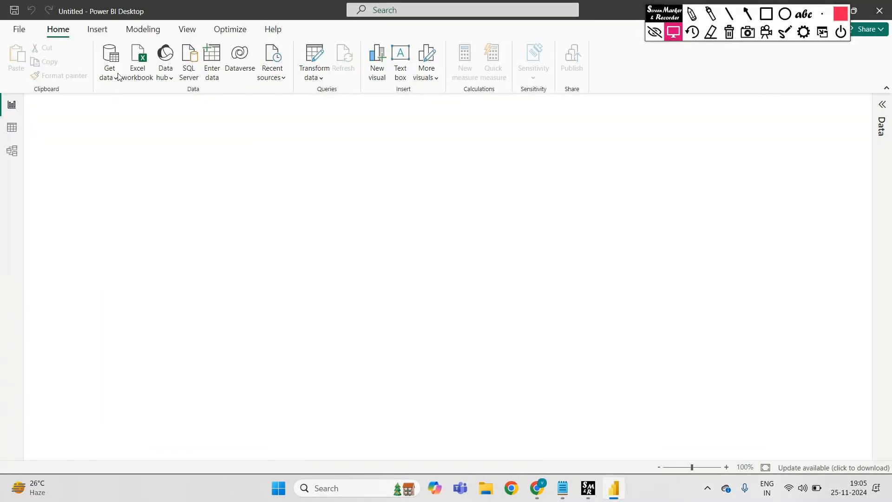
left_click(116, 79)
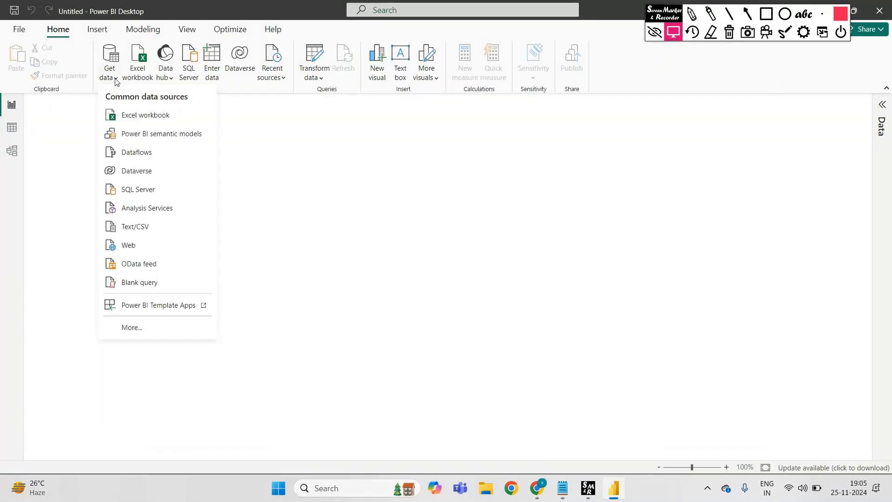
left_click(342, 185)
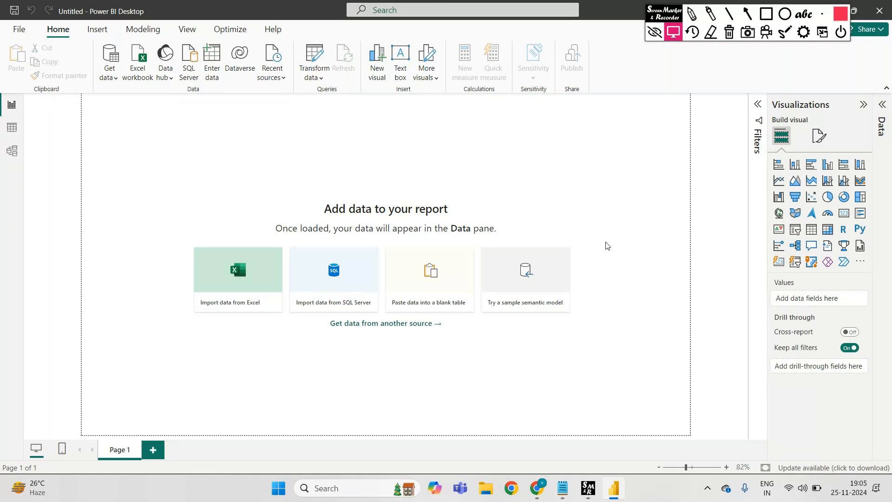
Outline the Get data command with a red screen-marker rectangle, and clear the drawing and marker tools from the screen
left_click(691, 16)
left_click(766, 13)
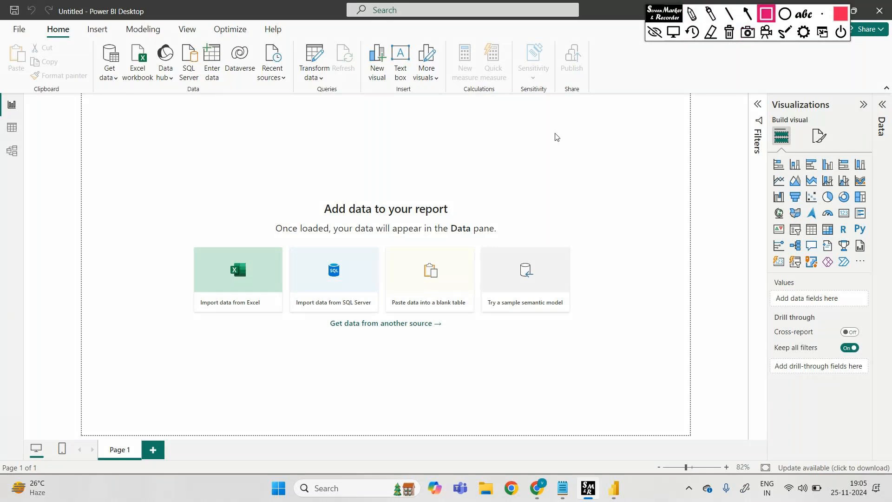
left_click(691, 13)
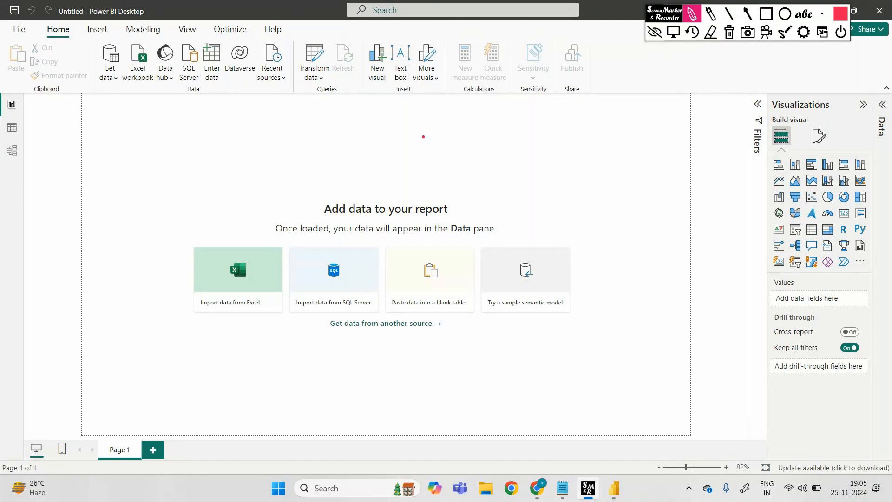
mouse_move(100, 42)
left_mouse_down()
mouse_move(98, 59)
mouse_move(122, 85)
left_mouse_up()
left_click(711, 33)
left_click(766, 13)
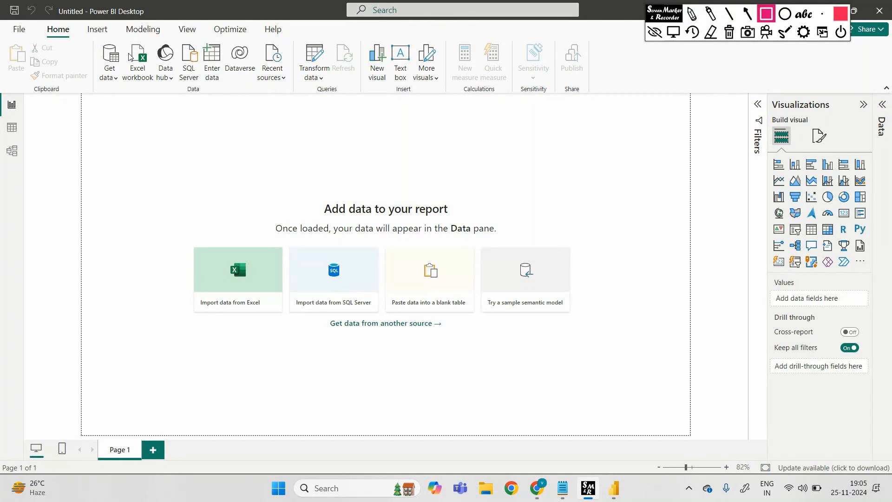
left_click_drag(94, 40, 124, 79)
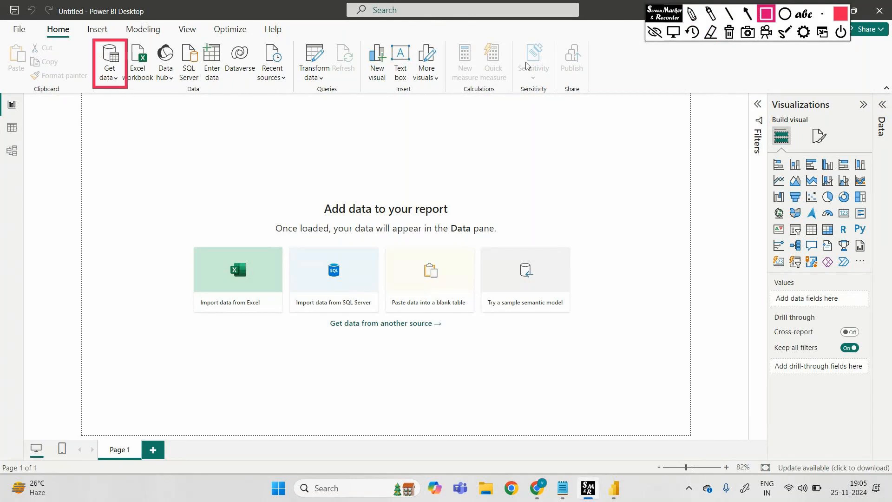
left_click(716, 35)
left_click(655, 32)
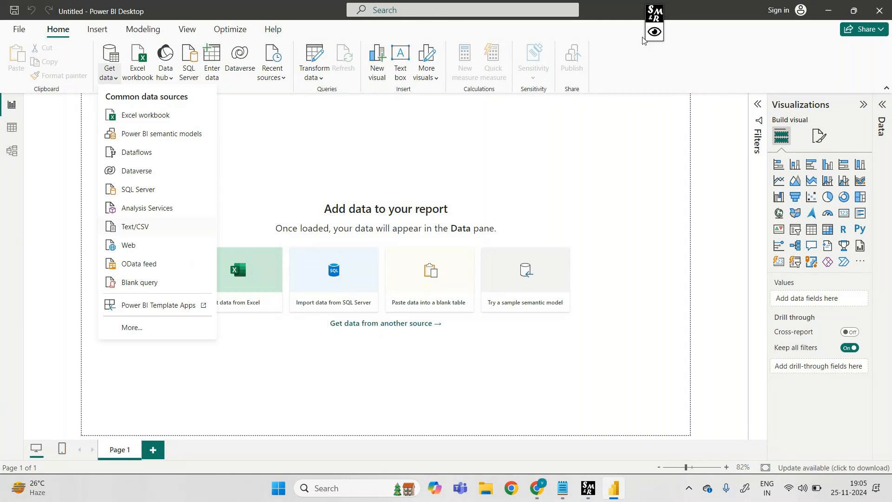
Browse Downloads for a Text/CSV source, select Sky_Transport_Corp.xlsx - Worksheet (1), and cancel the import
left_click(154, 227)
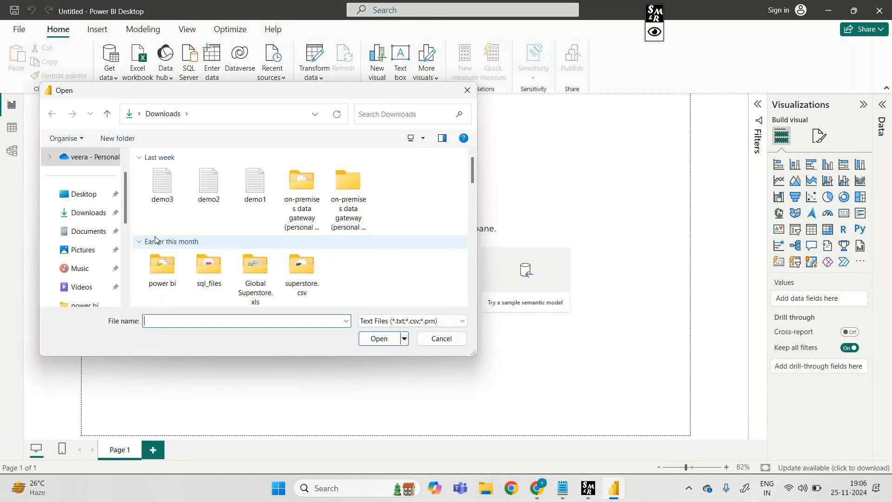
scroll(353, 270, "down", 2)
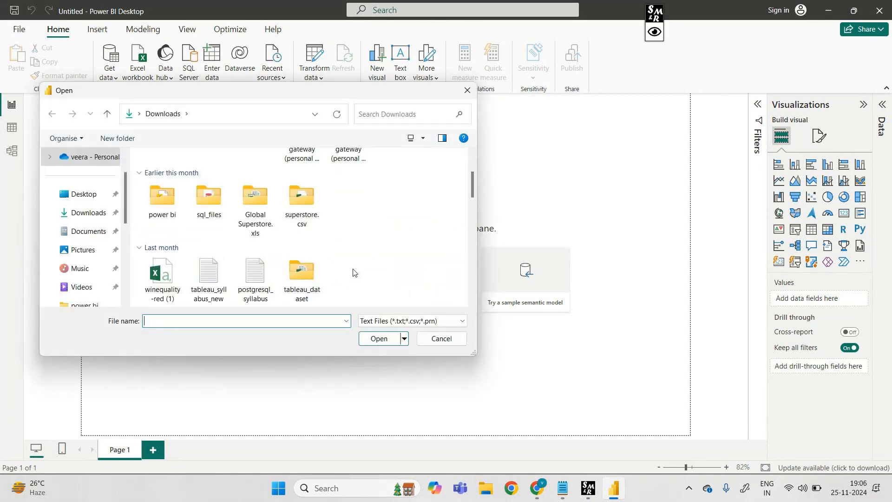
scroll(353, 273, "down", 2)
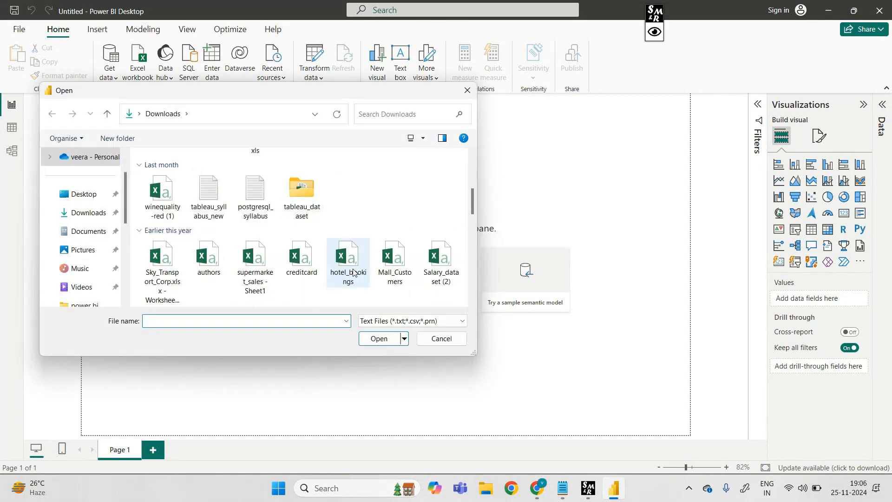
left_click(162, 287)
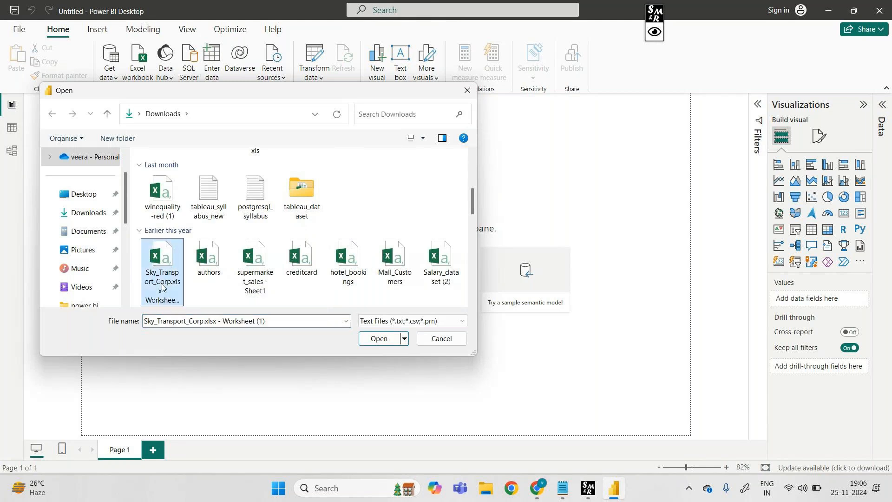
left_click(449, 339)
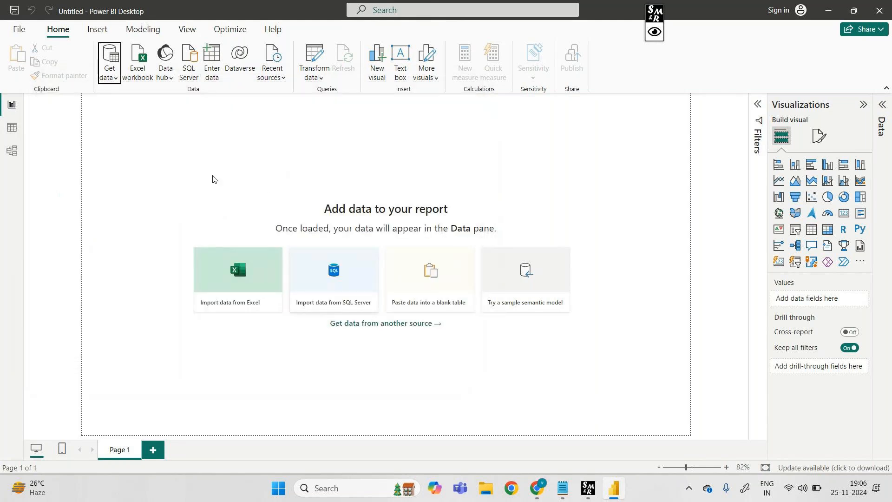
Open the complete Get Data connector list and examine the data sources available under All
left_click(112, 74)
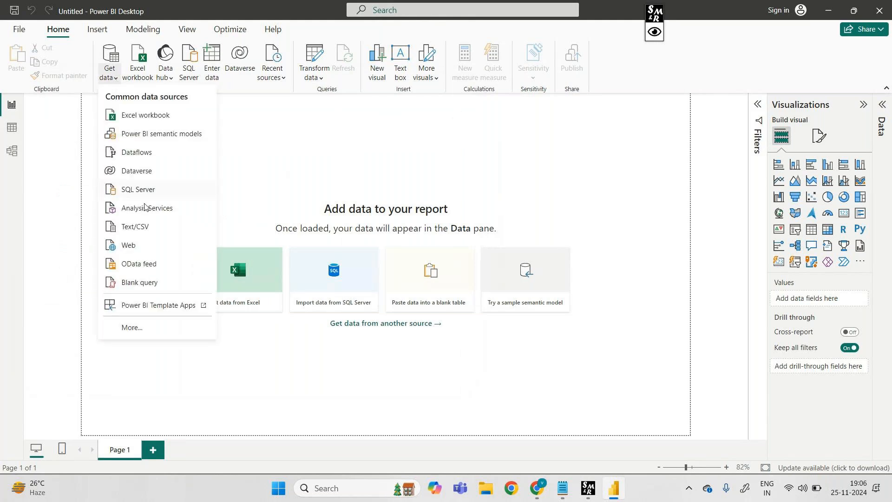
left_click(144, 326)
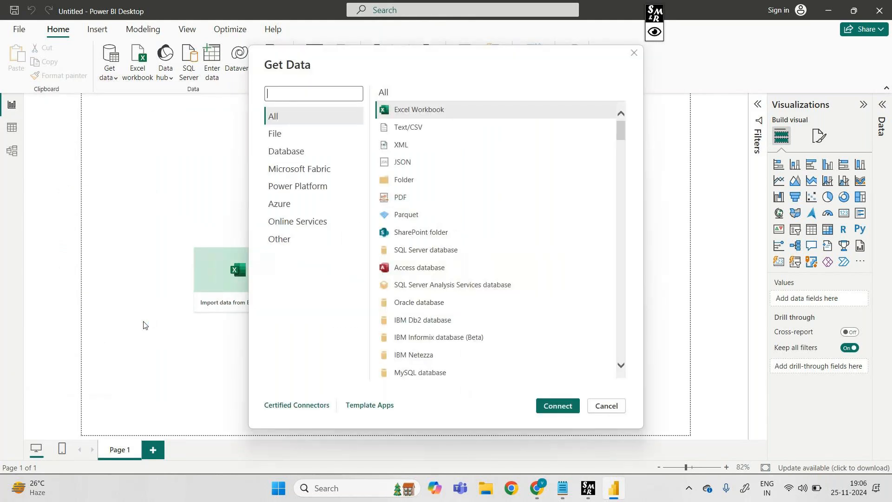
left_click(285, 152)
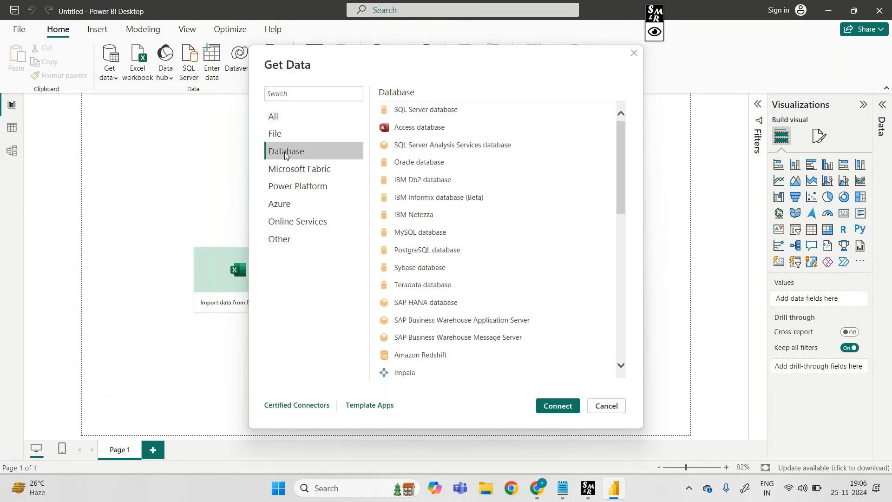
left_click(280, 120)
scroll(496, 297, "down", 15)
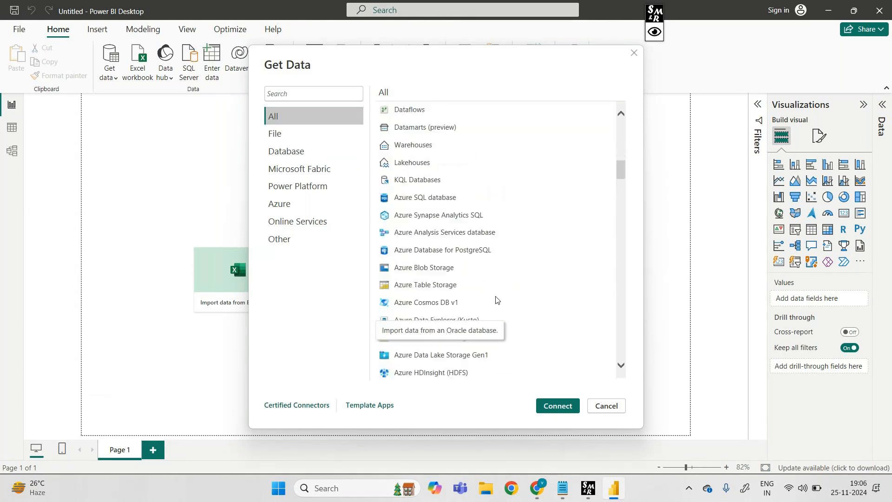
scroll(496, 299, "down", 4)
scroll(496, 300, "down", 5)
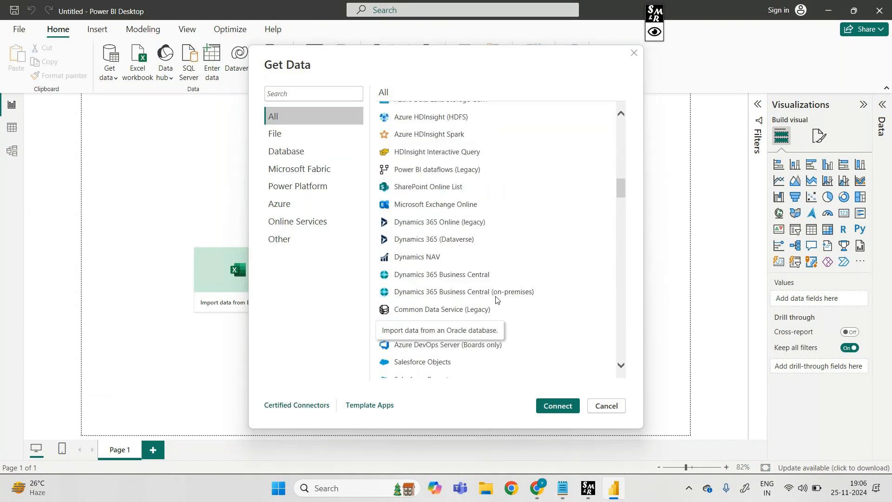
scroll(497, 299, "down", 10)
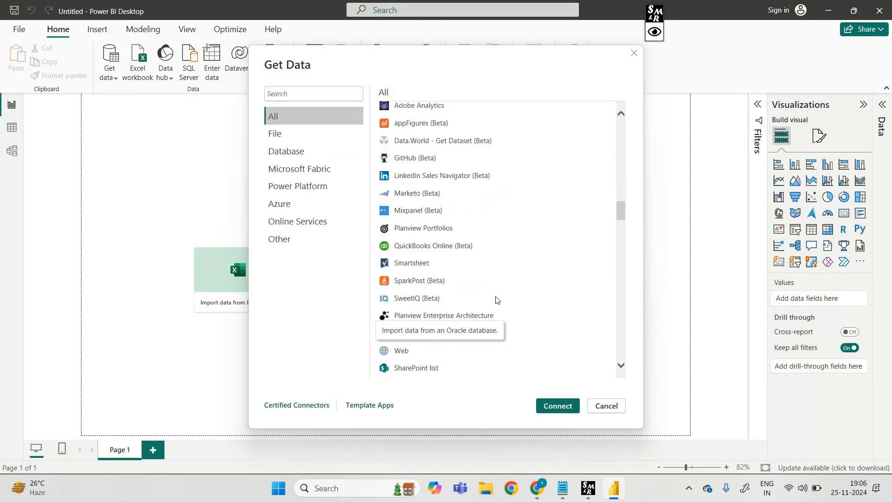
scroll(497, 300, "down", 2)
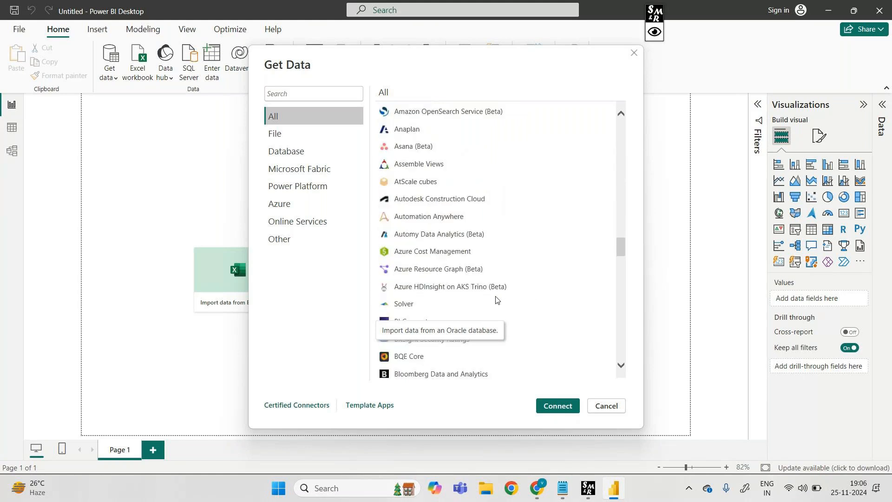
scroll(496, 300, "down", 8)
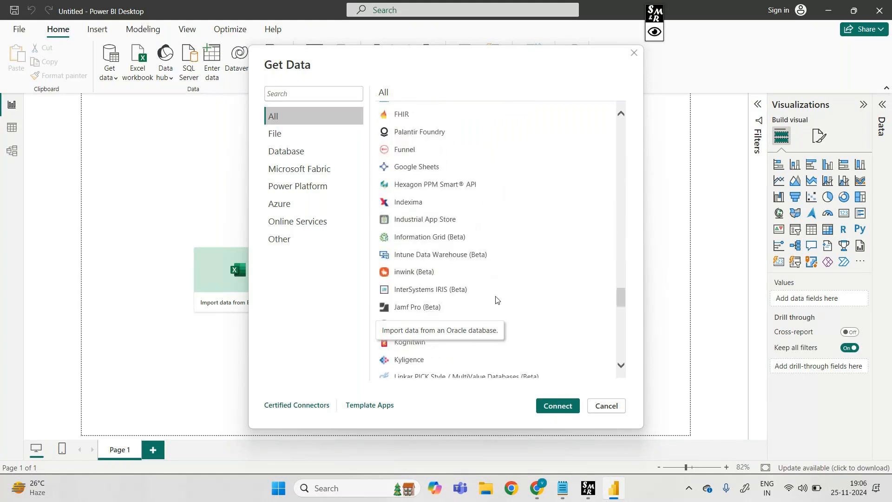
scroll(496, 300, "down", 5)
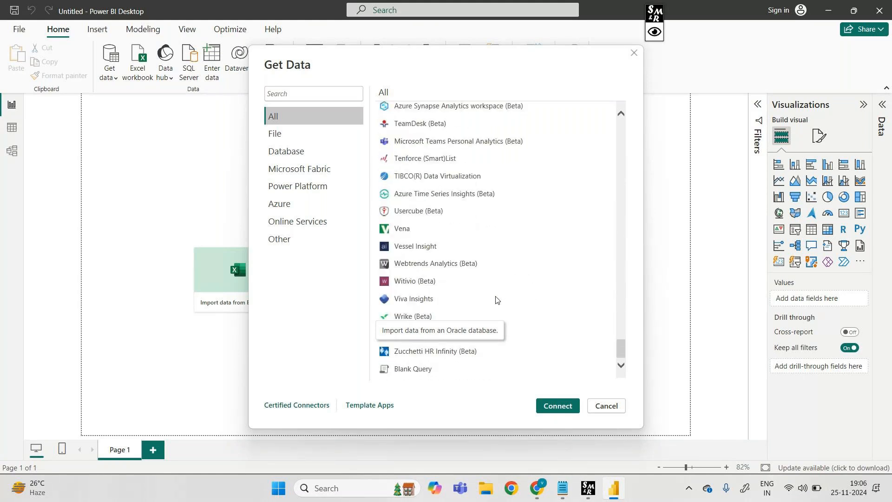
scroll(496, 300, "up", 5)
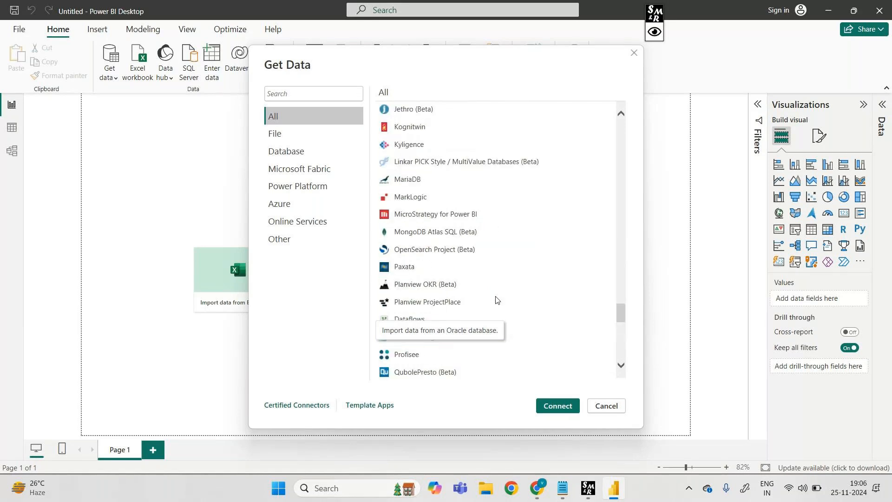
scroll(496, 300, "up", 15)
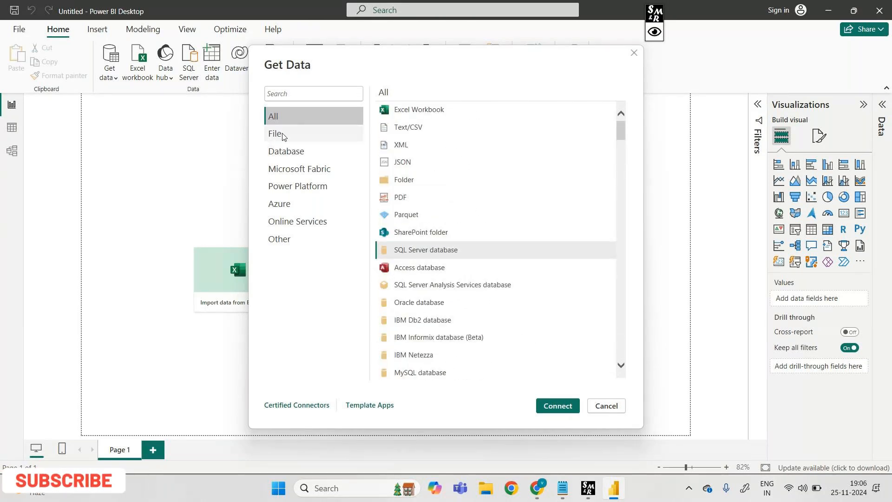
Compare the connectors offered in the File category with those in the Database category
left_click(284, 136)
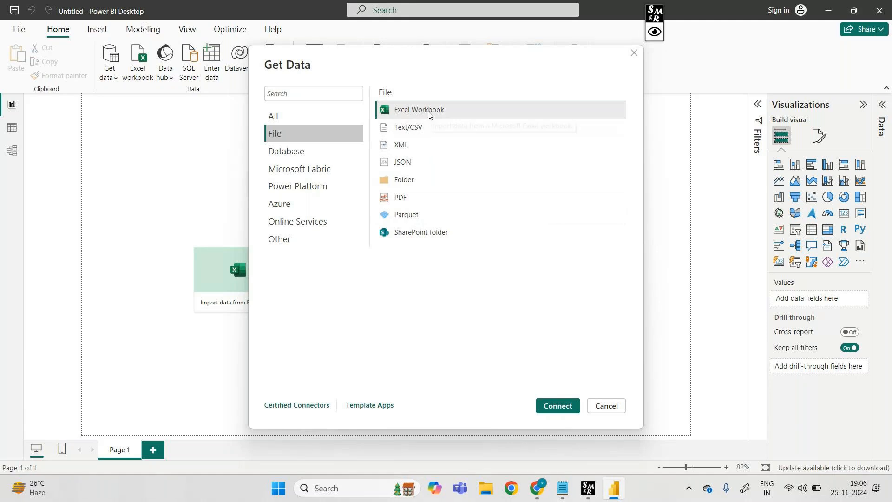
left_click(296, 165)
left_click(322, 146)
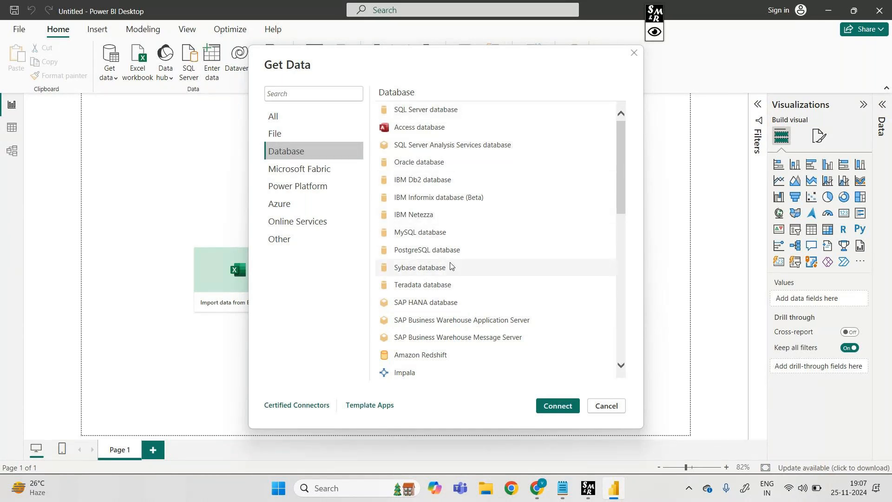
Switch to the incognito tab in Chrome and search Google for "list of relational databases"
mouse_move(536, 488)
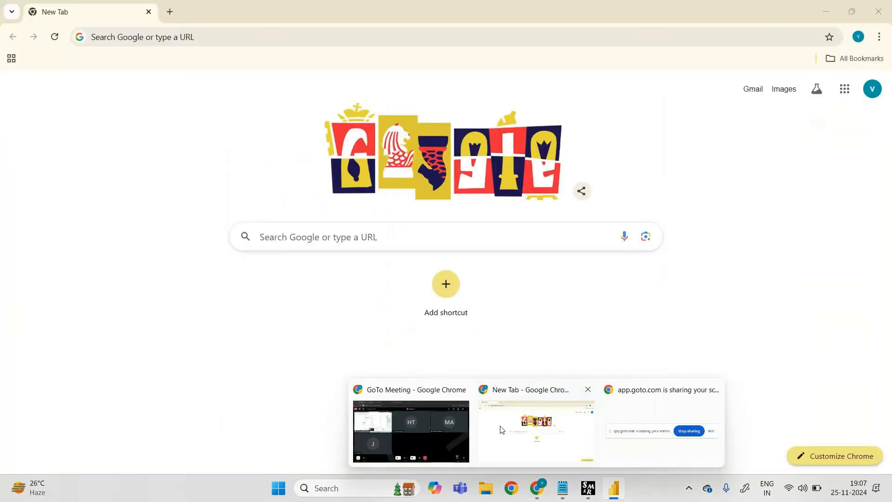
mouse_move(444, 422)
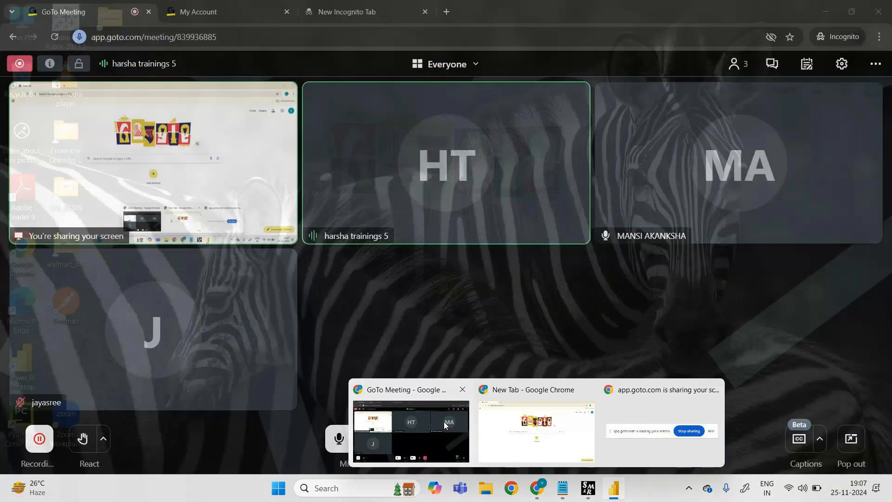
left_click(444, 422)
left_click(367, 12)
type("list o")
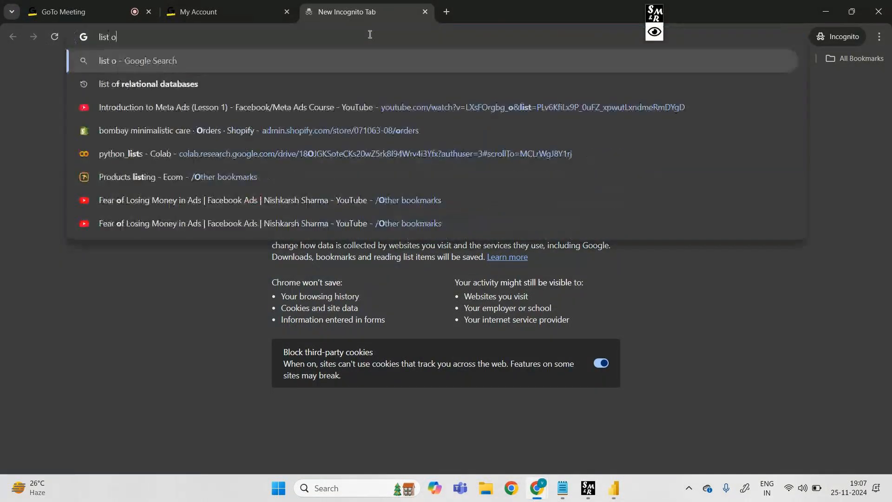
type("f relation")
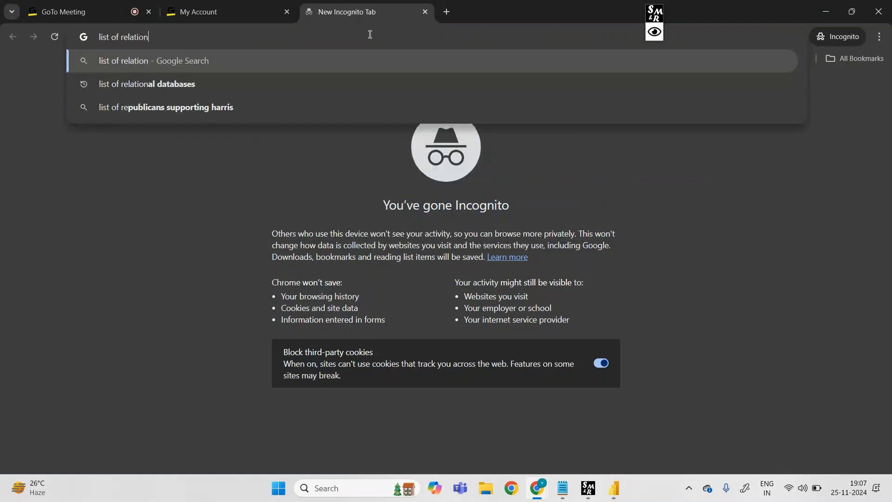
type("al databases")
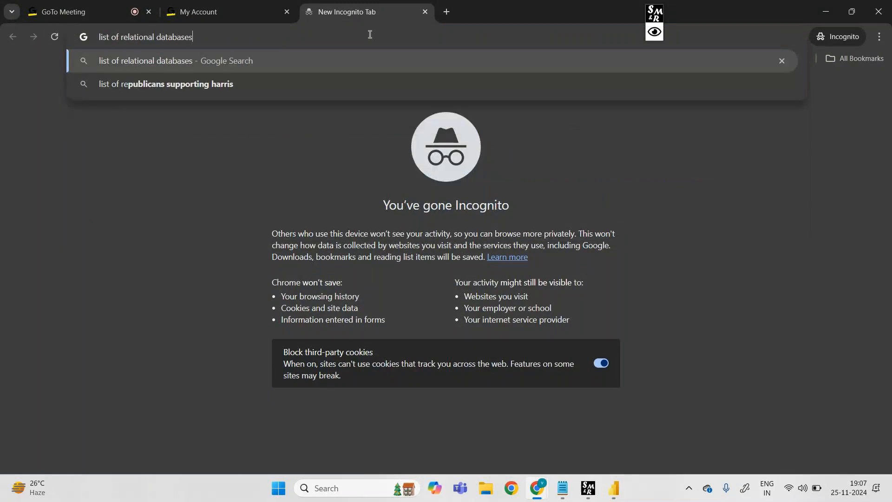
key("Return")
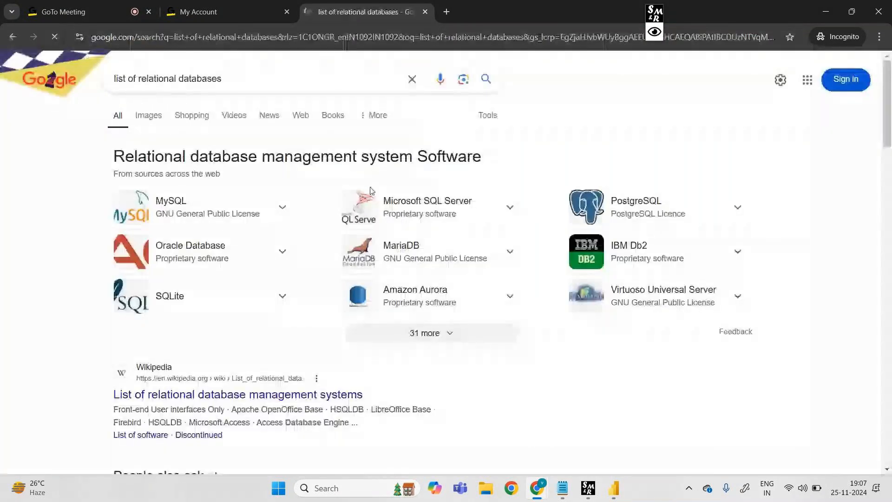
Expand and review the full list of relational database software, and return to the Get Data dialog in Power BI Desktop
left_click(422, 342)
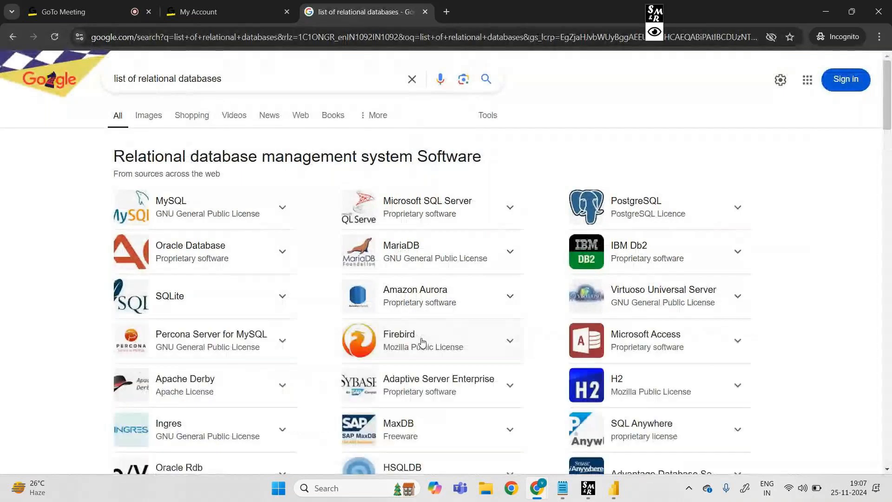
scroll(555, 424, "down", 2)
scroll(553, 432, "up", 2)
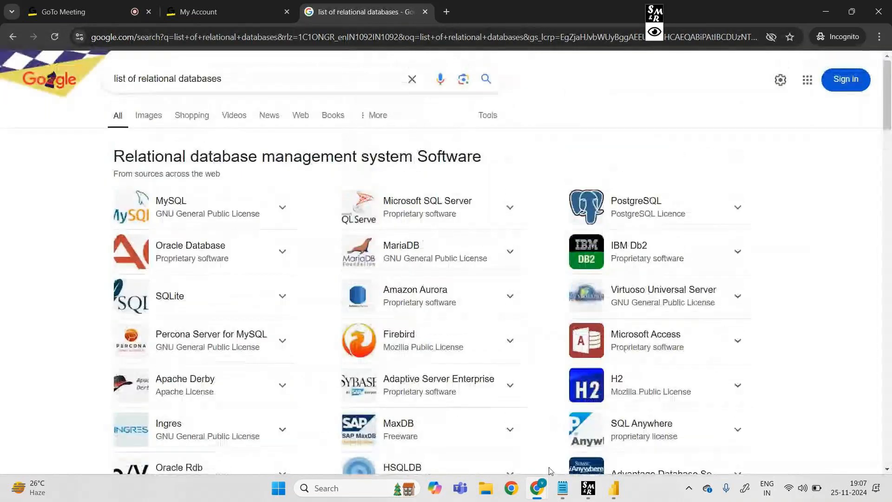
left_click(614, 488)
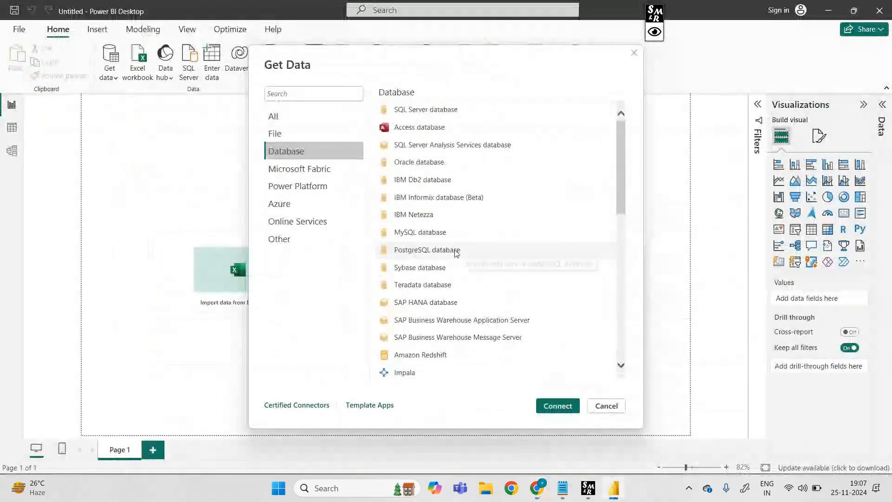
Review the list of relational databases in Chrome and return to the Get Data dialog in Power BI Desktop
mouse_move(545, 492)
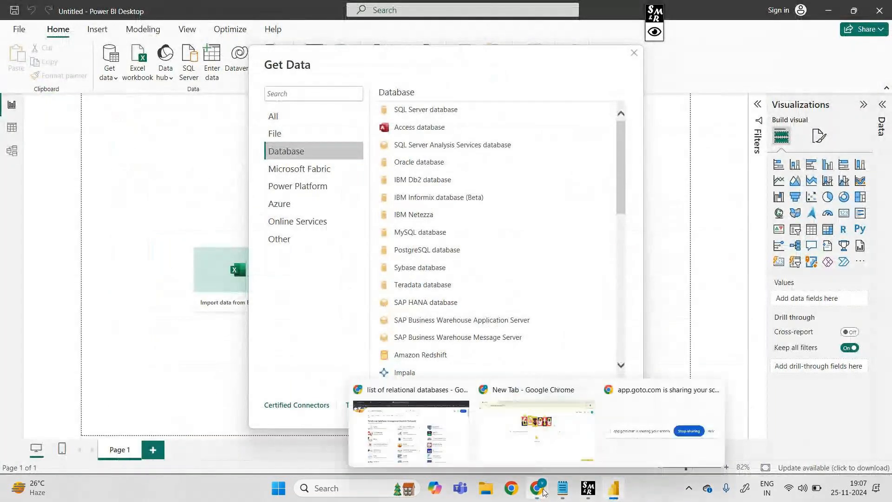
left_click(411, 421)
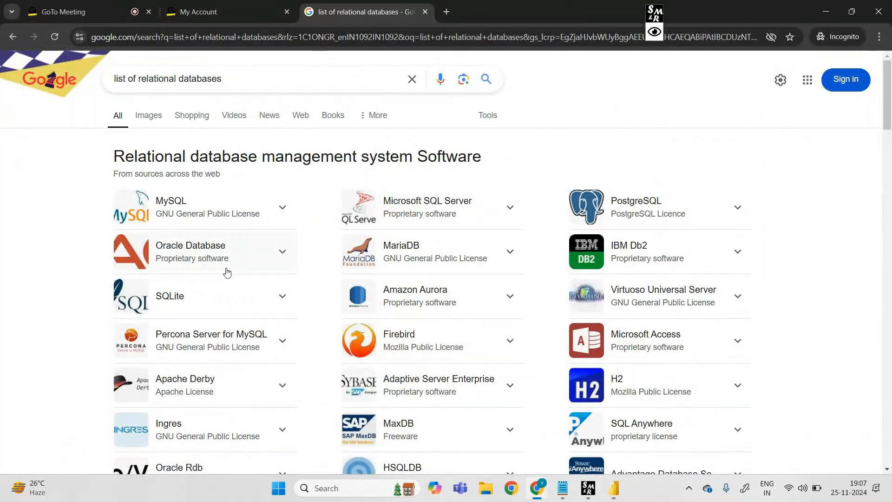
mouse_move(614, 488)
left_click(611, 440)
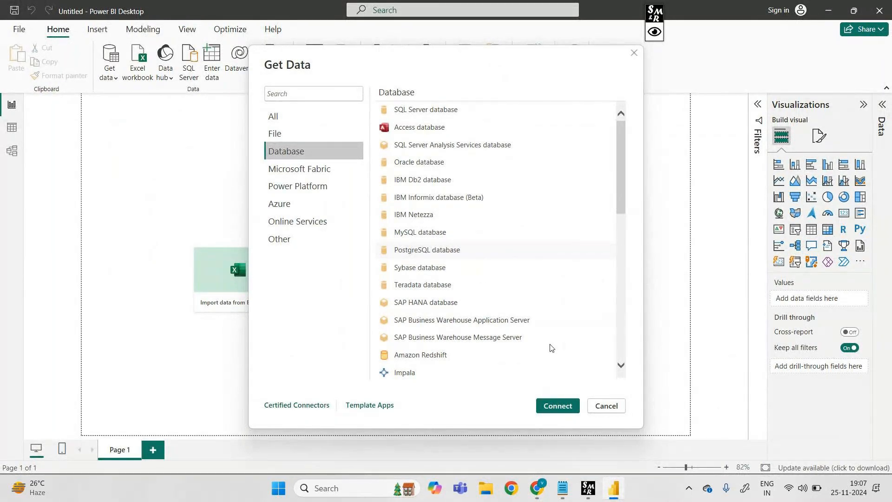
Add the lines "in list of relational databases" and "we use sql" to the class2 note in Notepad, and return to Power BI Desktop
mouse_move(563, 488)
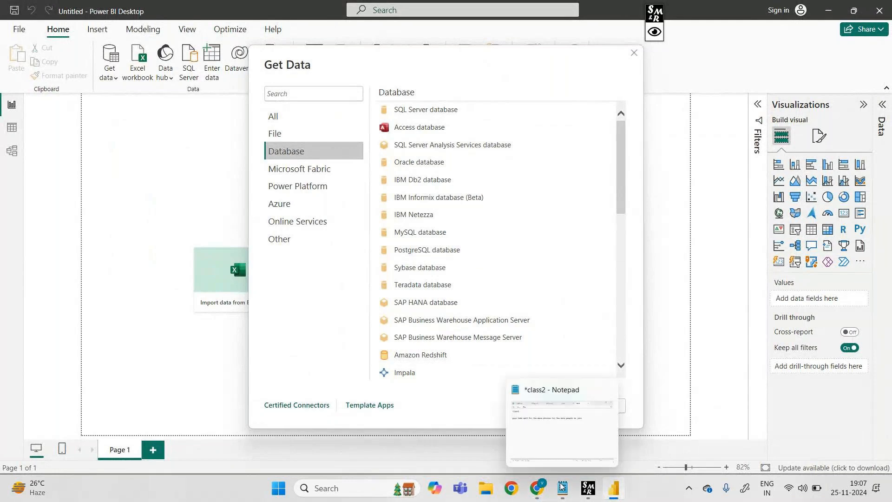
left_click(567, 426)
type("in re")
key("BackSpace")
key("BackSpace")
type("list of relational databases")
key("Return")
type("we use sql")
key("Return")
key("Return")
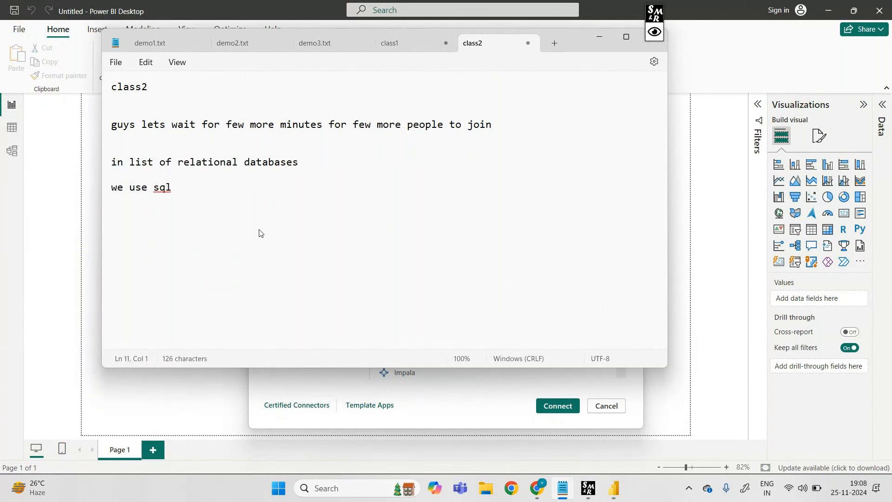
left_click(201, 195)
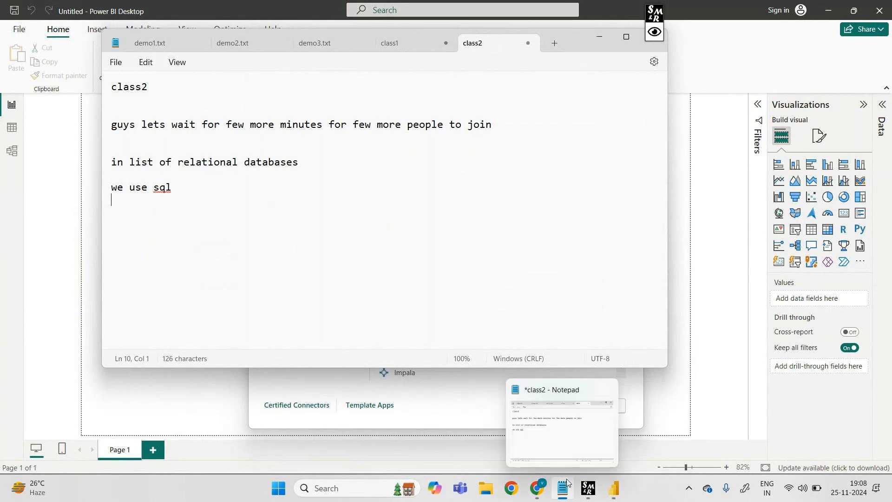
left_click(622, 450)
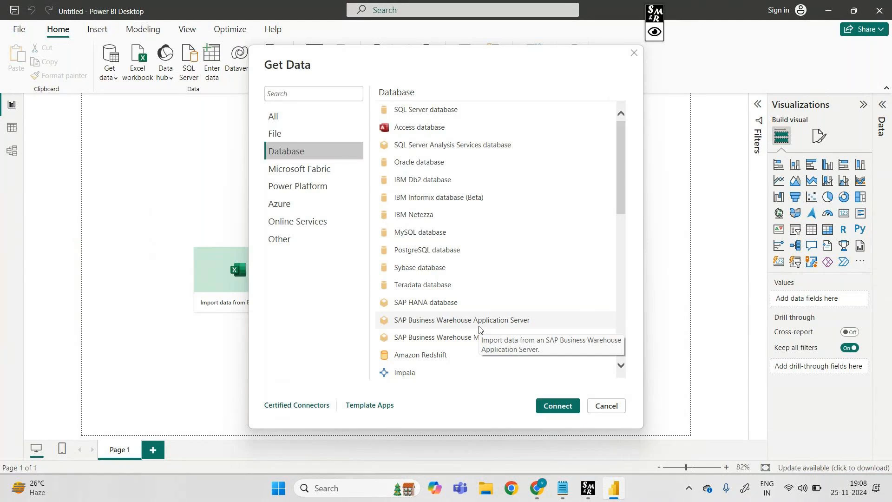
Import the file "Sky_Transport_Corp.xlsx - Worksheet (1)" from Downloads with the Text/CSV connector and load it without transforming
left_click(279, 135)
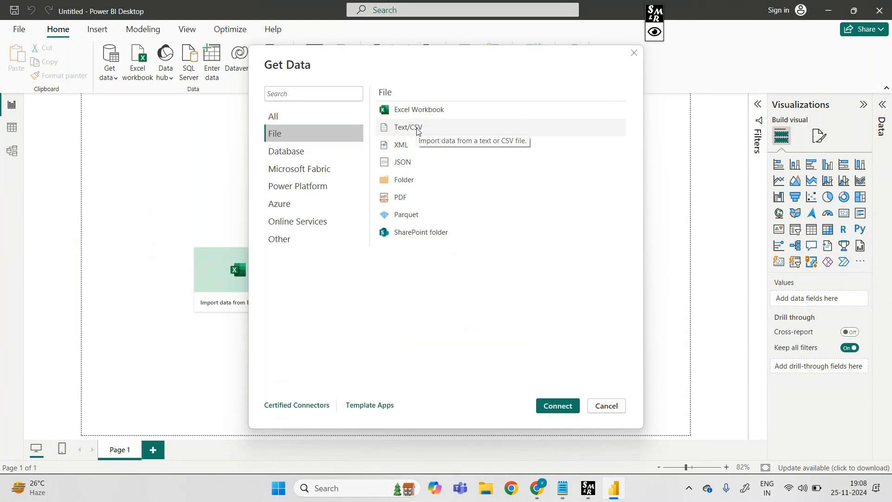
left_click(417, 130)
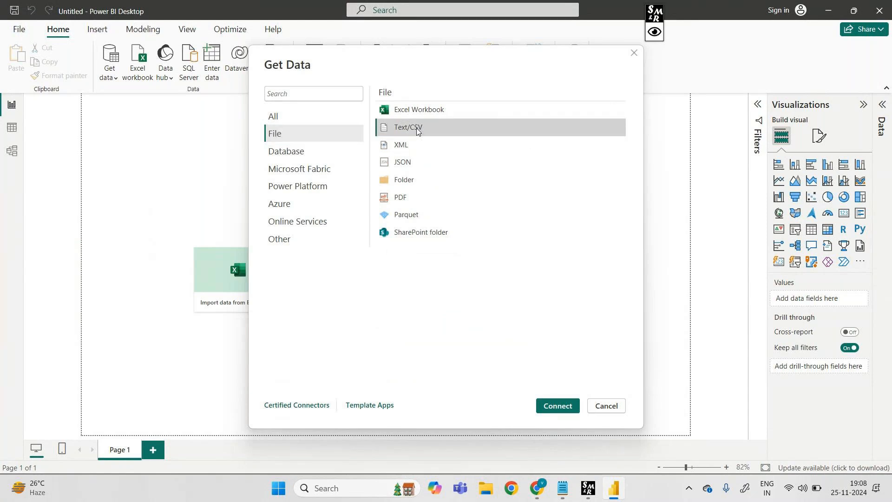
double_click(417, 131)
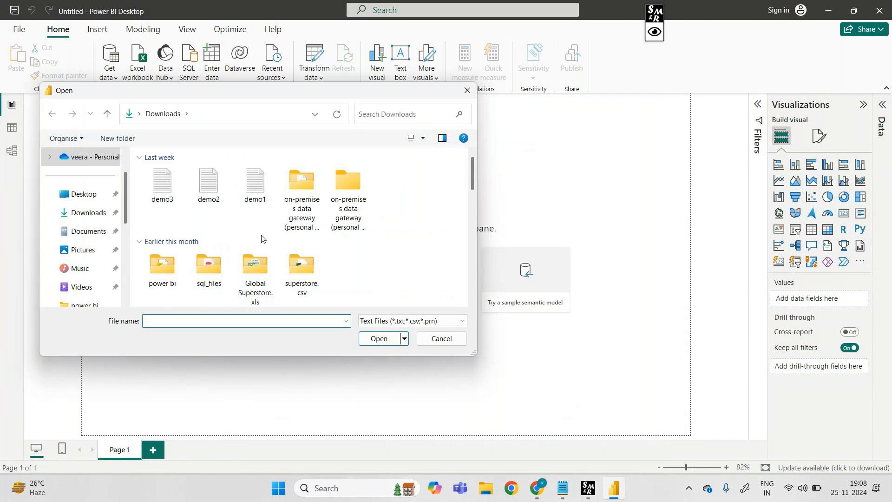
scroll(370, 263, "down", 3)
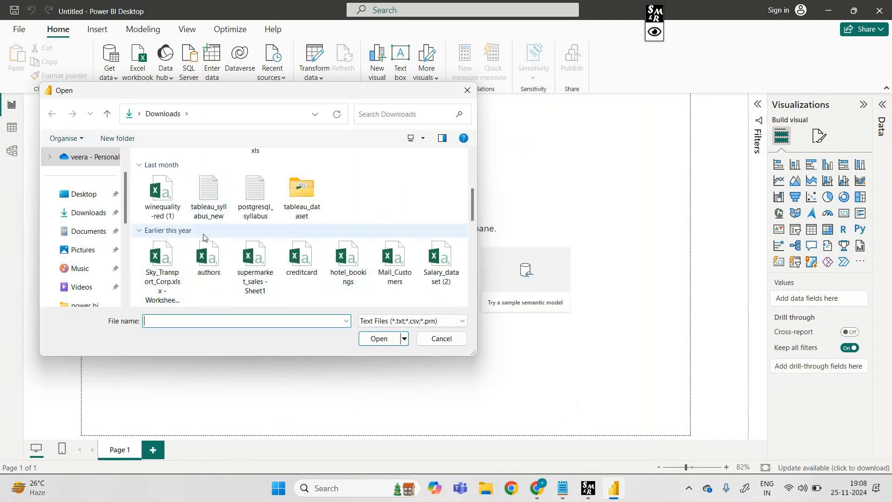
left_click(163, 285)
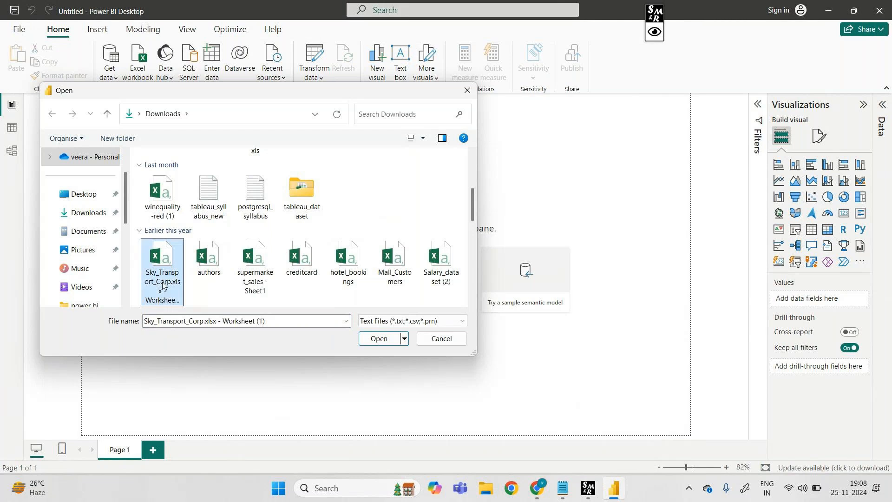
left_click(379, 339)
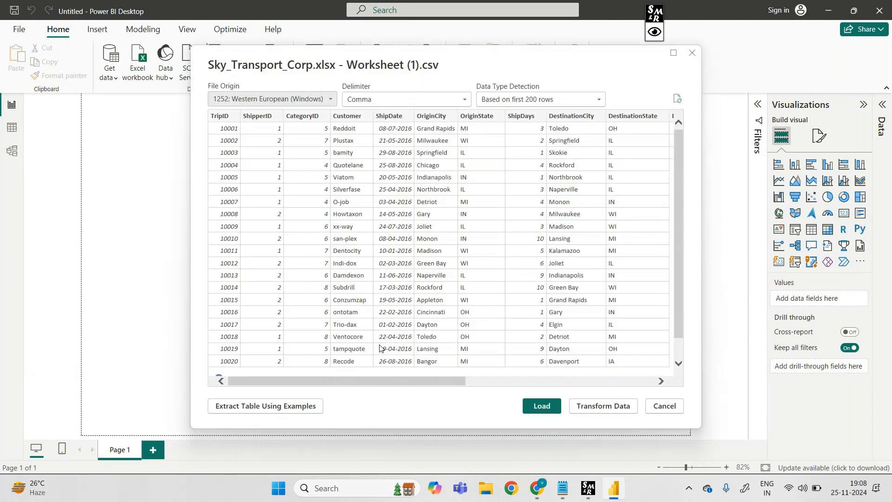
left_click_drag(679, 218, 673, 196)
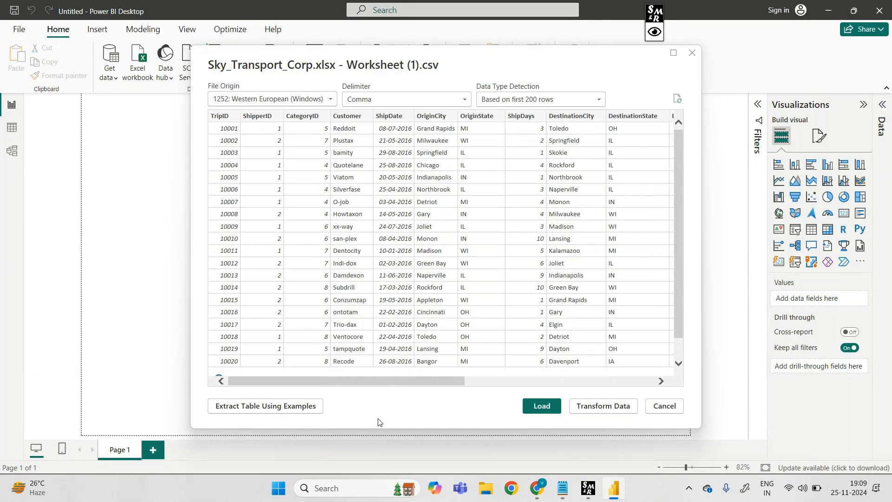
left_click(557, 406)
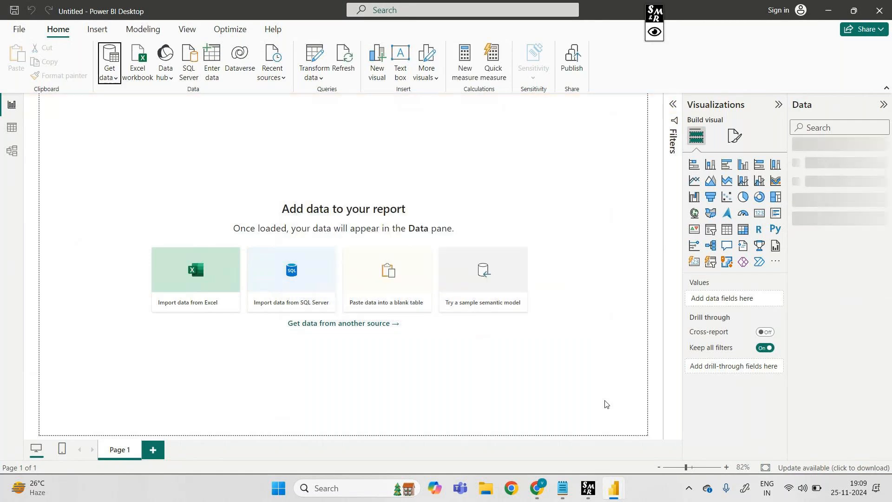
Show the loaded Sky_Transport_Corp table in Table view and examine its rows and columns
left_click(322, 79)
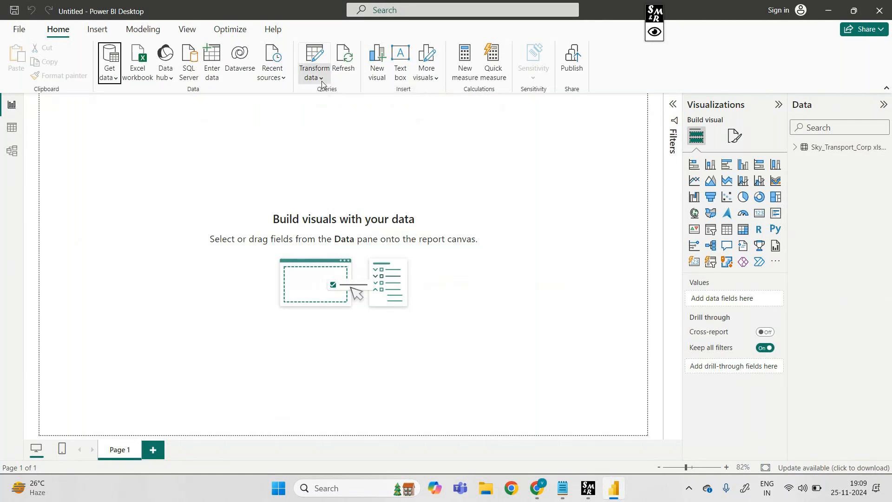
left_click(500, 271)
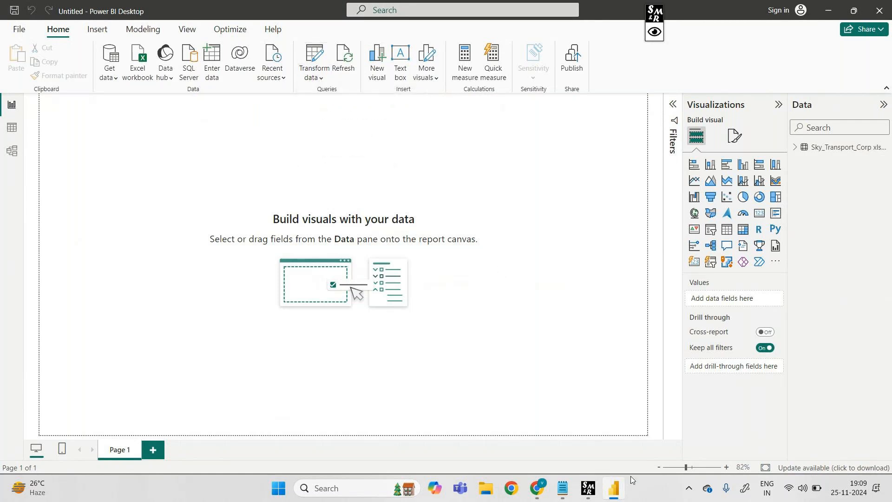
left_click(10, 126)
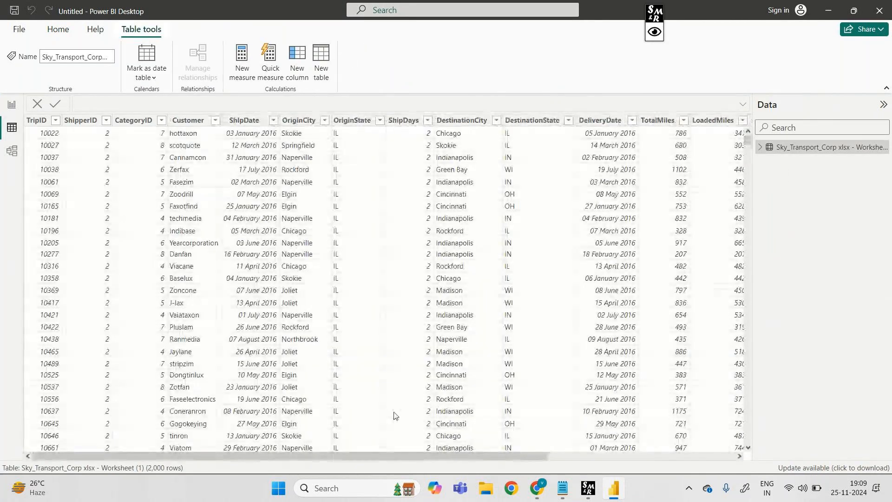
left_click_drag(398, 458, 329, 475)
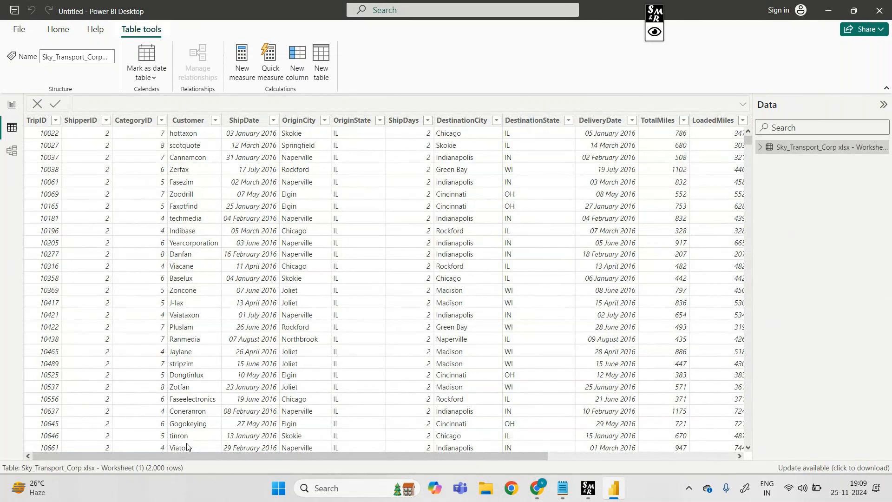
Open the Sky_Transport_Corp table in the Power Query Editor through Transform data
left_click(51, 31)
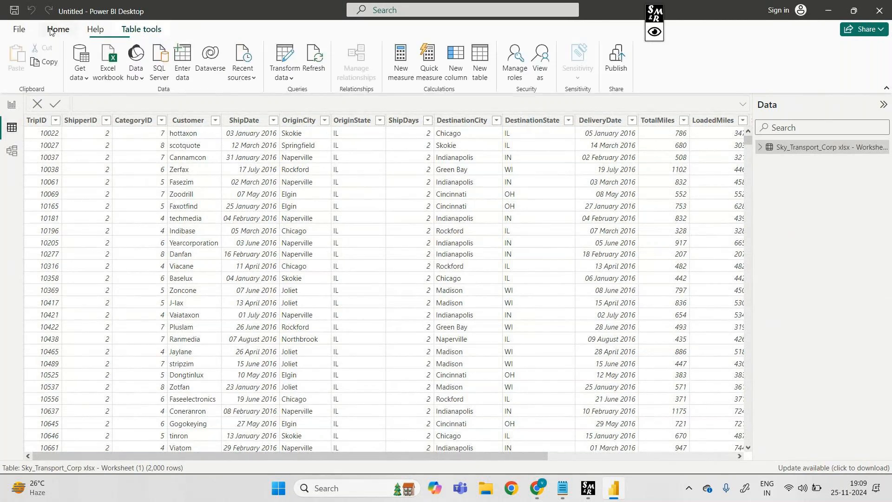
left_click(288, 83)
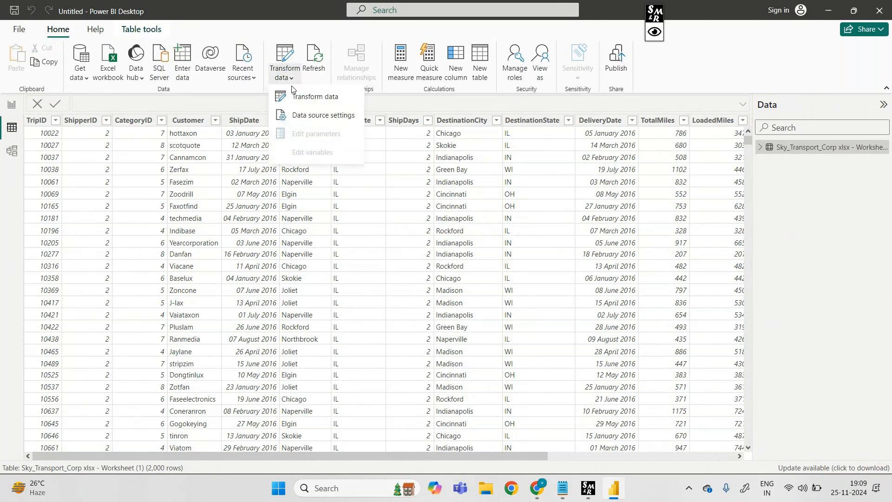
left_click(300, 99)
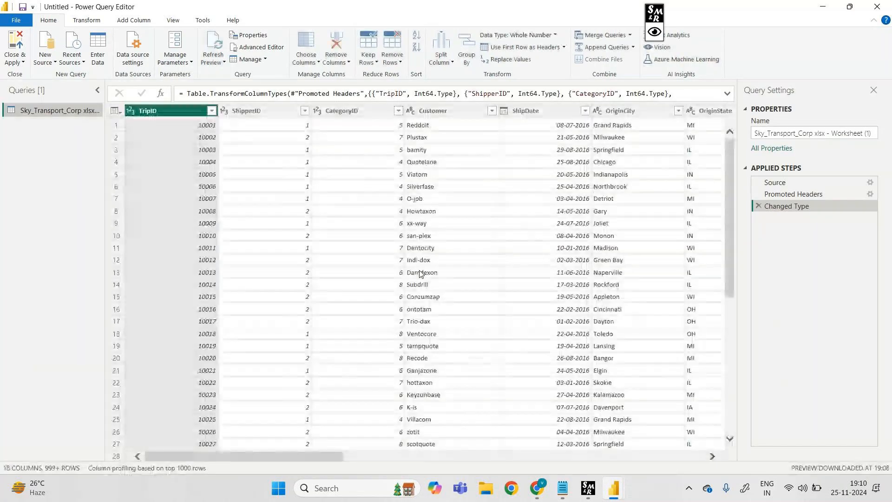
Compare the Power BI Desktop window with the Power Query Editor window, and close the editor
mouse_move(613, 487)
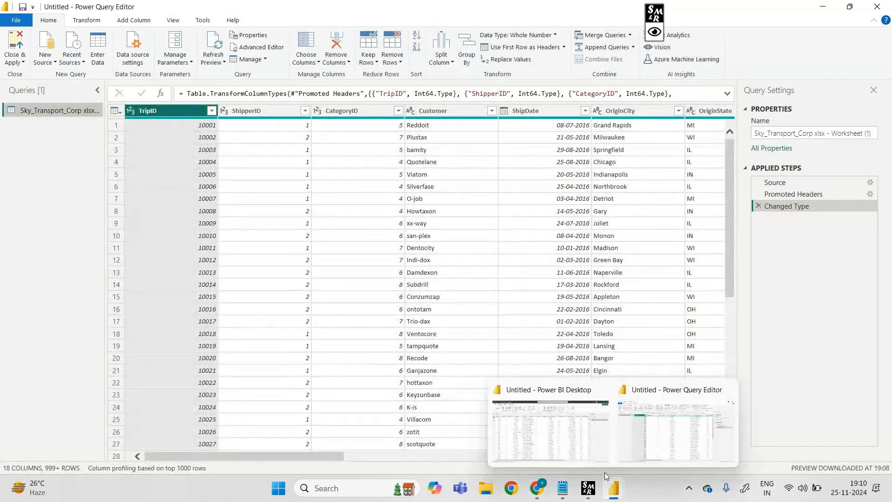
left_click(534, 434)
mouse_move(665, 413)
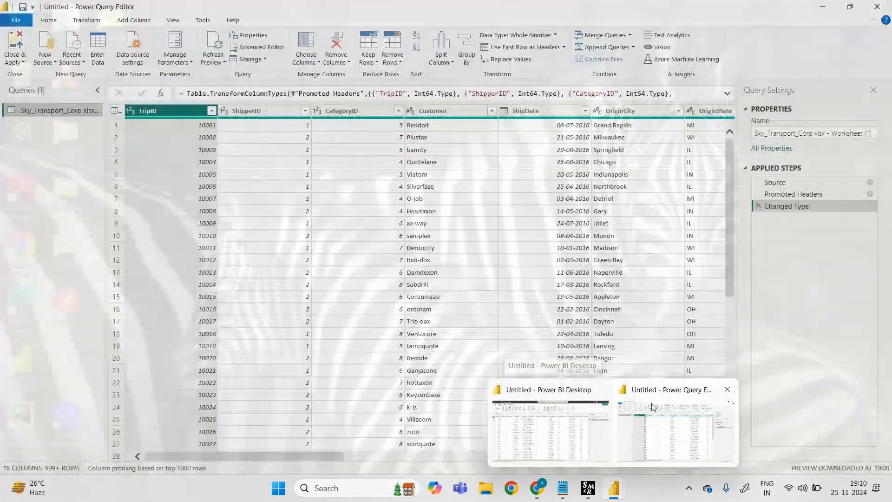
left_click(653, 407)
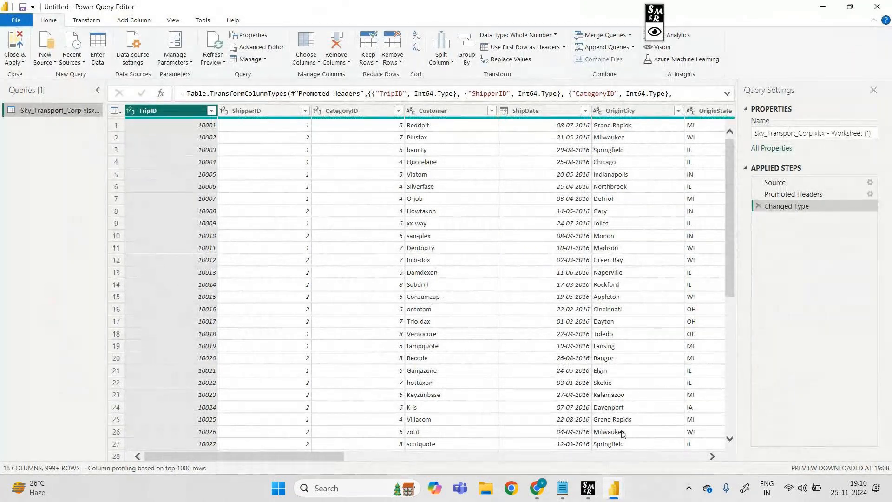
mouse_move(613, 488)
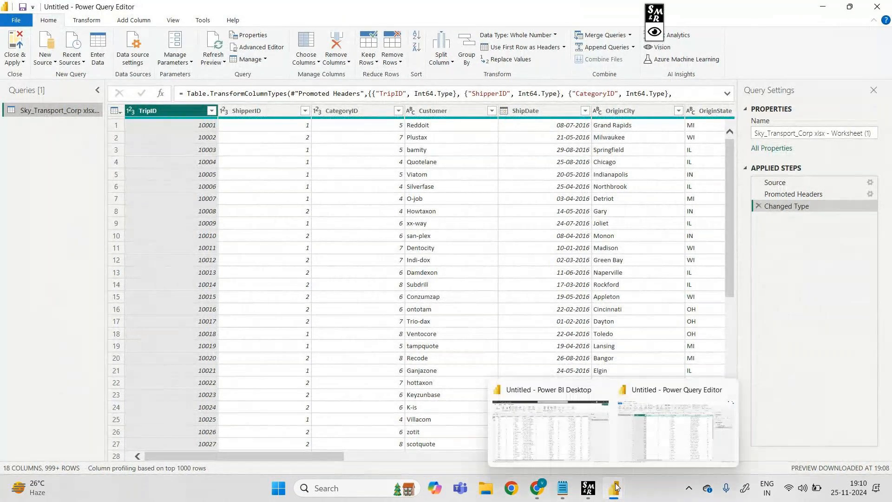
left_click(560, 437)
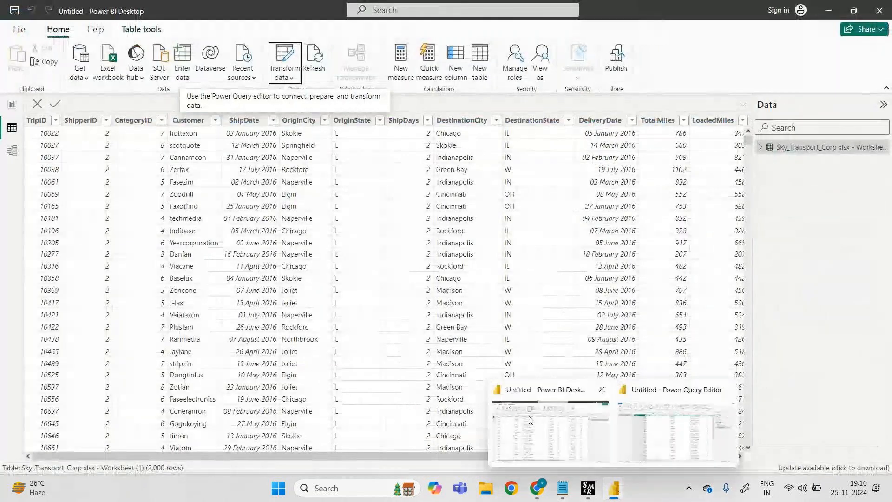
mouse_move(654, 427)
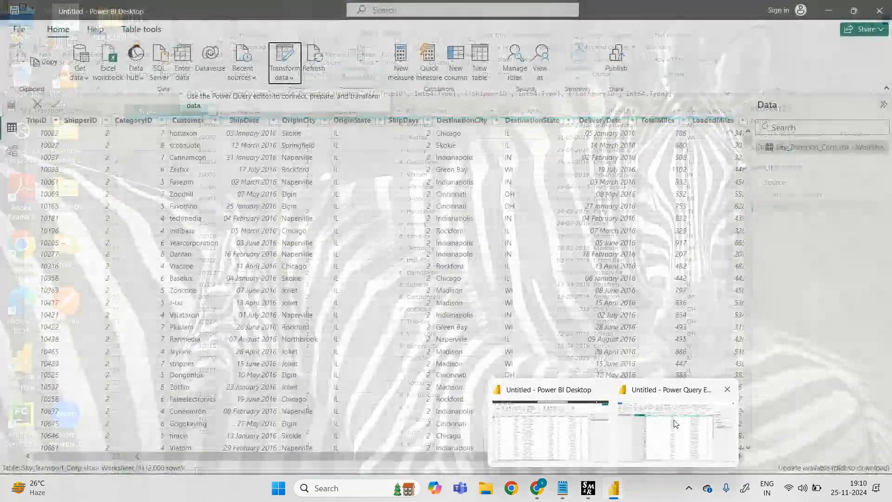
left_click(675, 424)
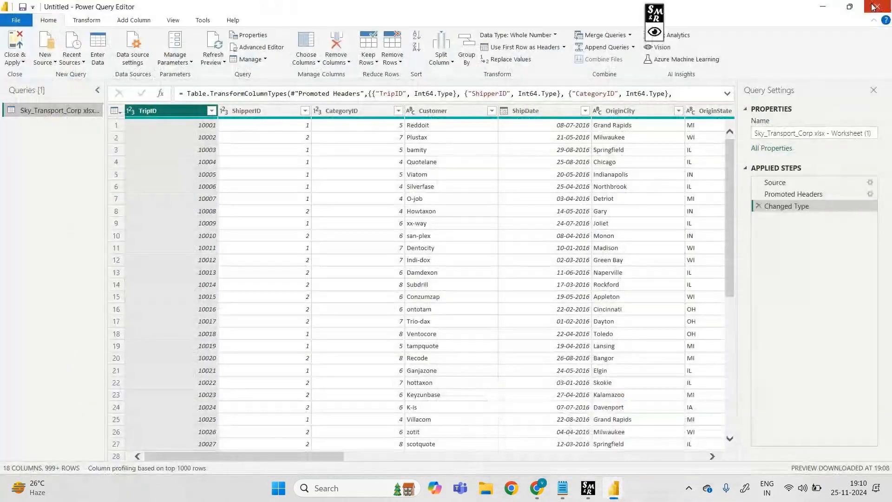
left_click(874, 7)
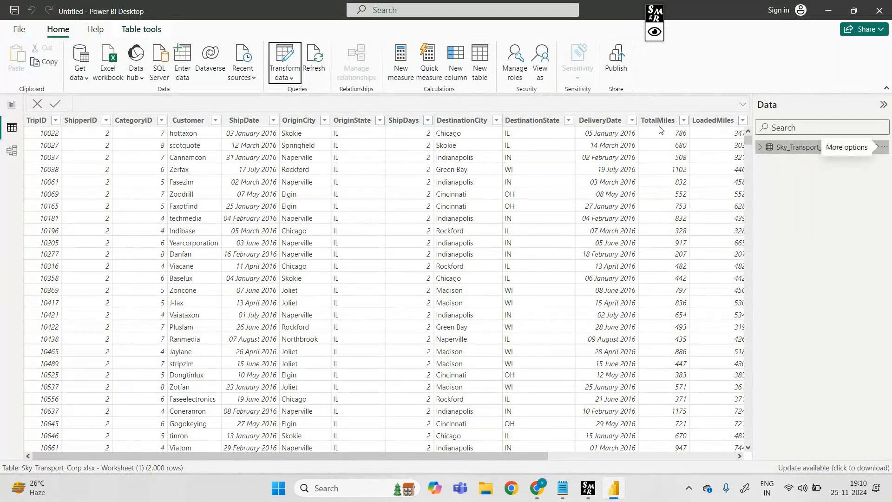
Return to Report view and check the options available for the Sky_Transport_Corp table
left_click(11, 104)
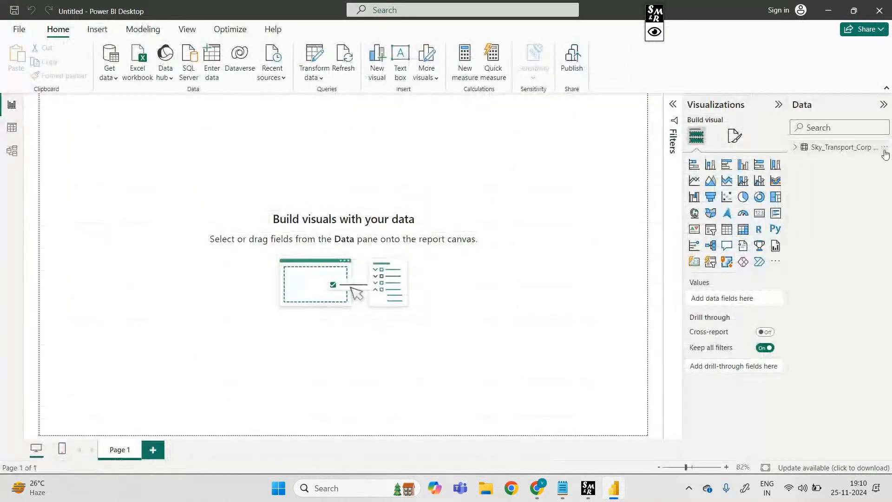
left_click(885, 148)
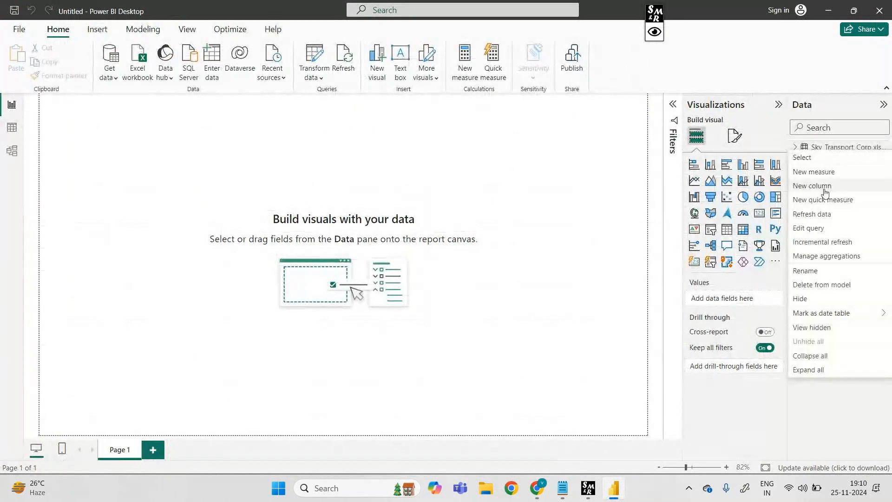
left_click(471, 178)
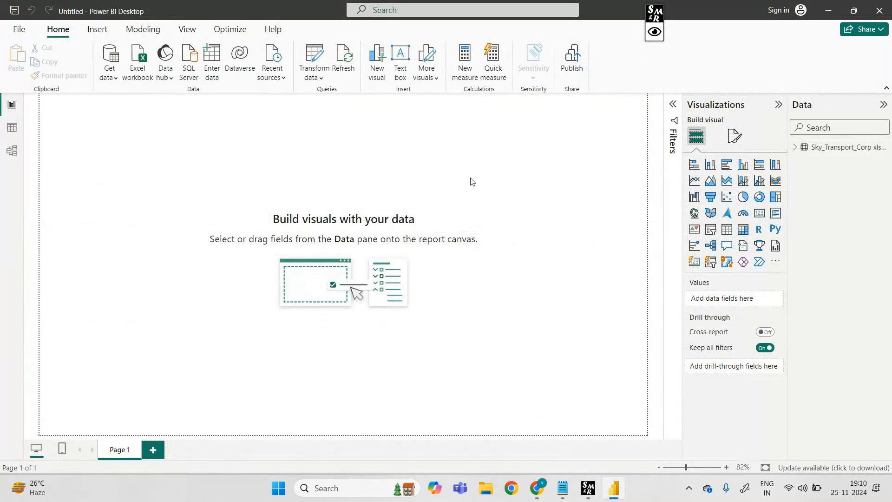
Choose hotel_bookings.csv from the Downloads folder as a Text/CSV data source and open its import preview
left_click(112, 79)
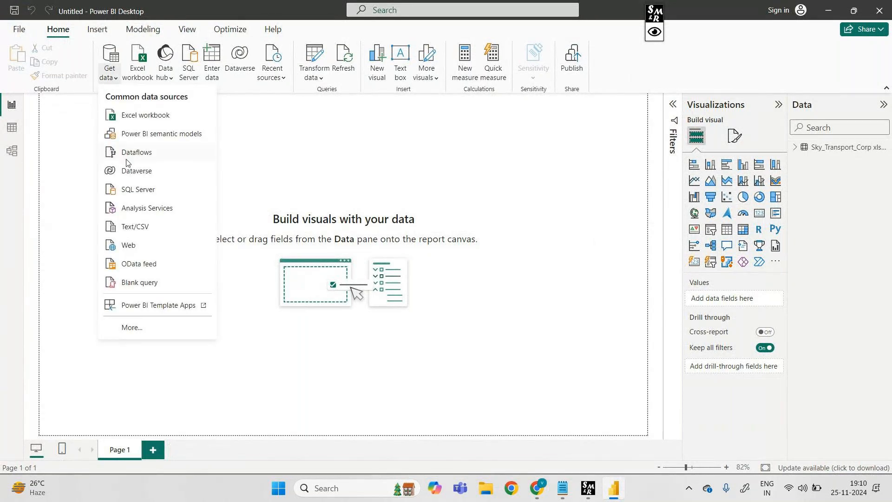
left_click(140, 231)
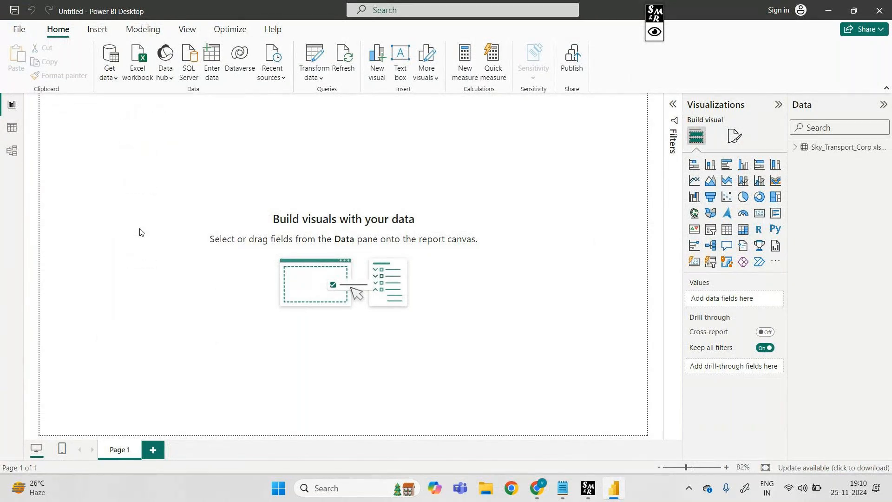
scroll(401, 267, "down", 3)
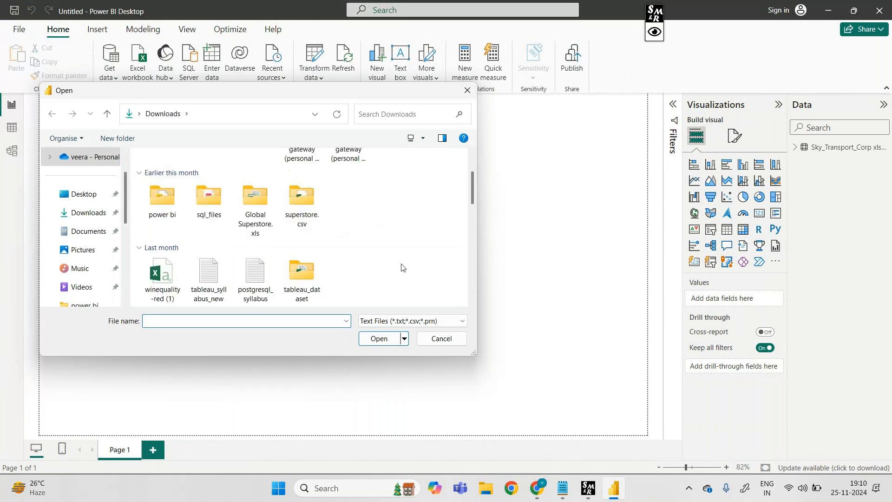
left_click(347, 260)
left_click(378, 339)
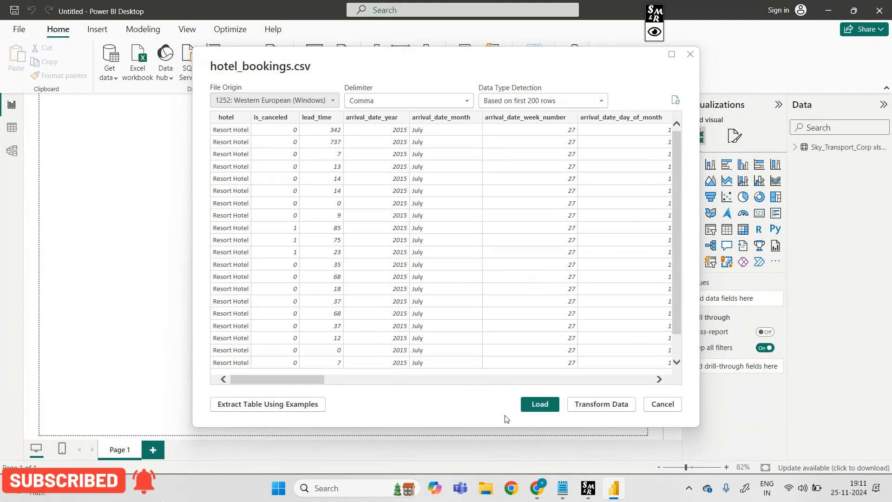
Annotate the preview with an arrow from the Sky_Transport_Corp table to Load and the handwritten notes "first" and "Loaded"
left_click(657, 38)
left_click_drag(540, 419, 535, 439)
mouse_move(804, 147)
left_mouse_down()
mouse_move(613, 304)
mouse_move(556, 387)
mouse_move(565, 385)
left_mouse_up()
left_click_drag(503, 263, 507, 281)
mouse_move(494, 193)
left_mouse_down()
mouse_move(486, 212)
mouse_move(512, 209)
left_mouse_up()
left_click(508, 266)
left_click_drag(517, 274, 514, 279)
left_click_drag(523, 274, 541, 278)
left_click_drag(550, 264, 551, 278)
Handwrite "2nd → we have Transformed the data" over the preview, mark the Sky_Transport_Corp table, and clear all annotations
left_click_drag(503, 307, 501, 323)
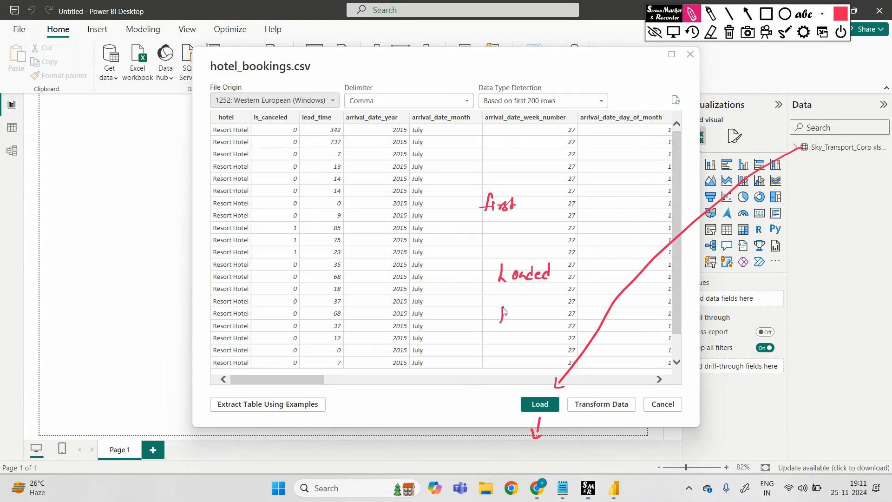
left_click(457, 315)
mouse_move(494, 310)
left_mouse_down()
mouse_move(507, 325)
mouse_move(517, 320)
left_mouse_up()
mouse_move(521, 318)
left_mouse_down()
mouse_move(525, 307)
mouse_move(579, 320)
left_mouse_up()
left_click_drag(572, 316, 632, 325)
mouse_move(670, 302)
left_mouse_down()
mouse_move(677, 320)
mouse_move(753, 307)
left_mouse_up()
left_click_drag(746, 313, 865, 320)
left_click(875, 313)
left_click_drag(816, 364, 824, 373)
mouse_move(831, 357)
left_mouse_down()
mouse_move(832, 372)
mouse_move(841, 368)
left_mouse_up()
left_click_drag(749, 397, 783, 399)
left_click_drag(792, 388, 799, 399)
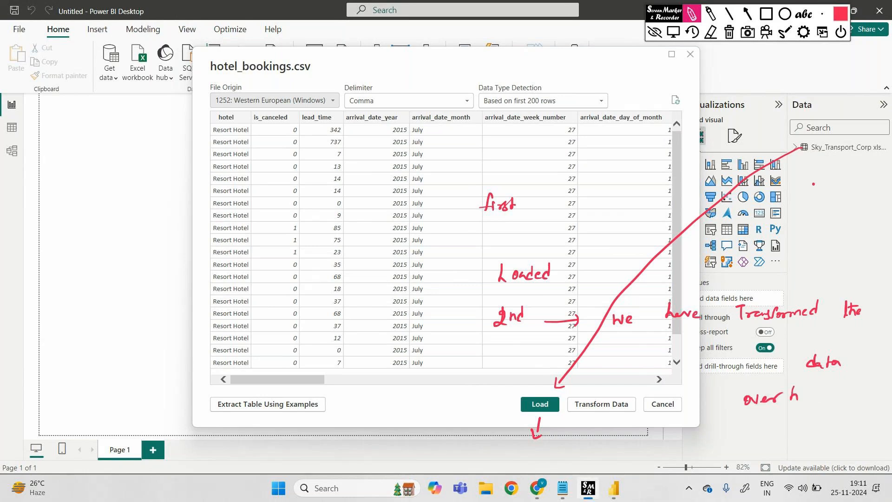
mouse_move(818, 161)
left_mouse_down()
mouse_move(814, 404)
mouse_move(827, 419)
mouse_move(837, 411)
mouse_move(811, 441)
mouse_move(837, 437)
left_mouse_up()
left_click(846, 421)
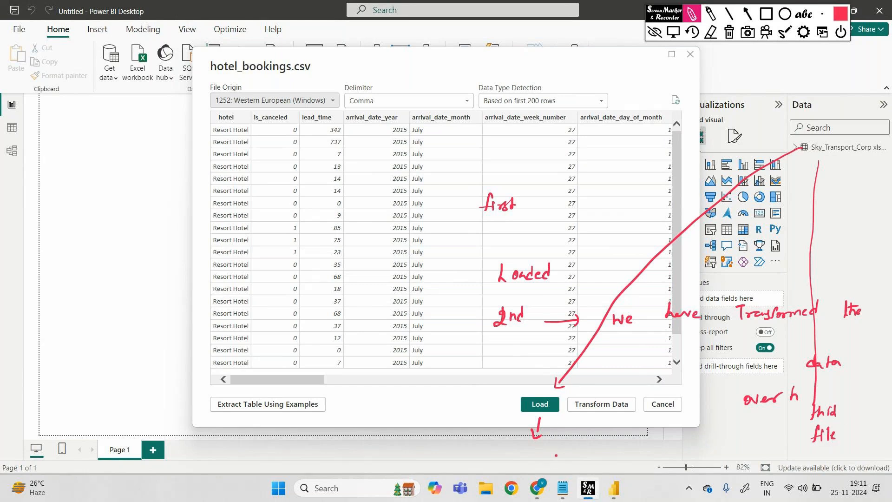
left_click_drag(43, 173, 56, 164)
left_click_drag(62, 162, 63, 171)
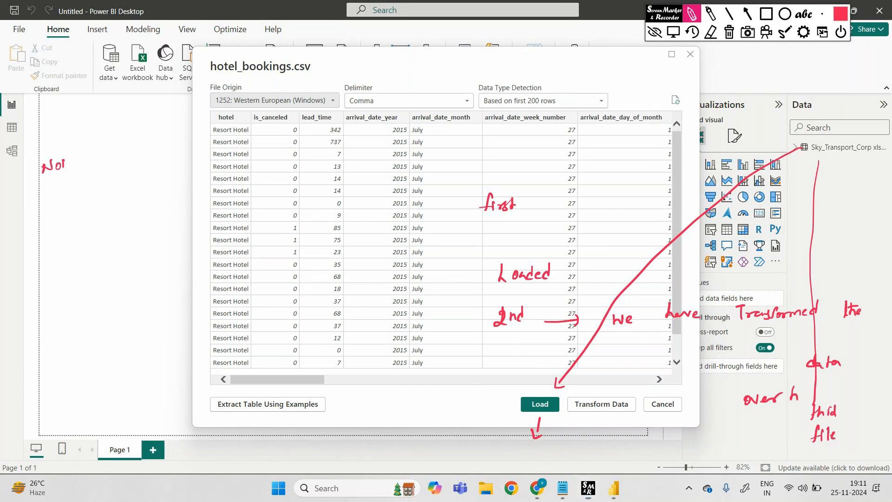
left_click(725, 34)
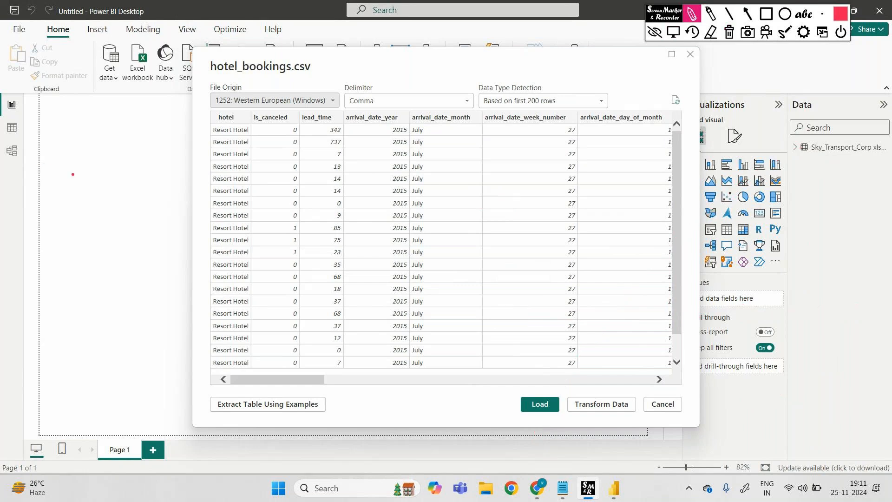
Write a boxed "Now", frame Transform Data with the note "we will Transform Data", then clear the annotations and collapse the marker toolbar
left_click_drag(73, 174, 63, 186)
mouse_move(64, 177)
left_mouse_down()
mouse_move(75, 182)
mouse_move(77, 171)
left_mouse_up()
left_click_drag(82, 176, 83, 176)
left_click_drag(87, 175, 97, 171)
mouse_move(60, 197)
left_mouse_down()
mouse_move(106, 155)
mouse_move(52, 162)
mouse_move(107, 188)
left_mouse_up()
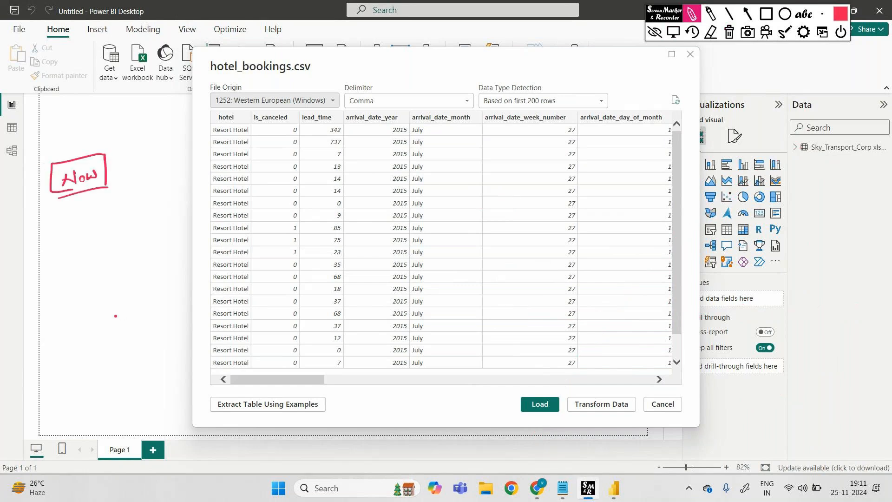
mouse_move(568, 395)
left_mouse_down()
mouse_move(563, 418)
mouse_move(636, 409)
mouse_move(599, 389)
mouse_move(571, 393)
left_mouse_up()
left_click_drag(626, 426, 638, 434)
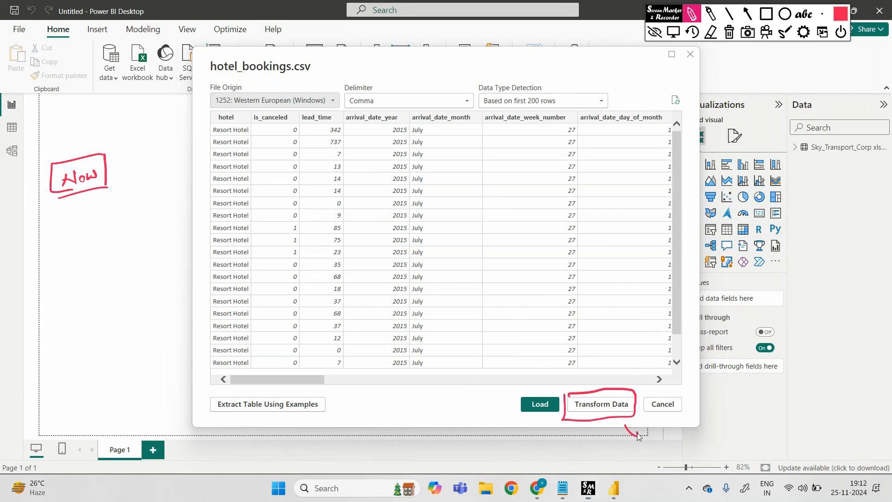
mouse_move(529, 421)
left_mouse_down()
mouse_move(506, 438)
mouse_move(514, 443)
left_mouse_up()
left_click_drag(646, 437, 706, 439)
mouse_move(712, 429)
left_mouse_down()
mouse_move(713, 440)
mouse_move(779, 439)
mouse_move(850, 424)
left_mouse_up()
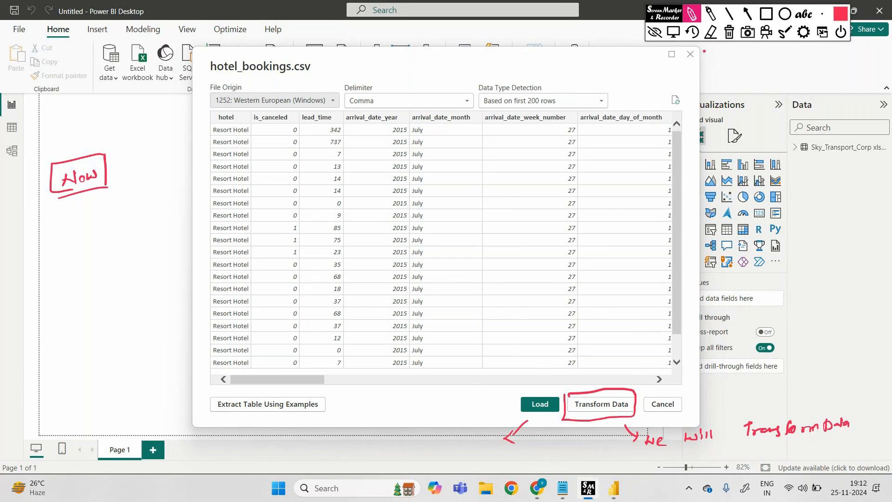
left_click(729, 32)
left_click(654, 32)
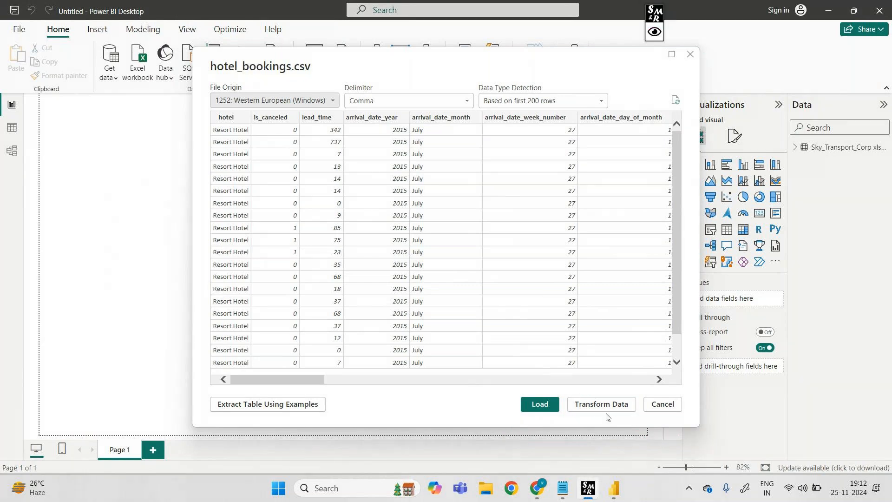
Open hotel_bookings in the Power Query Editor with Transform Data, check Desktop's Table view, and return to the editor
left_click(608, 407)
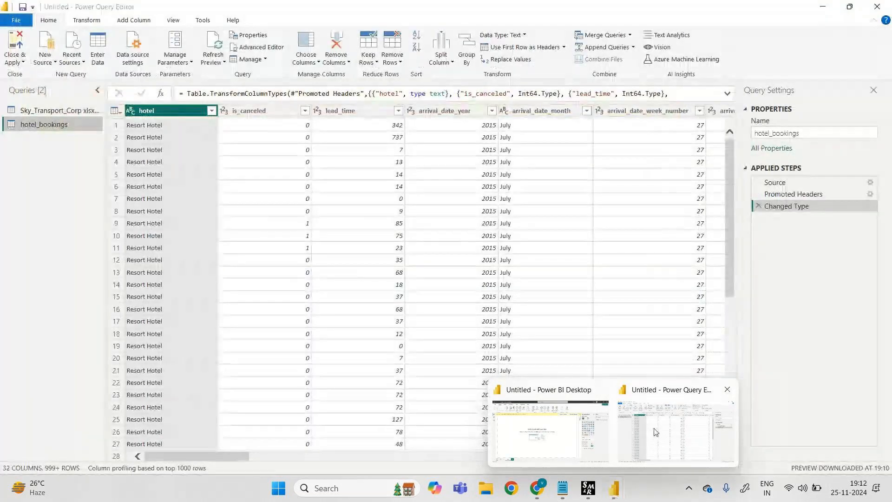
left_click(551, 430)
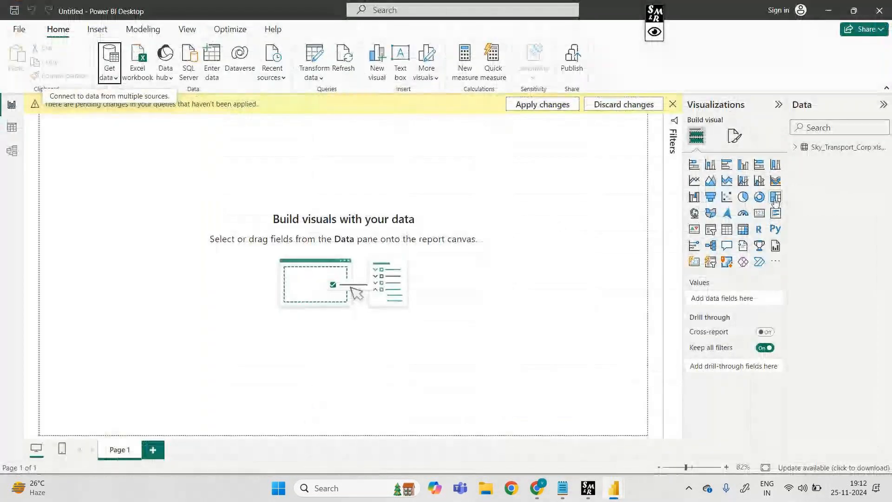
left_click(10, 128)
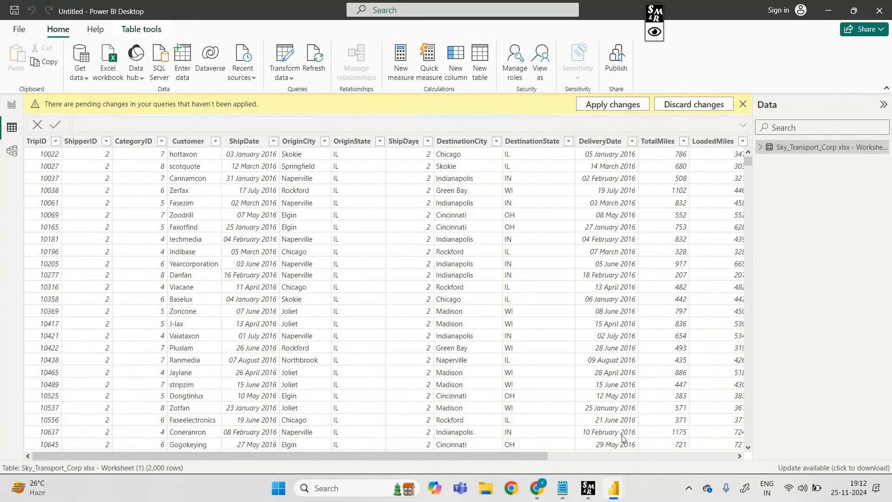
mouse_move(613, 488)
left_click(750, 435)
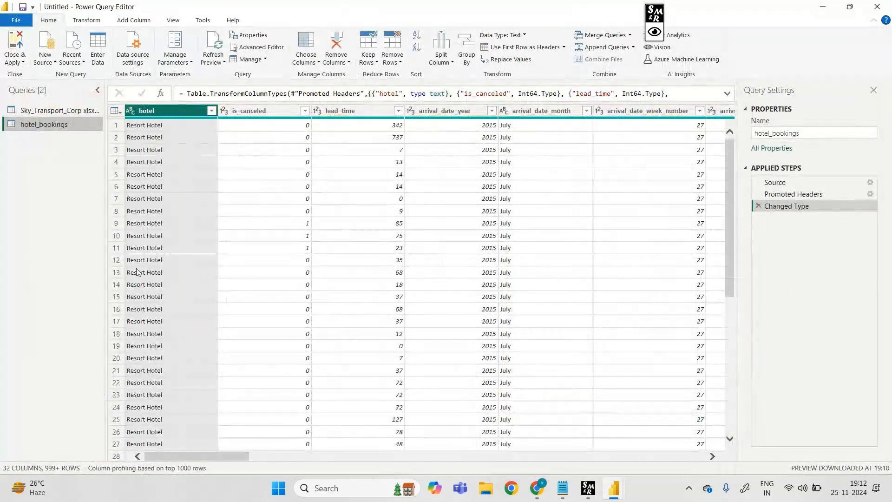
Show the Sky_Transport_Corp query and examine its columns from ShipperID through OriginState
left_click(65, 112)
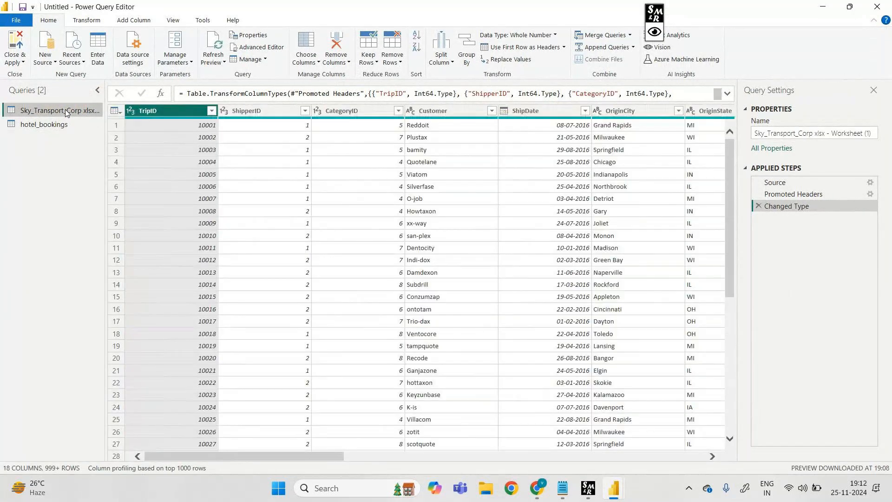
left_click(260, 111)
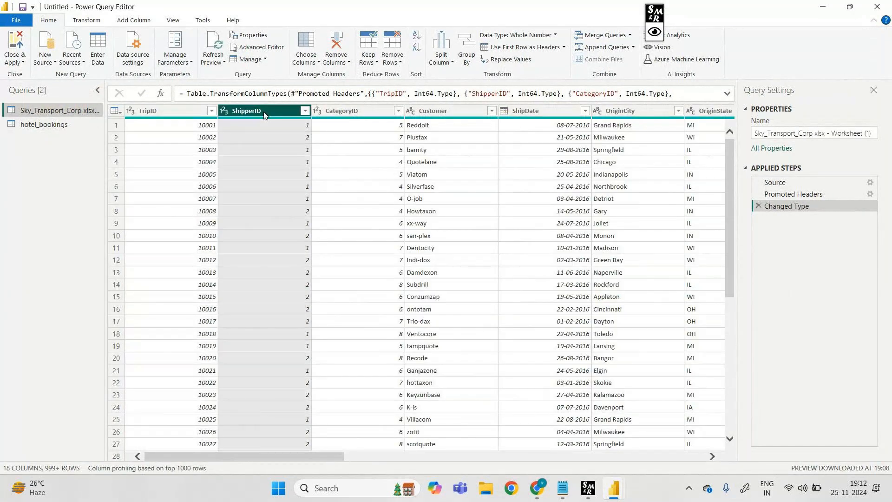
left_click(363, 108)
left_click(540, 111)
left_click(632, 111)
left_click(706, 110)
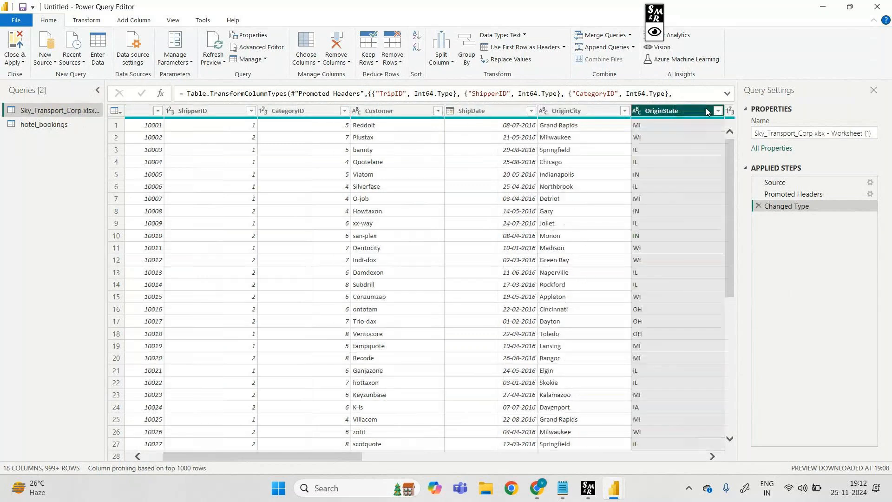
Show the hotel_bookings query and examine its is_canceled and lead_time columns
left_click(60, 124)
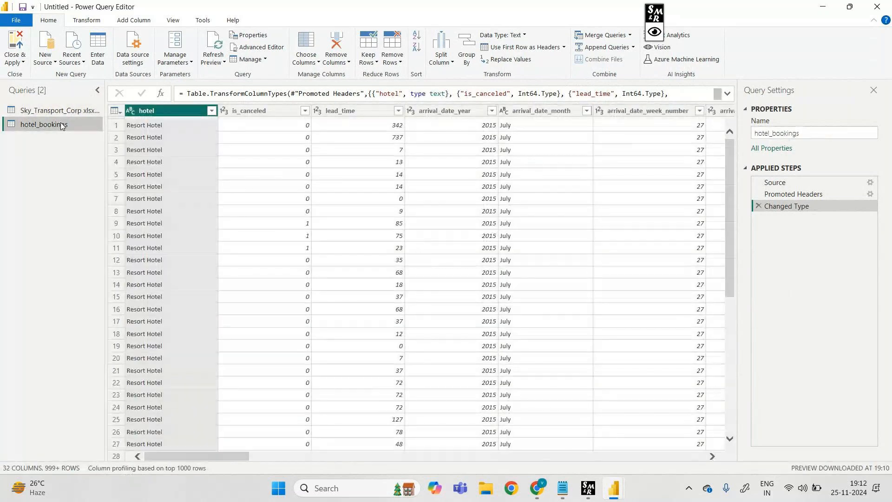
left_click(226, 111)
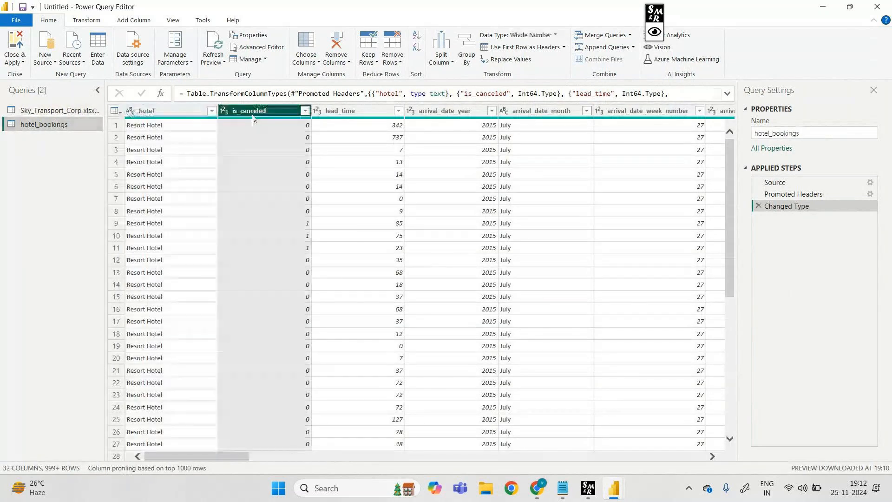
left_click(326, 115)
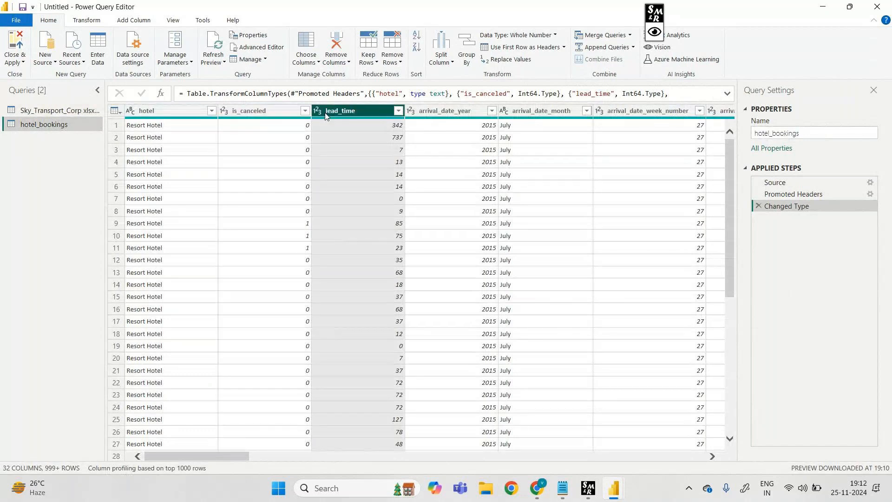
Annotate the two queries with arrows and the notes "sky" and "data from hotel Bookings It will show", and clear the annotations
left_click(656, 34)
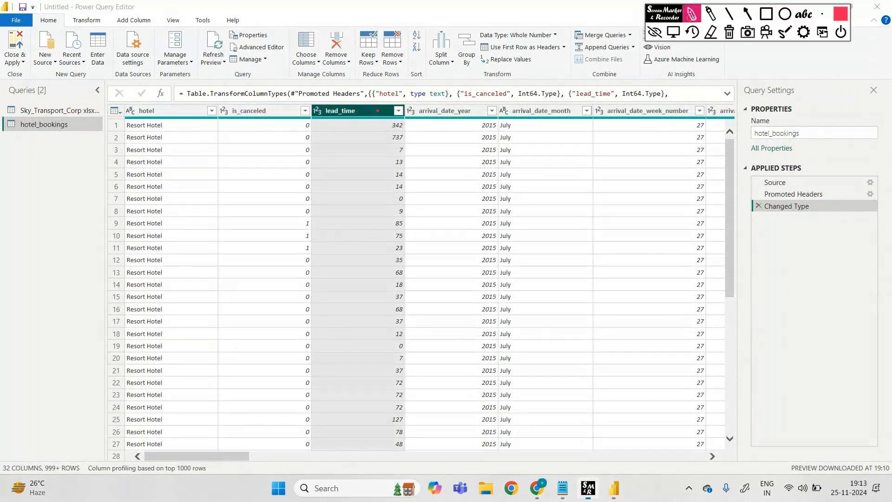
left_click_drag(97, 112, 126, 99)
left_click_drag(125, 97, 129, 106)
left_click_drag(168, 79, 172, 91)
mouse_move(174, 78)
left_mouse_down()
mouse_move(177, 91)
mouse_move(182, 85)
left_mouse_up()
left_click_drag(183, 82, 187, 97)
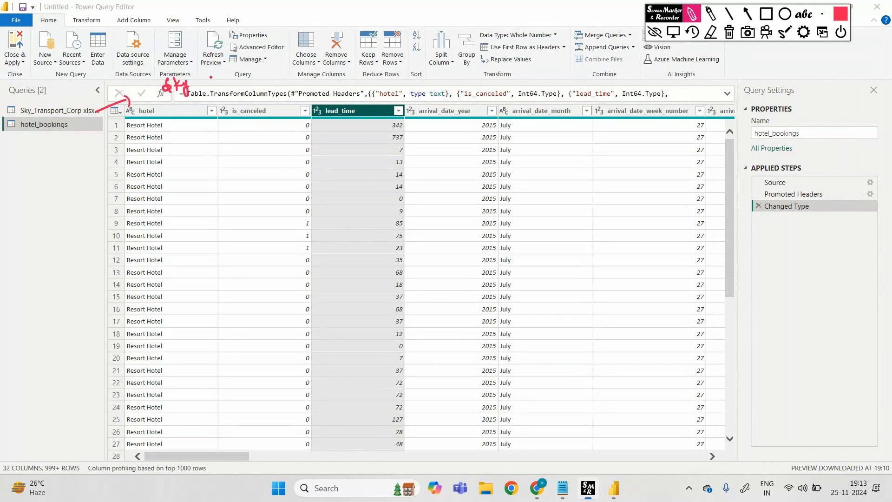
left_click(90, 112)
left_click(90, 113)
left_click_drag(92, 144, 162, 164)
left_click_drag(225, 164, 249, 168)
left_click_drag(303, 156, 406, 166)
mouse_move(425, 155)
left_mouse_down()
mouse_move(434, 166)
mouse_move(474, 161)
left_mouse_up()
left_click_drag(535, 159, 544, 158)
mouse_move(539, 159)
left_mouse_down()
mouse_move(538, 173)
mouse_move(558, 171)
left_mouse_up()
mouse_move(571, 171)
left_mouse_down()
mouse_move(657, 166)
mouse_move(662, 153)
left_mouse_up()
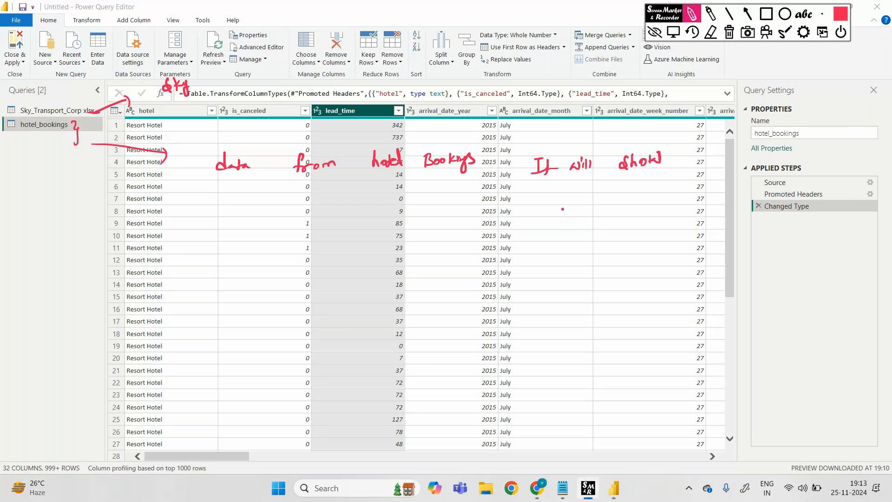
left_click(673, 32)
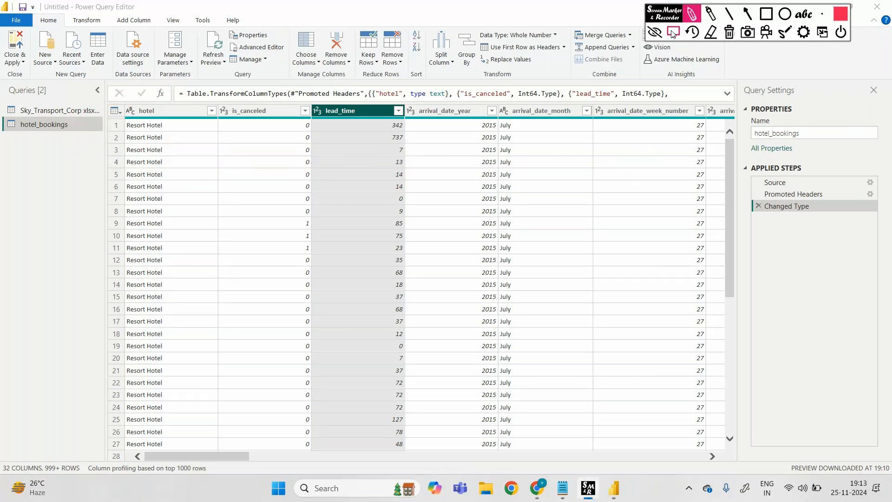
left_click(655, 31)
Show the Sky_Transport_Corp query, switch to the Power BI Desktop window, and circle the table in its data list temporarily
left_click(56, 111)
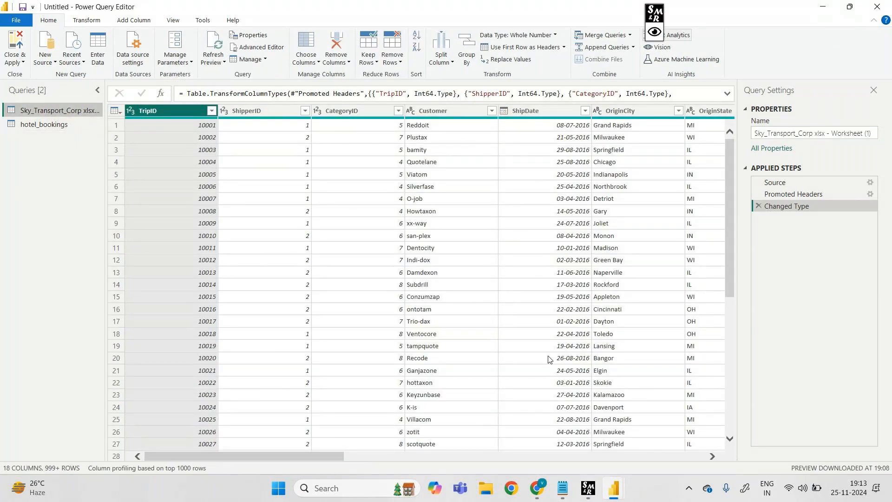
mouse_move(613, 488)
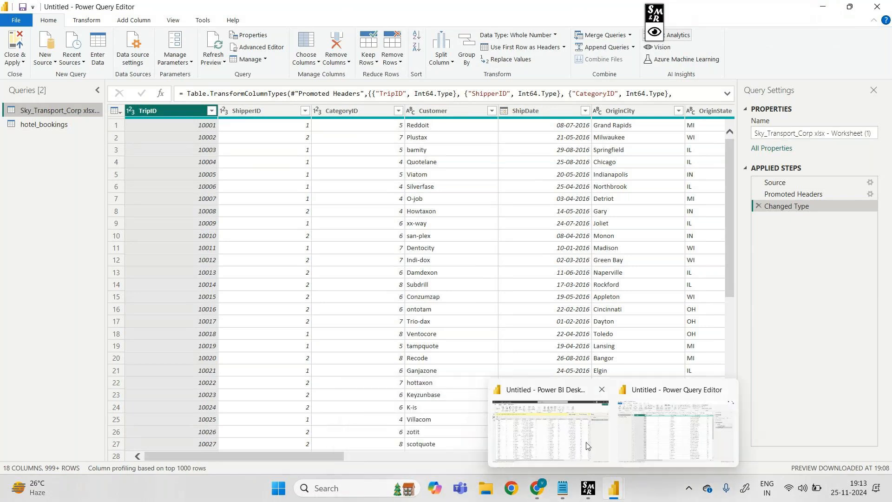
left_click(587, 444)
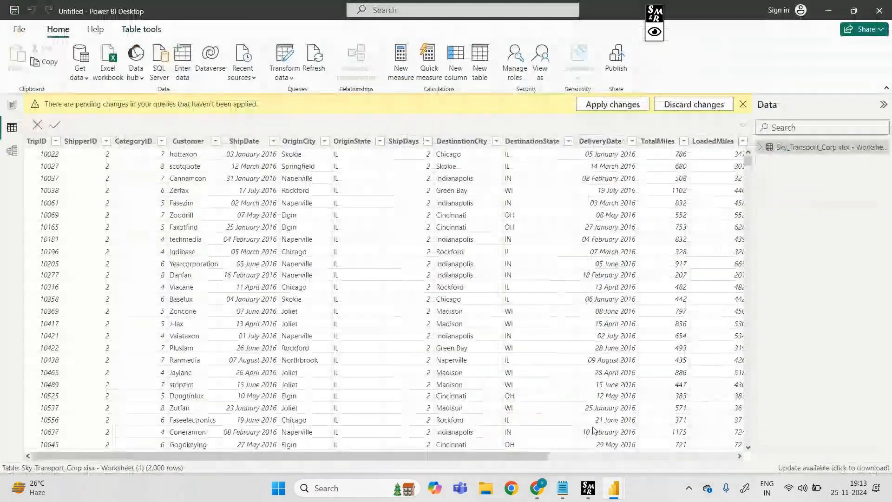
left_click(654, 32)
mouse_move(758, 162)
left_mouse_down()
mouse_move(879, 171)
mouse_move(759, 147)
mouse_move(772, 162)
left_mouse_up()
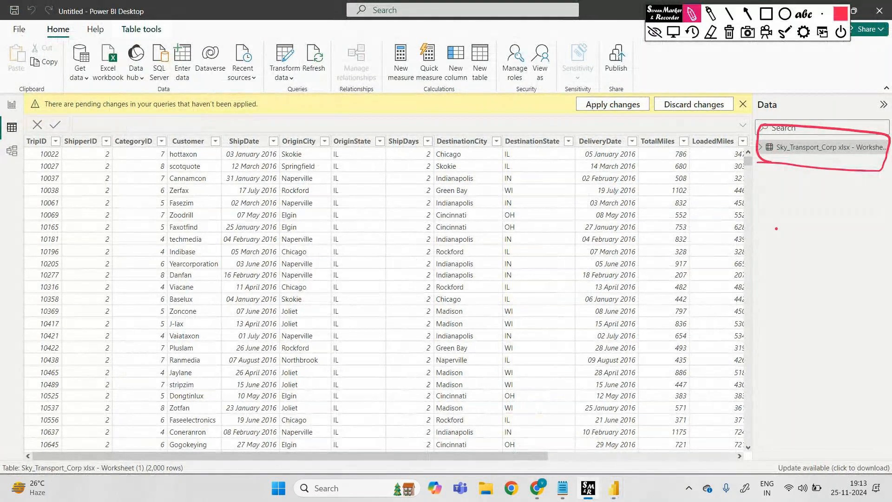
left_click(655, 31)
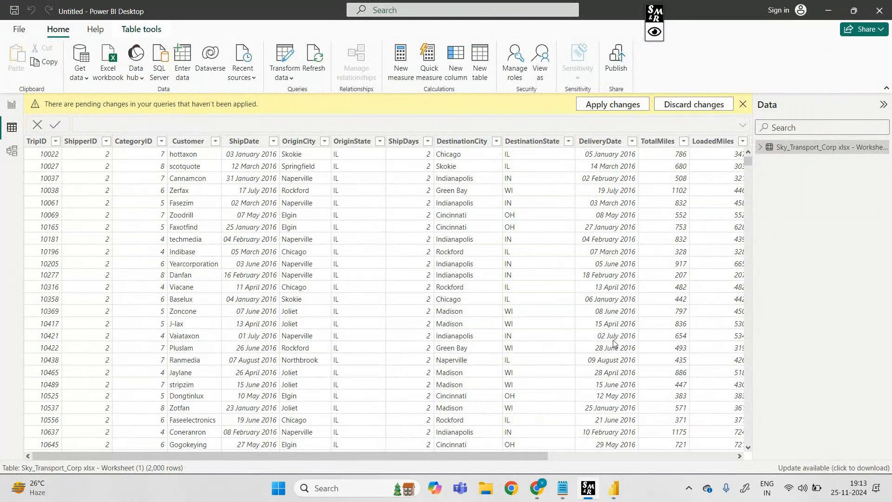
Return to the Power Query Editor and close it without applying the pending changes
left_click(681, 418)
left_click(872, 9)
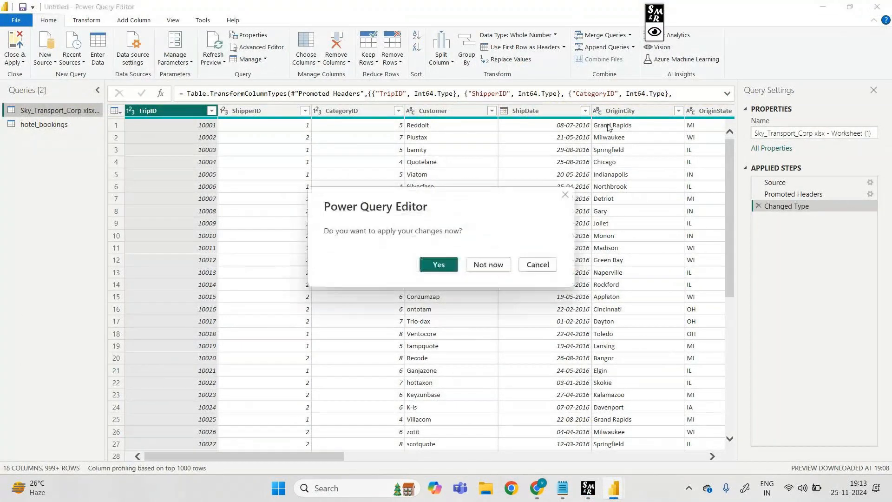
left_click(485, 265)
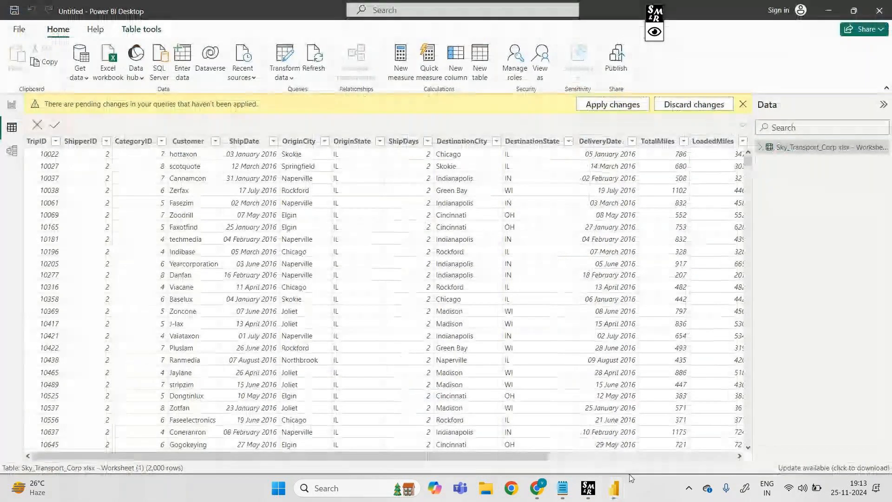
Import hotel_bookings from the Downloads folder as a Text/CSV source, load it directly without transforming, and dismiss the load report
mouse_move(630, 479)
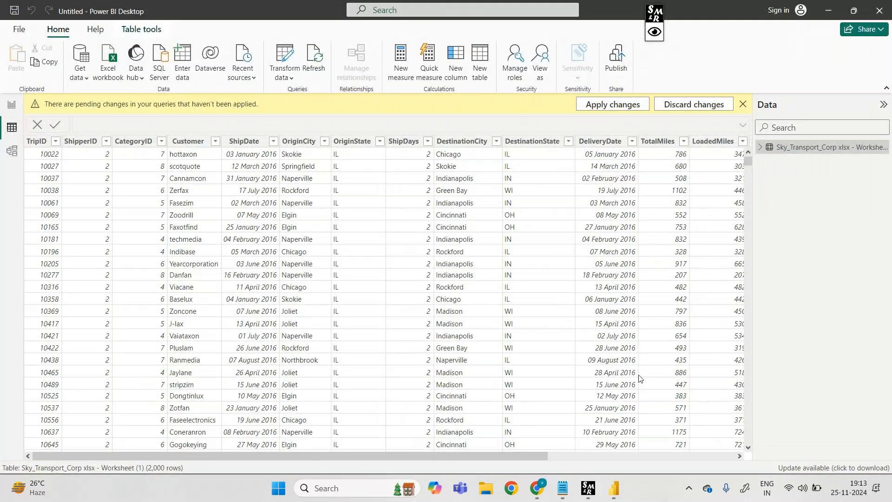
left_click(85, 78)
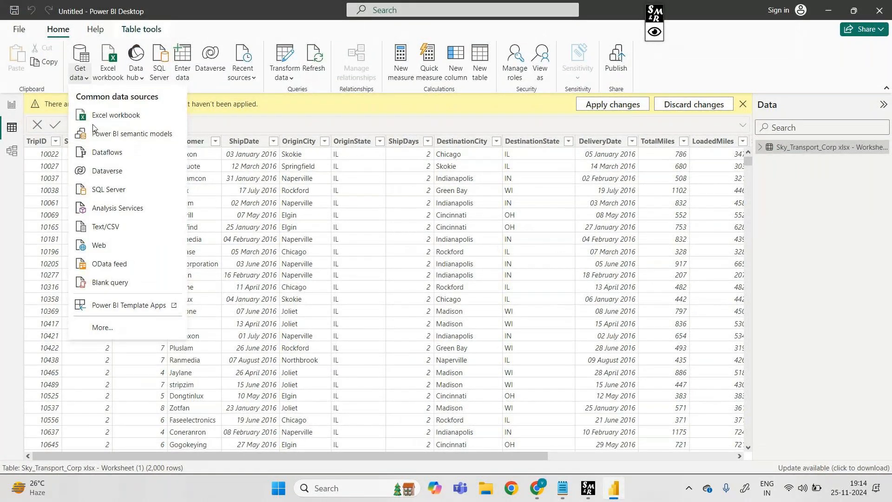
left_click(105, 226)
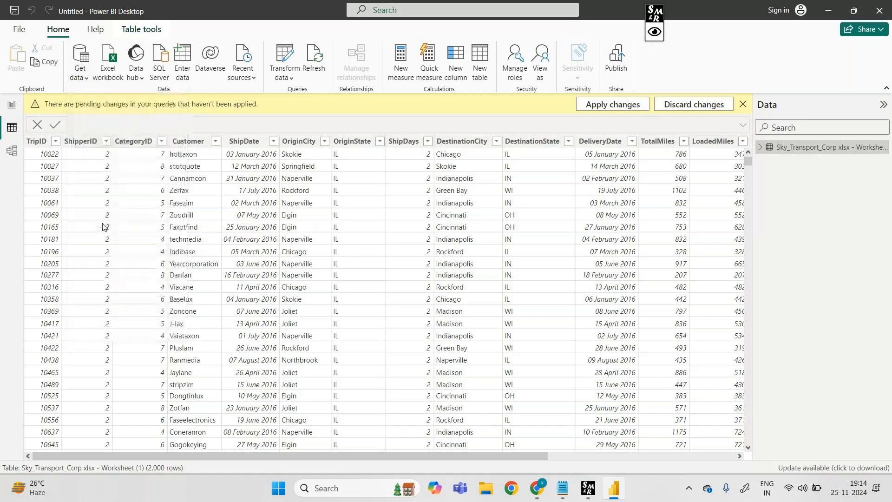
scroll(362, 265, "down", 1)
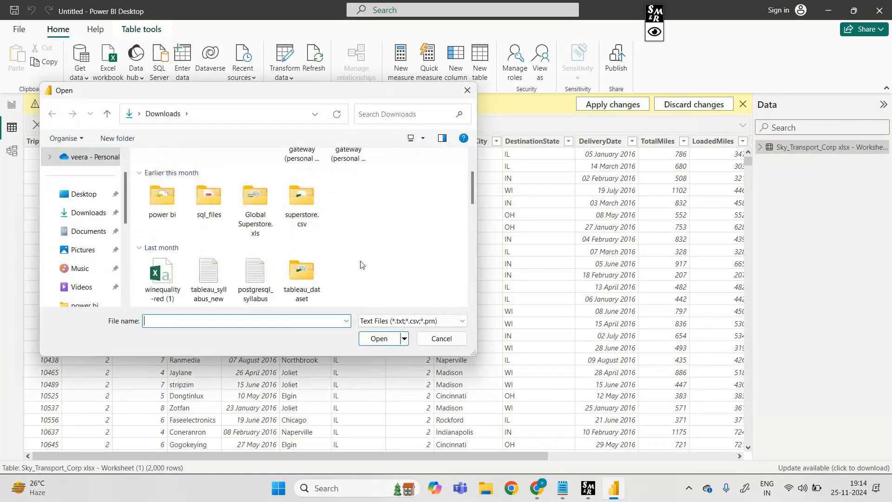
scroll(362, 265, "down", 2)
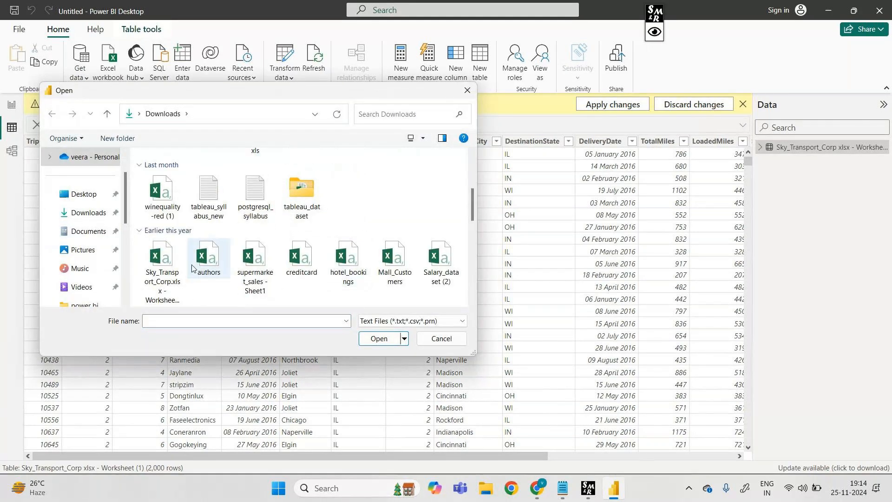
left_click(170, 267)
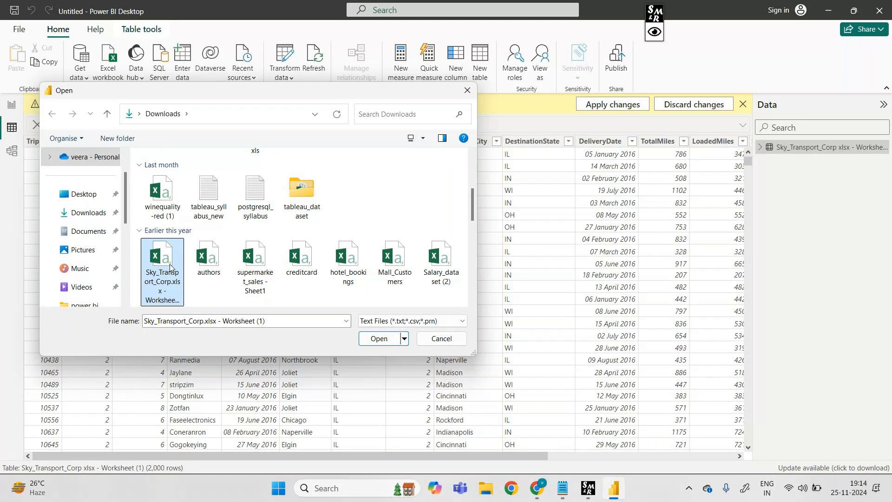
left_click(353, 285)
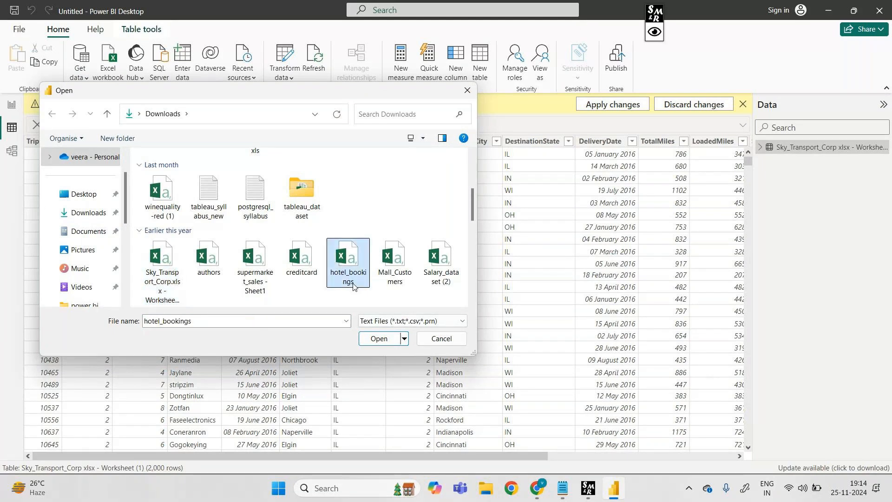
left_click(376, 339)
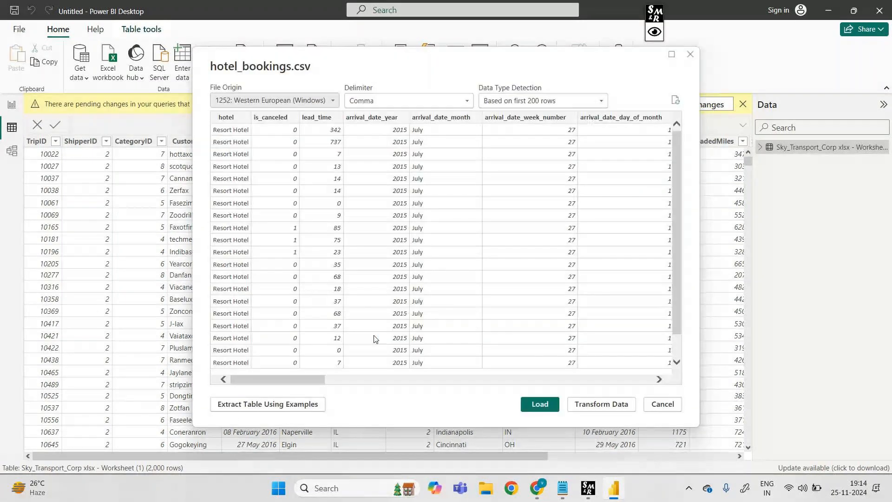
left_click(536, 405)
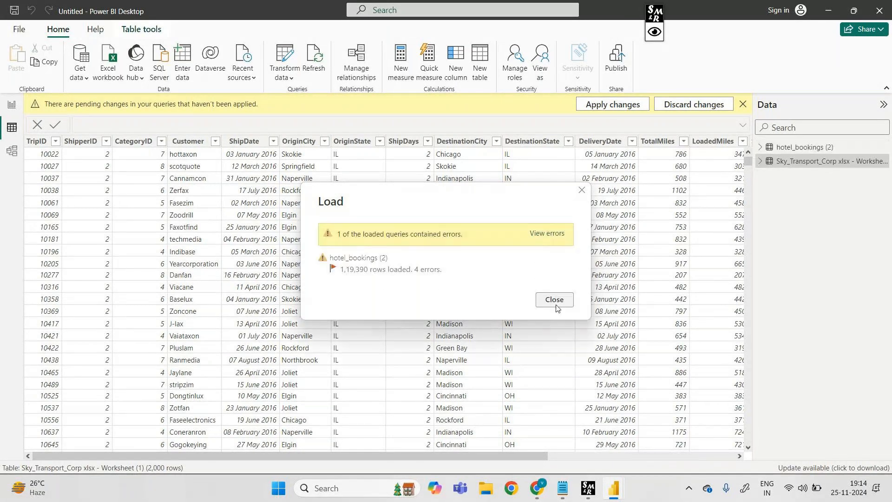
left_click(554, 300)
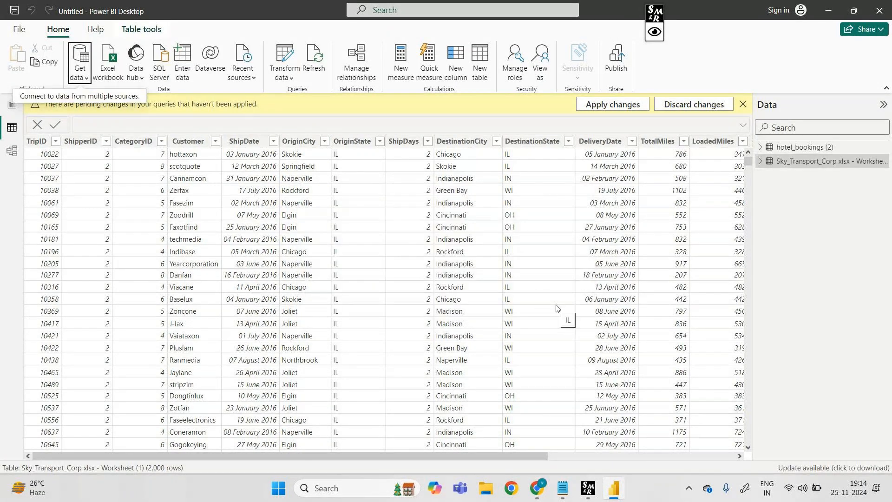
Annotate the two tables in the data list with arrows and the notes "Sky" and "hotel part also", and clear the annotations
left_click(662, 31)
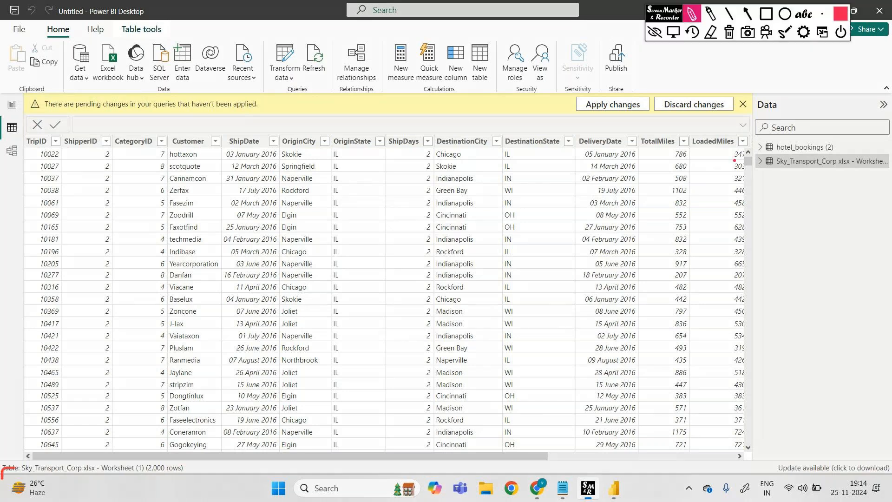
mouse_move(786, 167)
left_mouse_down()
mouse_move(789, 194)
mouse_move(775, 227)
mouse_move(796, 227)
left_mouse_up()
left_click_drag(795, 222, 799, 241)
left_click_drag(802, 142, 802, 114)
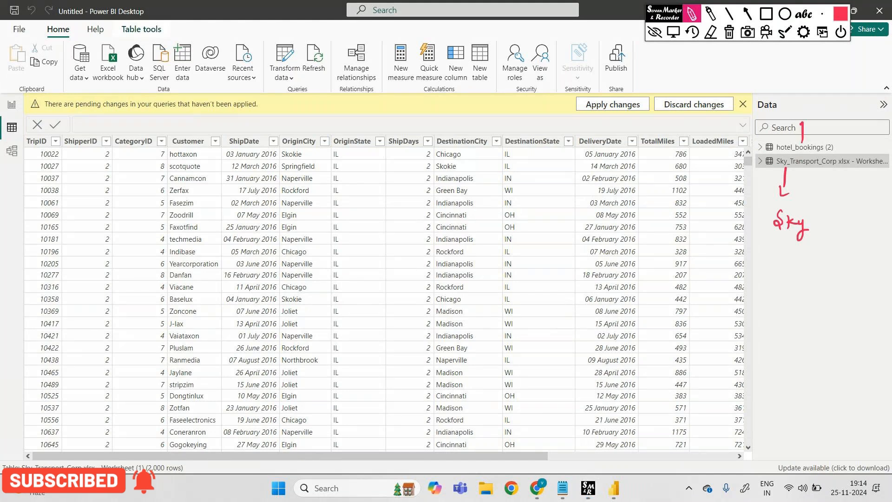
mouse_move(794, 80)
left_mouse_down()
mouse_move(799, 97)
mouse_move(824, 86)
mouse_move(827, 97)
left_mouse_up()
mouse_move(832, 90)
left_mouse_down()
mouse_move(836, 100)
mouse_move(842, 91)
left_mouse_up()
left_click_drag(842, 93, 850, 91)
left_click_drag(852, 83, 854, 97)
mouse_move(849, 88)
left_mouse_down()
mouse_move(858, 87)
mouse_move(847, 116)
left_mouse_up()
left_click_drag(850, 105, 859, 115)
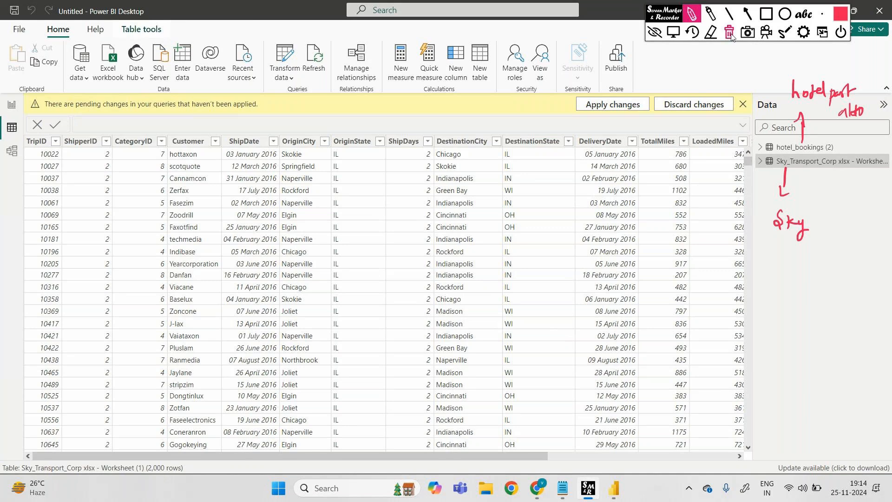
left_click(655, 32)
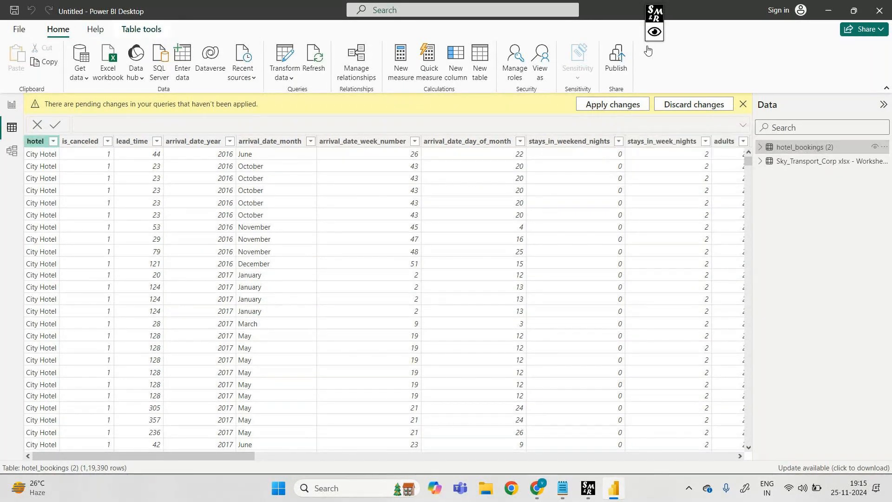
Show the hotel_bookings query in the Power Query Editor through Transform data and switch back to the Power BI Desktop window
key("Right")
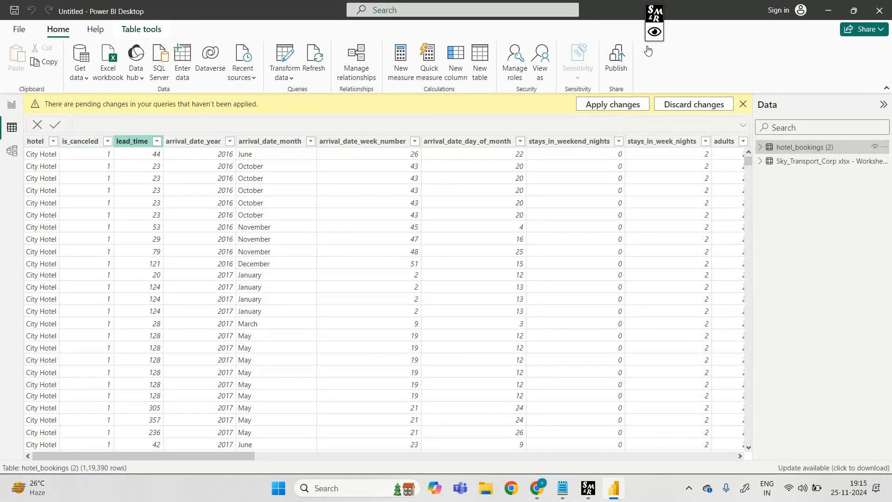
key("Right")
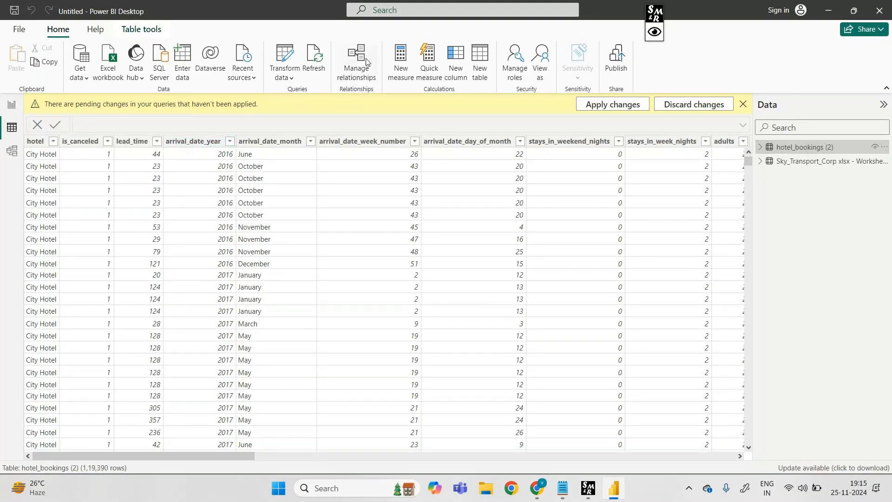
left_click(291, 78)
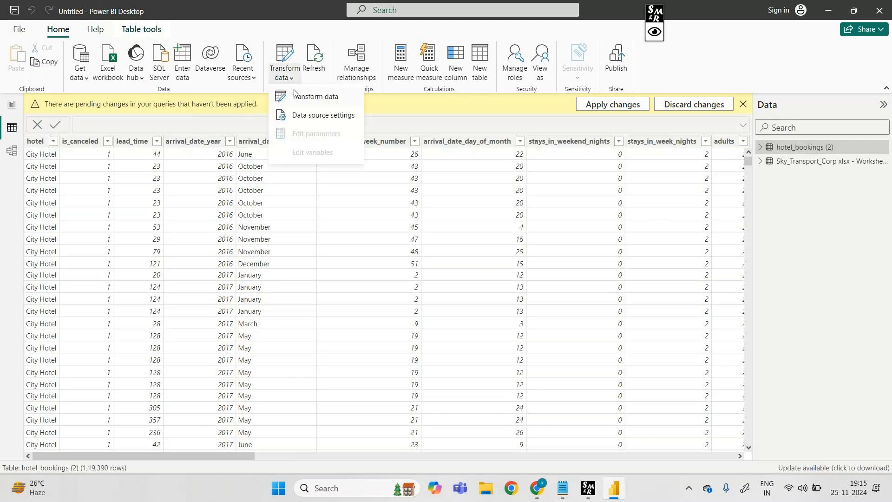
left_click(295, 96)
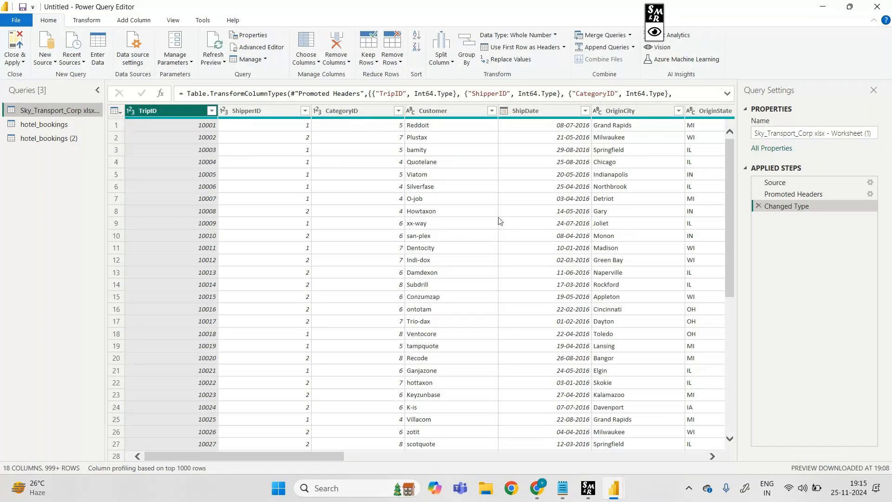
left_click(71, 126)
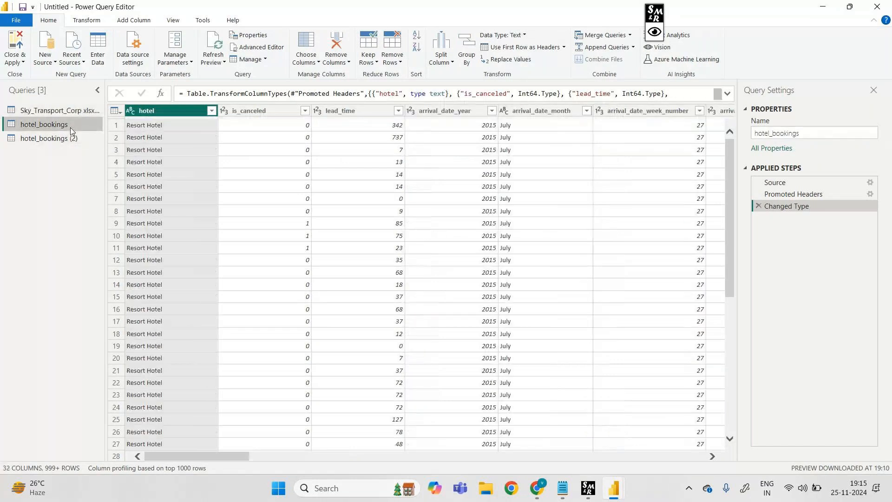
mouse_move(615, 486)
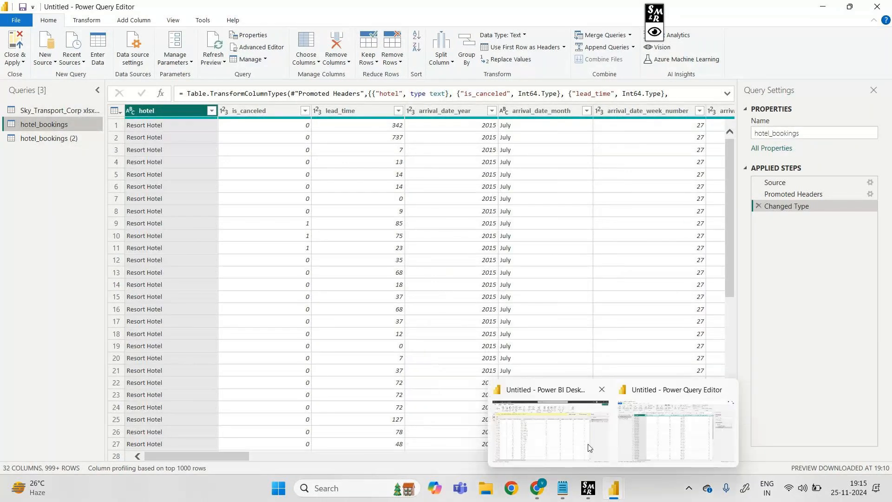
mouse_move(589, 447)
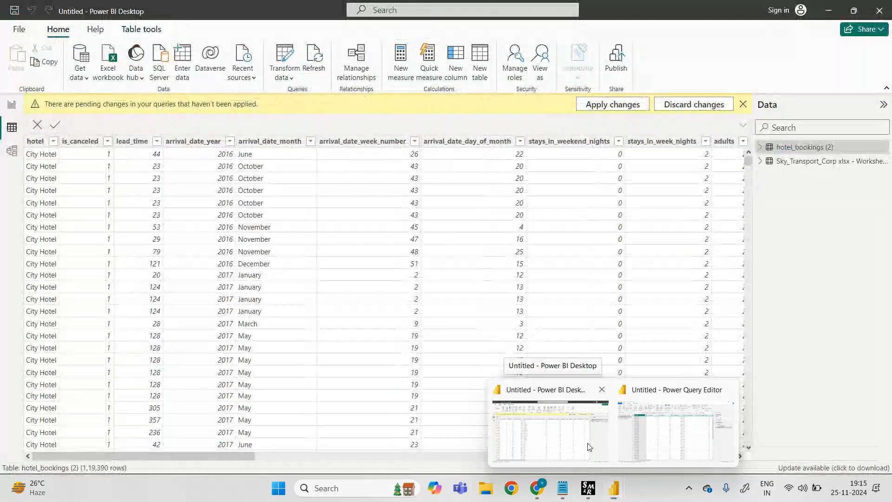
left_click(589, 448)
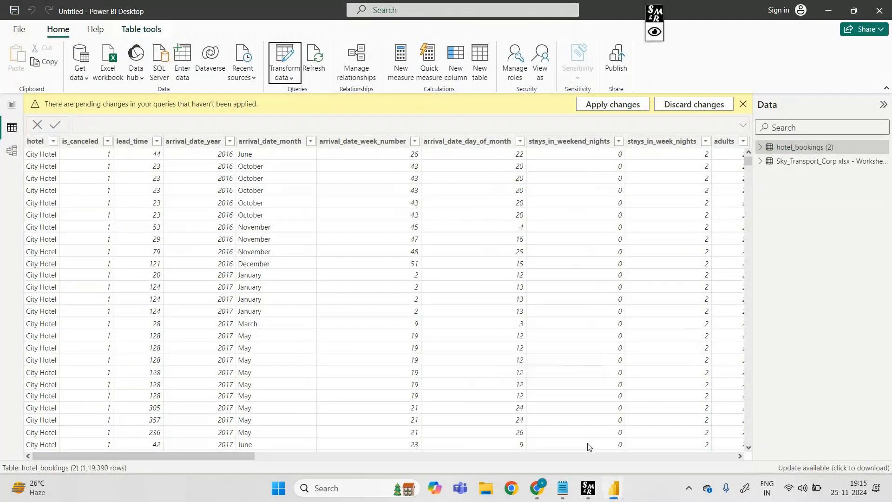
Mark the two loaded tables with a bracket and arrow, write the notes "1) Load" and "2) Transform data", and clear the annotations
left_click(650, 30)
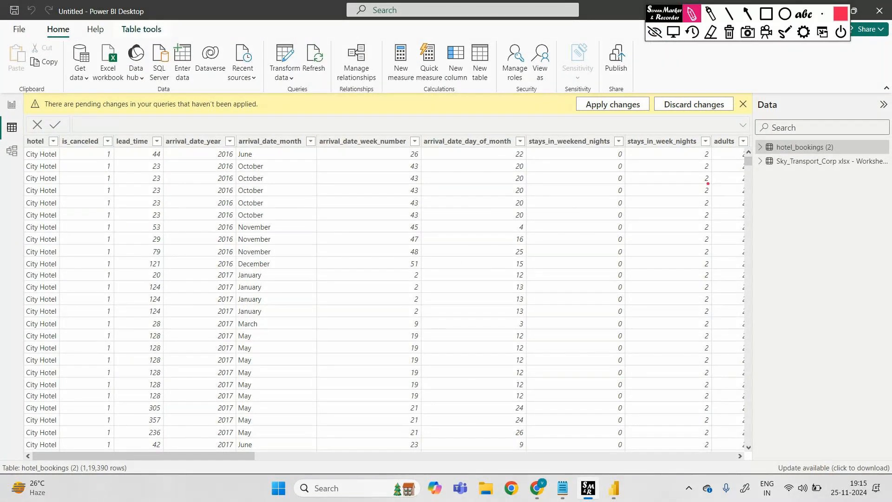
mouse_move(715, 163)
left_mouse_down()
mouse_move(749, 149)
mouse_move(756, 185)
left_mouse_up()
mouse_move(690, 210)
left_mouse_down()
mouse_move(686, 228)
mouse_move(723, 229)
left_mouse_up()
left_click_drag(633, 184, 644, 206)
mouse_move(644, 287)
left_mouse_down()
mouse_move(647, 307)
mouse_move(693, 291)
left_mouse_up()
left_click_drag(688, 292, 687, 308)
left_click_drag(691, 303, 805, 301)
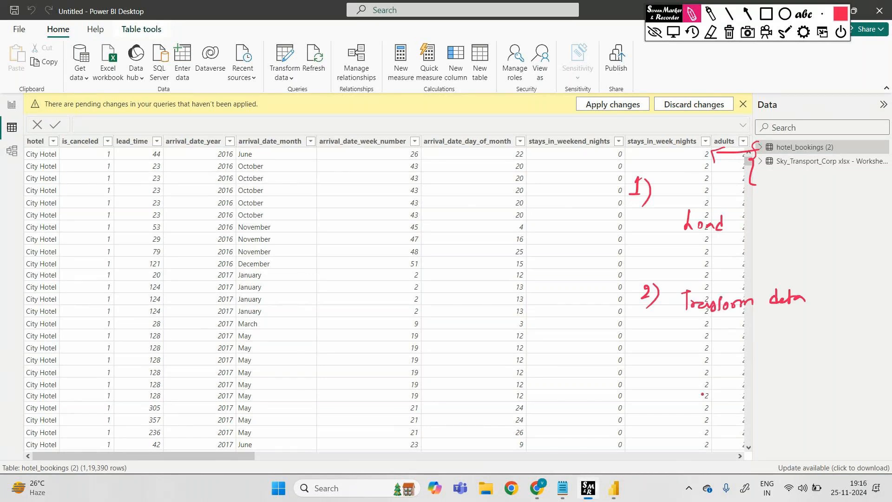
left_click(729, 37)
left_click(655, 32)
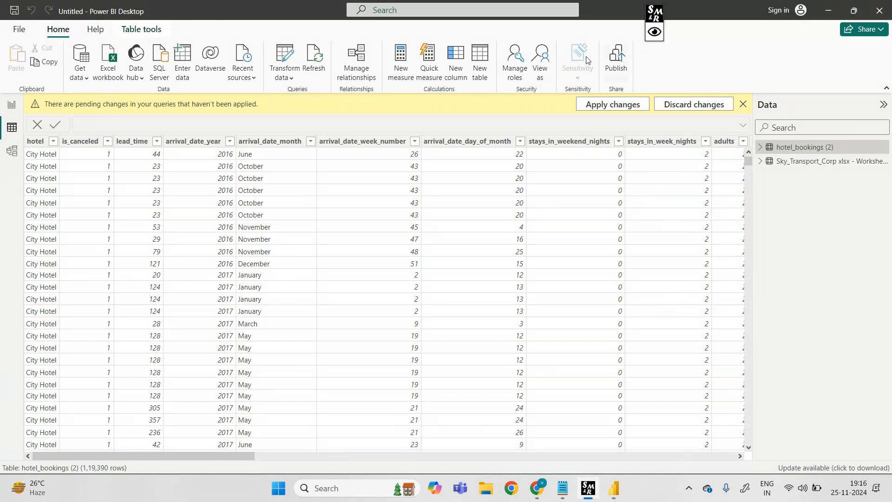
In Report view, expand the Sky_Transport_Corp fields and add a line and stacked column chart to Page 1, enlarged and repositioned
left_click(9, 106)
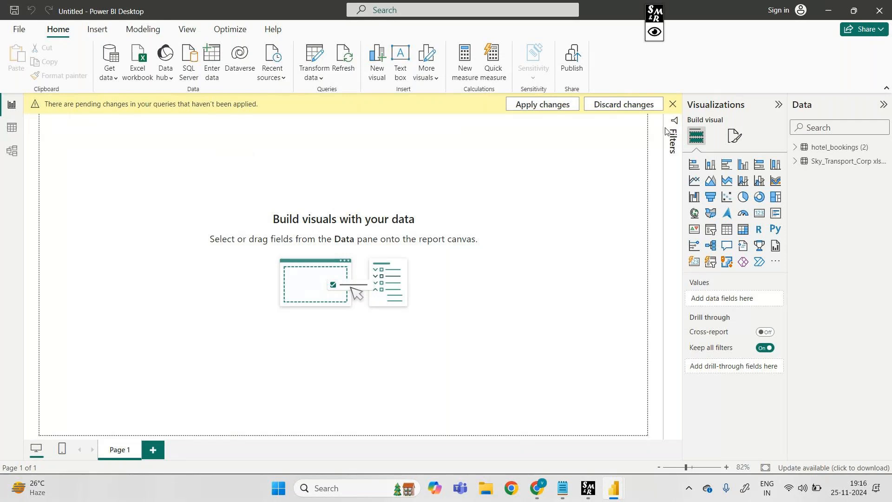
left_click(795, 162)
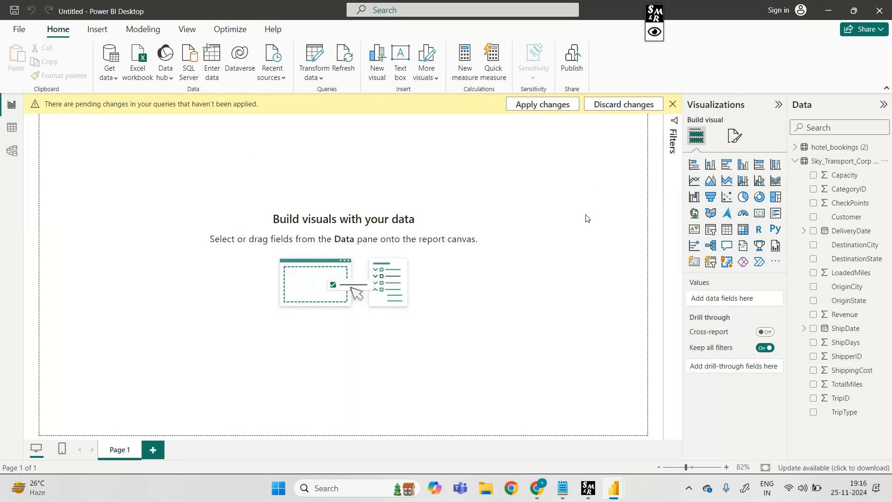
left_click(743, 182)
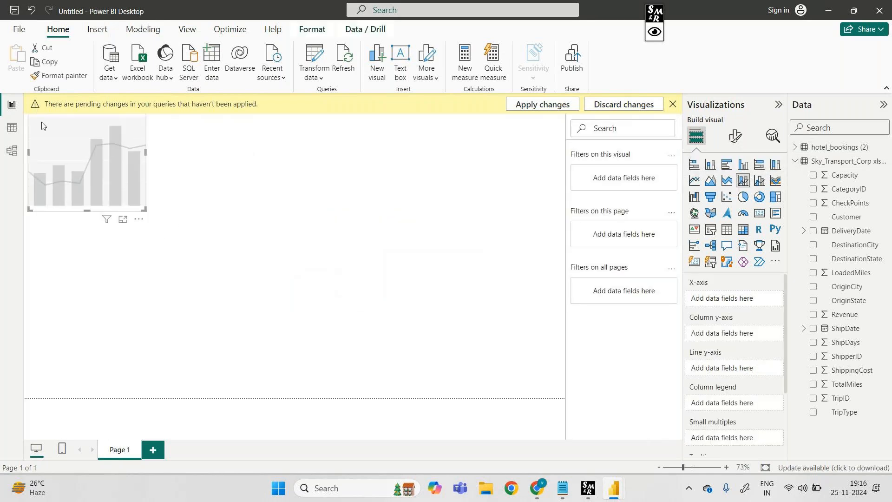
left_click_drag(40, 122, 85, 175)
left_click_drag(195, 168, 378, 119)
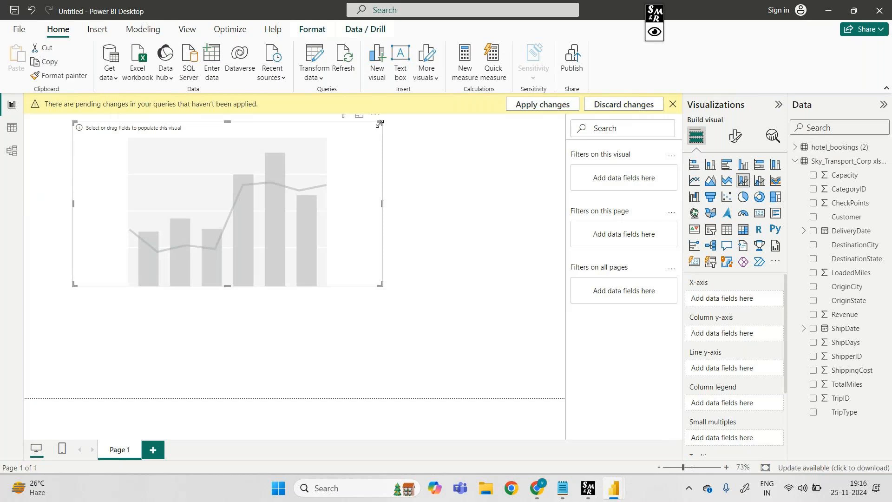
left_click_drag(309, 133, 306, 180)
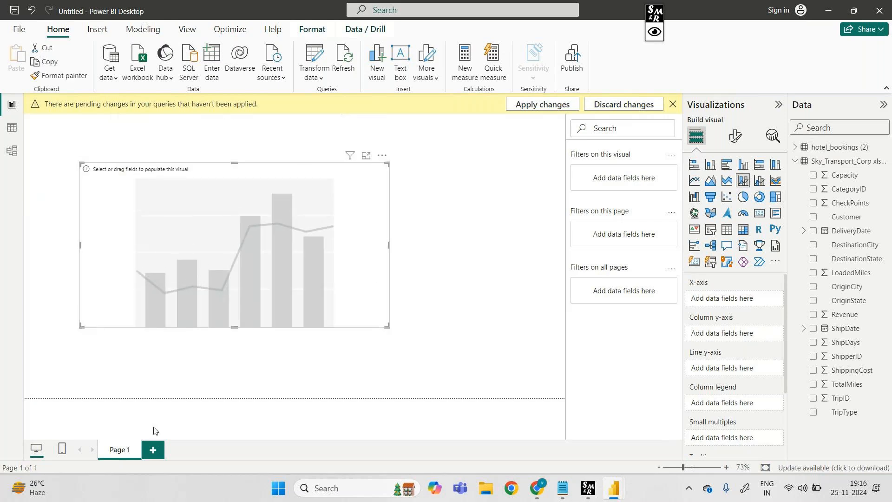
Add a second report page with an enlarged stacked column chart showing OriginState on the X-axis and Revenue on the Y-axis
left_click(153, 449)
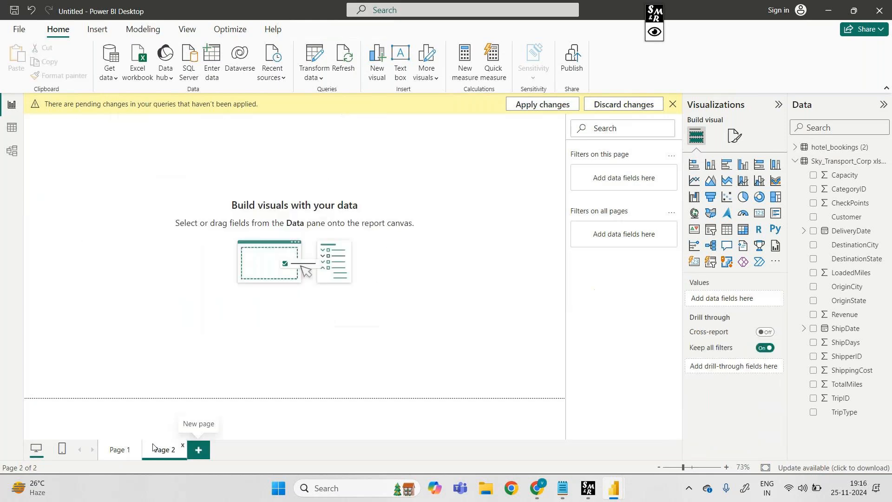
left_click(711, 165)
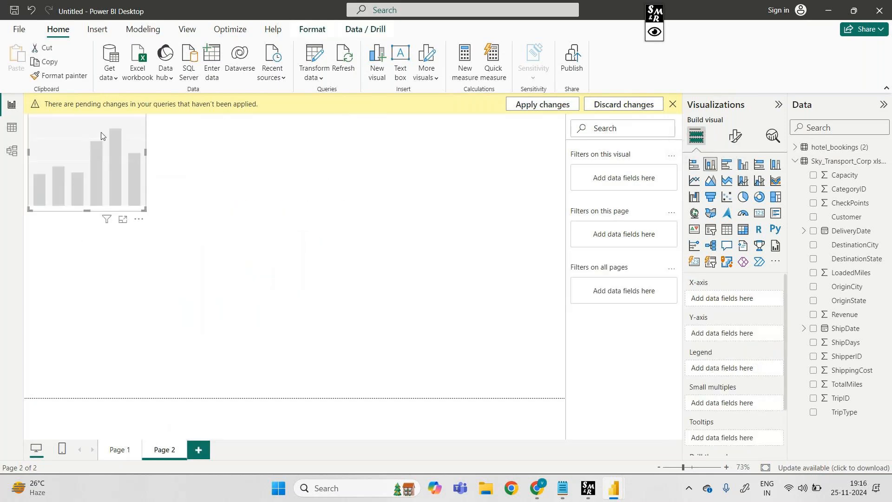
left_click_drag(93, 139, 163, 211)
left_click_drag(214, 188, 433, 111)
left_click_drag(399, 147, 408, 205)
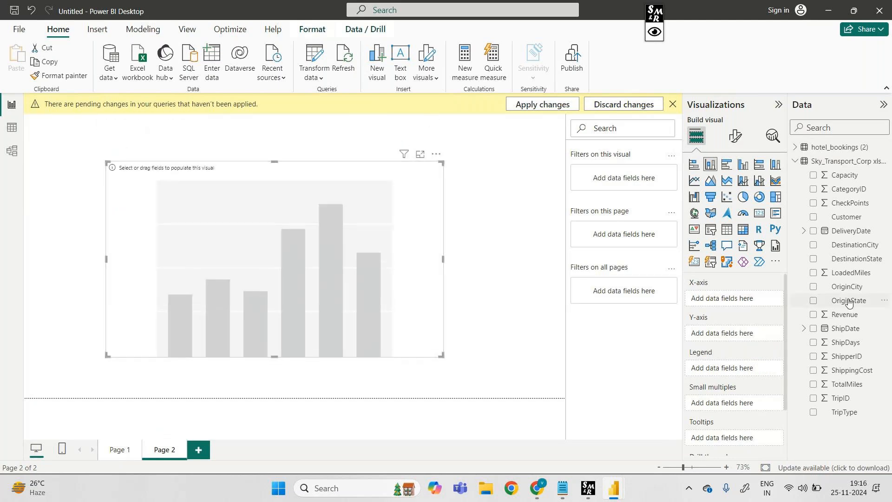
left_click_drag(850, 302, 746, 301)
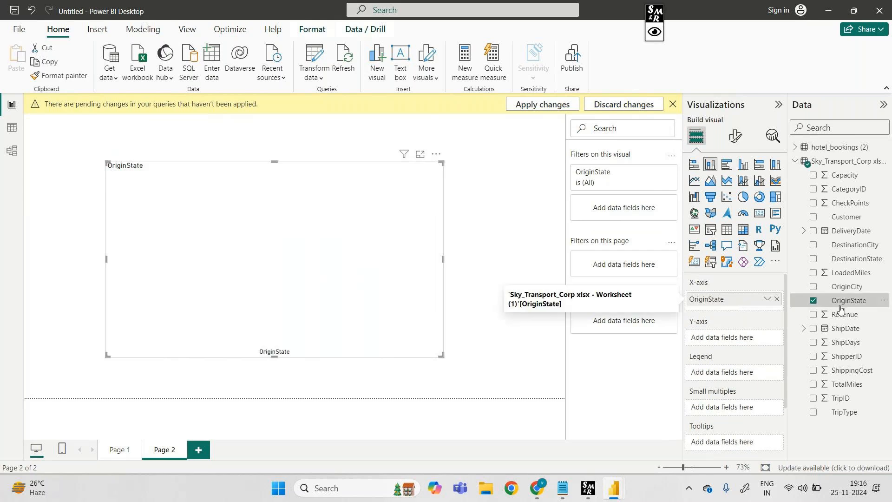
left_click_drag(856, 314, 749, 339)
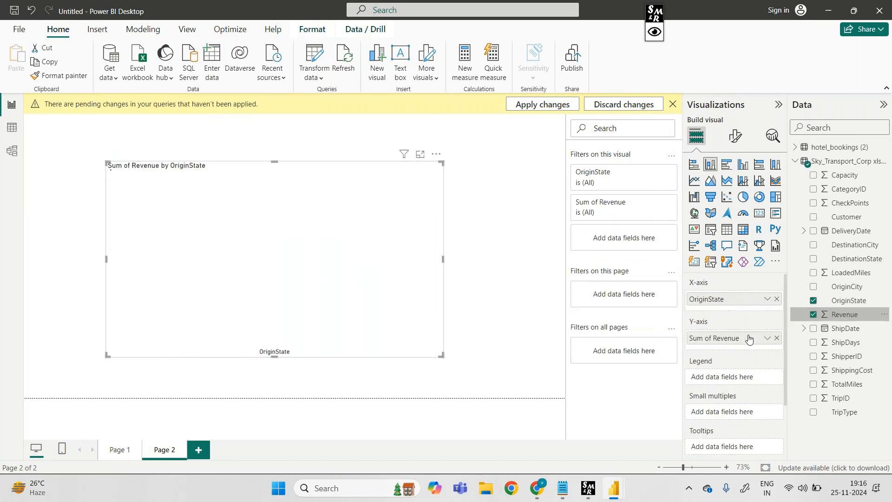
Add TripType as the legend of the OriginState revenue chart on Page 2
left_click_drag(847, 411, 742, 378)
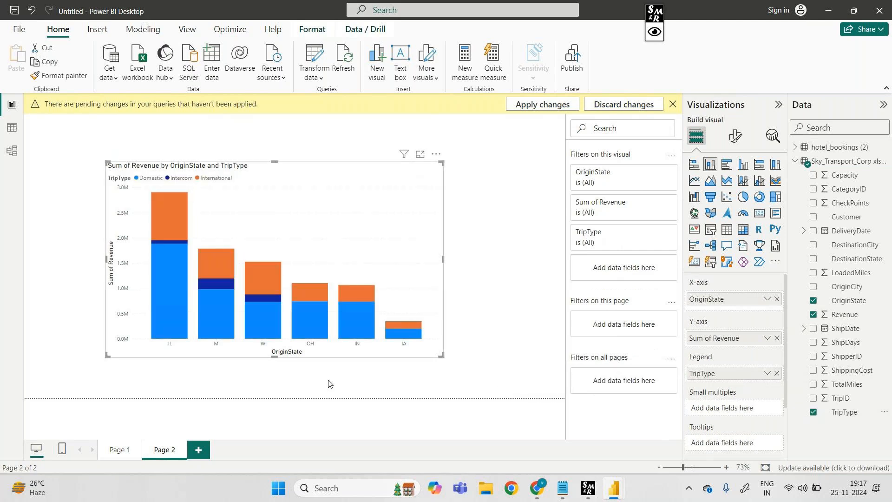
On Page 1, give the combo chart DestinationState as X-axis, Revenue as column y-axis and TripType as column legend, and enlarge it
left_click(122, 454)
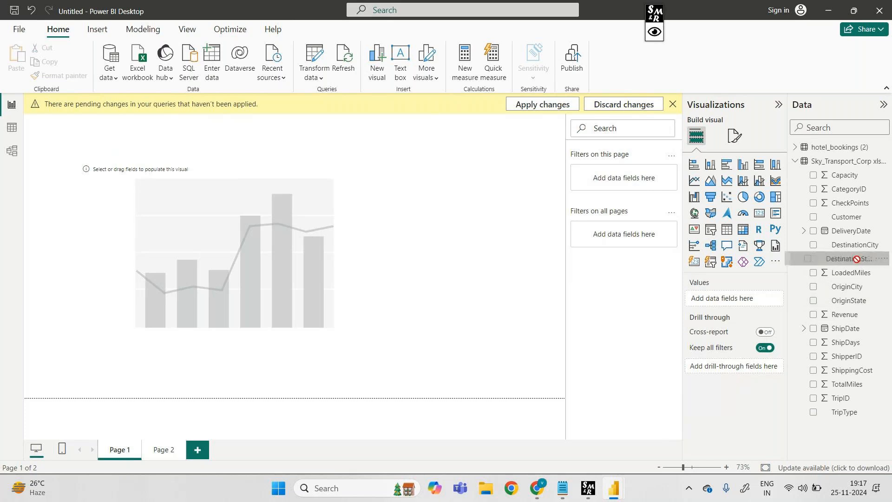
left_click(362, 198)
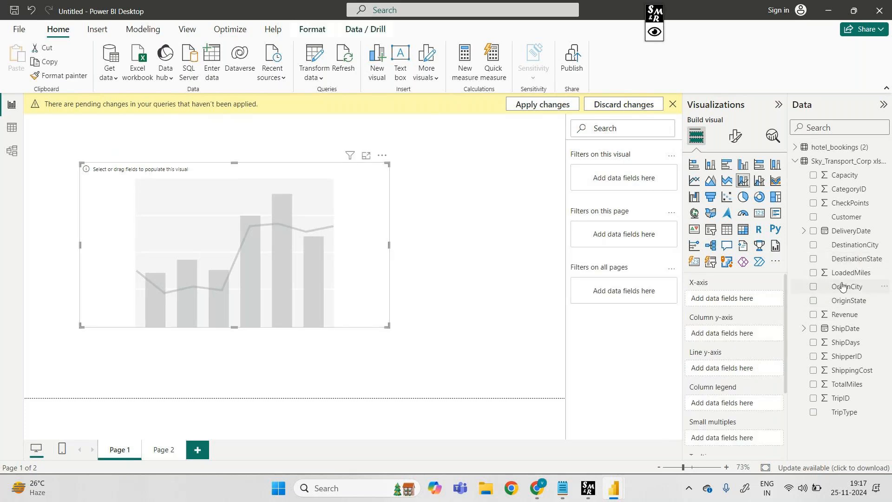
left_click_drag(862, 263, 746, 299)
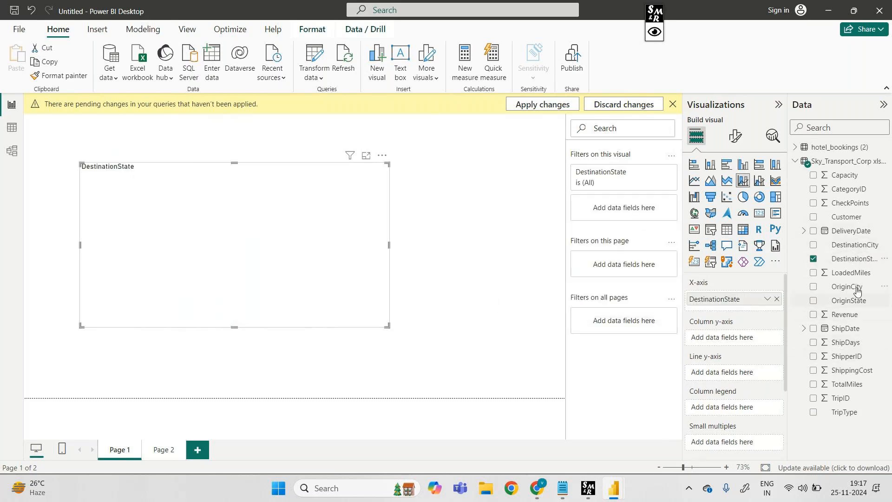
left_click_drag(850, 317, 743, 337)
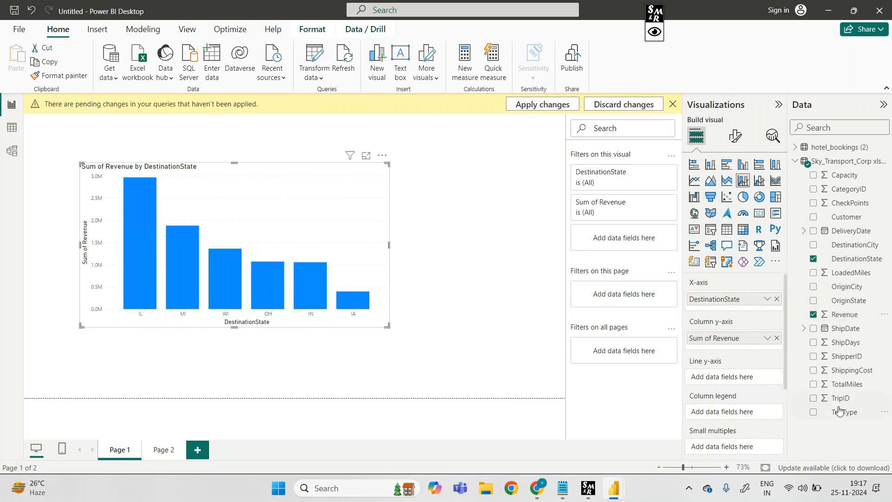
left_click_drag(843, 412, 740, 408)
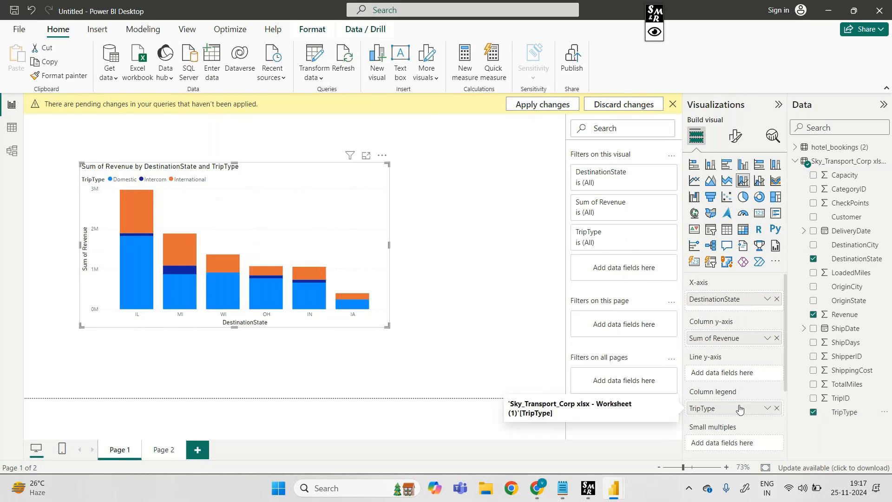
left_click_drag(389, 326, 460, 346)
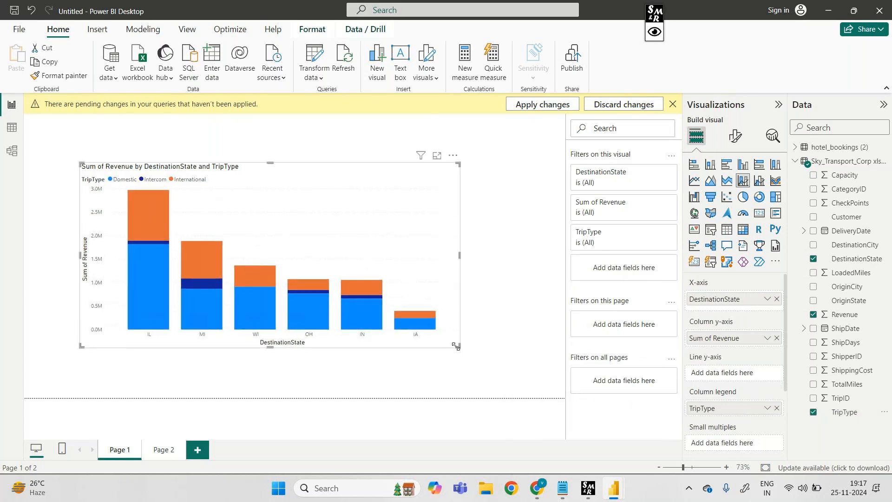
Rename Page 2 as "Line & stacked_column_chart"
left_click(161, 449)
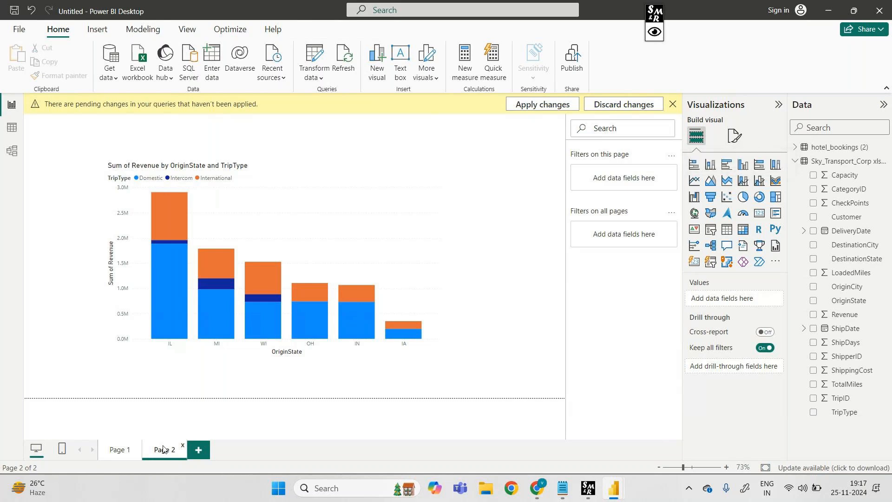
right_click(163, 448)
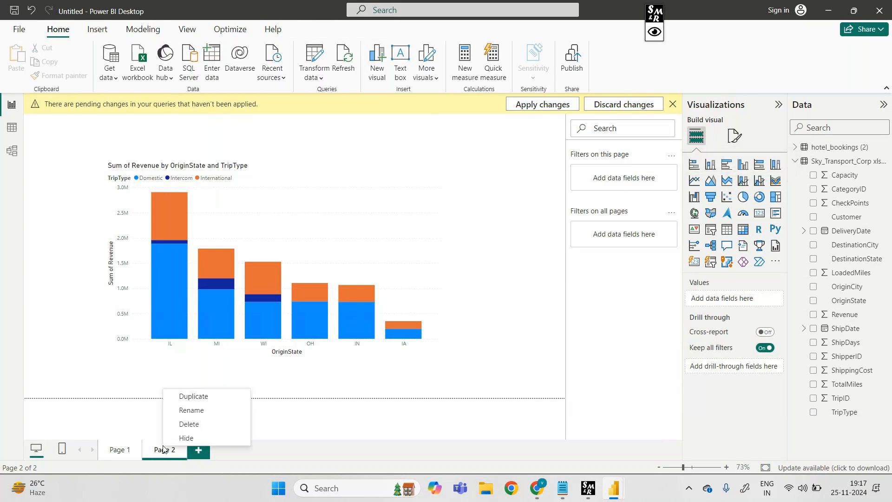
left_click(203, 411)
key("BackSpace")
type("Line")
key("BackSpace")
key("BackSpace")
key("BackSpace")
key("BackSpace")
key("BackSpace")
type("stacke")
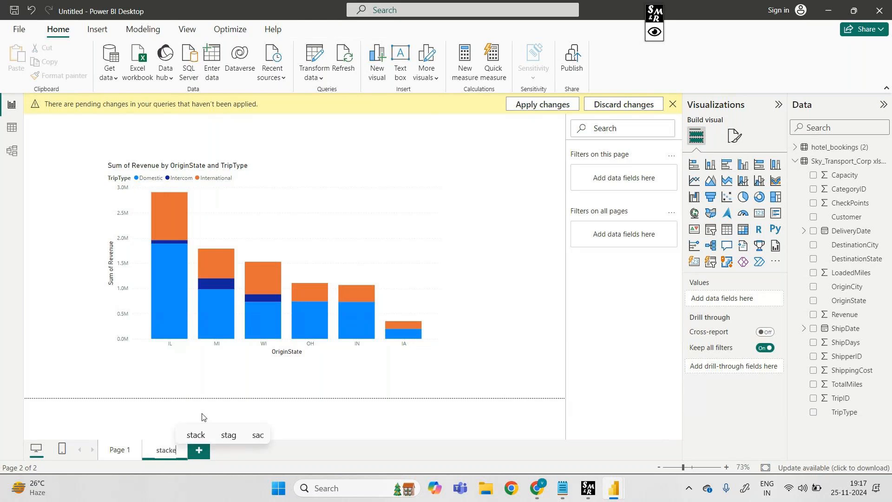
type("d column")
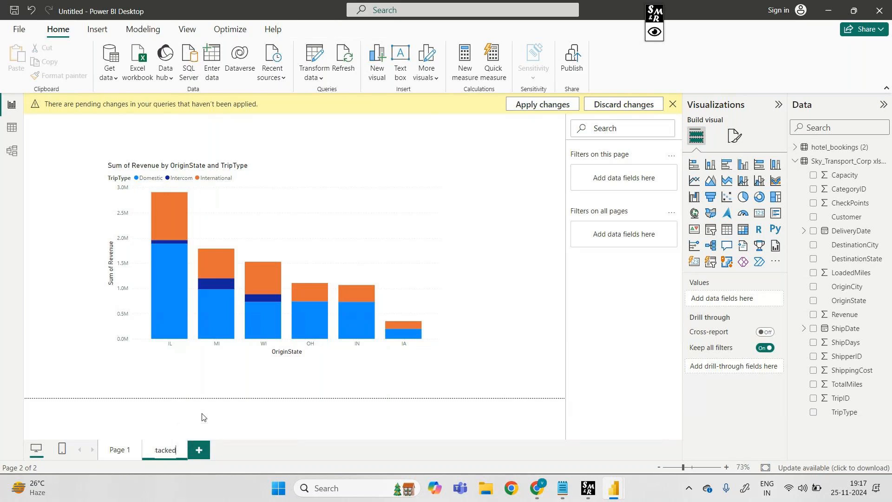
type("_chart")
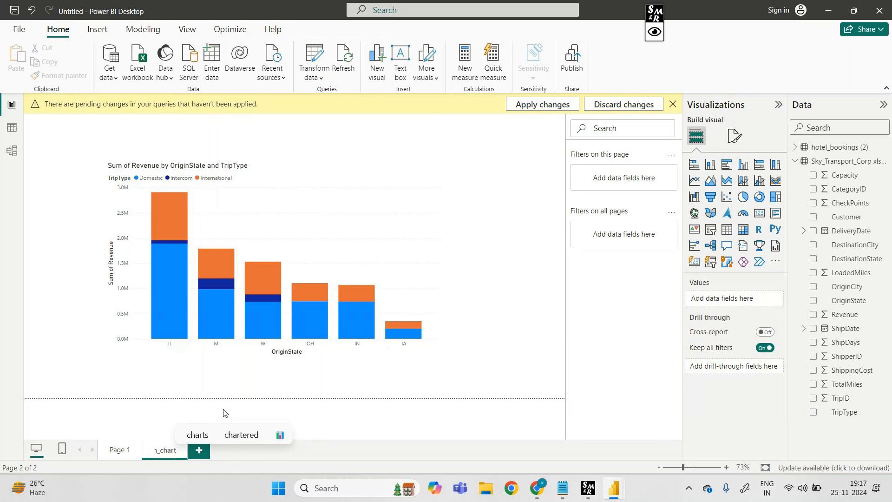
key("Return")
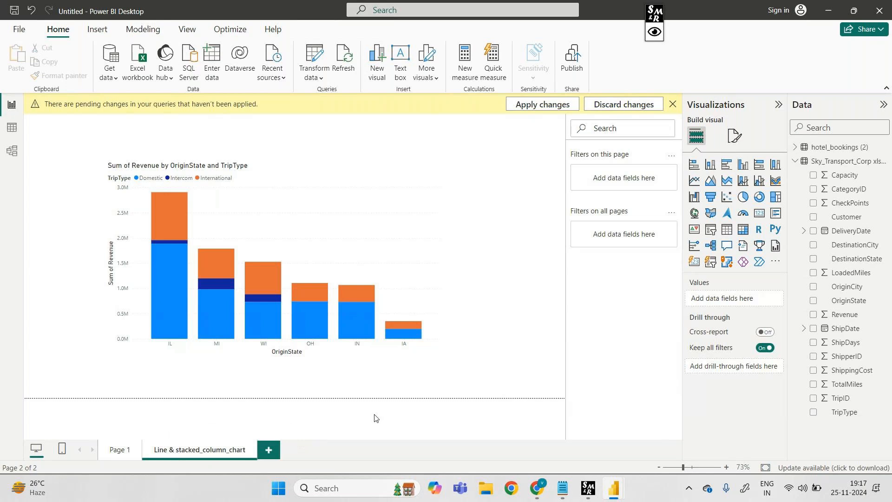
Rename Page 1 as "stacked_column_chart"
right_click(117, 451)
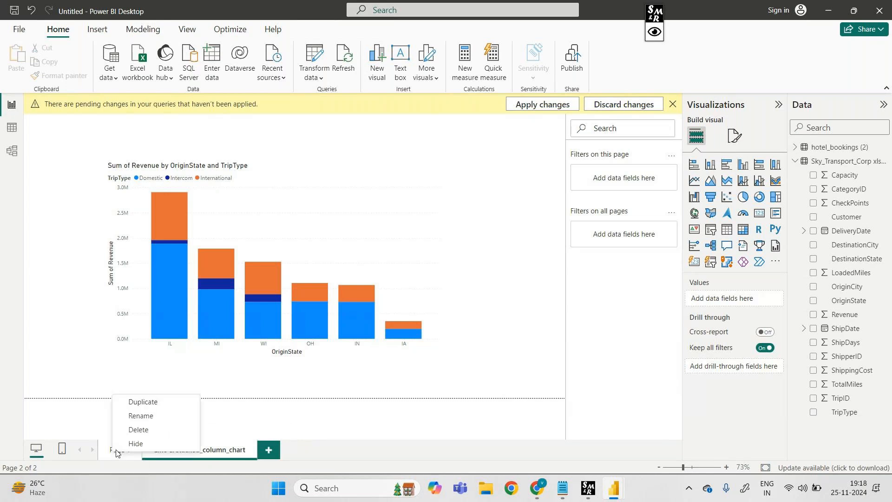
left_click(156, 421)
type("stacke")
type("d_c")
type("ol")
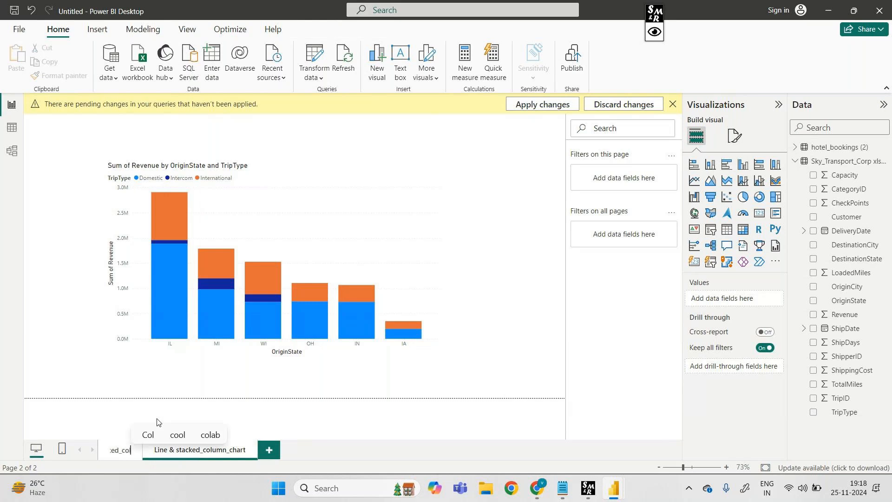
type("umn_chart")
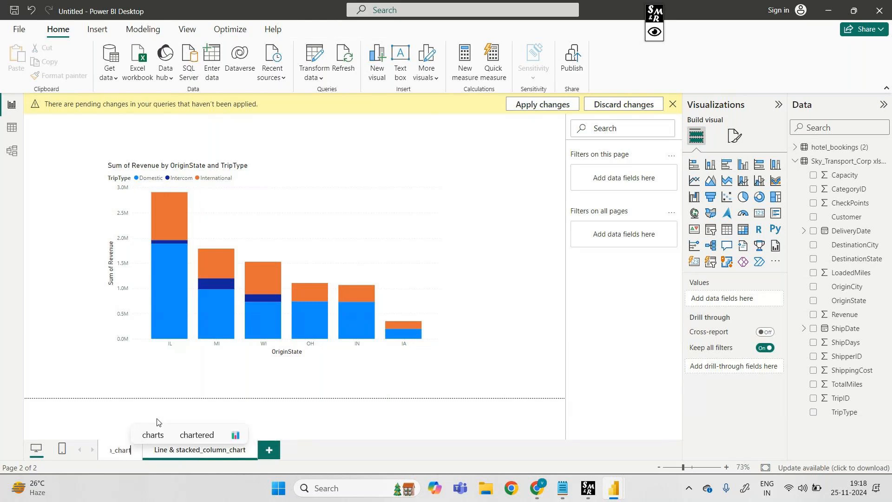
left_click(329, 426)
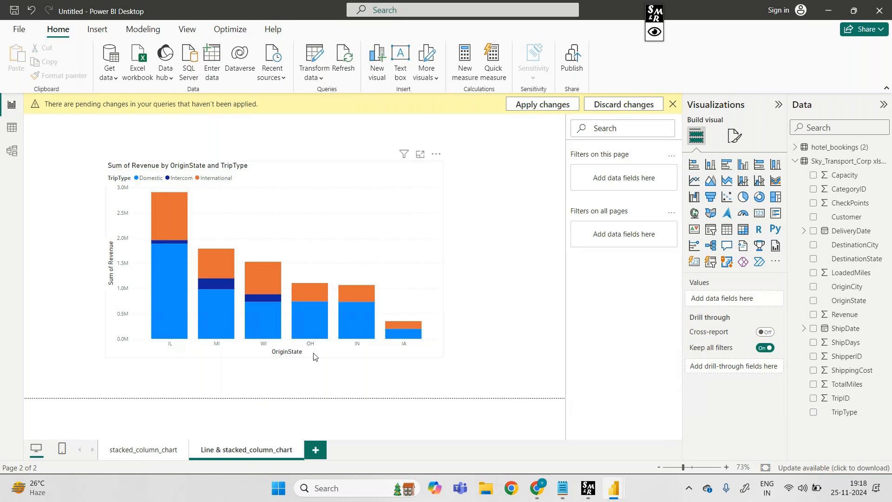
Check the chart type and field assignments of the charts on both report pages against their page names
left_click(407, 227)
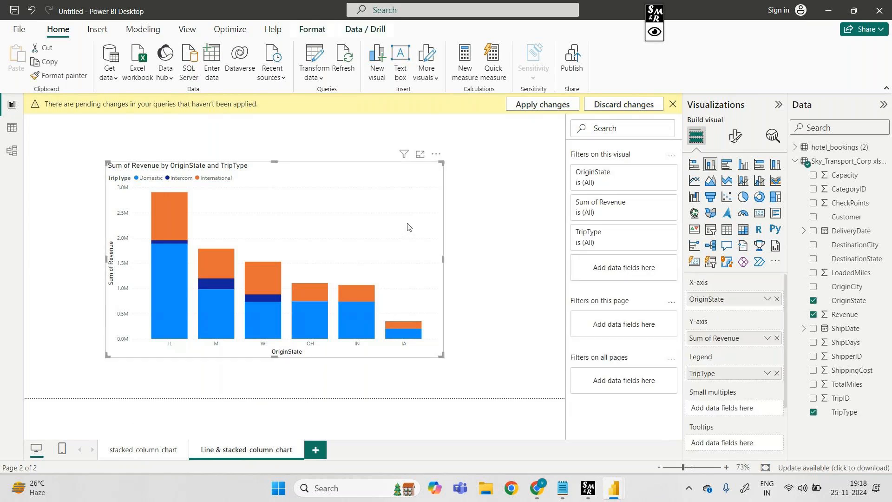
scroll(717, 414, "down", 3)
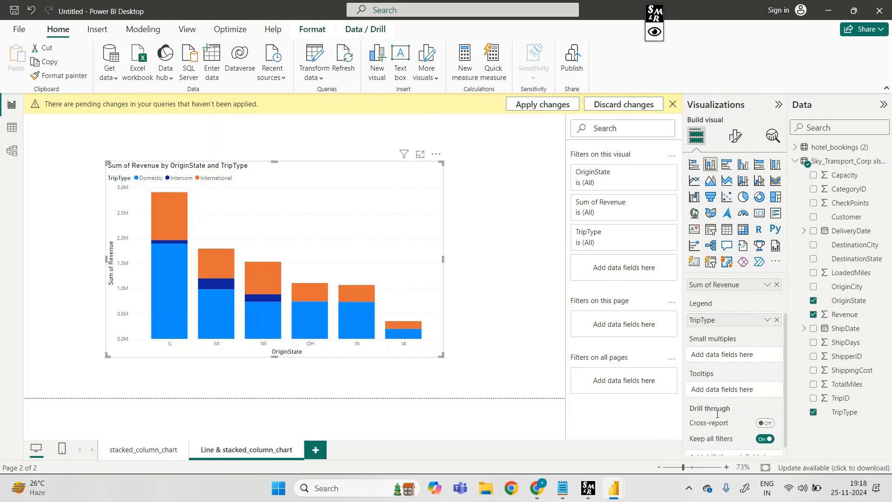
scroll(717, 414, "up", 2)
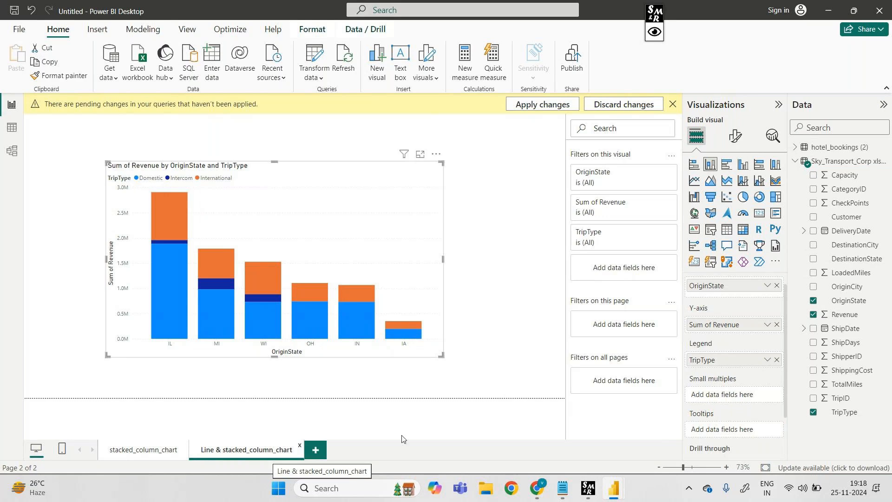
scroll(710, 409, "up", 1)
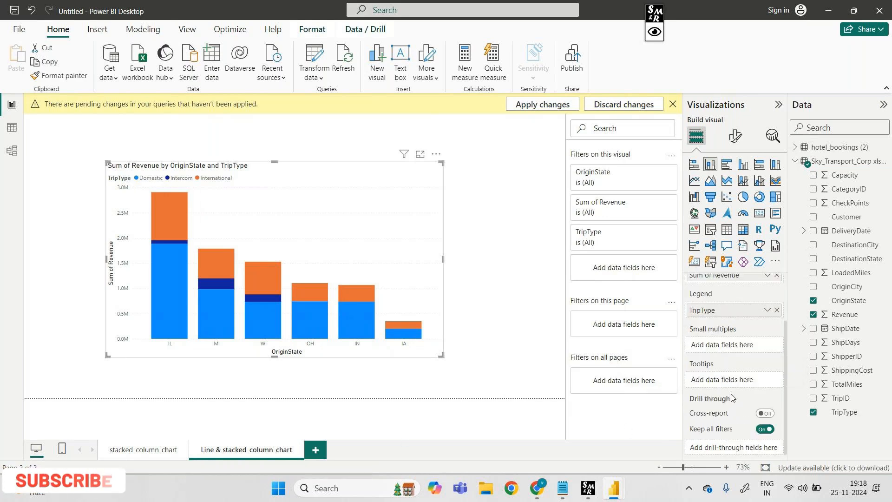
left_click(160, 449)
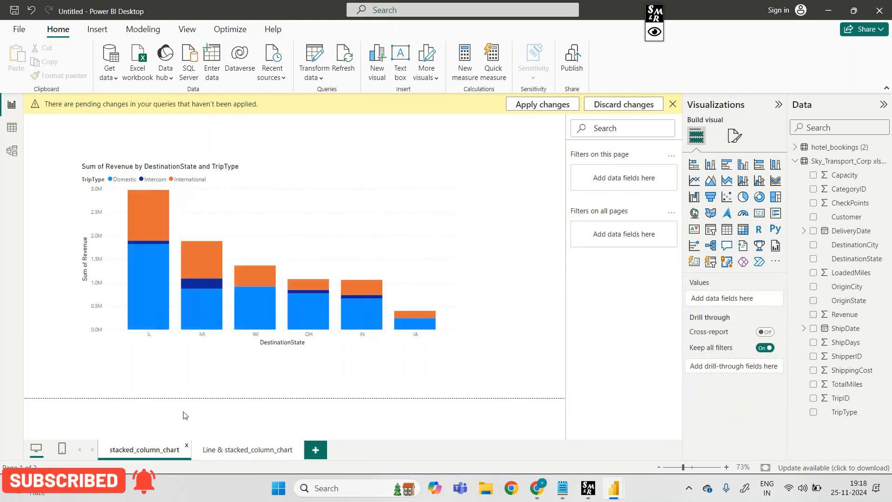
left_click(344, 224)
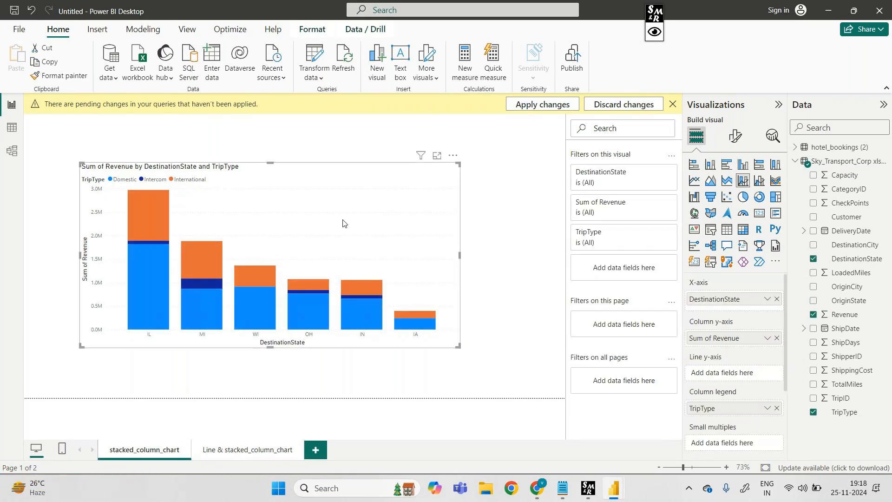
Rename the first report page, holding the DestinationState chart, as "line &stacked_column_chart"
right_click(149, 448)
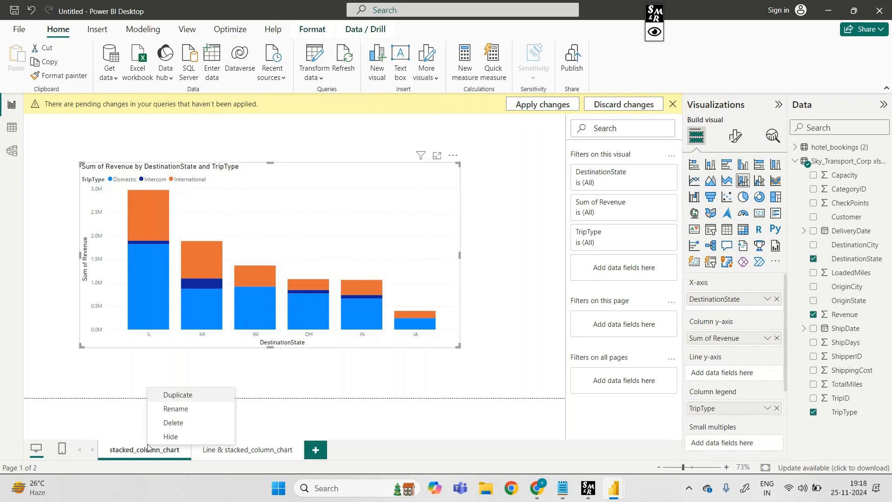
left_click(188, 412)
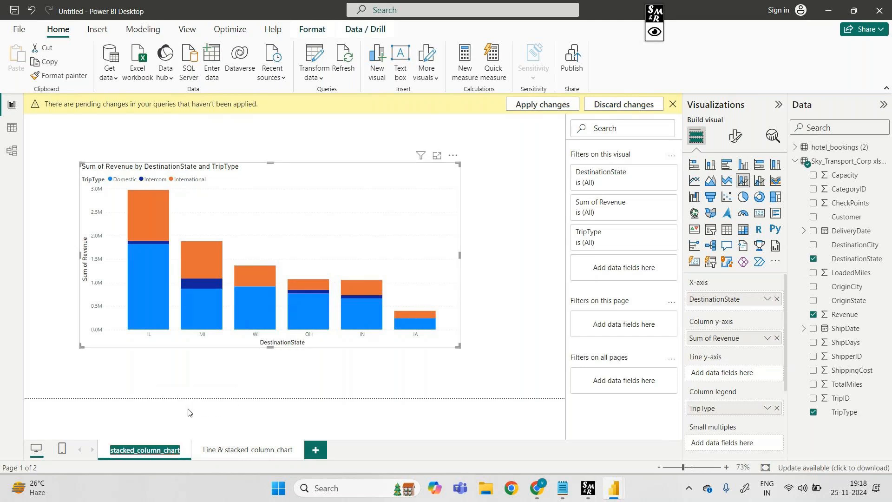
left_click(111, 450)
type("line")
type(" 7")
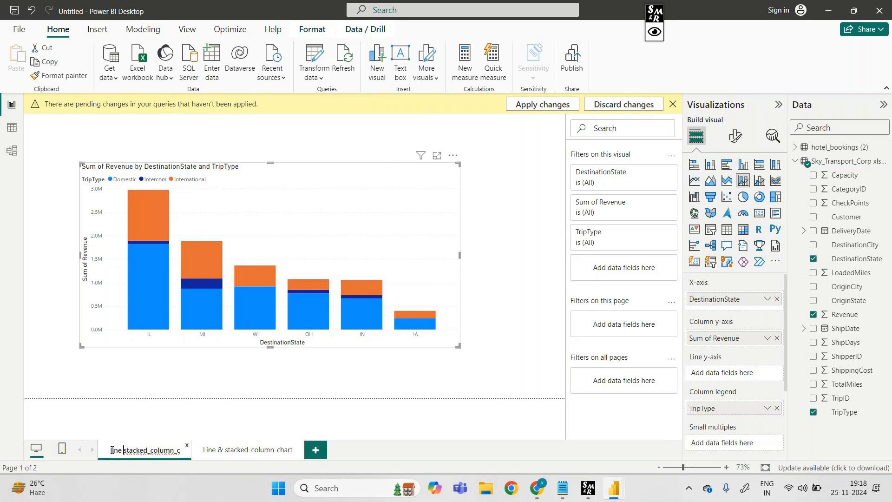
key("BackSpace")
type("&")
key("Return")
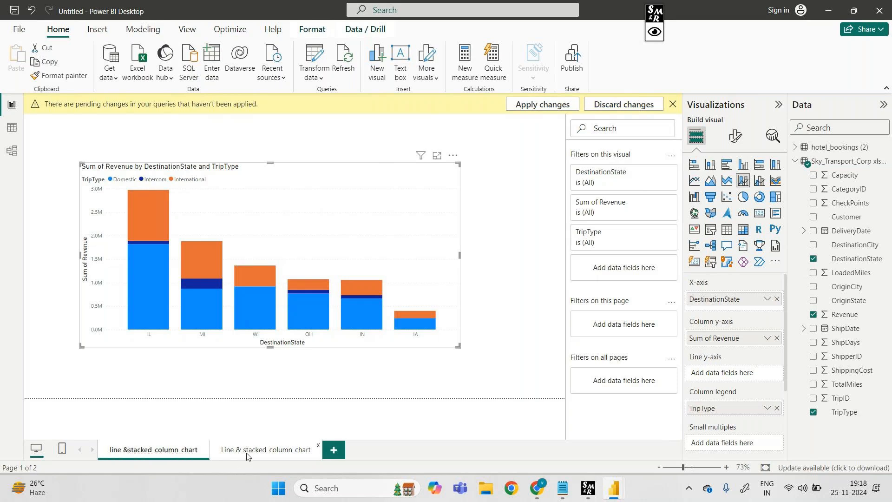
Remove the "Line & " prefix from the second page's name so it reads "stacked_column_chart"
left_click(247, 451)
right_click(247, 454)
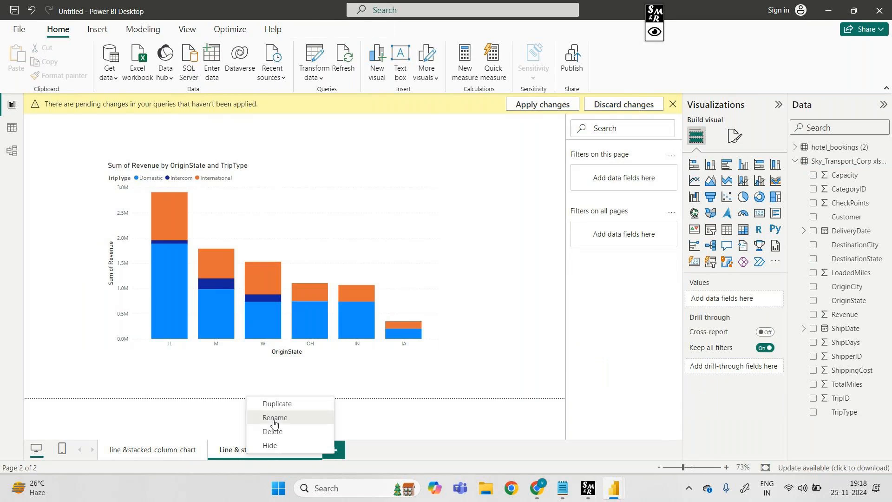
left_click(275, 421)
left_click(241, 451)
key("BackSpace")
key("BackSpace")
key("BackSpace")
key("BackSpace")
key("BackSpace")
key("BackSpace")
key("BackSpace")
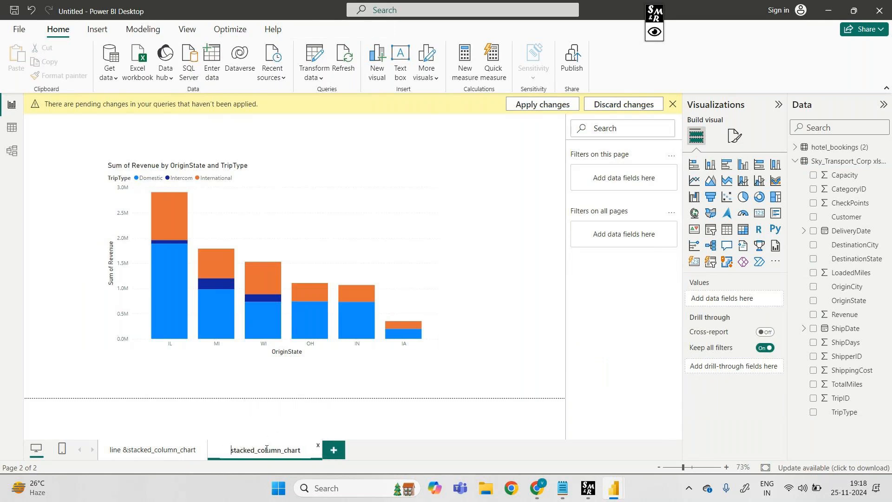
left_click(395, 422)
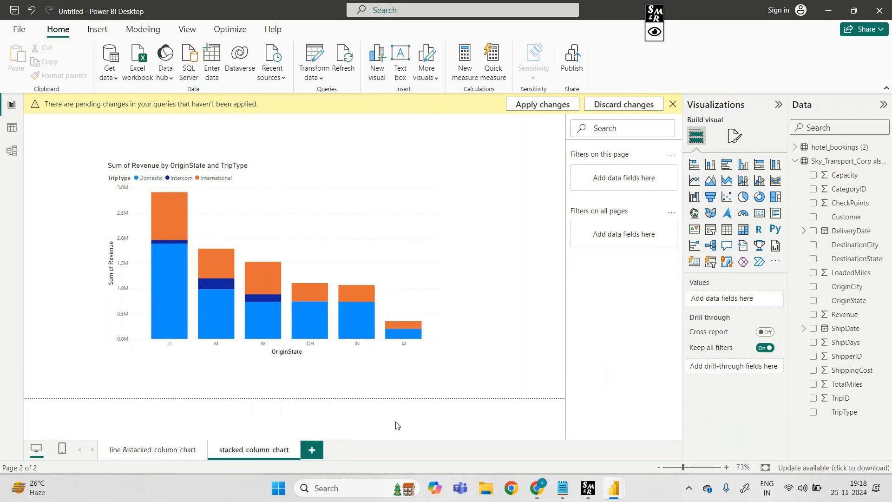
On the line &stacked_column_chart page, add ShippingCost as the line y-axis of the DestinationState chart and view a column's tooltip
left_click(168, 451)
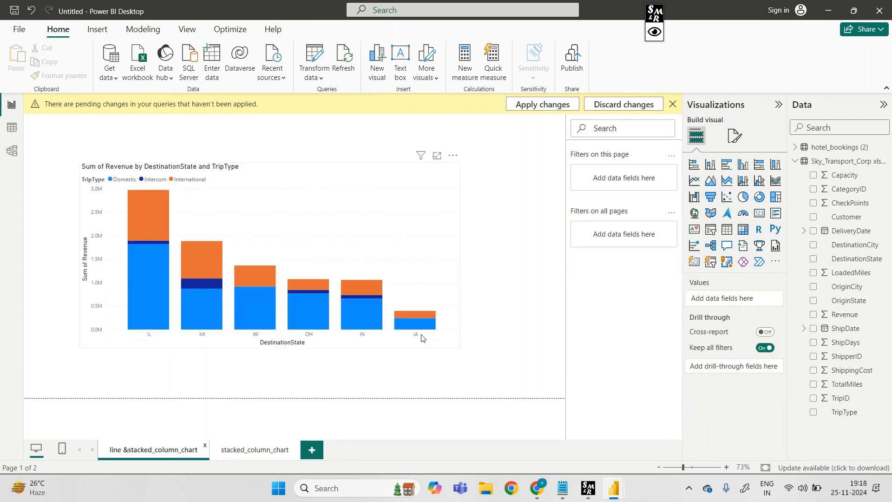
left_click(440, 222)
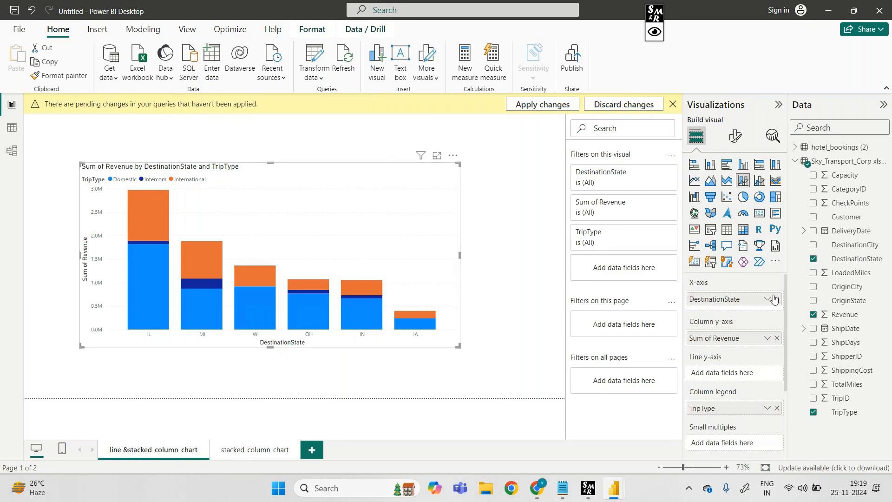
left_click_drag(852, 371, 729, 371)
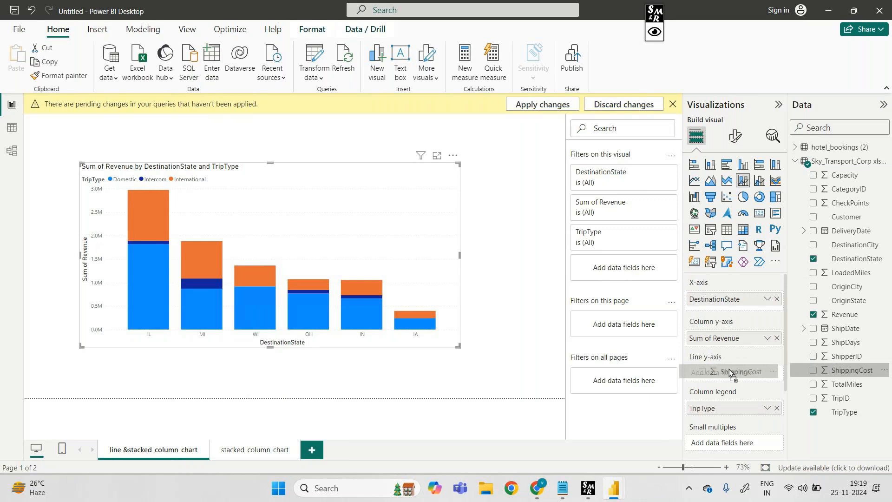
left_click_drag(729, 370, 729, 370)
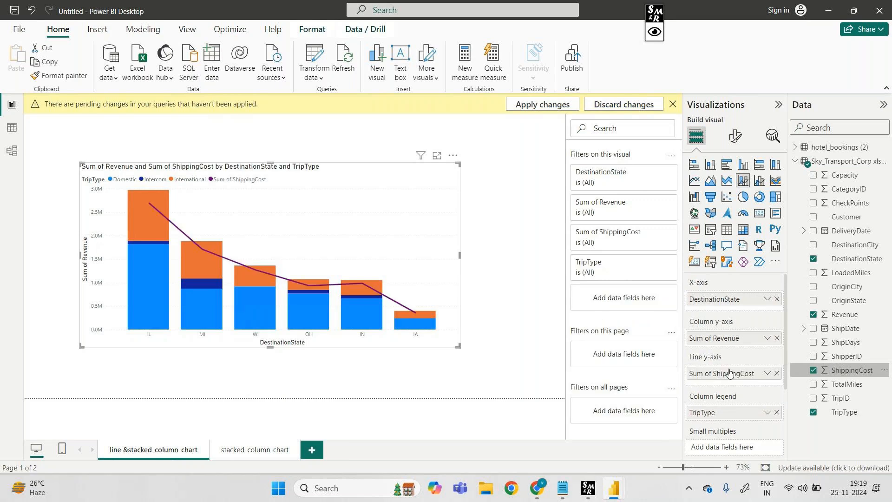
mouse_move(281, 280)
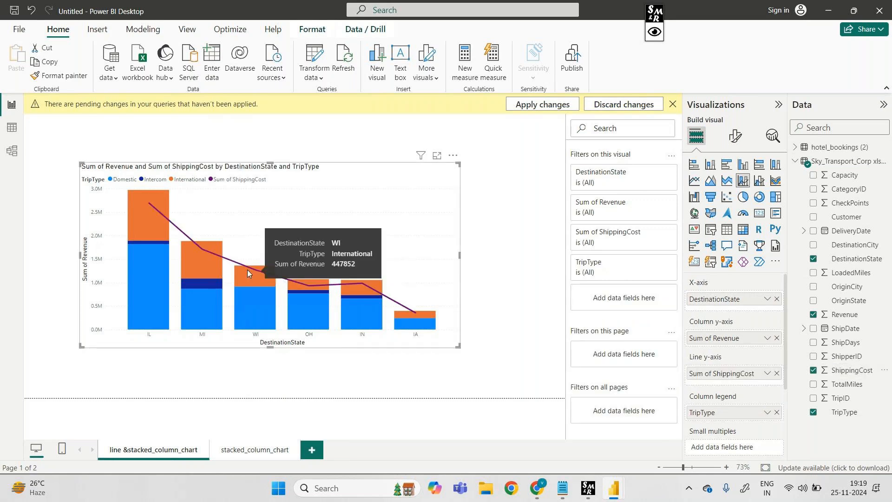
Try TotalMiles in place of ShippingCost as the DestinationState chart's line y-axis, and restore ShippingCost
mouse_move(216, 254)
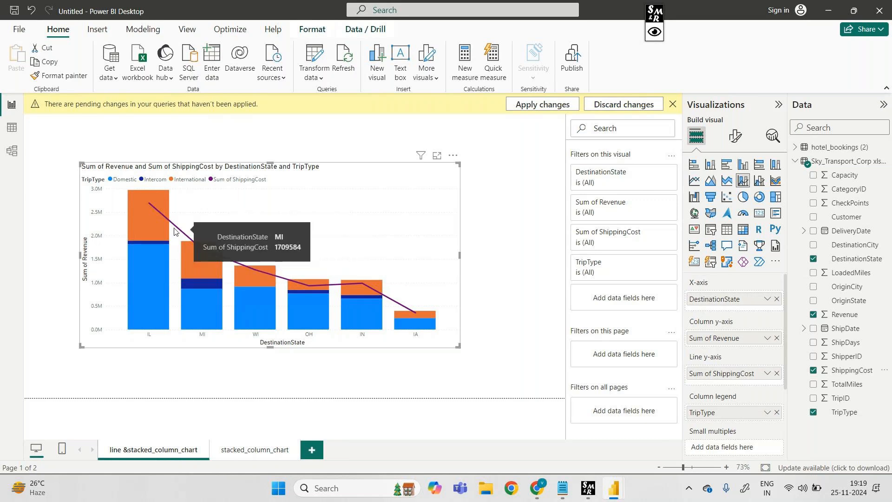
left_click(813, 370)
left_click_drag(843, 384, 742, 374)
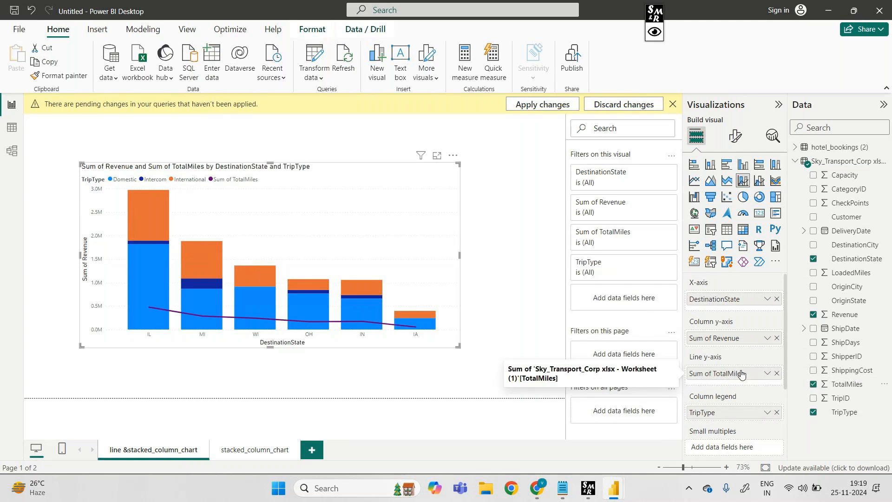
left_click(813, 385)
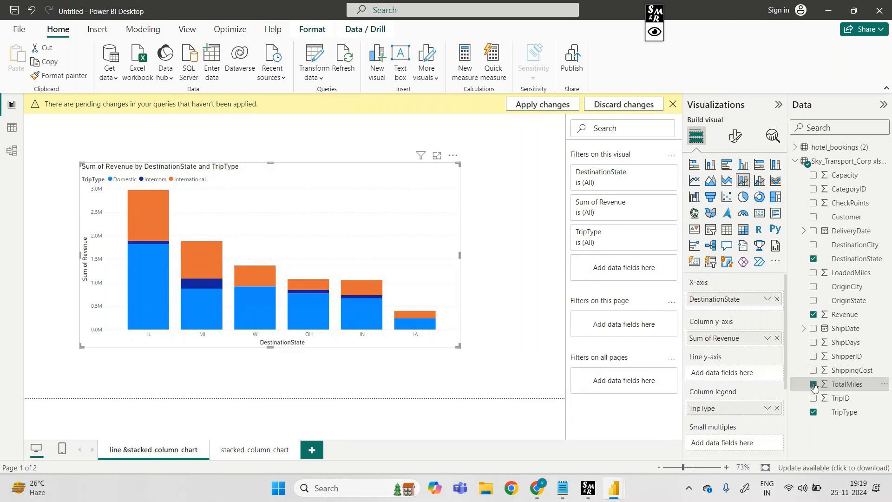
left_click_drag(850, 370, 750, 373)
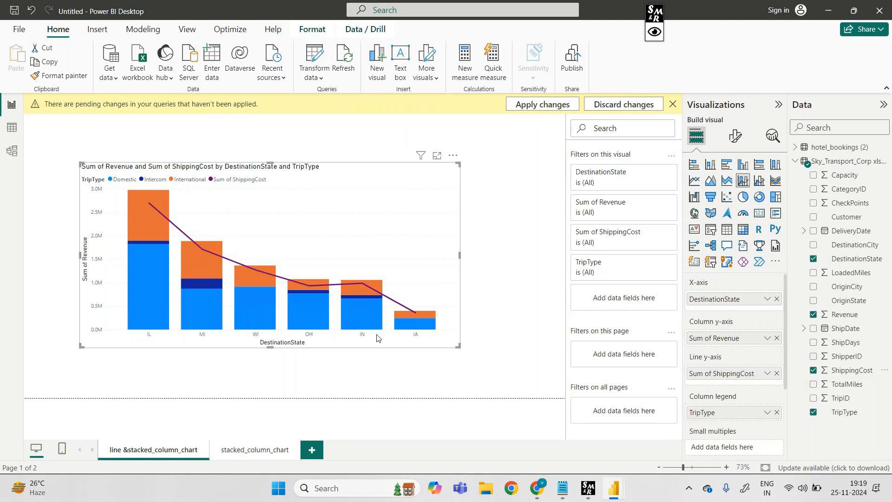
Add a new report page and insert a line and clustered column chart, moved away from the page corner and enlarged
left_click(243, 453)
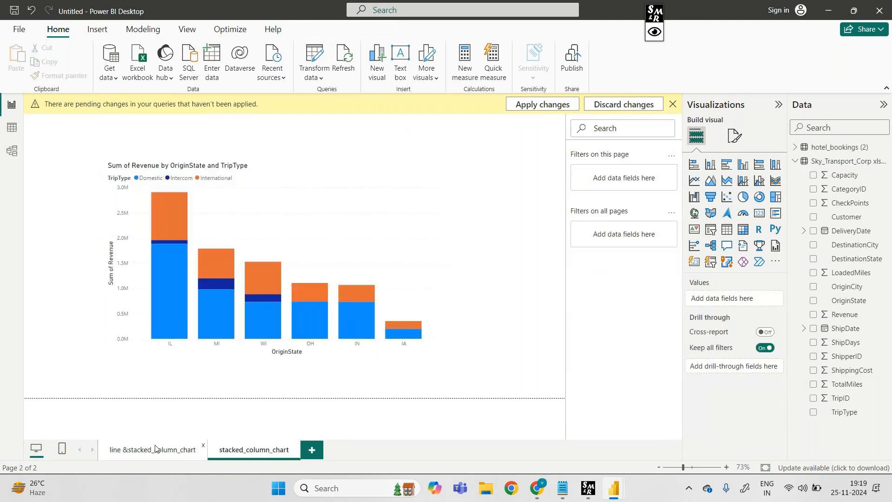
left_click(156, 448)
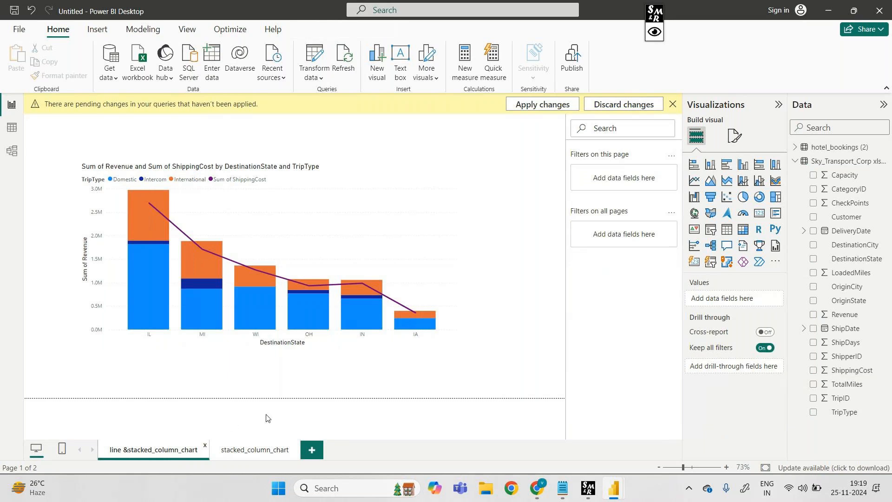
left_click(310, 450)
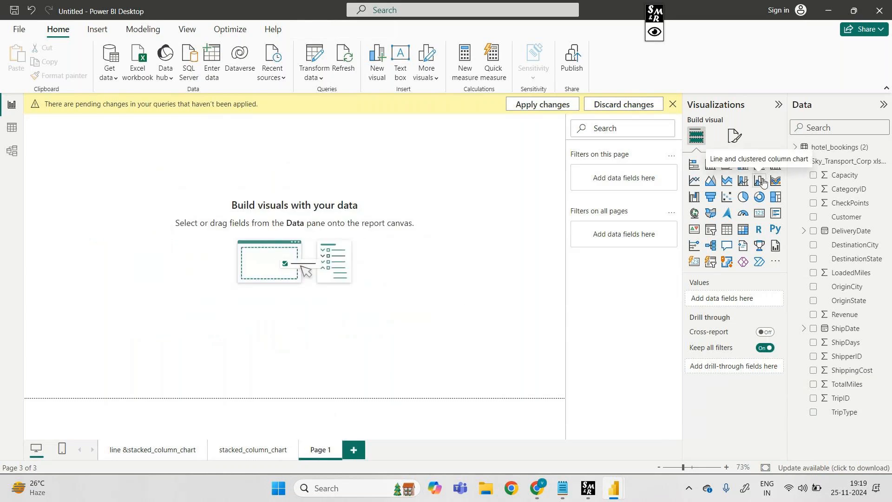
left_click(763, 183)
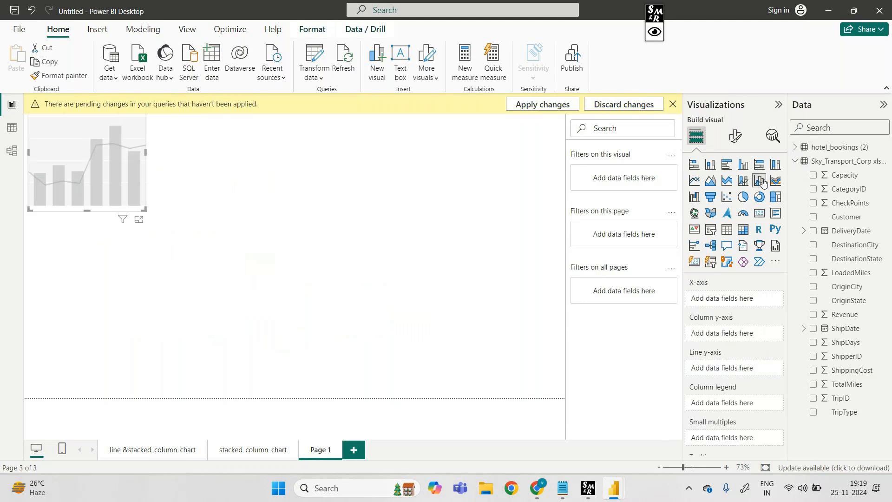
left_click_drag(115, 151, 162, 255)
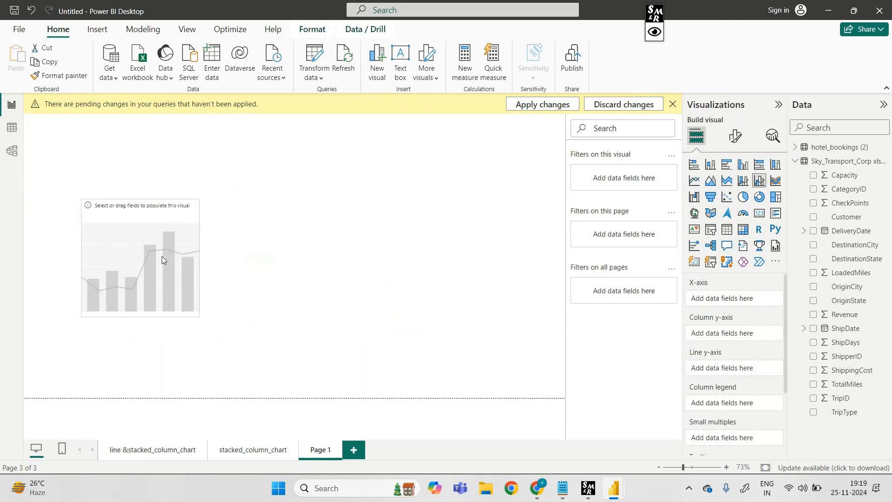
left_click_drag(196, 199, 340, 158)
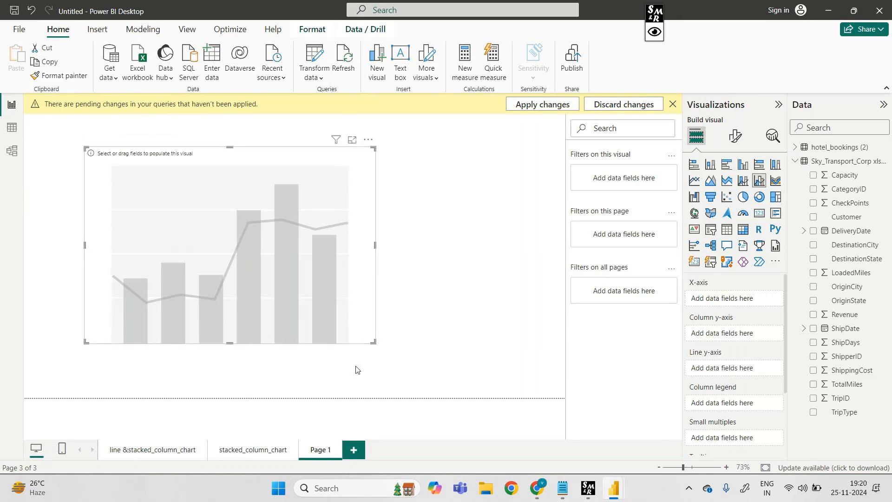
Rename the new report page as "line & clusterd_column_chart"
right_click(320, 451)
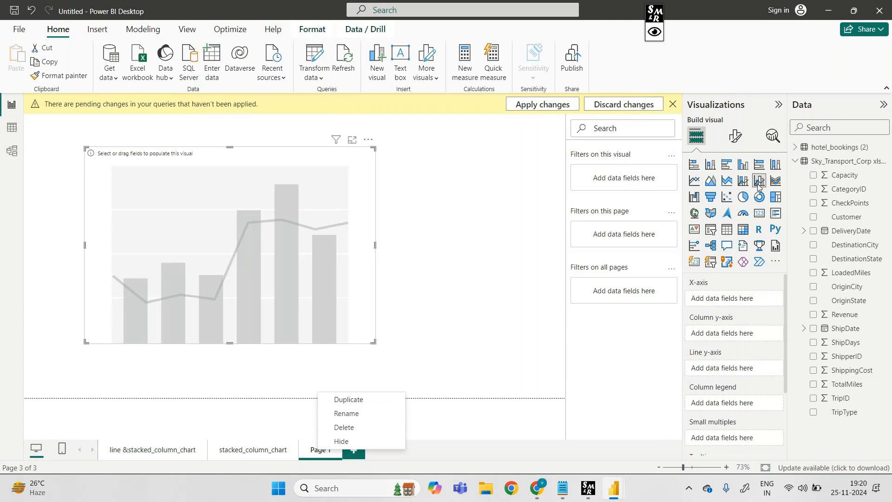
left_click(457, 266)
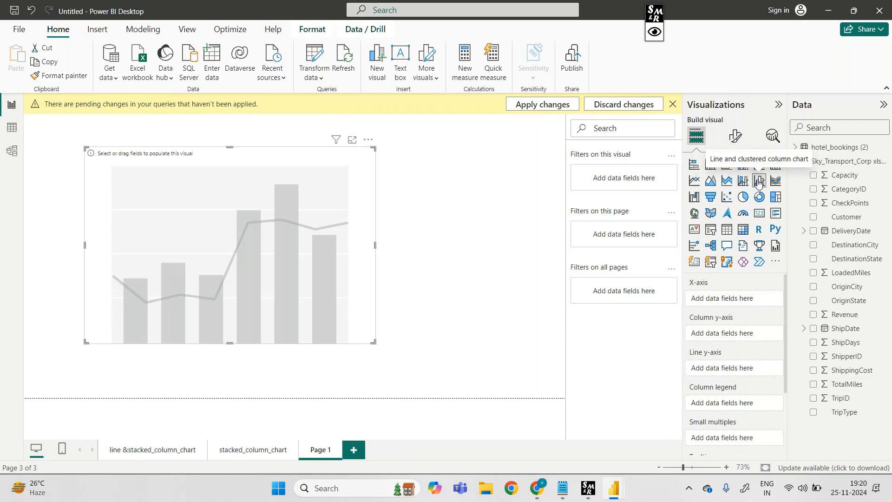
right_click(315, 450)
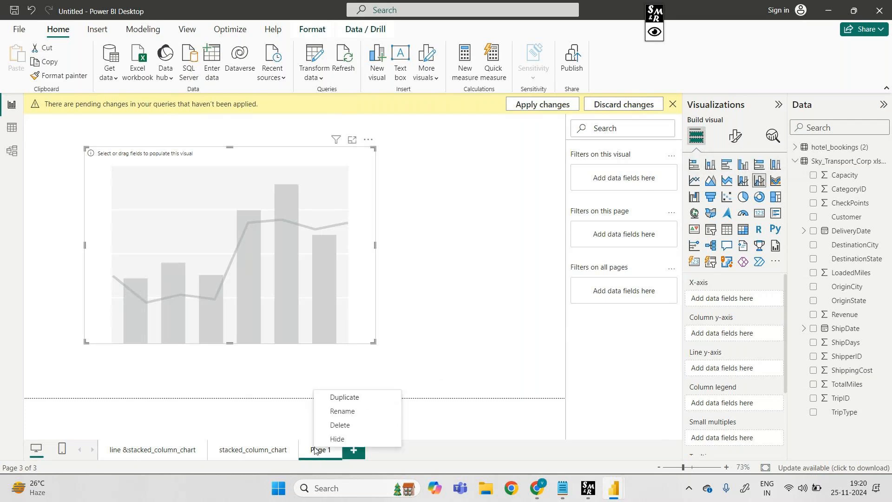
left_click(360, 413)
key("BackSpace")
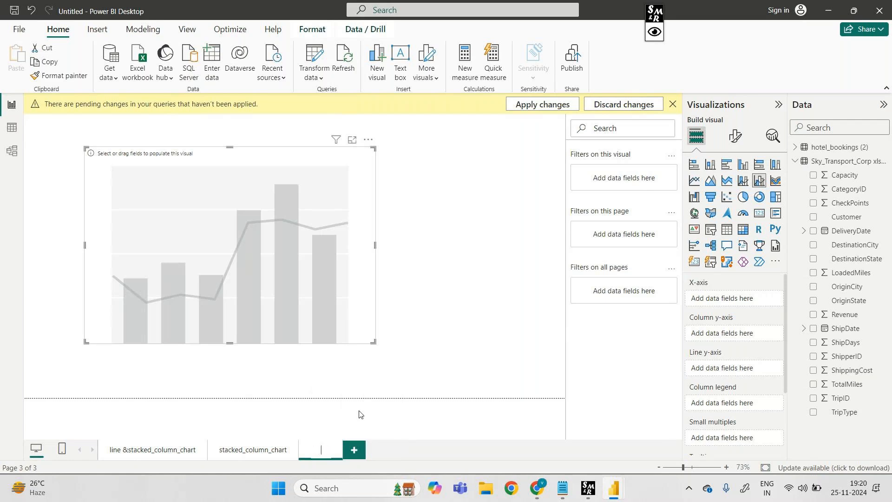
type("line &")
type(" clusterd")
type("_colum")
type("n_chart")
left_click(393, 422)
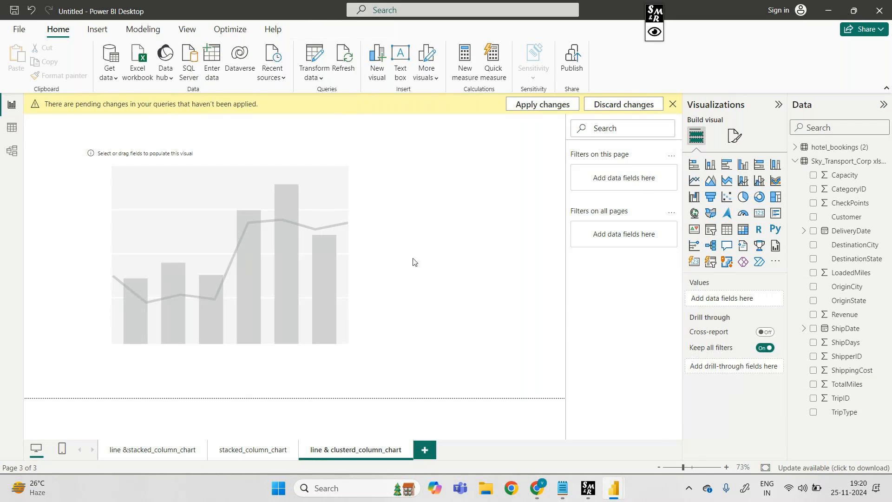
Assign DestinationState to the new chart's X-axis, ShippingCost to its column y-axis, TotalMiles to its line y-axis and TripType to its column legend
left_click(364, 229)
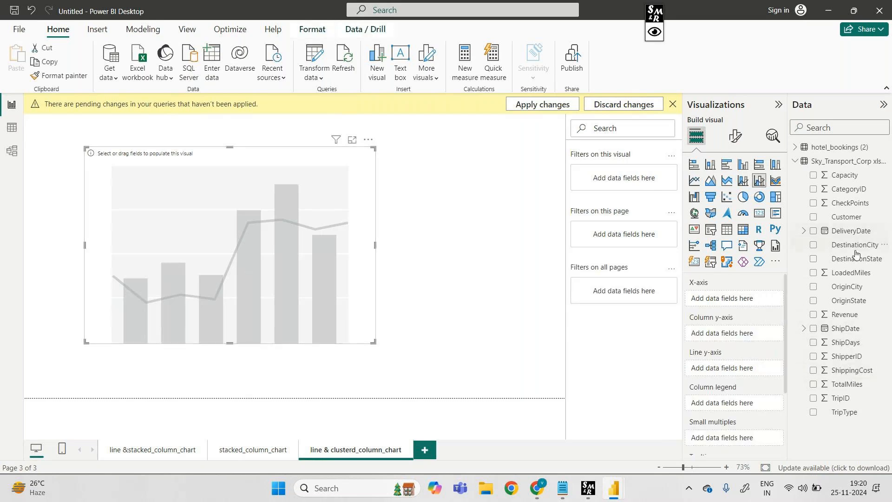
left_click_drag(855, 259, 752, 299)
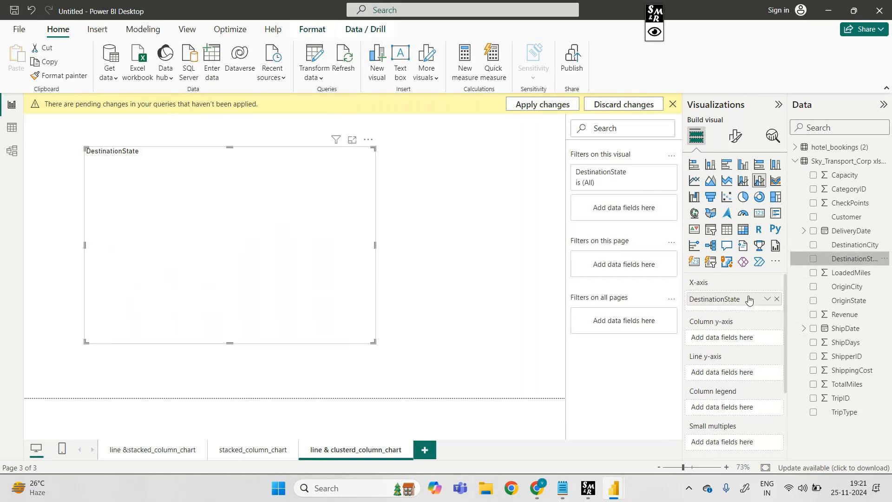
left_click_drag(859, 371, 748, 338)
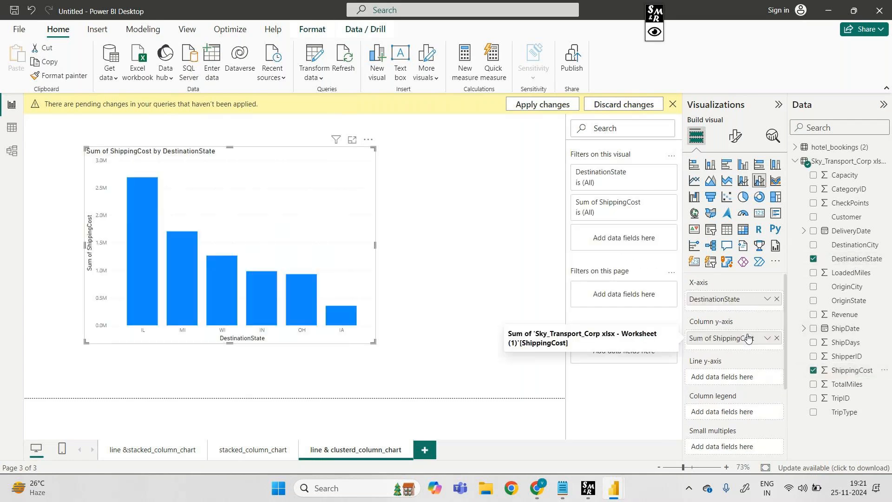
left_click_drag(853, 386, 756, 387)
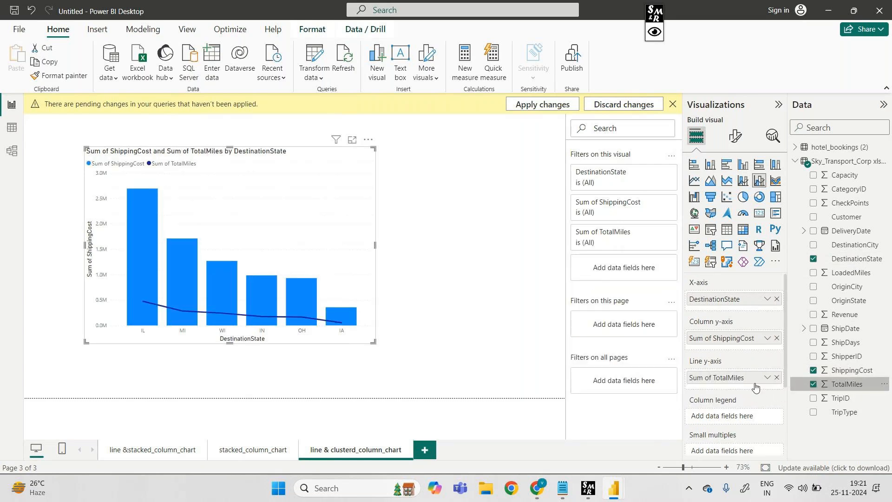
left_click_drag(834, 412, 724, 417)
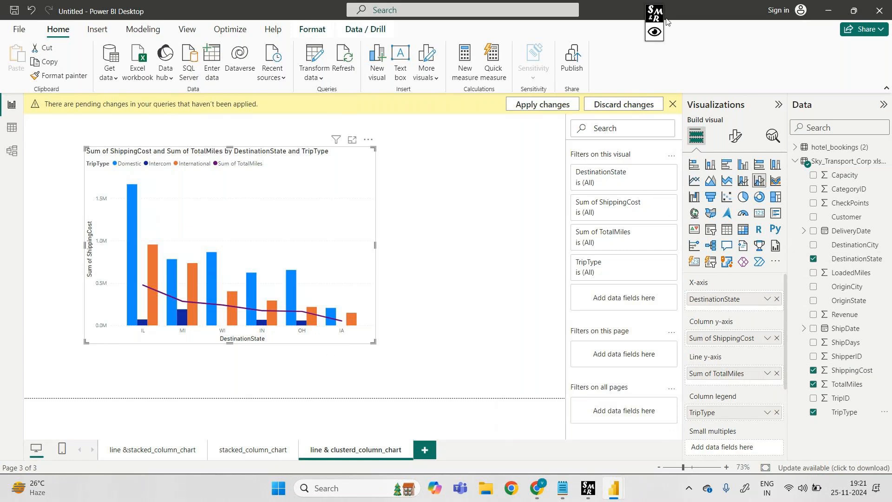
With the screen marker, write a note about bars beside the chart and sketch one vertical and one horizontal bar
left_click(658, 38)
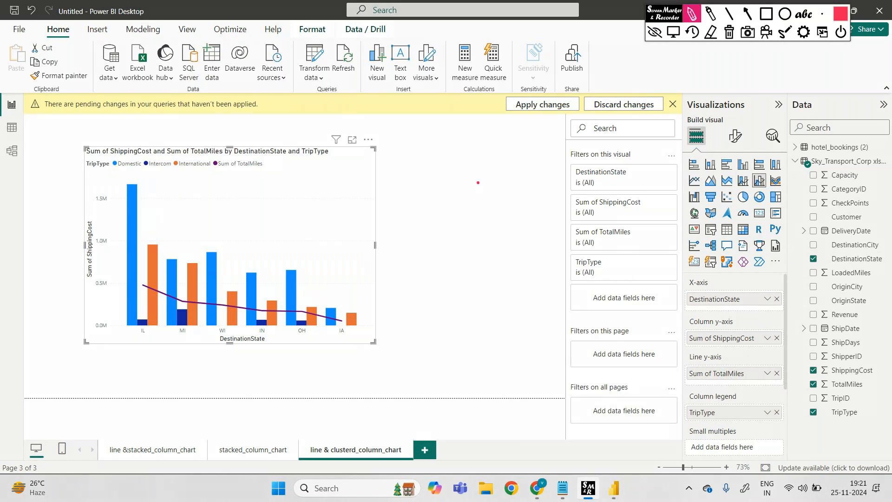
mouse_move(465, 164)
left_mouse_down()
mouse_move(466, 178)
mouse_move(556, 176)
left_mouse_up()
left_click_drag(484, 213, 474, 319)
left_click(499, 237)
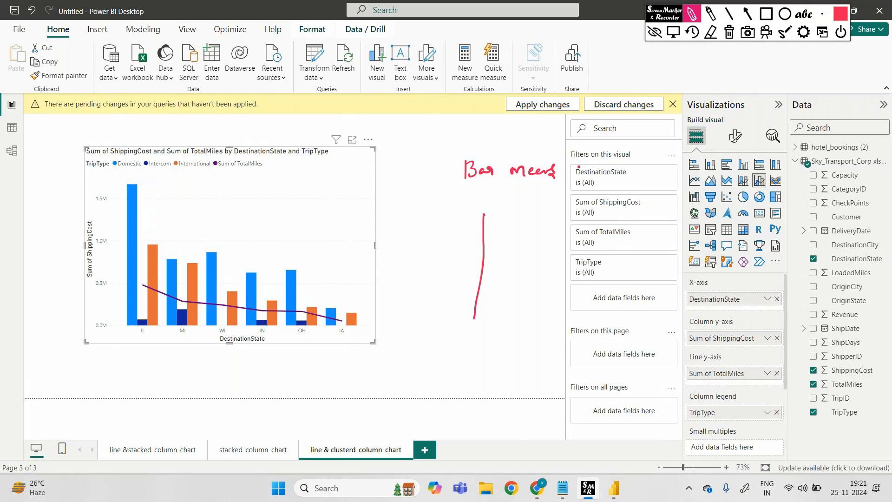
left_click_drag(505, 208, 475, 318)
left_click_drag(484, 215, 513, 214)
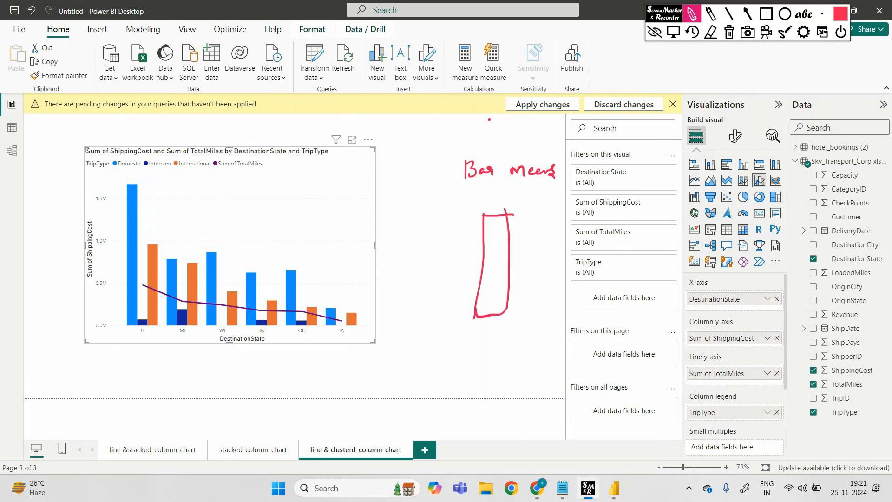
mouse_move(523, 106)
left_mouse_down()
mouse_move(462, 110)
mouse_move(463, 145)
mouse_move(529, 106)
left_mouse_up()
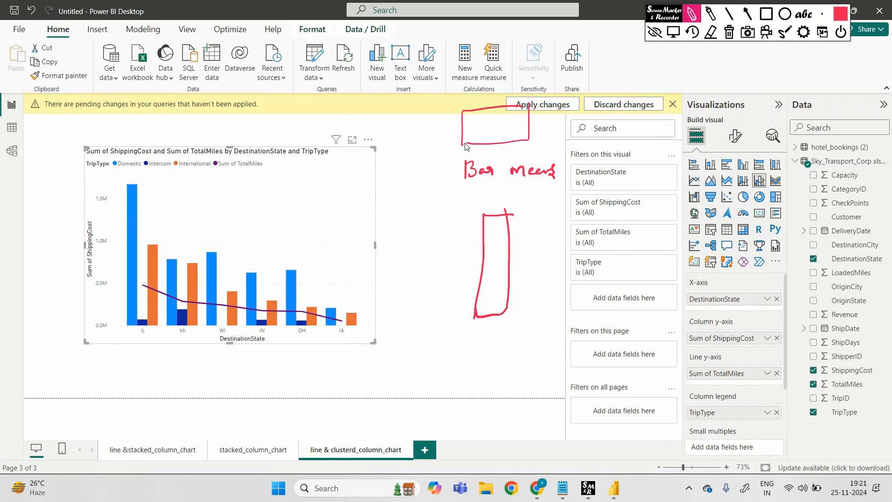
left_click(655, 32)
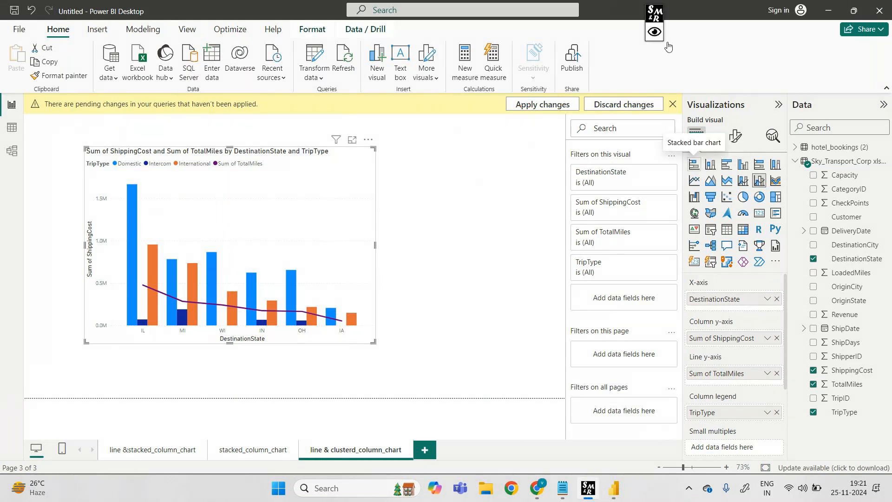
With the screen marker, sketch a horizontal bar beside the chart and label it "horizontal one called bar"
left_click(660, 32)
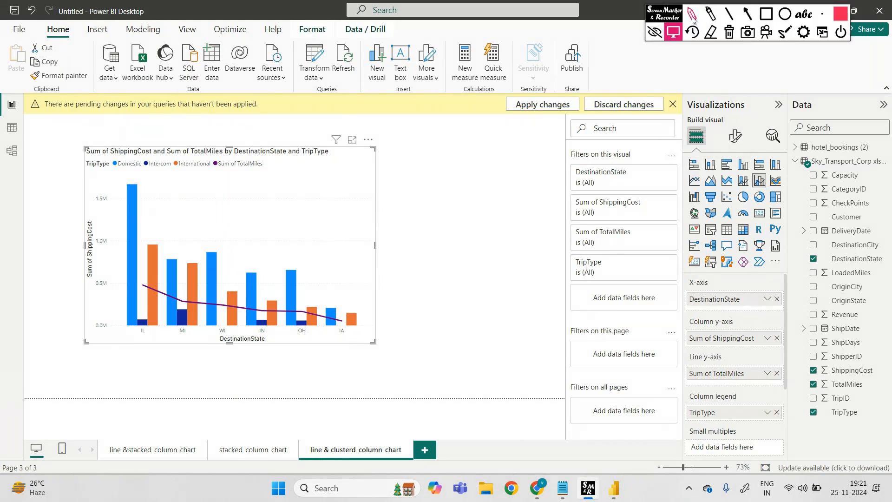
left_click(692, 17)
mouse_move(452, 164)
left_mouse_down()
mouse_move(451, 139)
mouse_move(547, 136)
mouse_move(537, 161)
mouse_move(460, 161)
mouse_move(586, 148)
left_mouse_up()
mouse_move(625, 135)
left_mouse_down()
mouse_move(664, 147)
mouse_move(688, 132)
left_mouse_up()
left_click_drag(607, 186, 633, 188)
mouse_move(605, 222)
left_mouse_down()
mouse_move(616, 231)
mouse_move(635, 219)
left_mouse_up()
mouse_move(616, 253)
left_mouse_down()
mouse_move(633, 264)
mouse_move(646, 257)
left_mouse_up()
Sketch a vertical bar labelled "column_chart", divide it into four stacked segments, and erase all the screen annotations
left_click_drag(460, 272, 453, 368)
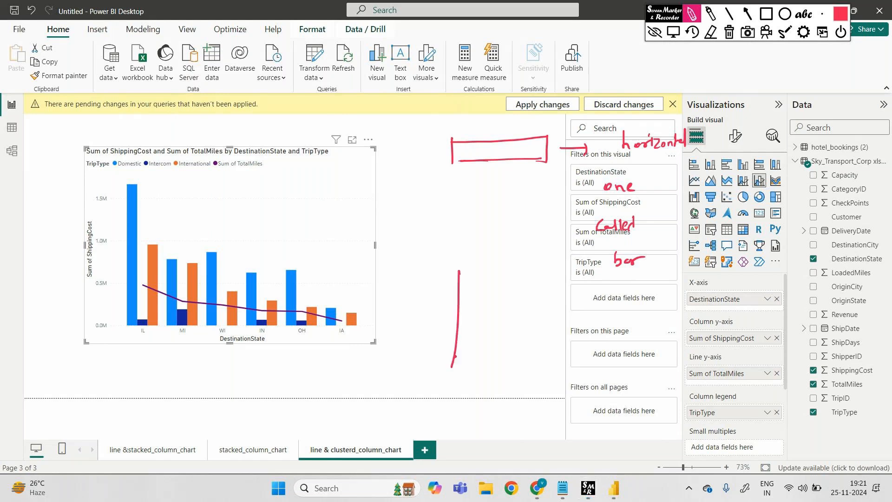
mouse_move(461, 273)
left_mouse_down()
mouse_move(478, 365)
mouse_move(452, 366)
mouse_move(497, 378)
mouse_move(596, 382)
left_mouse_up()
mouse_move(622, 376)
left_mouse_down()
mouse_move(621, 384)
mouse_move(637, 384)
mouse_move(660, 369)
left_mouse_up()
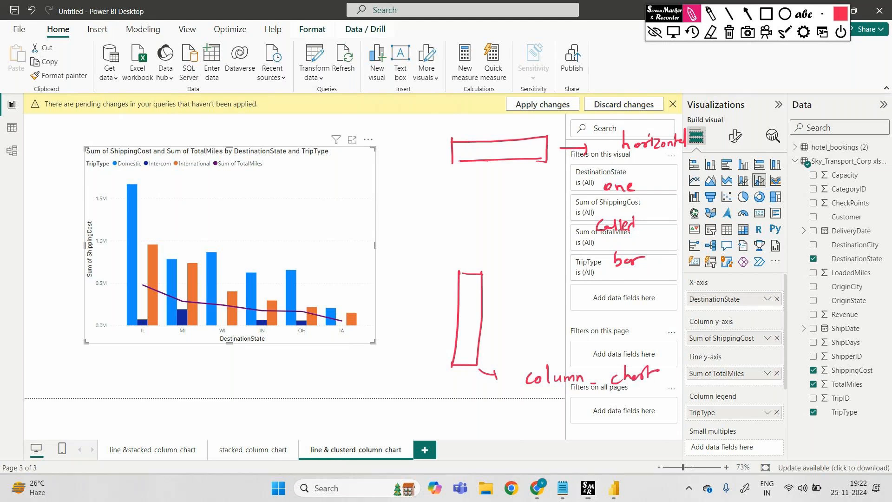
mouse_move(457, 297)
left_mouse_down()
mouse_move(482, 297)
mouse_move(487, 318)
left_mouse_up()
left_click_drag(454, 345, 479, 344)
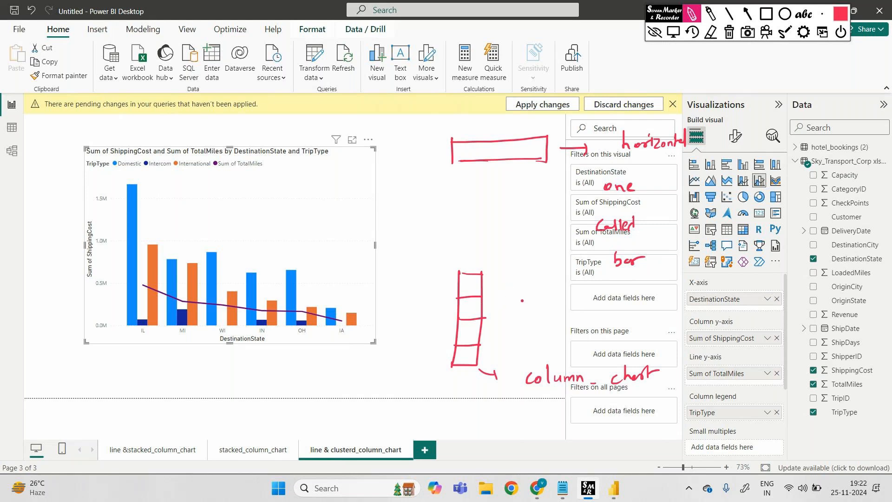
left_click(729, 31)
left_click(656, 32)
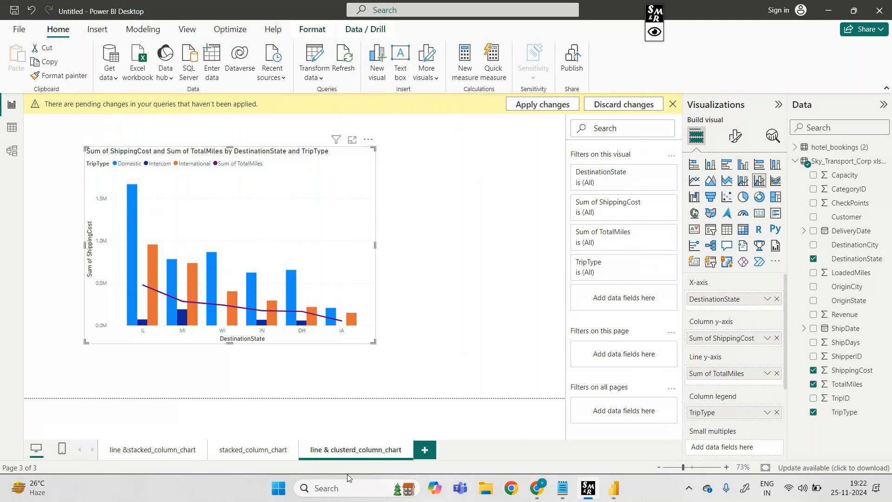
Switch to OneNote for Windows 10 and open the "H.T 7pm" section of the notebook
left_click(356, 489)
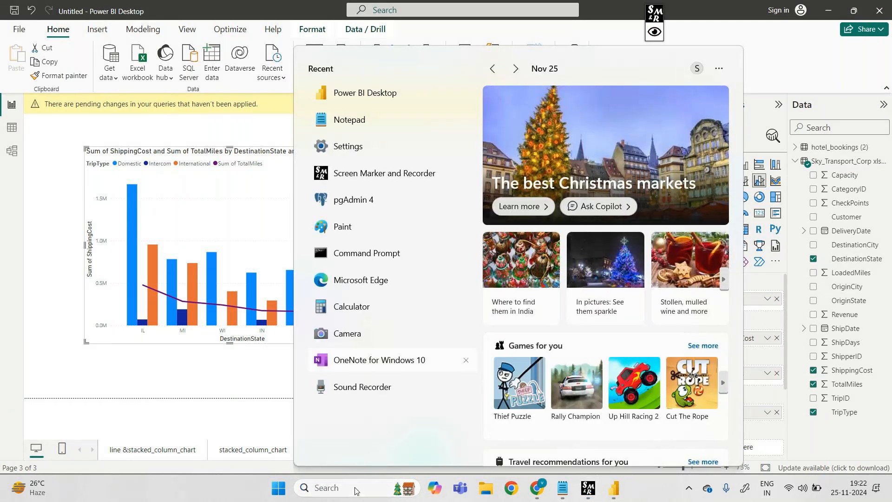
left_click(370, 360)
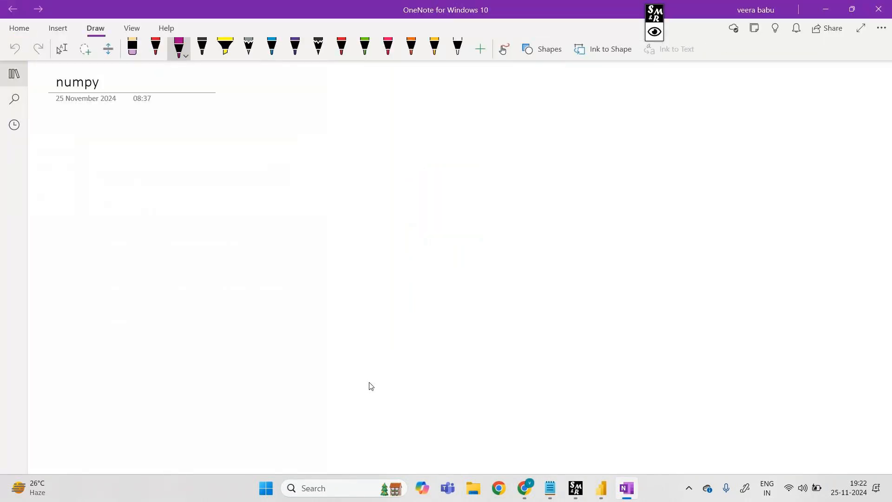
scroll(371, 386, "down", 3)
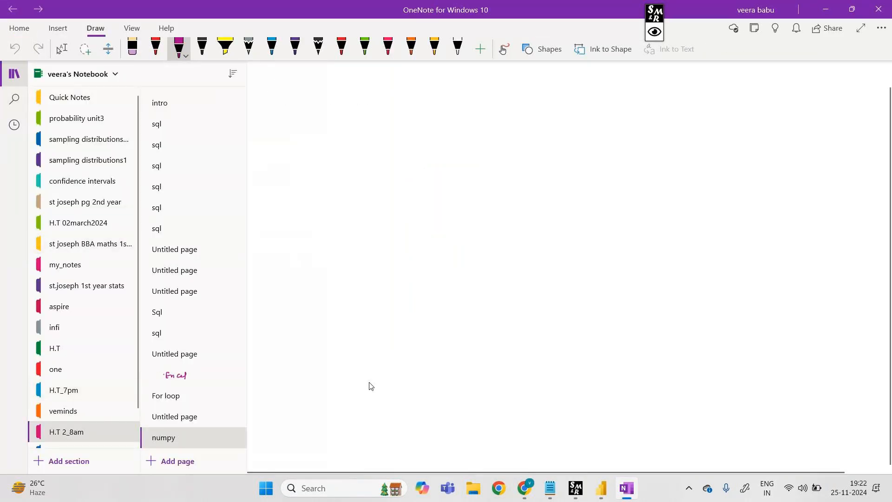
scroll(83, 407, "down", 2)
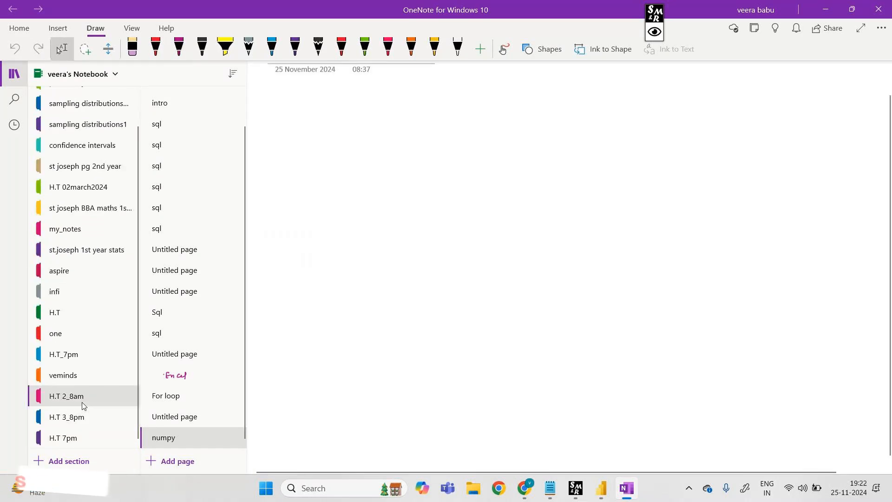
left_click(87, 439)
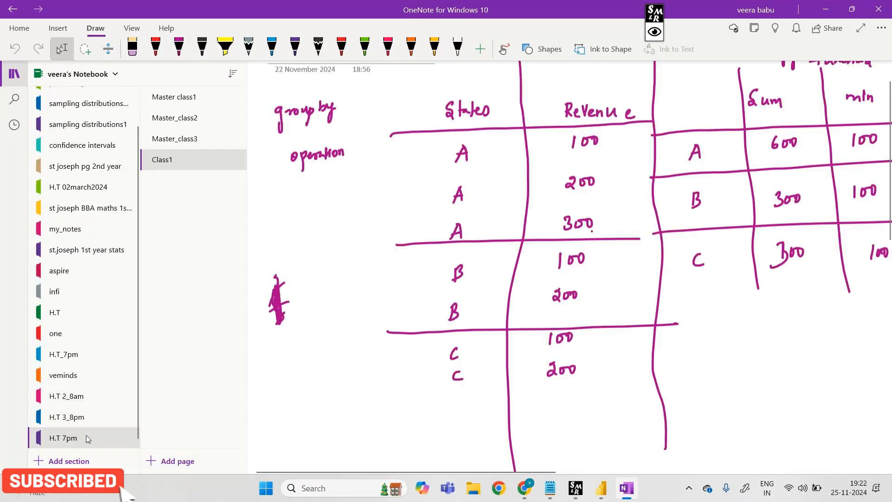
Add a new page titled "Class2" to the section and hide the notebook navigation
left_click(181, 461)
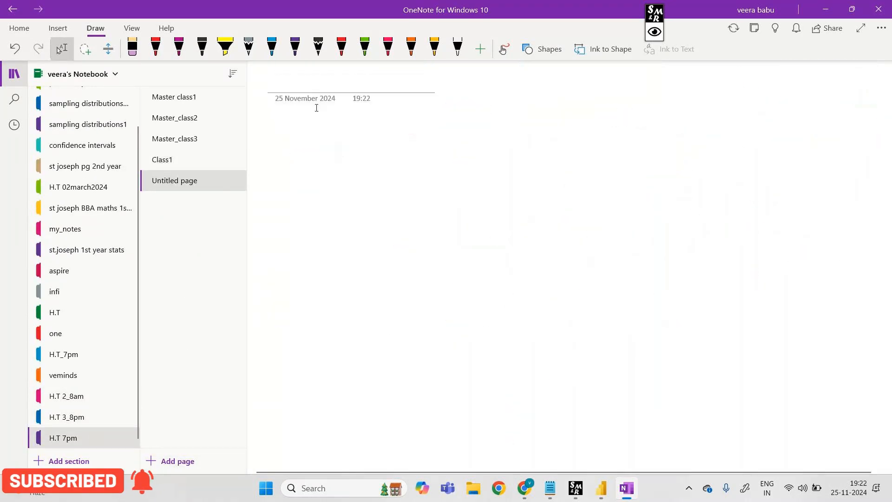
type("Class2")
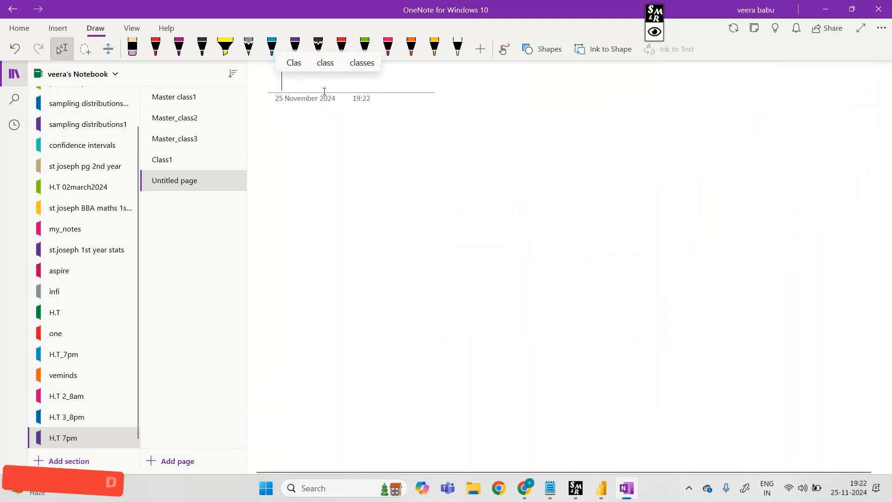
left_click(15, 74)
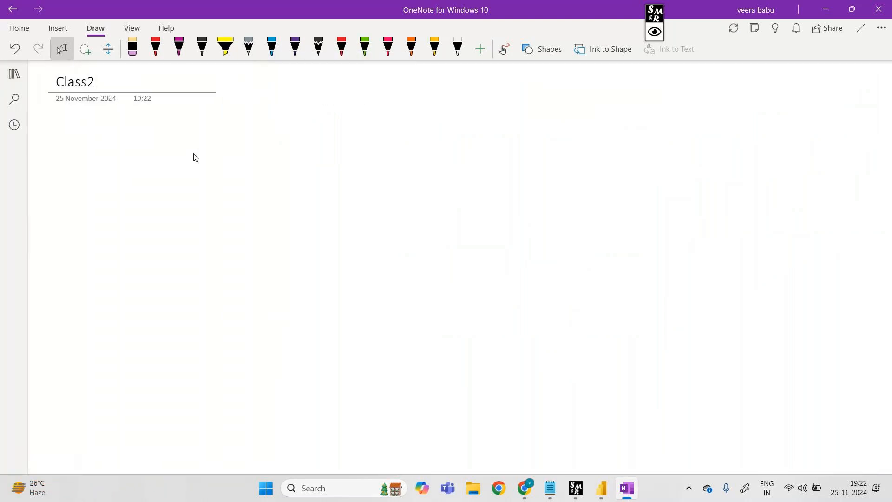
Draw a long horizontal rectangle near the top of the page and label it "Bar chart" with an arrow
left_click(542, 49)
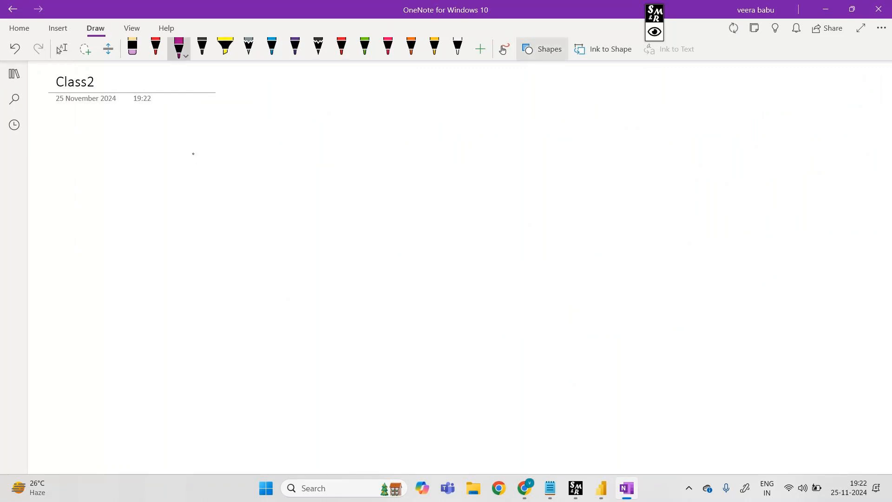
left_click(541, 207)
mouse_move(180, 155)
left_mouse_down()
mouse_move(502, 184)
mouse_move(503, 198)
mouse_move(502, 185)
left_mouse_up()
left_click(600, 186)
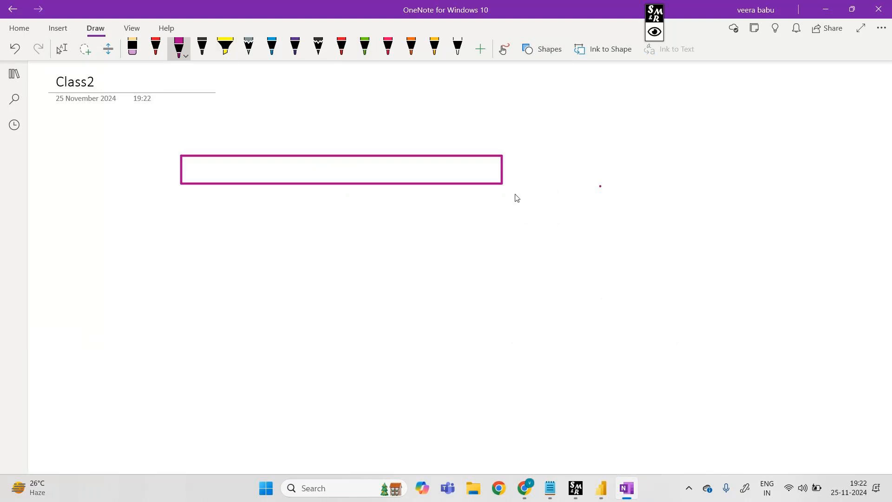
left_click_drag(556, 170, 589, 171)
mouse_move(588, 166)
left_mouse_down()
mouse_move(589, 175)
mouse_move(624, 176)
left_mouse_up()
mouse_move(624, 163)
left_mouse_down()
mouse_move(632, 161)
mouse_move(626, 174)
mouse_move(684, 171)
left_mouse_up()
left_click_drag(688, 154, 706, 170)
left_click_drag(707, 170, 718, 171)
left_click_drag(714, 164, 724, 162)
Draw a tall vertical rectangle below the horizontal one and label it "column" with an arrow
left_click(548, 49)
left_click(542, 207)
left_click_drag(140, 252, 97, 421)
left_click(179, 46)
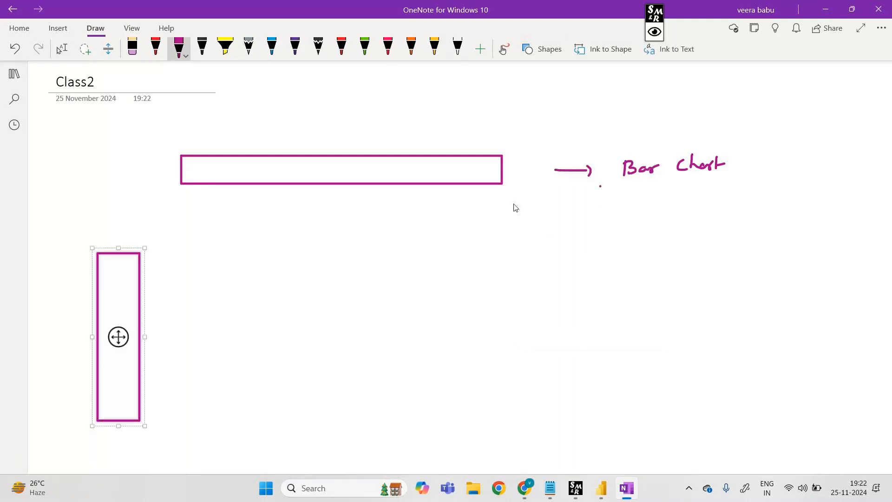
left_click(141, 447)
left_click_drag(147, 437, 194, 455)
left_click_drag(204, 449, 220, 455)
left_click_drag(223, 450, 242, 459)
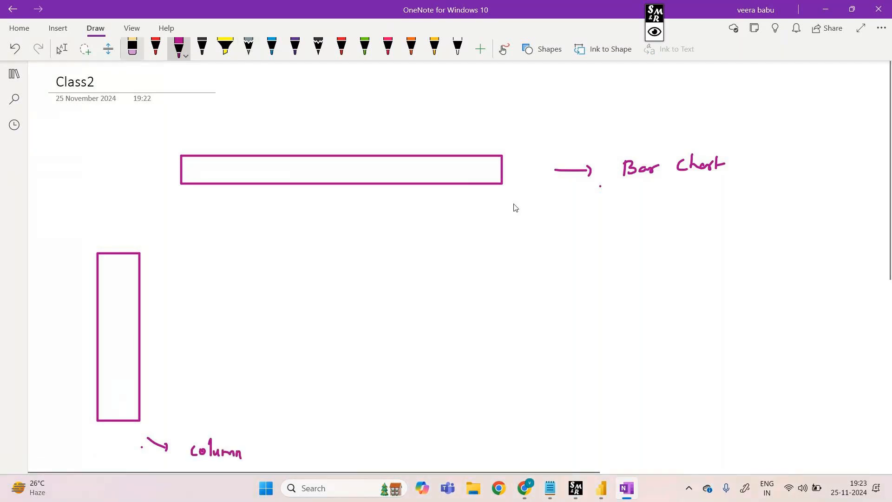
Erase the word "chart" from the horizontal rectangle's label, leaving only "Bar"
left_click(132, 47)
mouse_move(712, 163)
left_mouse_down()
mouse_move(679, 165)
mouse_move(724, 164)
left_mouse_up()
left_click(179, 46)
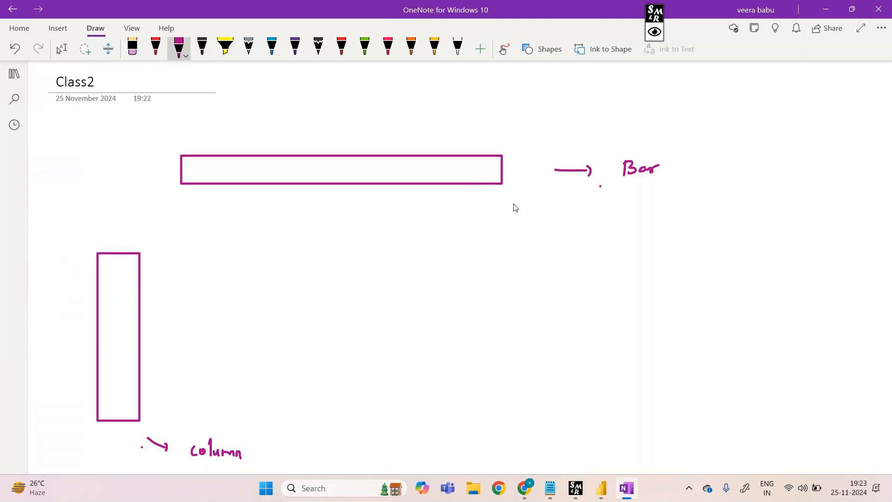
Join the bar and column sketches with a freehand curly bracket and draw a short arrow beside it
scroll(515, 208, "down", 4)
scroll(515, 207, "up", 2)
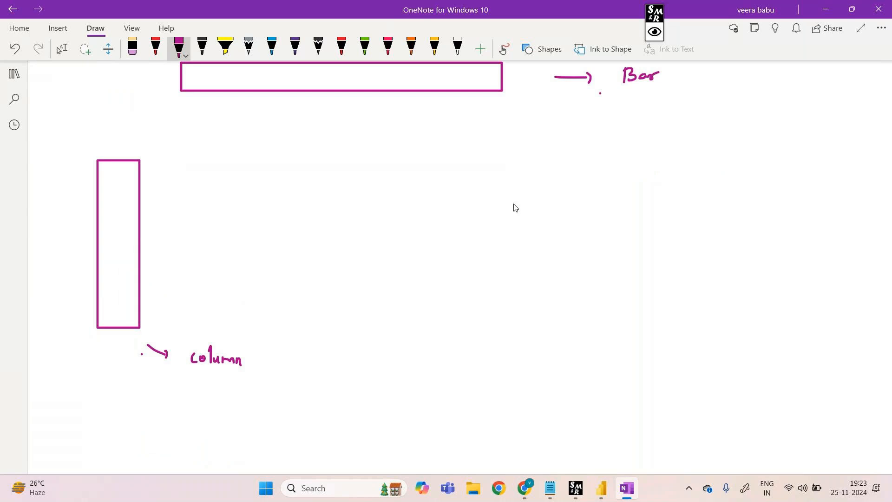
mouse_move(520, 110)
left_mouse_down()
mouse_move(504, 159)
mouse_move(460, 184)
mouse_move(496, 172)
mouse_move(416, 216)
mouse_move(327, 351)
mouse_move(302, 369)
left_mouse_up()
left_click_drag(527, 243, 559, 248)
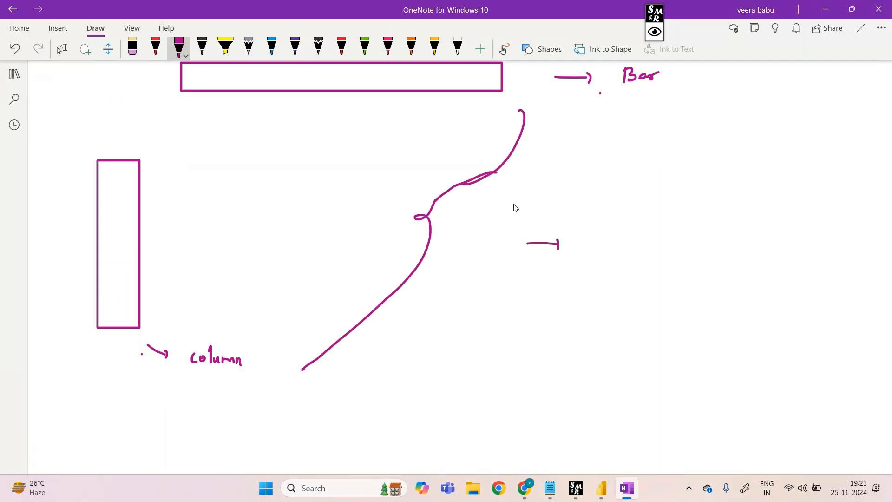
Handwrite the note "If we take legend for this both" beside the bracket's arrow
left_click_drag(609, 180, 621, 180)
mouse_move(614, 180)
left_mouse_down()
mouse_move(614, 194)
mouse_move(626, 193)
left_mouse_up()
left_click_drag(623, 187, 736, 183)
mouse_move(738, 174)
left_mouse_down()
mouse_move(738, 187)
mouse_move(750, 185)
left_mouse_up()
mouse_move(639, 226)
left_mouse_down()
mouse_move(637, 241)
mouse_move(652, 238)
mouse_move(658, 251)
left_mouse_up()
mouse_move(662, 236)
left_mouse_down()
mouse_move(674, 240)
mouse_move(687, 225)
mouse_move(720, 240)
left_mouse_up()
left_click_drag(714, 233, 792, 238)
mouse_move(796, 230)
left_mouse_down()
mouse_move(797, 238)
mouse_move(792, 227)
left_mouse_up()
mouse_move(614, 287)
left_mouse_down()
mouse_move(619, 305)
mouse_move(638, 303)
left_mouse_up()
left_click(636, 293)
left_click_drag(643, 287, 653, 302)
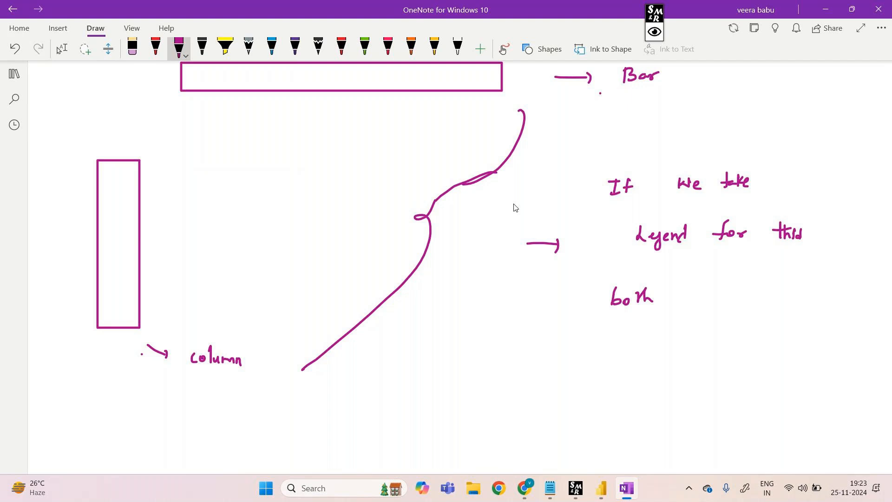
Continue the handwritten legend note with another line below it and the word "Column" underneath
left_click_drag(487, 347, 499, 344)
left_click_drag(495, 343, 496, 359)
left_click_drag(499, 354, 539, 359)
left_click_drag(546, 339, 550, 356)
left_click_drag(556, 351, 562, 354)
left_click_drag(613, 337, 620, 354)
mouse_move(677, 340)
left_mouse_down()
mouse_move(665, 356)
mouse_move(687, 359)
left_mouse_up()
mouse_move(689, 358)
left_mouse_down()
mouse_move(696, 350)
mouse_move(715, 357)
left_mouse_up()
left_click_drag(752, 335, 759, 352)
left_click_drag(768, 349, 784, 349)
left_click_drag(809, 346, 825, 355)
left_click_drag(800, 341, 796, 358)
left_click_drag(525, 403, 522, 415)
left_click_drag(530, 407, 529, 408)
mouse_move(537, 397)
left_mouse_down()
mouse_move(537, 416)
mouse_move(546, 415)
left_mouse_up()
left_click_drag(548, 409, 568, 418)
left_click_drag(567, 411, 573, 420)
Draw another tall vertical rectangle in the blank area further down the page, with an arrow beside it
scroll(515, 208, "down", 7)
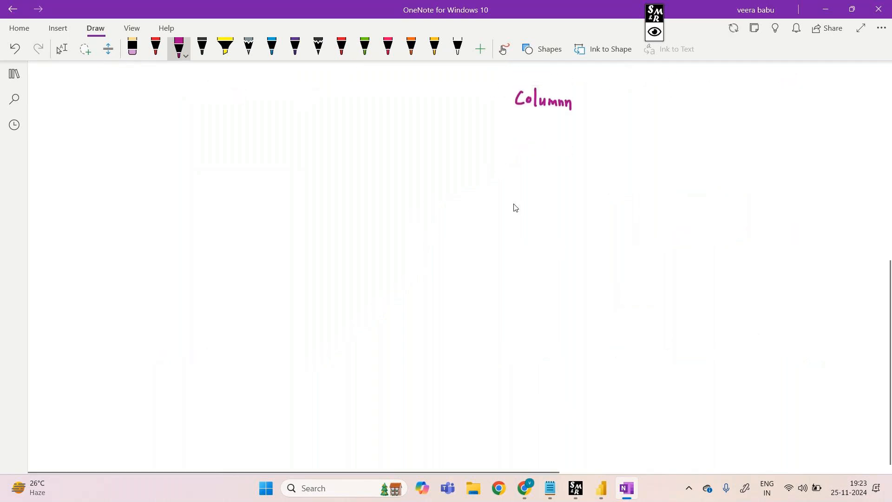
left_click(543, 49)
left_click(542, 208)
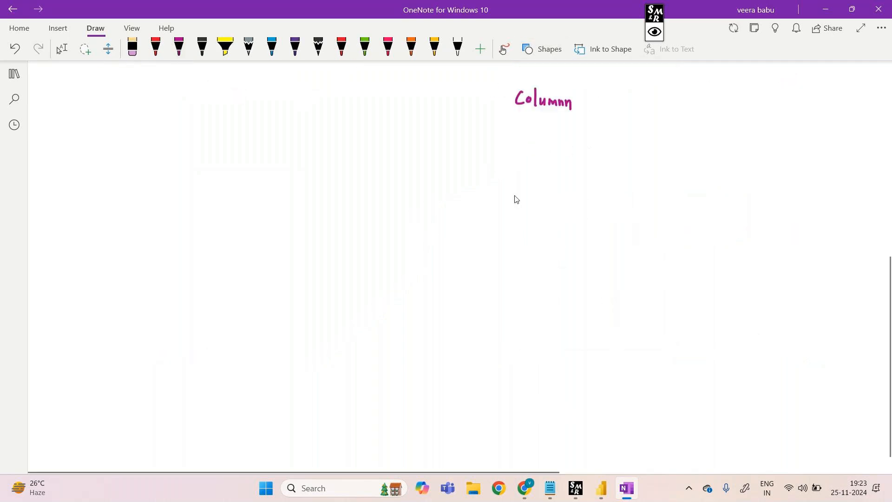
mouse_move(125, 185)
left_mouse_down()
mouse_move(154, 325)
mouse_move(112, 394)
left_mouse_up()
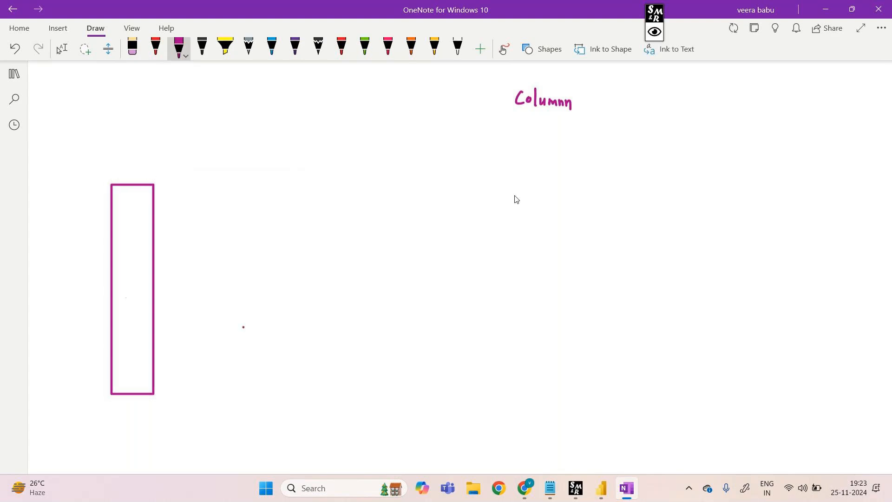
mouse_move(201, 285)
left_mouse_down()
mouse_move(245, 278)
mouse_move(242, 291)
left_mouse_up()
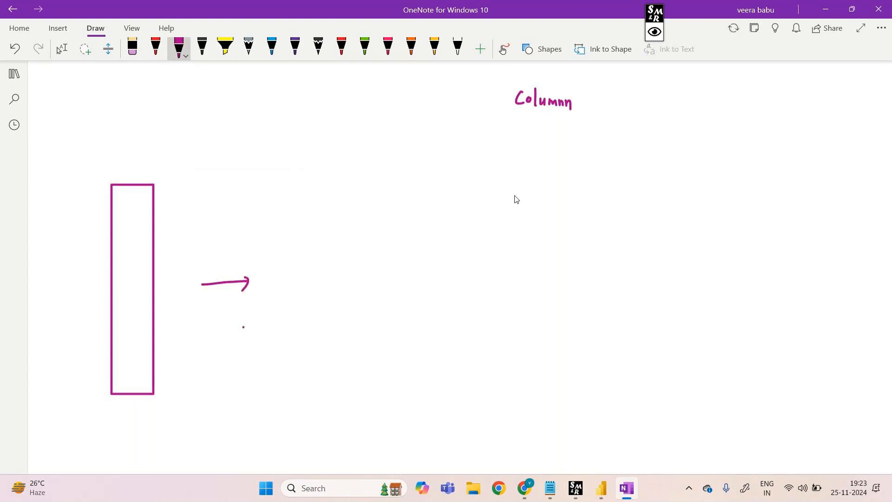
Mark off the upper segment of the new column with a red line and hatch it in red
left_click(156, 46)
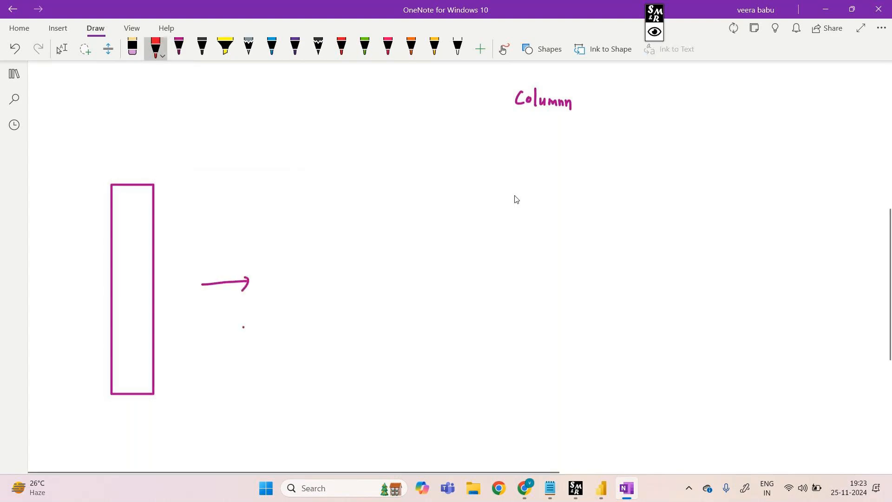
left_click_drag(110, 244, 153, 242)
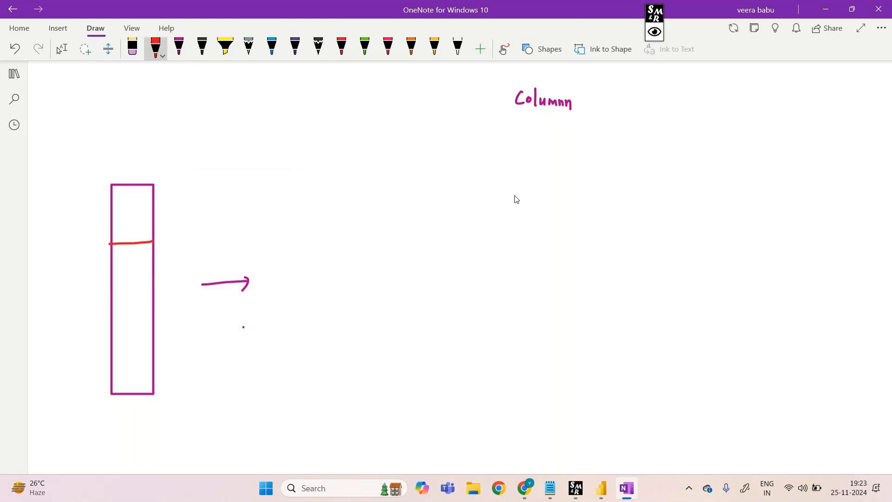
left_click_drag(116, 215, 130, 188)
left_click_drag(139, 199, 150, 185)
left_click_drag(117, 224, 143, 194)
mouse_move(124, 236)
left_mouse_down()
mouse_move(152, 191)
mouse_move(145, 223)
left_mouse_up()
left_click_drag(133, 248, 152, 227)
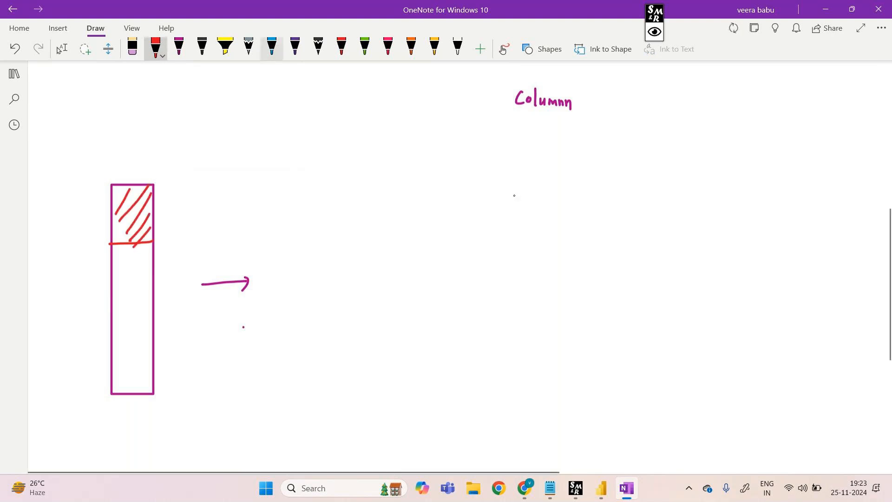
Mark off the column's middle segment with a blue line and hatch it in blue
left_click(272, 46)
left_click_drag(108, 321, 151, 320)
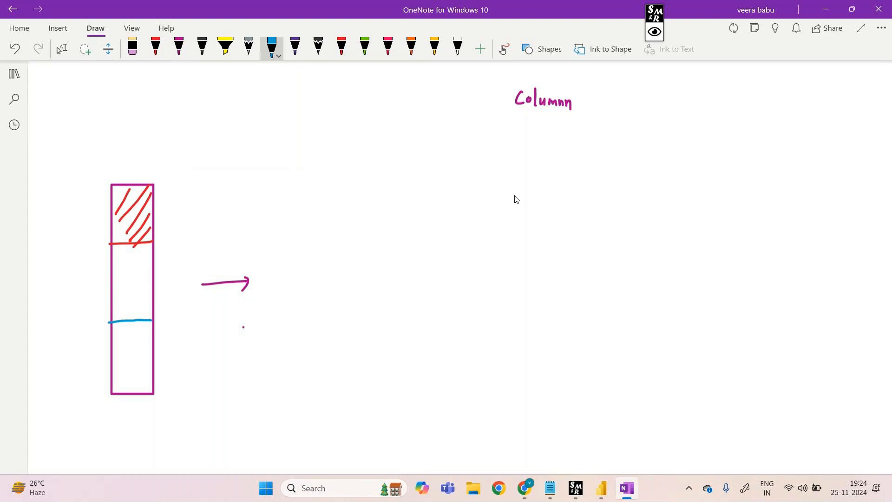
mouse_move(114, 264)
left_mouse_down()
mouse_move(135, 246)
mouse_move(147, 247)
left_mouse_up()
mouse_move(120, 286)
left_mouse_down()
mouse_move(150, 258)
mouse_move(150, 269)
left_mouse_up()
mouse_move(124, 308)
left_mouse_down()
mouse_move(150, 282)
mouse_move(150, 291)
left_mouse_up()
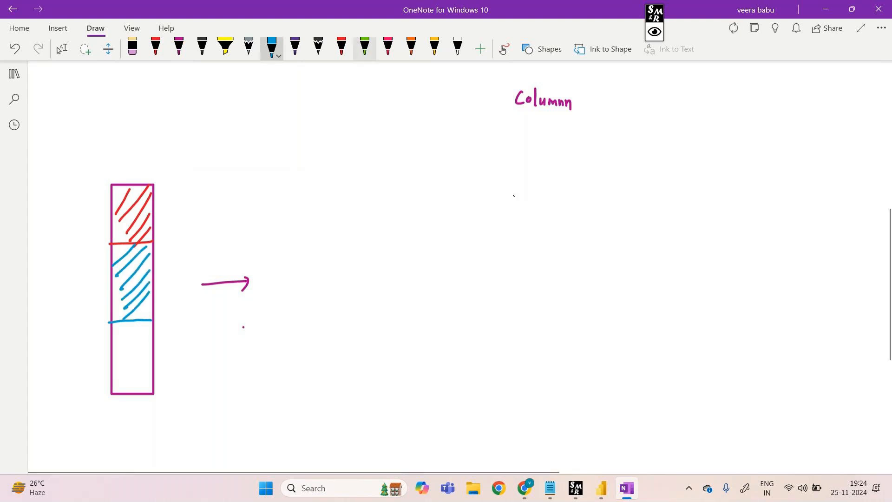
Hatch the column's lowest segment in green
left_click(365, 47)
left_click_drag(118, 345, 137, 321)
mouse_move(120, 357)
left_mouse_down()
mouse_move(152, 324)
mouse_move(153, 336)
left_mouse_up()
mouse_move(123, 379)
left_mouse_down()
mouse_move(148, 354)
mouse_move(150, 364)
left_mouse_up()
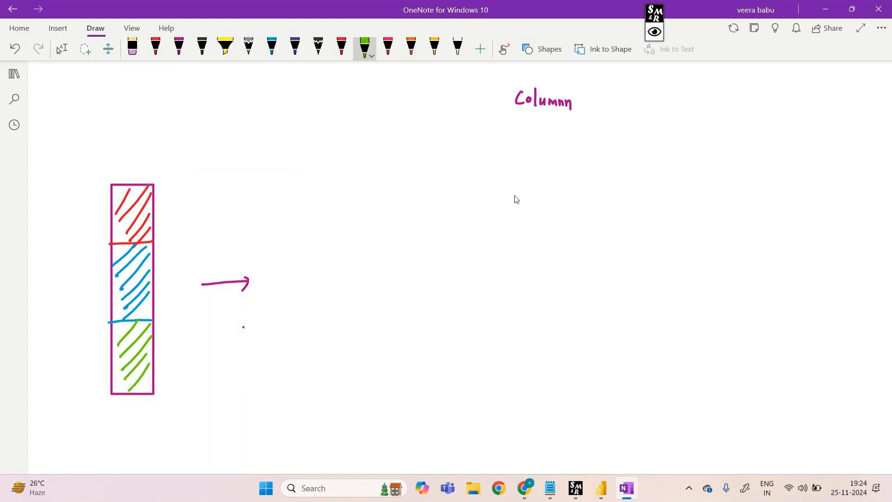
Draw an arrow from the red segment and label it "Domestic"
left_click_drag(169, 199, 187, 199)
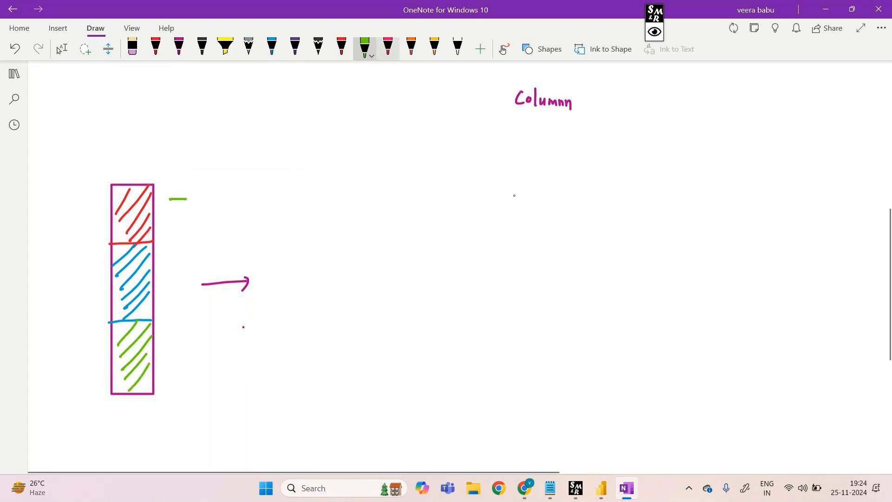
left_click(295, 46)
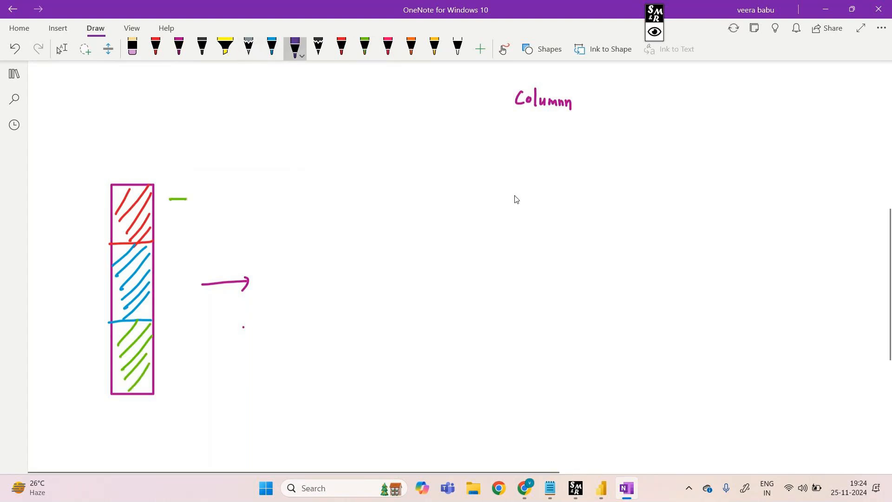
mouse_move(169, 199)
left_mouse_down()
mouse_move(196, 198)
mouse_move(200, 208)
mouse_move(257, 195)
left_mouse_up()
left_click(179, 47)
mouse_move(264, 194)
left_mouse_down()
mouse_move(286, 198)
mouse_move(295, 189)
mouse_move(300, 199)
left_mouse_up()
left_click_drag(297, 193, 304, 191)
left_click_drag(305, 187, 315, 199)
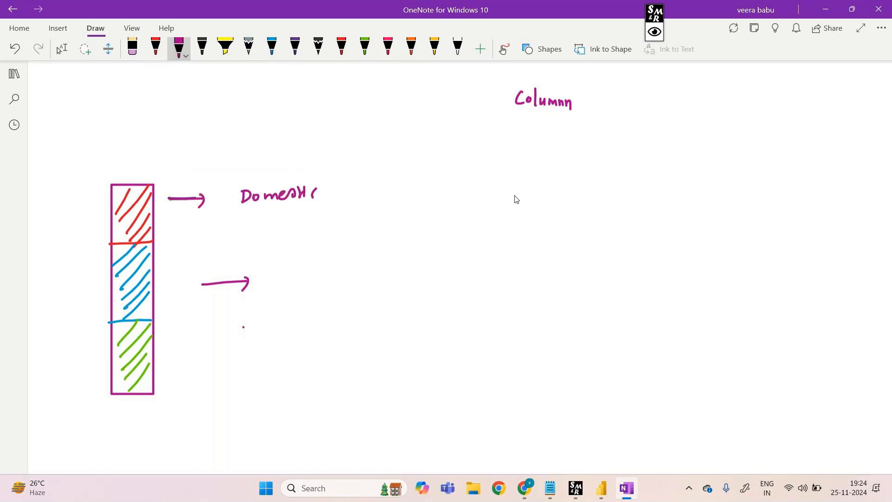
Replace the short arrow beside the blue segment with a longer horizontal arrow
left_click(133, 46)
mouse_move(218, 276)
left_mouse_down()
mouse_move(232, 290)
mouse_move(370, 283)
left_mouse_up()
left_click(179, 47)
Handwrite the note "after adding Legend on the visual" to the right of the long arrow
mouse_move(495, 249)
left_mouse_down()
mouse_move(492, 266)
mouse_move(515, 266)
left_mouse_up()
left_click_drag(529, 258, 520, 284)
left_click_drag(531, 262, 551, 265)
left_click_drag(558, 251, 550, 266)
left_click(621, 255)
left_click_drag(623, 255, 625, 256)
left_click_drag(630, 256, 640, 263)
left_click_drag(501, 205, 513, 214)
left_click_drag(520, 198, 519, 213)
left_click_drag(509, 208, 533, 212)
mouse_move(533, 212)
left_mouse_down()
mouse_move(540, 204)
mouse_move(583, 212)
left_mouse_up()
mouse_move(591, 197)
left_mouse_down()
mouse_move(593, 212)
mouse_move(611, 211)
left_mouse_up()
mouse_move(612, 204)
left_mouse_down()
mouse_move(622, 210)
mouse_move(615, 229)
left_mouse_up()
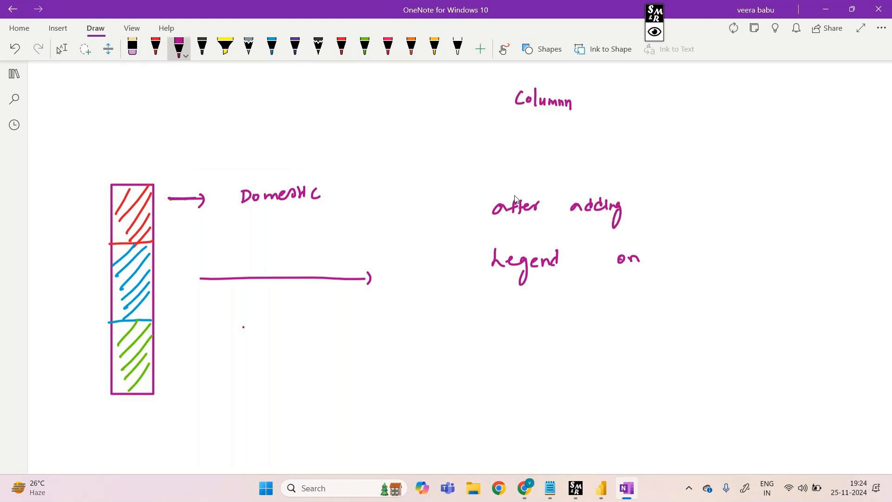
mouse_move(684, 247)
left_mouse_down()
mouse_move(679, 265)
mouse_move(691, 263)
left_mouse_up()
mouse_move(694, 258)
left_mouse_down()
mouse_move(749, 246)
mouse_move(755, 256)
mouse_move(777, 255)
left_mouse_up()
left_click_drag(780, 251, 794, 243)
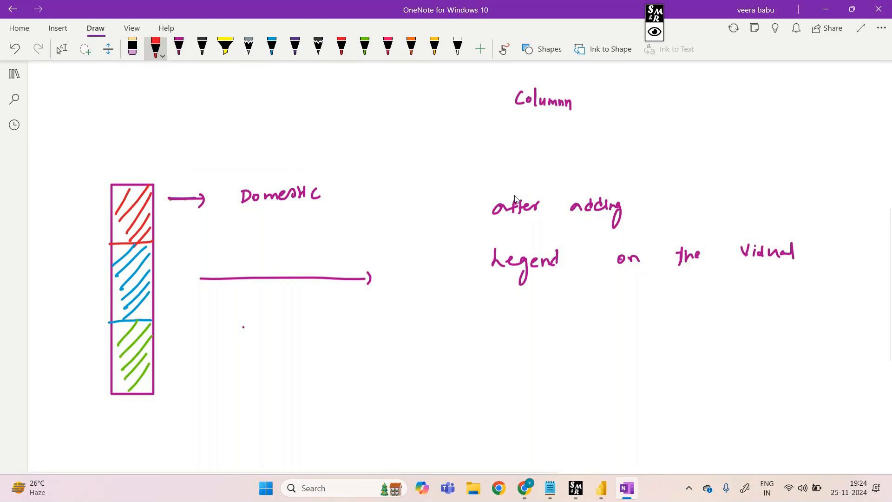
Label the blue segment "Intercom" and the green segment "International", each with an arrow
mouse_move(171, 307)
left_mouse_down()
mouse_move(247, 332)
mouse_move(296, 331)
left_mouse_up()
mouse_move(172, 384)
left_mouse_down()
mouse_move(194, 392)
mouse_move(191, 399)
left_mouse_up()
left_click_drag(244, 400, 249, 410)
left_click_drag(244, 410, 262, 412)
left_click_drag(266, 398, 268, 412)
left_click_drag(261, 405, 281, 410)
left_click_drag(279, 403, 287, 402)
left_click_drag(291, 397, 319, 408)
left_click_drag(311, 401, 333, 406)
left_click_drag(334, 408, 351, 407)
left_click_drag(353, 386, 357, 411)
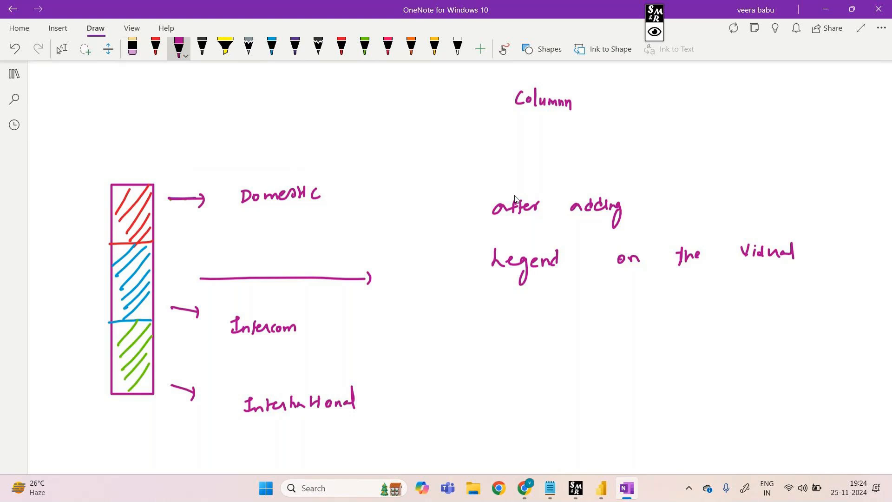
Switch to Power BI Desktop and mark beneath the IL columns of the clustered chart with the screen marker
mouse_move(601, 488)
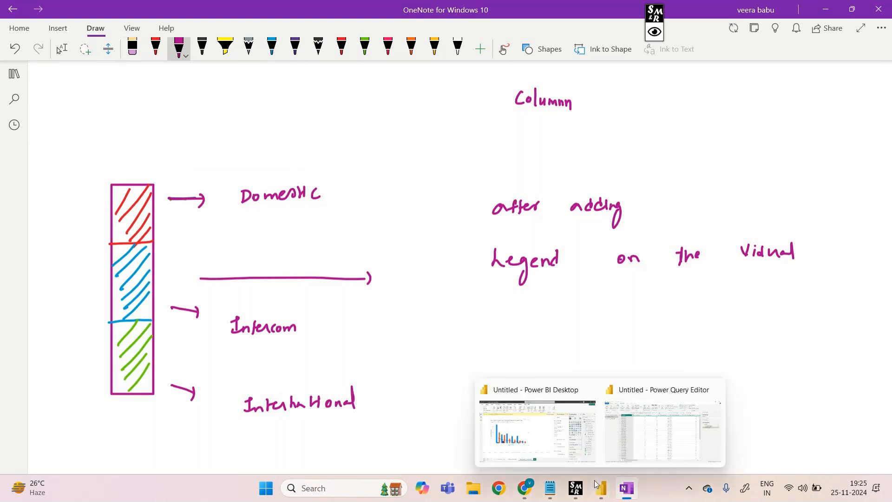
left_click(567, 440)
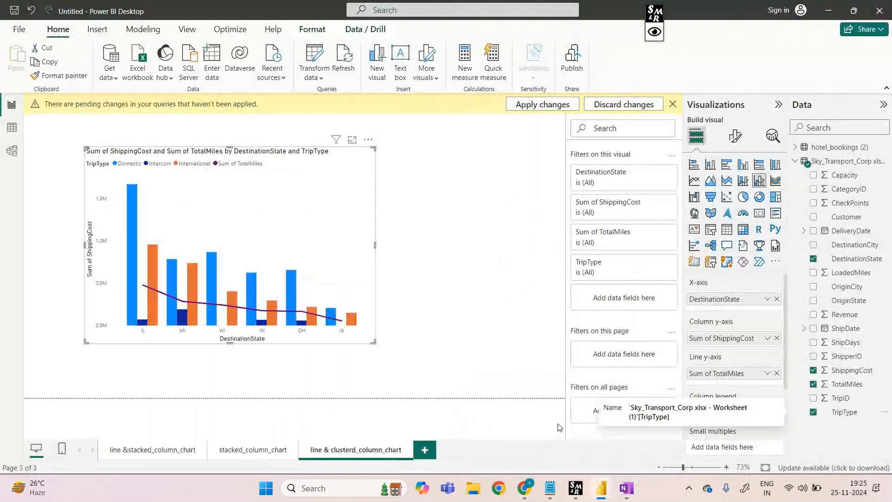
left_click(655, 31)
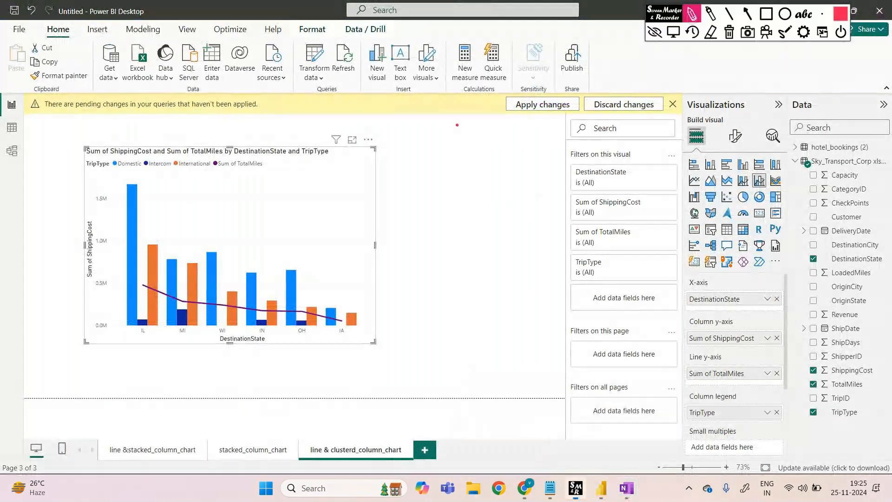
left_click_drag(129, 337, 170, 332)
left_click(655, 32)
Switch to OneNote and draw a tall, narrow rectangle in the blank area below the "International" label
mouse_move(623, 476)
left_click(632, 445)
scroll(637, 442, "down", 5)
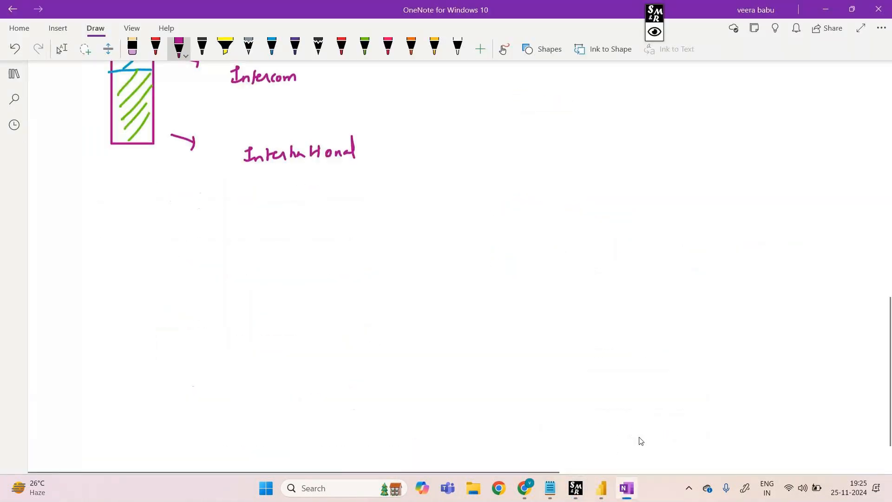
left_click(549, 49)
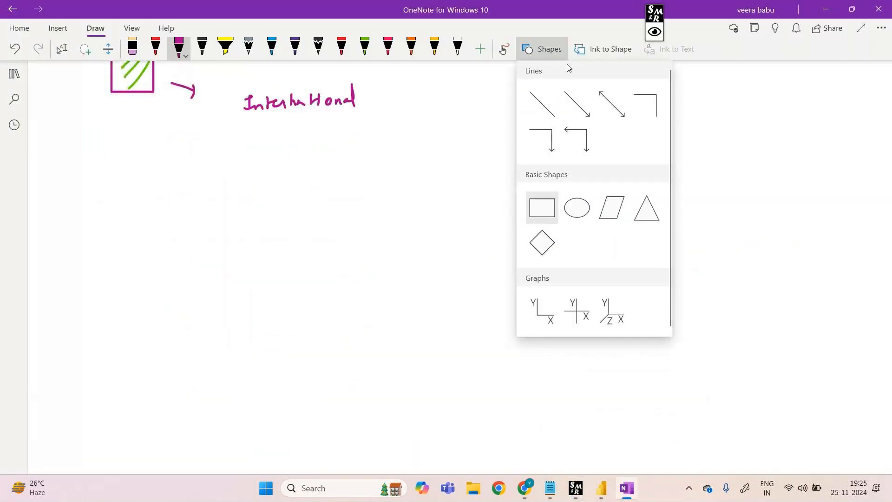
left_click(542, 207)
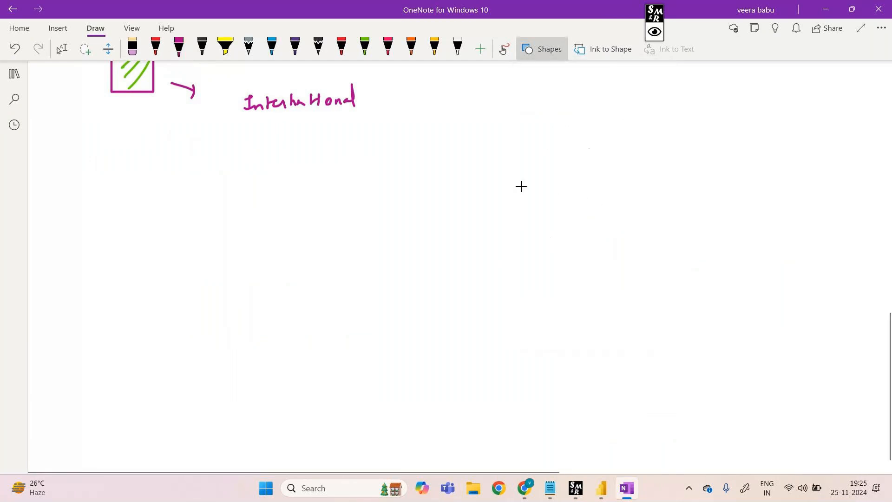
left_click_drag(154, 188, 124, 344)
left_click(555, 49)
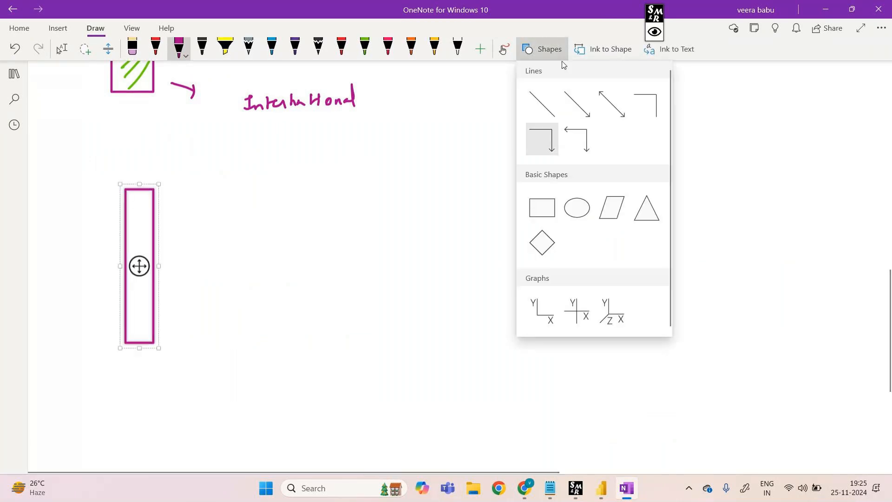
left_click(542, 208)
mouse_move(166, 248)
left_mouse_down()
mouse_move(183, 249)
mouse_move(182, 283)
left_mouse_up()
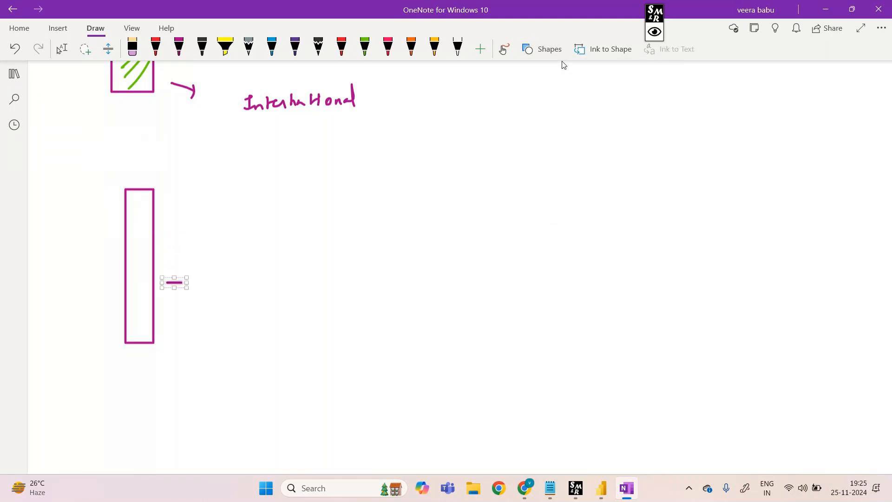
left_click(132, 48)
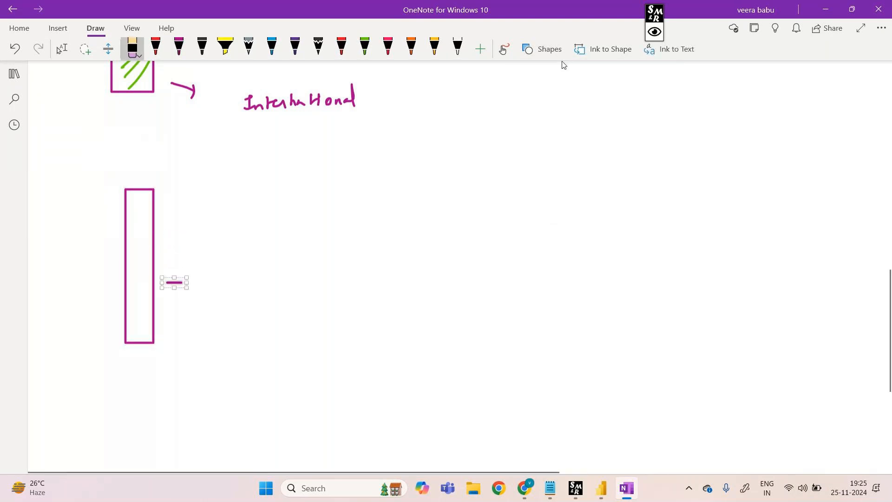
left_click(174, 283)
Draw a thinner, shorter rectangle just right of the tall one, with both bases level
left_click(543, 50)
left_click(542, 207)
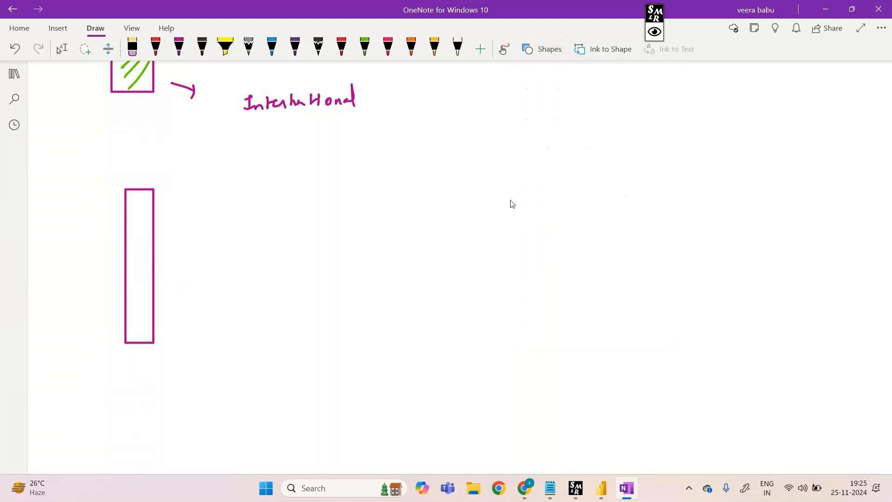
mouse_move(167, 230)
left_mouse_down()
mouse_move(182, 315)
mouse_move(167, 343)
mouse_move(157, 343)
left_mouse_up()
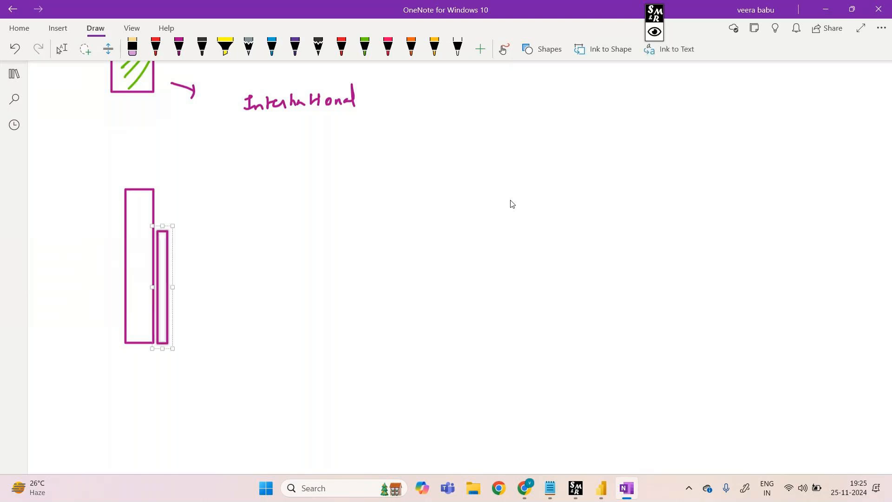
left_click(560, 52)
left_click(542, 207)
left_click_drag(180, 259, 185, 296)
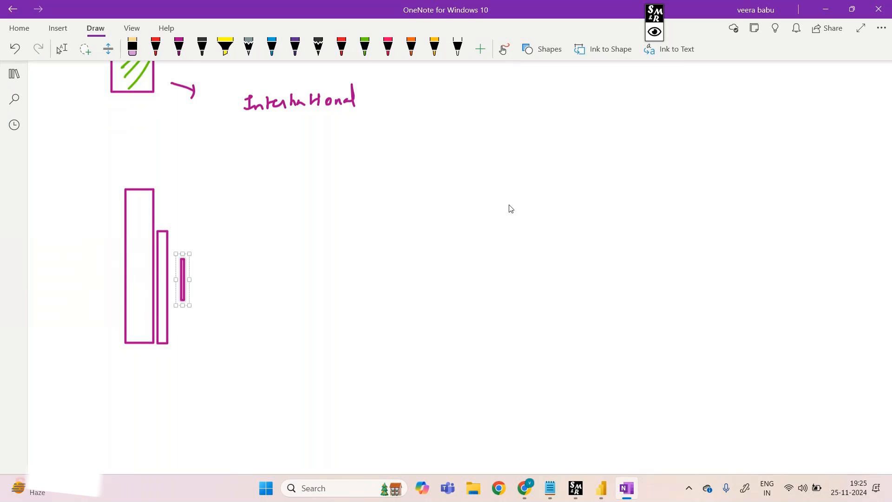
key("ctrl+z")
left_click(542, 49)
left_click(542, 207)
left_click_drag(168, 259, 196, 315)
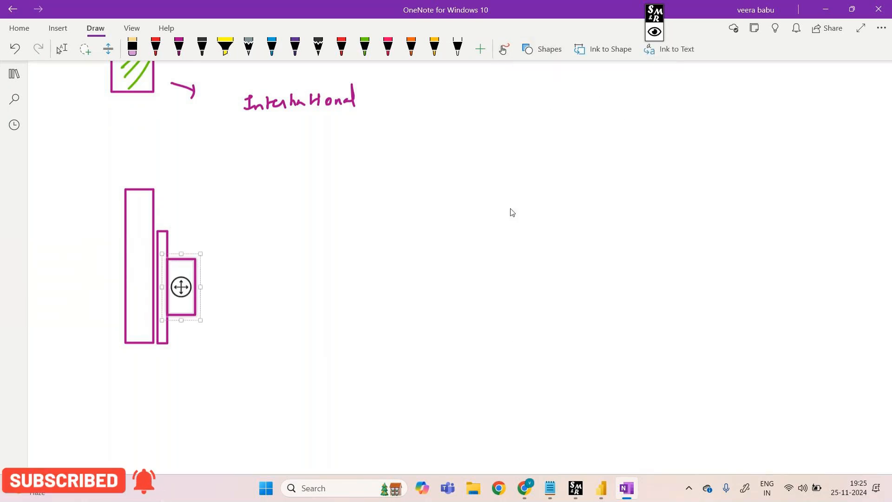
key("ctrl+z")
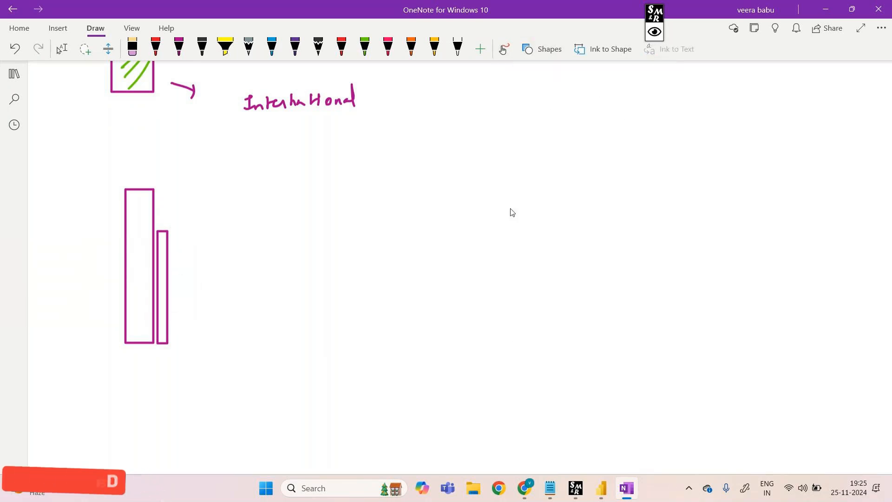
left_click(548, 51)
left_click(542, 207)
left_click_drag(177, 299, 182, 336)
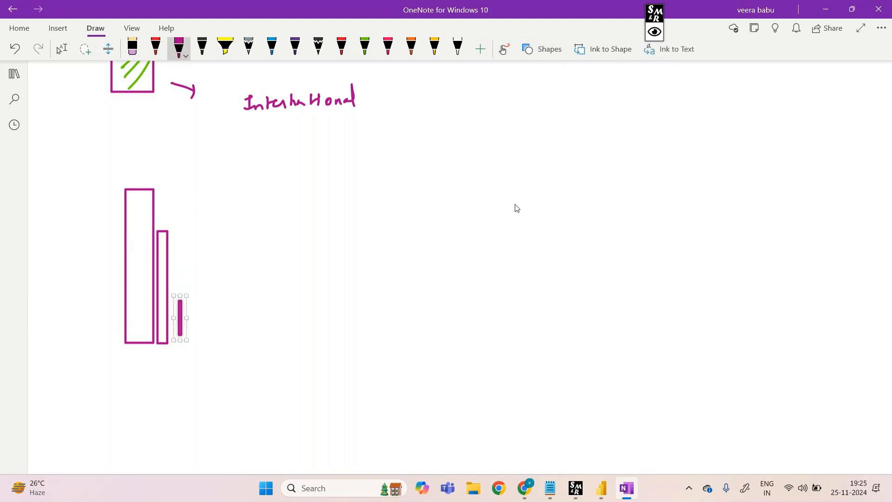
left_click(132, 49)
left_click(180, 318)
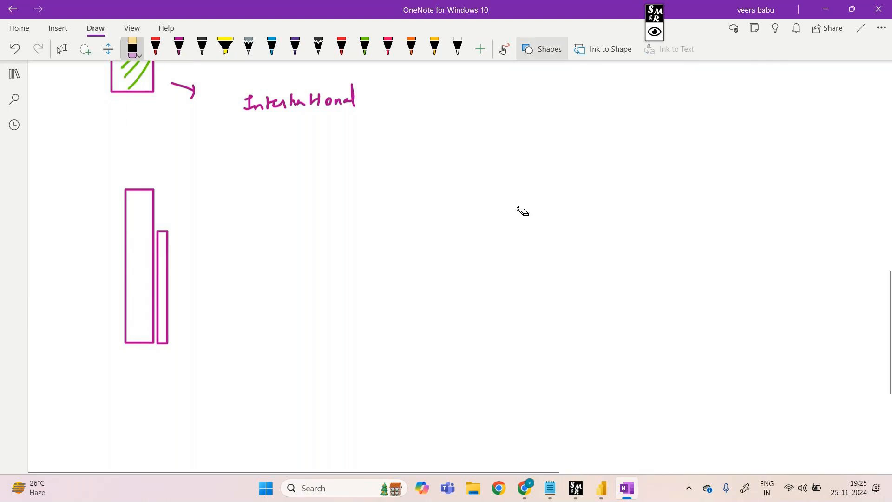
Draw a third, shortest rectangle against the second one's right side, aligned at the base
left_click(548, 51)
left_click(542, 208)
left_click_drag(167, 287, 182, 344)
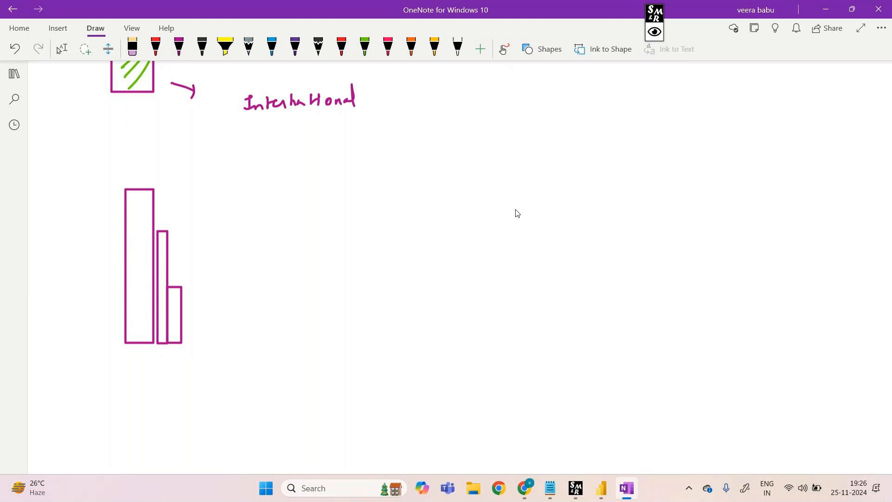
Draw a magenta curly brace to the right of the three bars and a short arrow pointing right from it
left_click(179, 47)
mouse_move(237, 185)
left_mouse_down()
mouse_move(265, 272)
mouse_move(241, 343)
left_mouse_up()
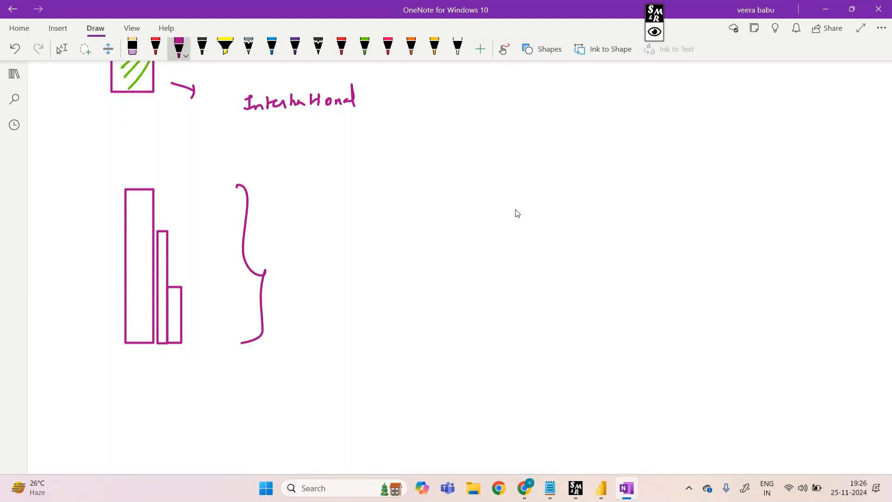
mouse_move(313, 194)
left_mouse_down()
mouse_move(338, 192)
mouse_move(332, 201)
left_mouse_up()
Handwrite "how clusterd column chart" to the right of the arrow
mouse_move(433, 175)
left_mouse_down()
mouse_move(428, 192)
mouse_move(438, 193)
left_mouse_up()
left_click(452, 187)
left_click_drag(444, 187, 506, 194)
mouse_move(511, 172)
left_mouse_down()
mouse_move(510, 193)
mouse_move(524, 184)
mouse_move(537, 192)
left_mouse_up()
left_click(532, 179)
left_click_drag(539, 184, 566, 188)
mouse_move(636, 182)
left_mouse_down()
mouse_move(634, 192)
mouse_move(644, 186)
left_mouse_up()
mouse_move(651, 173)
left_mouse_down()
mouse_move(651, 192)
mouse_move(689, 186)
left_mouse_up()
left_click_drag(753, 175, 743, 187)
mouse_move(760, 166)
left_mouse_down()
mouse_move(758, 186)
mouse_move(767, 183)
left_mouse_up()
left_click_drag(767, 180, 781, 184)
left_click_drag(774, 179, 796, 175)
Handwrite "with add legend on it" as the second line of the note
mouse_move(434, 241)
left_mouse_down()
mouse_move(441, 253)
mouse_move(448, 245)
left_mouse_up()
mouse_move(449, 247)
left_mouse_down()
mouse_move(450, 254)
mouse_move(451, 240)
left_mouse_up()
mouse_move(457, 238)
left_mouse_down()
mouse_move(456, 253)
mouse_move(465, 245)
left_mouse_up()
left_click_drag(463, 239, 470, 254)
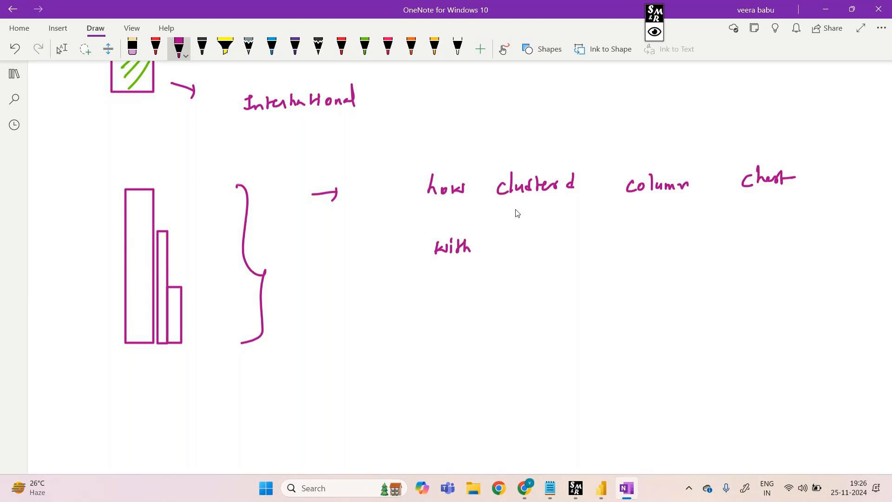
left_click_drag(535, 252, 539, 260)
left_click_drag(543, 247, 547, 261)
left_click_drag(553, 244, 554, 262)
mouse_move(614, 244)
left_mouse_down()
mouse_move(610, 258)
mouse_move(633, 255)
mouse_move(630, 269)
left_mouse_up()
left_click_drag(639, 254, 655, 253)
mouse_move(661, 242)
left_mouse_down()
mouse_move(662, 255)
mouse_move(653, 255)
left_mouse_up()
left_click_drag(707, 252, 706, 251)
left_click_drag(712, 256, 724, 249)
mouse_move(738, 242)
left_mouse_down()
mouse_move(738, 254)
mouse_move(748, 254)
left_mouse_up()
left_click_drag(749, 250, 759, 247)
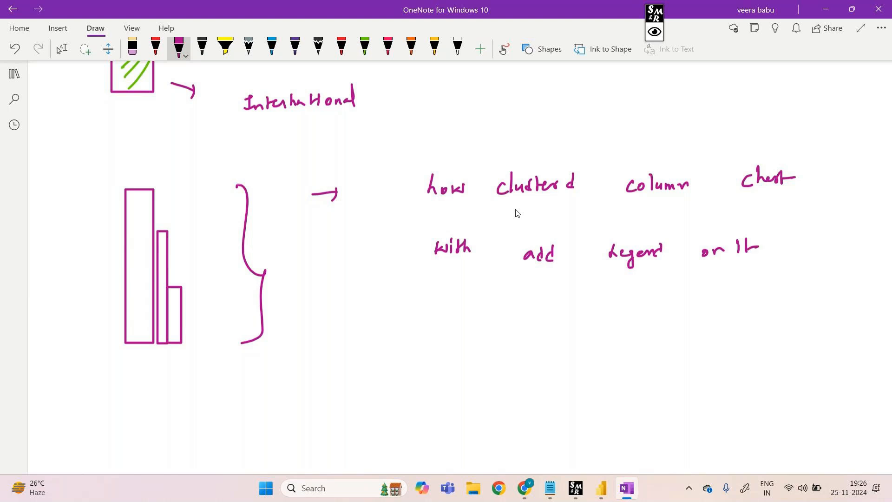
Handwrite the example line "Eg:- legend which we have taken is" below the second line
mouse_move(441, 318)
left_mouse_down()
mouse_move(430, 335)
mouse_move(439, 327)
left_mouse_up()
left_click_drag(441, 335, 455, 327)
left_click_drag(459, 330, 469, 328)
left_click_drag(453, 335, 455, 339)
left_click_drag(505, 319, 501, 334)
left_click_drag(505, 330, 517, 343)
mouse_move(526, 329)
left_mouse_down()
mouse_move(594, 330)
mouse_move(612, 314)
mouse_move(617, 325)
mouse_move(671, 327)
mouse_move(682, 315)
left_mouse_up()
left_click_drag(686, 322, 694, 325)
mouse_move(738, 302)
left_mouse_down()
mouse_move(735, 322)
mouse_move(793, 318)
left_mouse_up()
left_click_drag(791, 310, 811, 319)
mouse_move(819, 306)
left_mouse_down()
mouse_move(820, 316)
mouse_move(842, 314)
mouse_move(853, 328)
left_mouse_up()
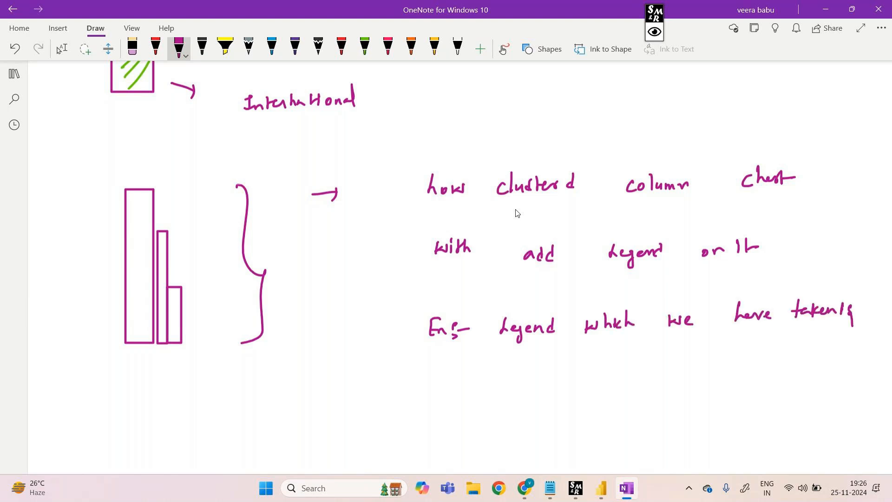
Handwrite "Triptype" under the example line
mouse_move(478, 378)
left_mouse_down()
mouse_move(491, 376)
mouse_move(485, 390)
left_mouse_up()
mouse_move(488, 390)
left_mouse_down()
mouse_move(502, 383)
mouse_move(503, 398)
mouse_move(509, 391)
left_mouse_up()
left_click_drag(514, 376, 514, 388)
mouse_move(510, 382)
left_mouse_down()
mouse_move(520, 380)
mouse_move(521, 402)
mouse_move(533, 389)
left_mouse_up()
left_click_drag(535, 389, 542, 390)
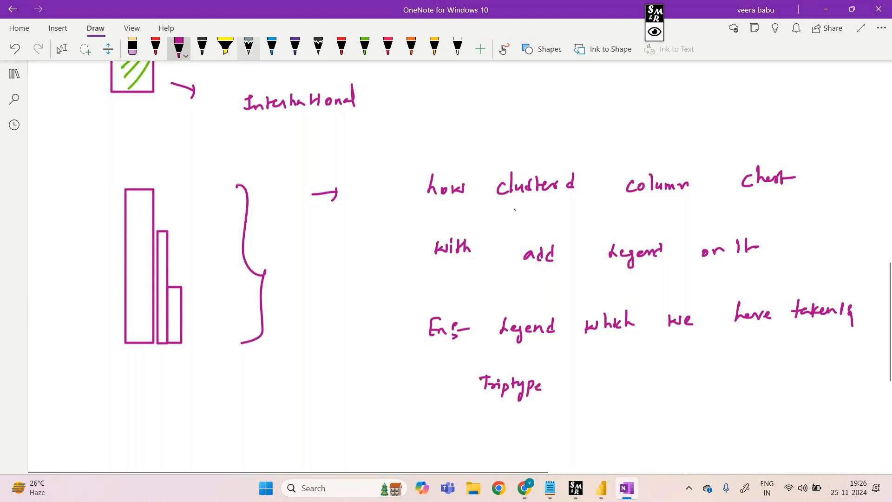
Draw a blue arrow down from the tallest bar and label it "International"
left_click(272, 47)
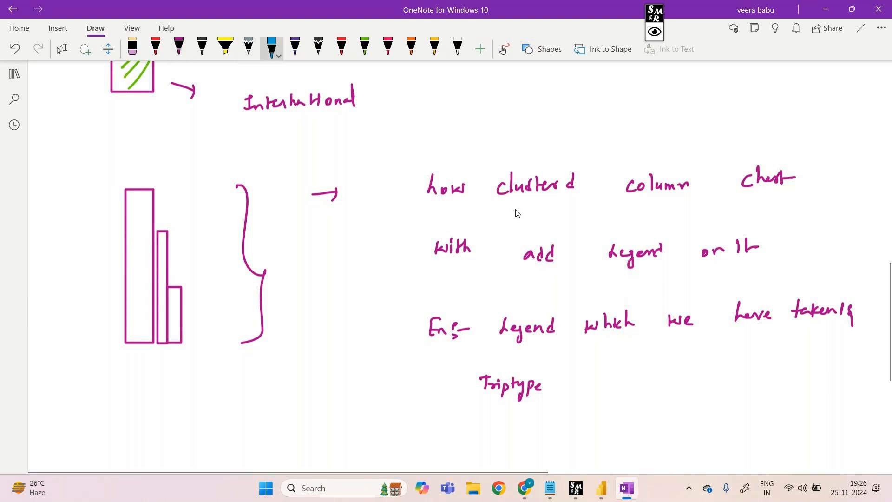
left_click_drag(129, 352, 102, 393)
mouse_move(39, 404)
left_mouse_down()
mouse_move(51, 402)
mouse_move(44, 419)
left_mouse_up()
left_click_drag(35, 421, 49, 419)
left_click_drag(49, 414, 62, 420)
left_click_drag(60, 414, 88, 414)
mouse_move(90, 403)
left_mouse_down()
mouse_move(97, 412)
mouse_move(118, 395)
left_mouse_up()
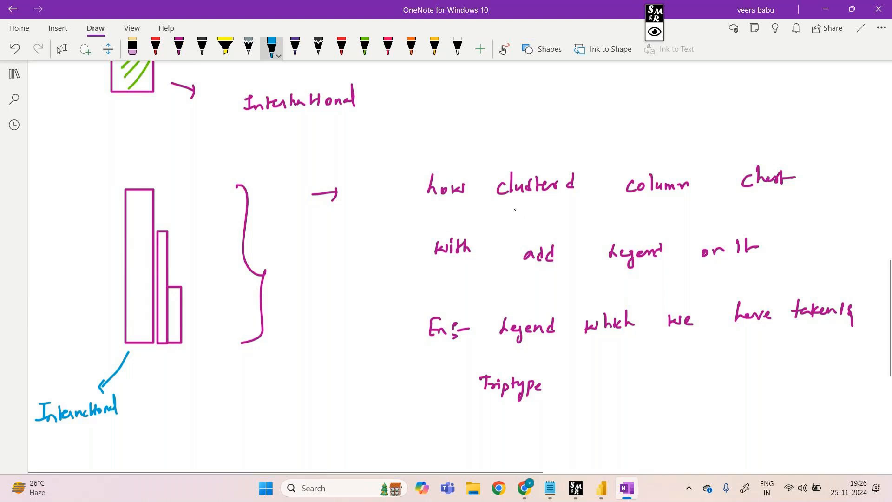
Draw a black arrow down from the middle bar and label it "Intercom"
left_click(203, 46)
left_click_drag(160, 350, 169, 382)
mouse_move(145, 415)
left_mouse_down()
mouse_move(152, 410)
mouse_move(150, 426)
left_mouse_up()
left_click_drag(145, 428, 174, 428)
left_click_drag(176, 424, 188, 427)
left_click_drag(194, 422, 210, 427)
Draw a green arrow from the shortest bar and label it "Domestic"
left_click(365, 47)
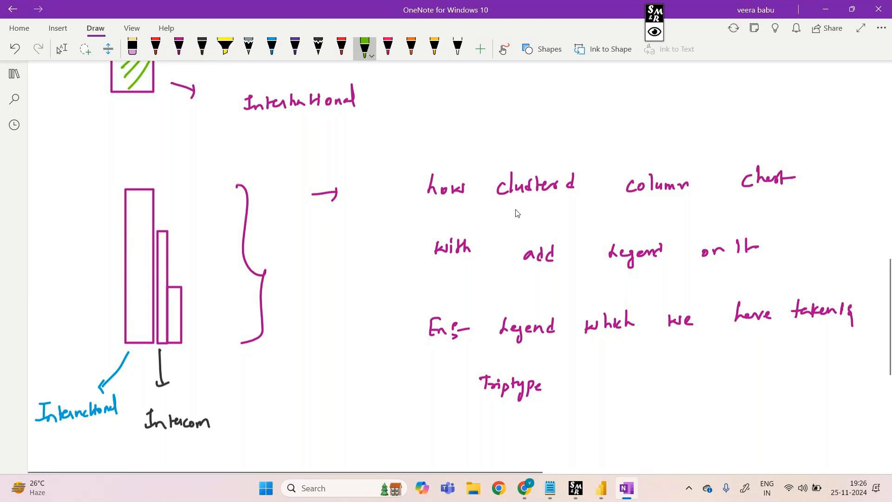
left_click_drag(187, 345, 213, 358)
mouse_move(210, 354)
left_mouse_down()
mouse_move(244, 377)
mouse_move(293, 381)
left_mouse_up()
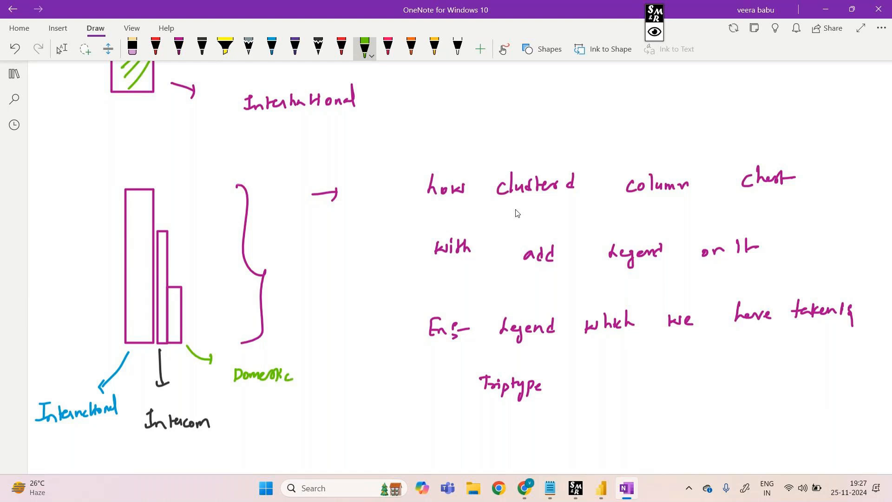
Switch to Power BI Desktop, mark the clustered chart around its IA columns with the screen marker, and clear the marks
mouse_move(595, 479)
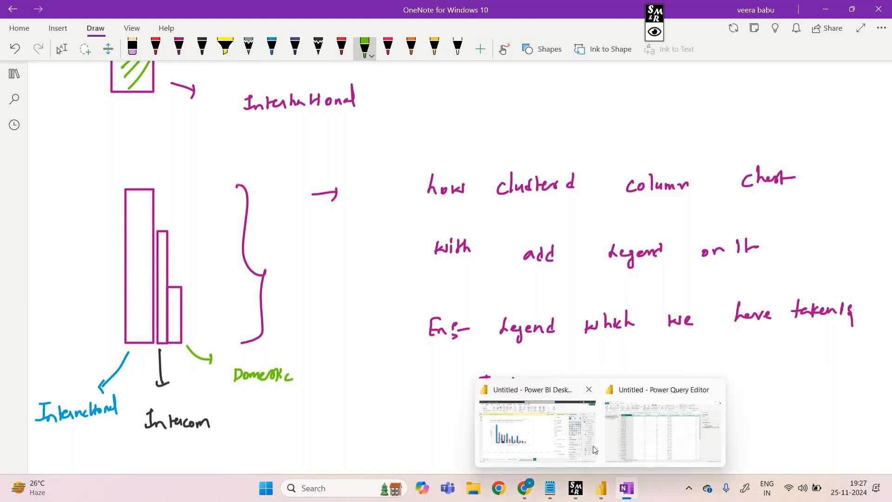
left_click(572, 437)
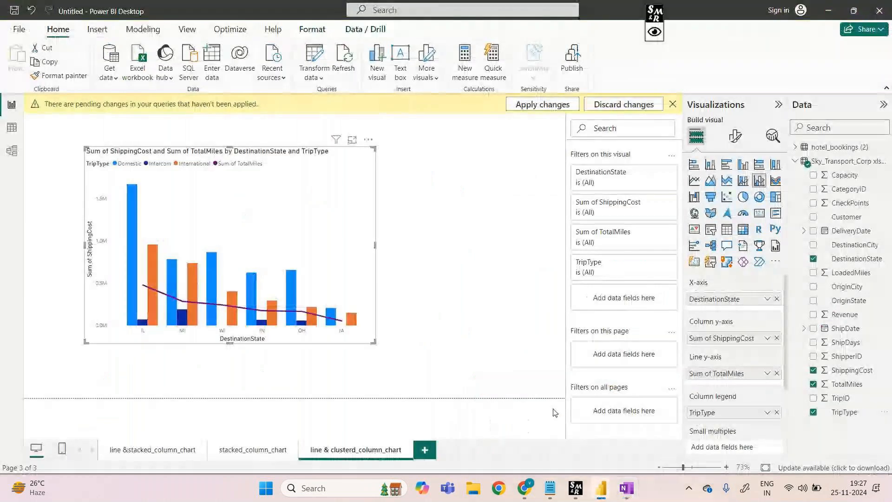
left_click(654, 23)
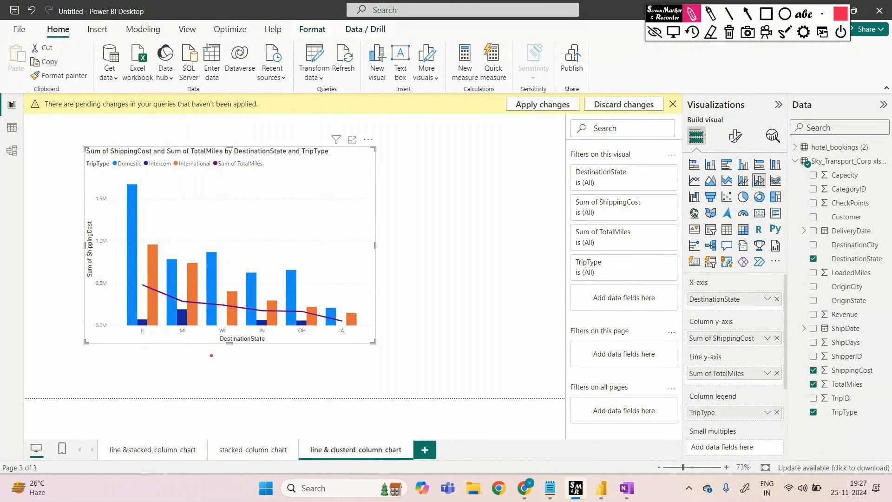
left_click_drag(305, 303, 361, 289)
left_click(730, 33)
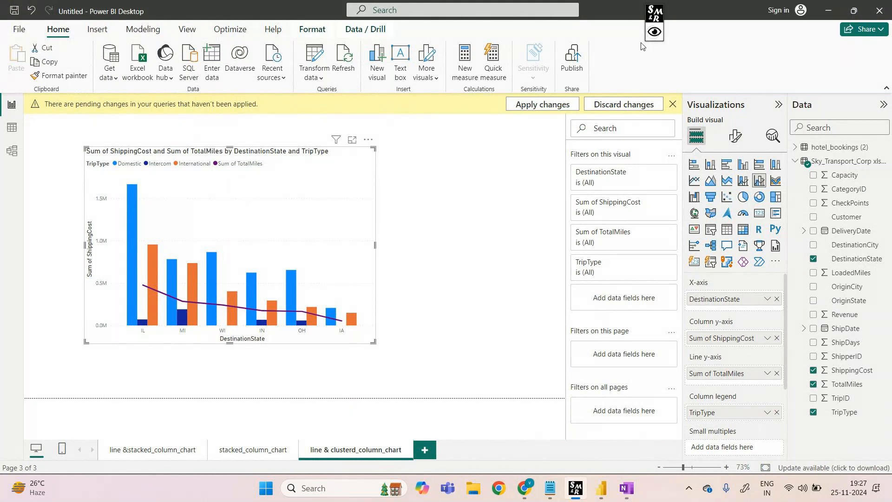
Add a new report page and insert a ribbon chart, moved and enlarged to fill the middle of the canvas
left_click(642, 47)
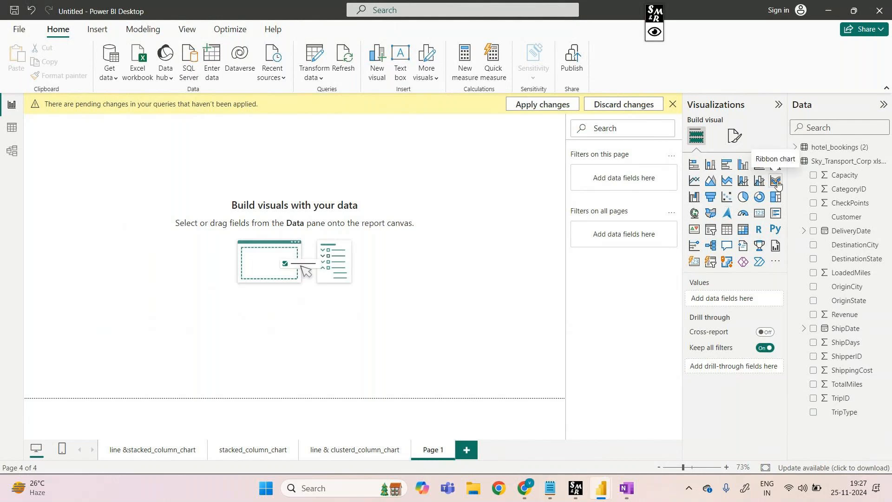
left_click(777, 181)
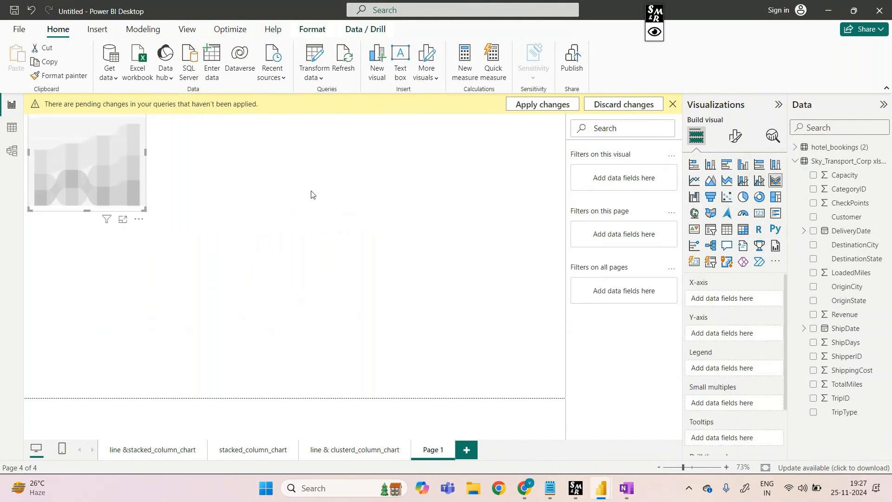
left_click_drag(126, 146, 188, 258)
left_click_drag(231, 216, 448, 127)
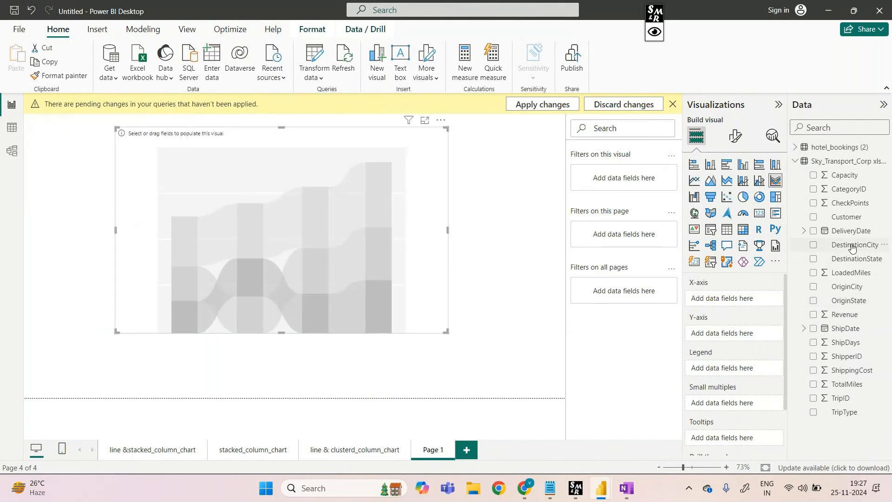
Assign the hotel field from the hotel_bookings (2) table to the ribbon chart's X-axis
left_click(796, 160)
left_click(795, 148)
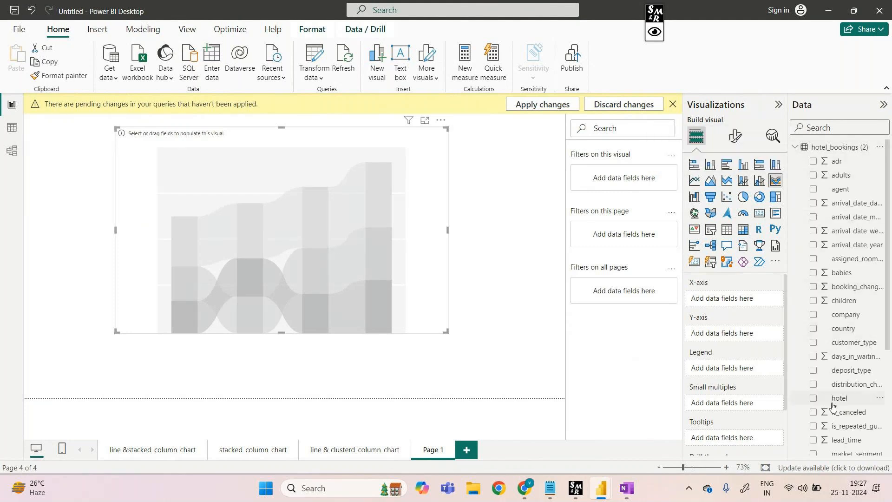
left_click_drag(833, 407, 732, 303)
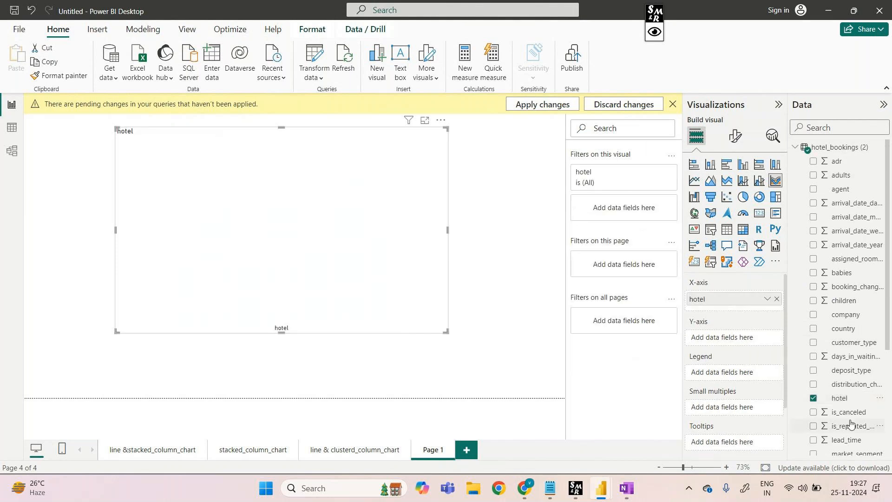
Assign is_canceled to the ribbon chart's Y-axis, try market_segment as the legend, and replace it with distribution_channel
left_click_drag(849, 414, 749, 337)
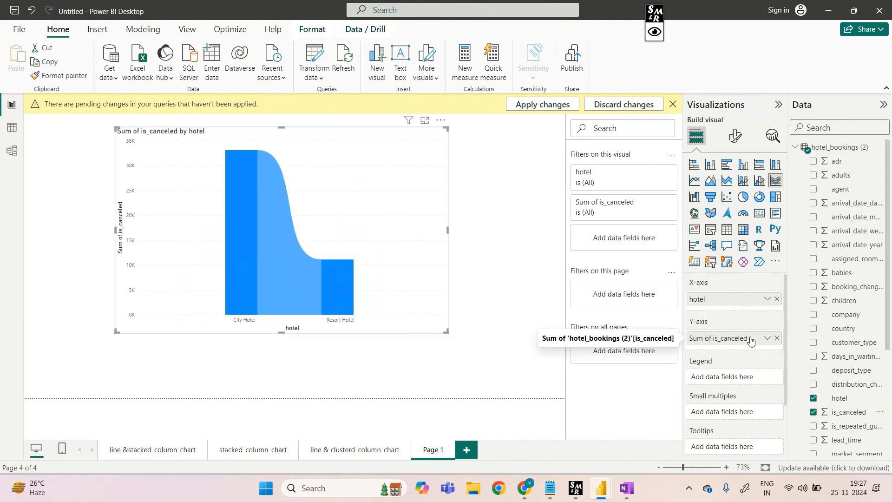
scroll(845, 384, "down", 5)
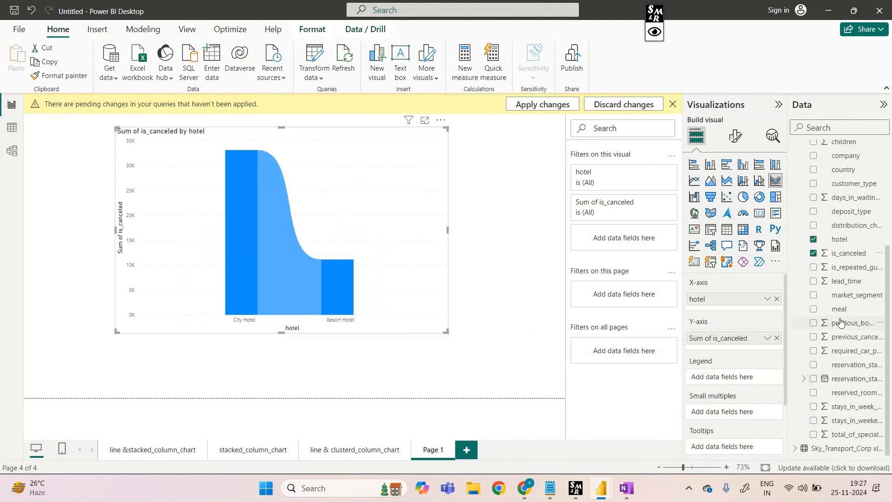
left_click_drag(852, 295, 739, 377)
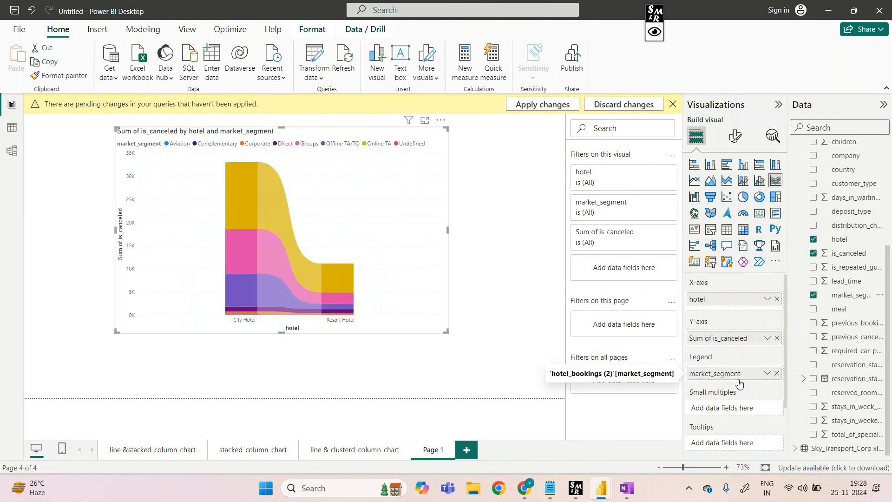
left_click(777, 374)
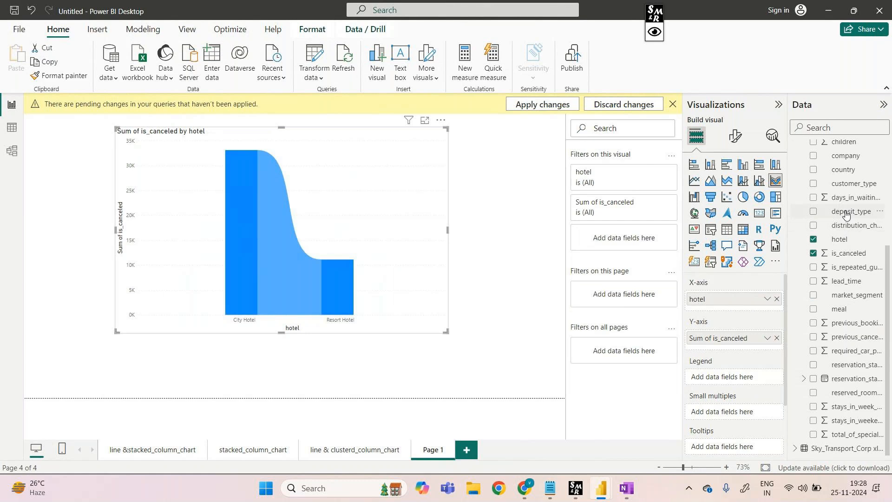
left_click_drag(849, 226, 739, 373)
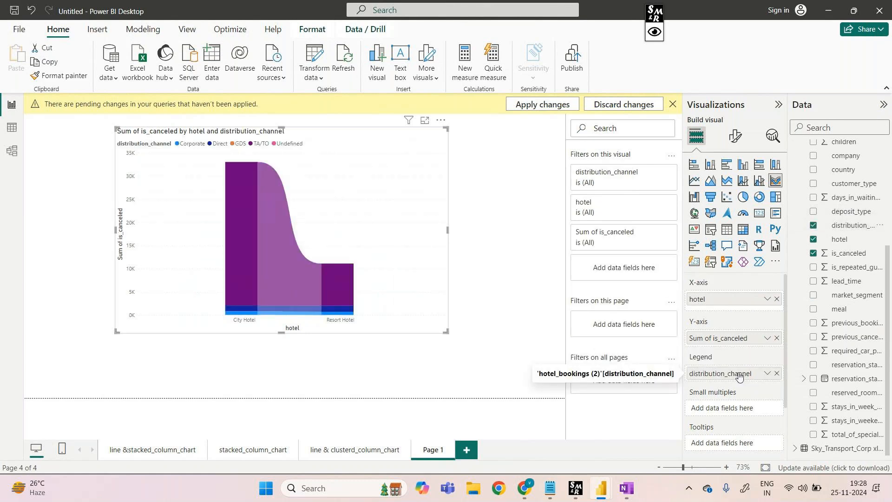
Add another report page and insert a ribbon chart, moved and enlarged to fill the middle of the canvas
left_click(466, 450)
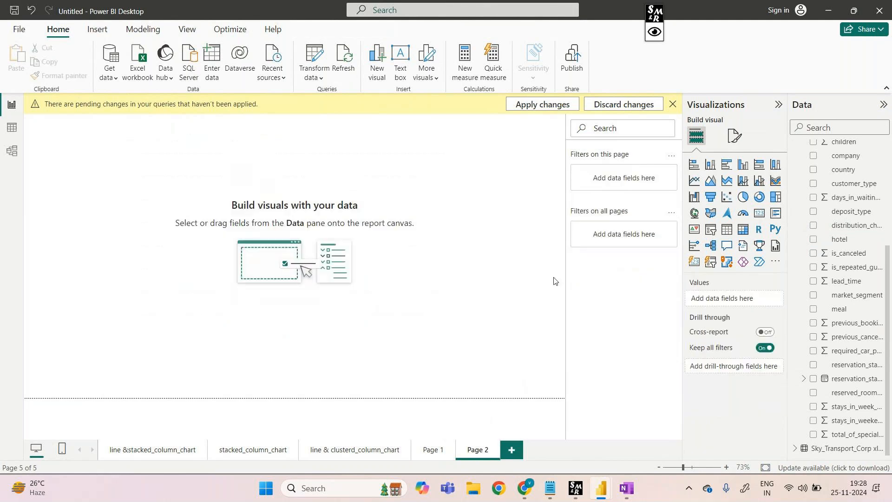
left_click(775, 180)
left_click_drag(144, 132, 263, 285)
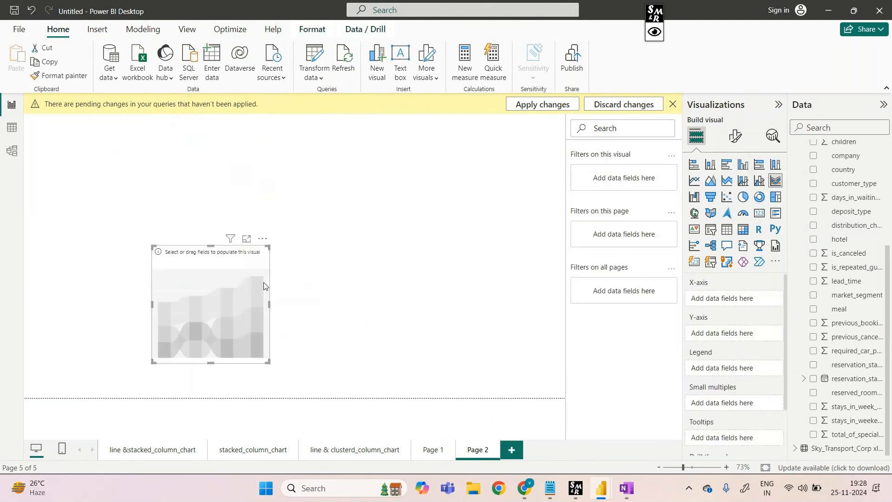
left_click_drag(268, 248, 463, 134)
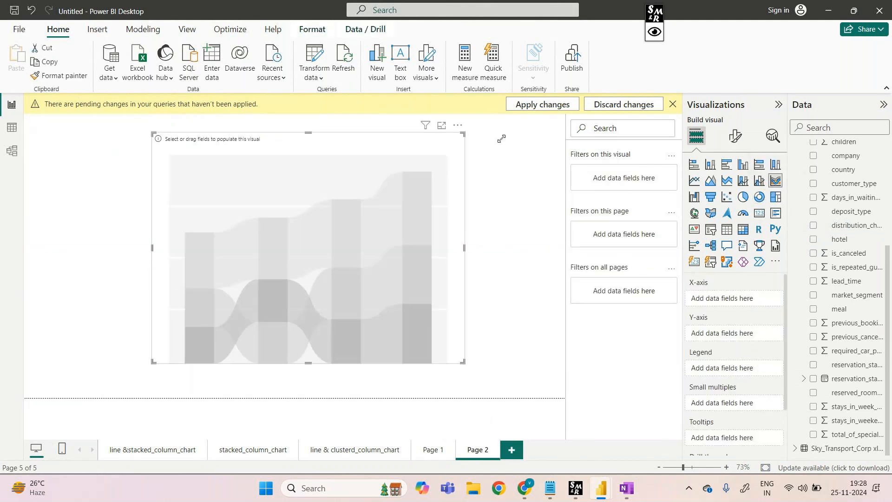
Plot Revenue by OriginState from the Sky_Transport_Corp table in the ribbon chart, with TripType as legend, and shift the chart slightly toward the canvas's left edge
scroll(810, 170, "up", 4)
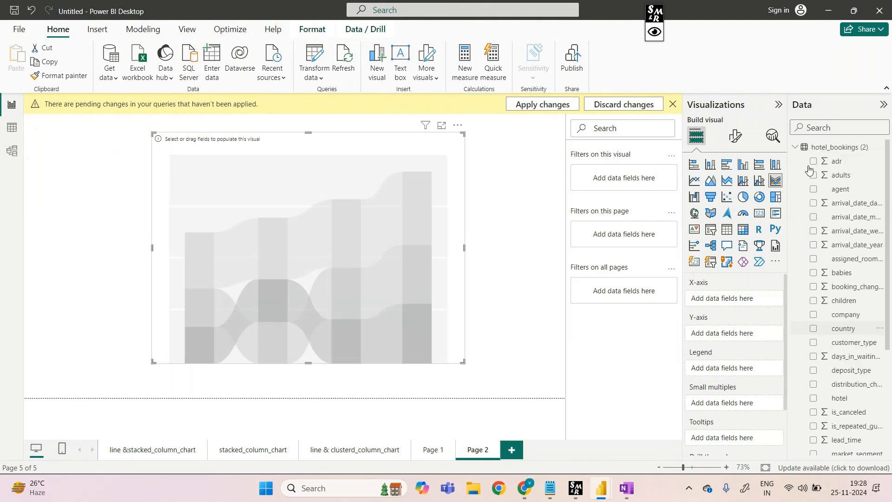
left_click(796, 147)
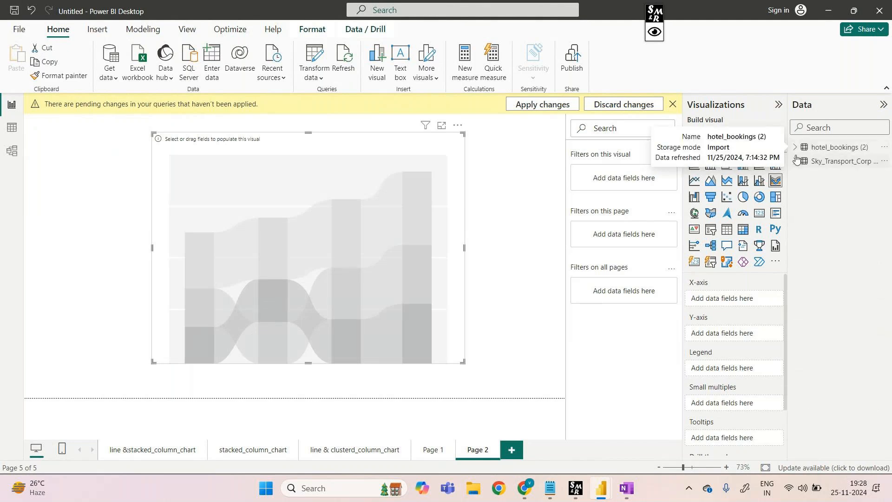
left_click(795, 161)
left_click_drag(850, 300, 749, 302)
left_click_drag(845, 314, 734, 343)
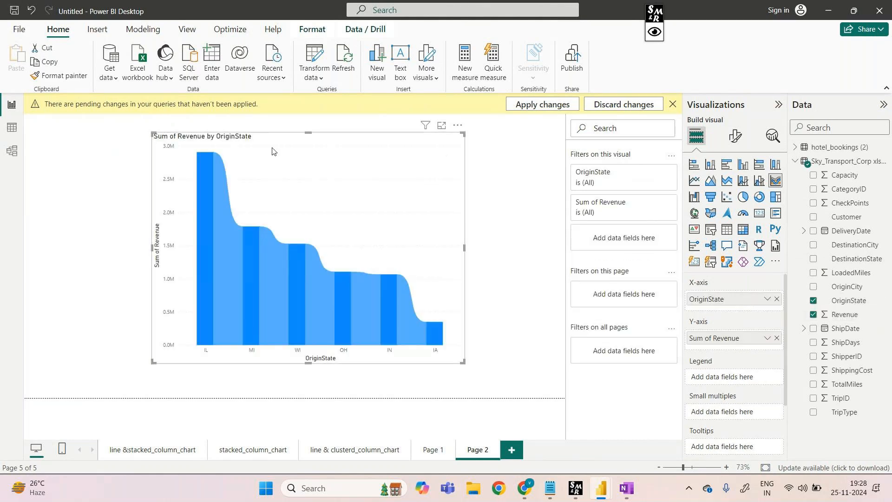
left_click_drag(271, 146, 224, 158)
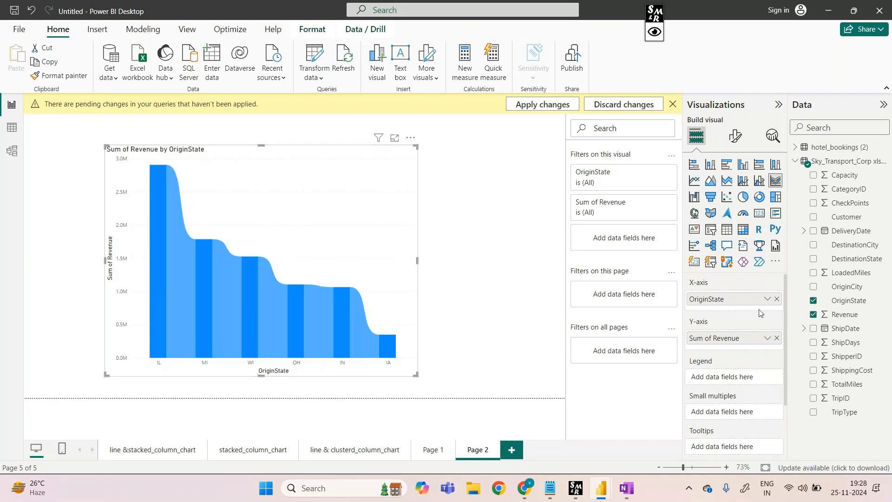
left_click_drag(844, 412, 722, 375)
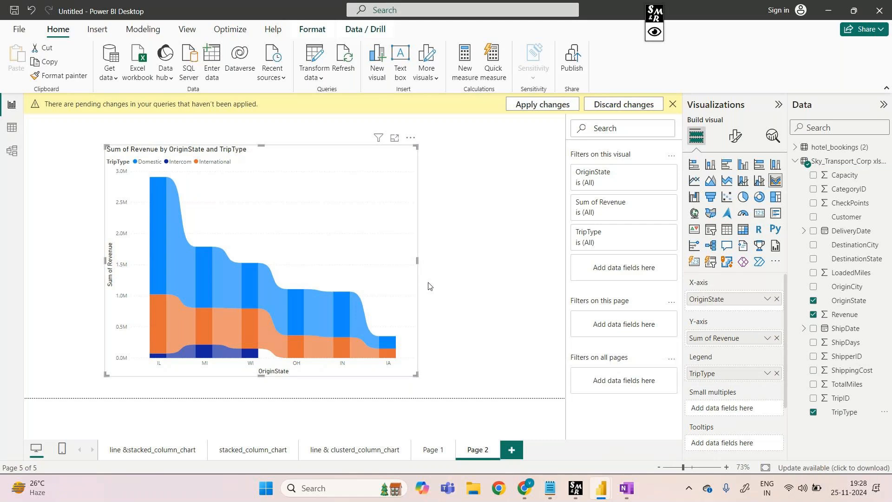
Show the ribbon chart in focus mode and handwrite "Blue colour is domestic portion" beside an arrow with the screen marker
left_click(395, 137)
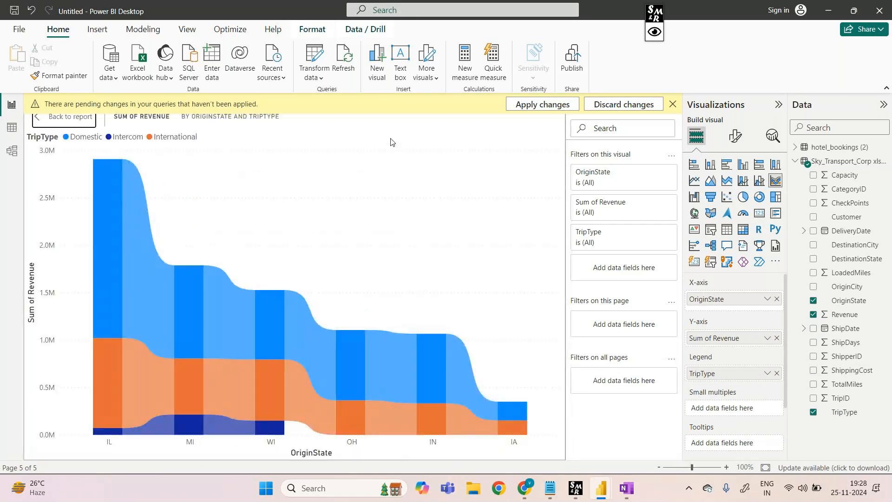
key("ctrl+shift+p")
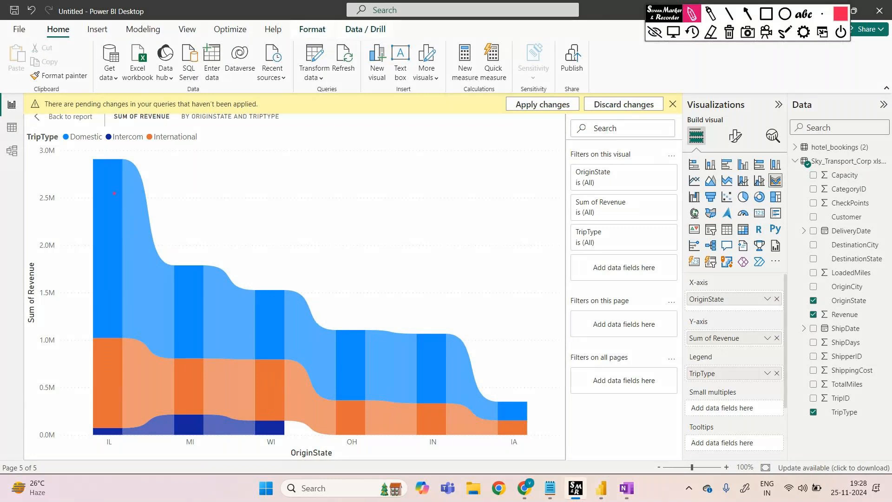
left_click_drag(69, 147, 74, 217)
mouse_move(349, 303)
left_mouse_down()
mouse_move(372, 300)
mouse_move(370, 308)
left_mouse_up()
left_click_drag(416, 278, 418, 291)
mouse_move(425, 278)
left_mouse_down()
mouse_move(425, 290)
mouse_move(447, 291)
left_mouse_up()
left_click_drag(483, 277, 480, 286)
left_click_drag(487, 280, 498, 286)
mouse_move(503, 277)
left_mouse_down()
mouse_move(516, 284)
mouse_move(522, 277)
left_mouse_up()
left_click_drag(526, 276, 527, 283)
left_click_drag(538, 271, 533, 283)
left_click_drag(487, 313, 486, 326)
mouse_move(491, 319)
left_mouse_down()
mouse_move(521, 325)
mouse_move(527, 310)
mouse_move(556, 331)
left_mouse_up()
left_click(542, 316)
left_click_drag(558, 313, 613, 307)
key("super+shift+s")
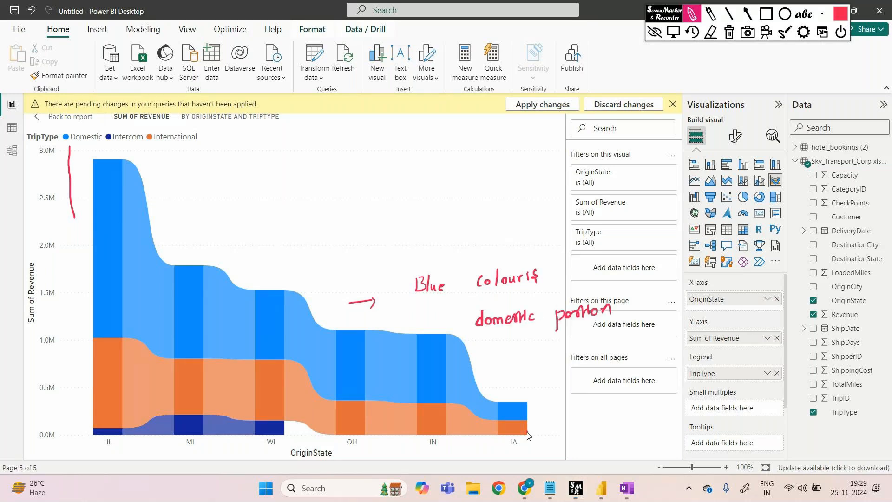
Draw arrows from the orange and dark blue ribbons and label them "International portion" and "Intercom portion"
left_click_drag(528, 432, 545, 446)
mouse_move(576, 431)
left_mouse_down()
mouse_move(578, 444)
mouse_move(633, 444)
mouse_move(665, 428)
left_mouse_up()
mouse_move(693, 429)
left_mouse_down()
mouse_move(694, 446)
mouse_move(702, 435)
mouse_move(737, 437)
left_mouse_up()
left_click_drag(738, 437, 745, 431)
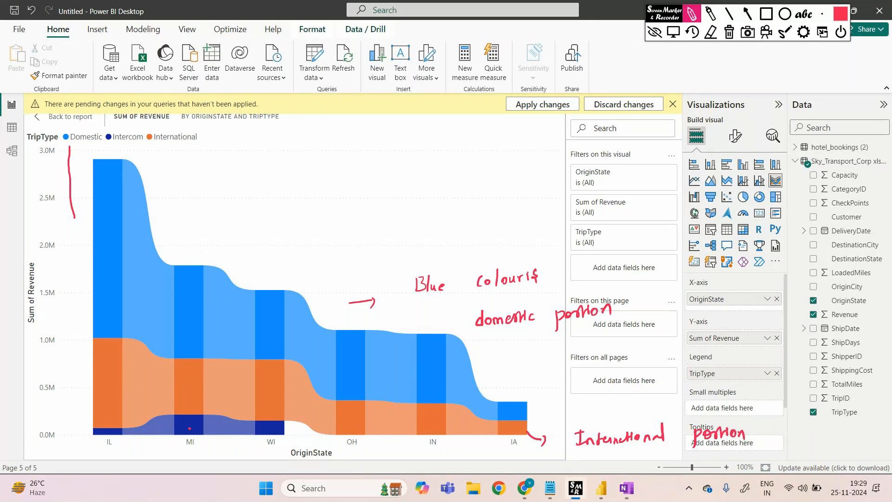
mouse_move(155, 430)
left_mouse_down()
mouse_move(154, 449)
mouse_move(209, 470)
mouse_move(315, 470)
left_mouse_up()
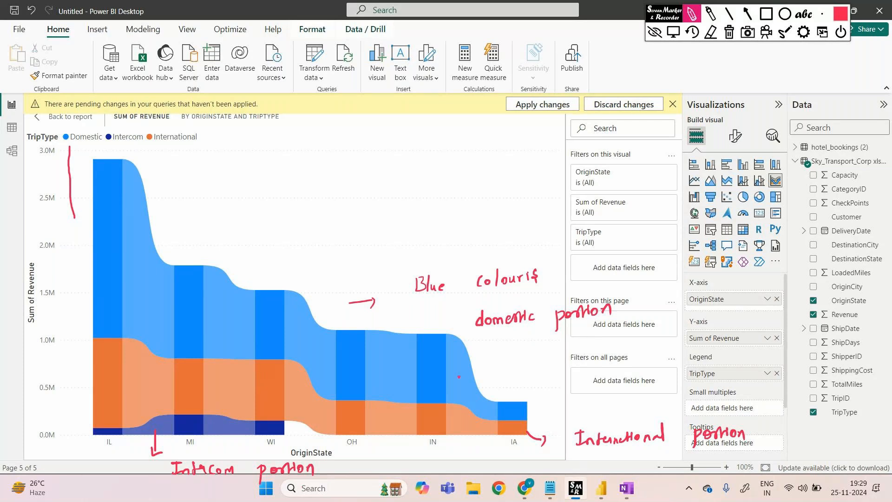
Clear the marker drawings, hide the screen marker tools, and return from focus mode to the report page
left_click(730, 31)
left_click(655, 31)
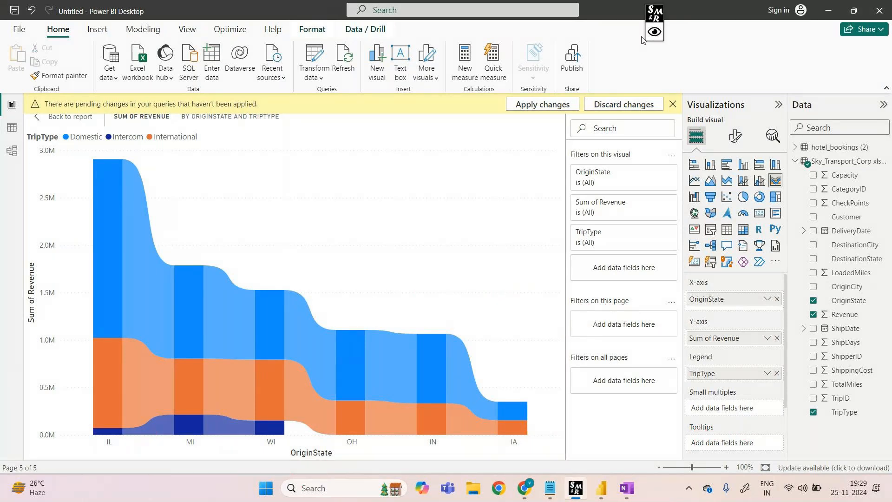
left_click(70, 116)
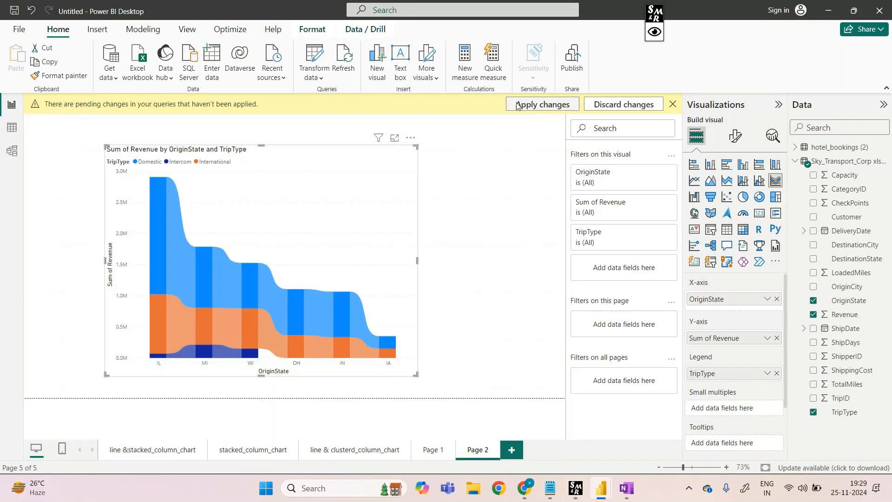
Add a new report page and insert a pie chart, moved down and enlarged on the canvas
left_click(512, 450)
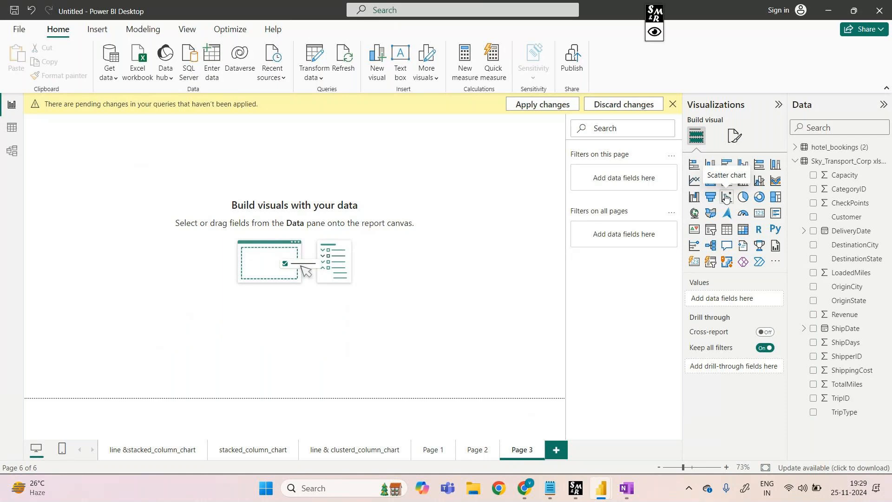
left_click(742, 197)
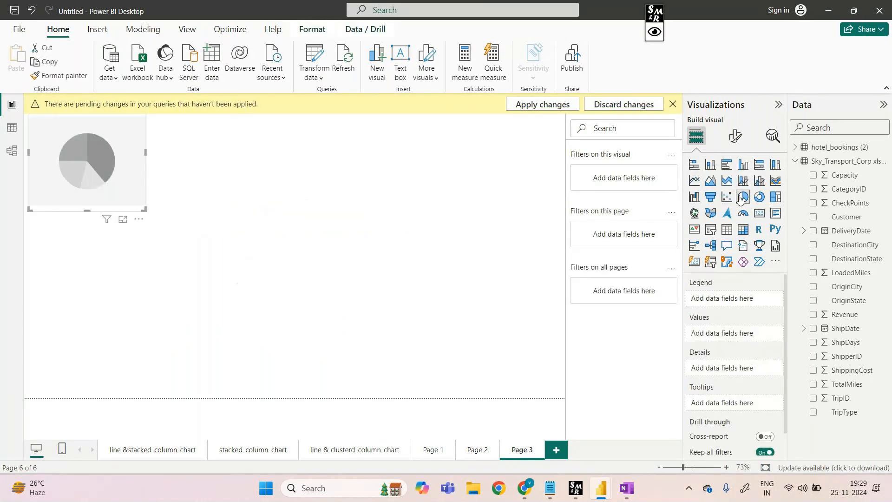
left_click_drag(96, 118, 114, 187)
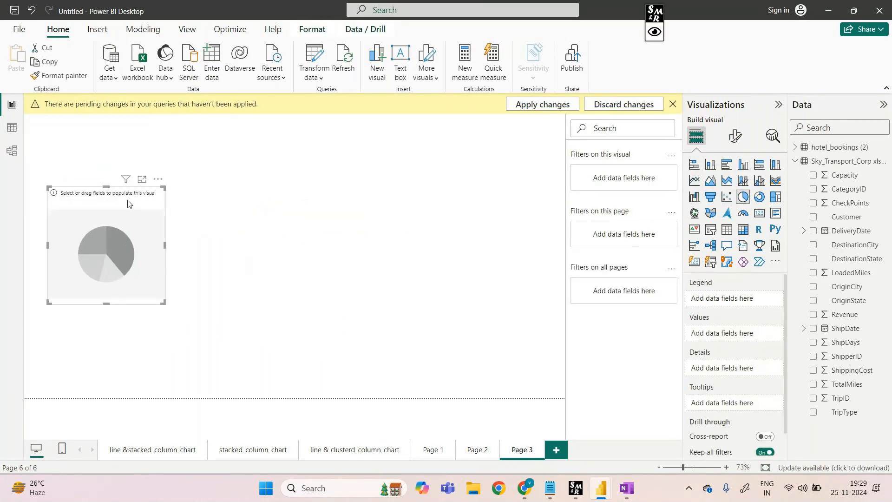
left_click_drag(162, 189, 322, 147)
left_click_drag(321, 303, 320, 345)
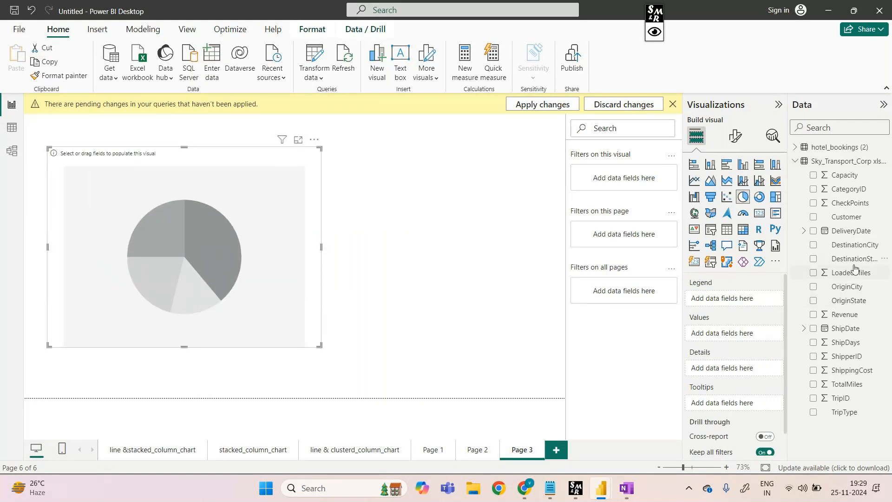
Set the pie chart's legend to hotel and its values to is_canceled from hotel_bookings (2), and move the chart toward the canvas centre
left_click(796, 161)
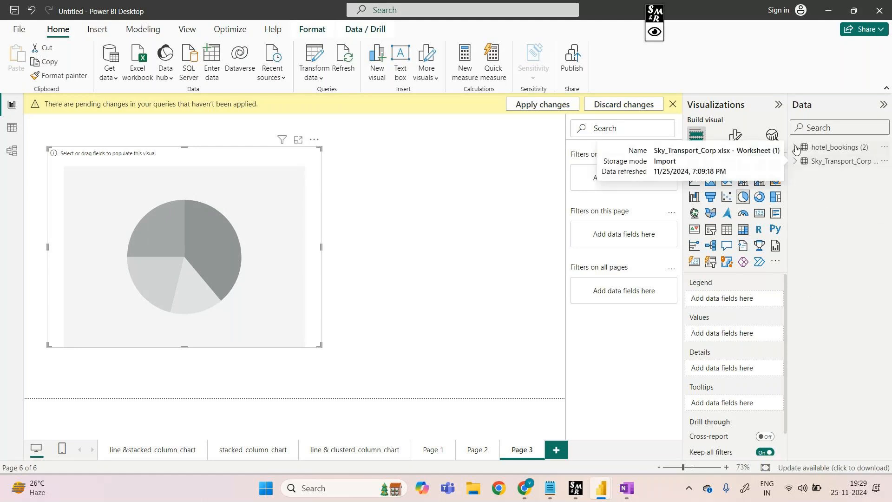
left_click(796, 148)
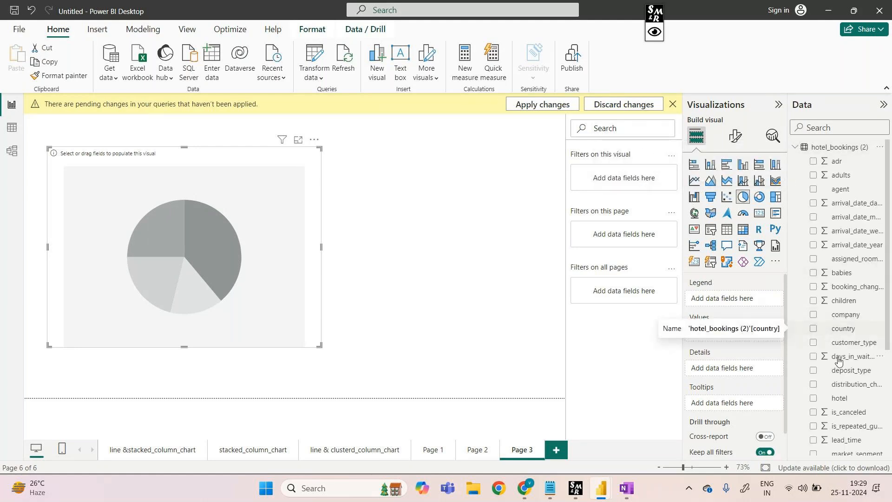
left_click_drag(839, 398, 727, 296)
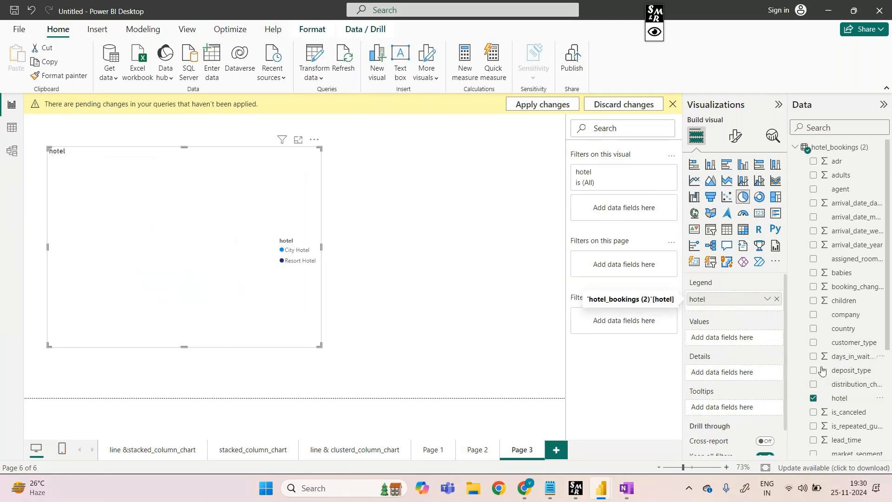
scroll(836, 400, "down", 3)
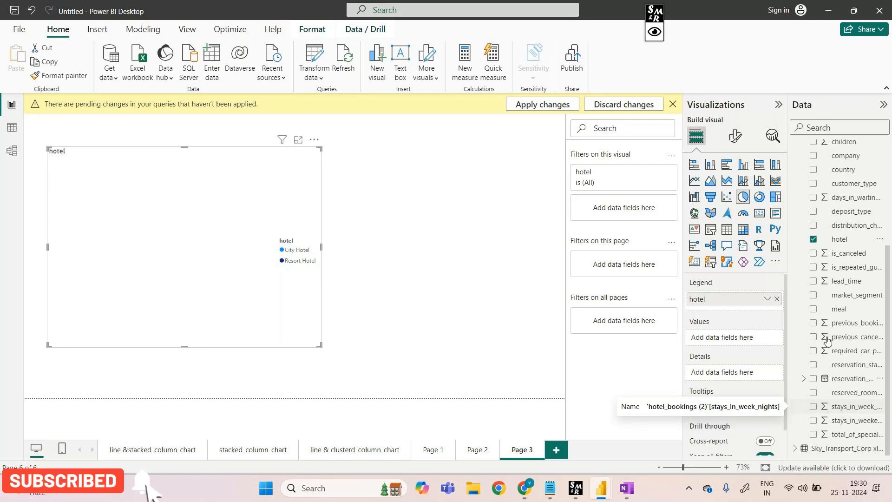
left_click_drag(849, 259, 741, 345)
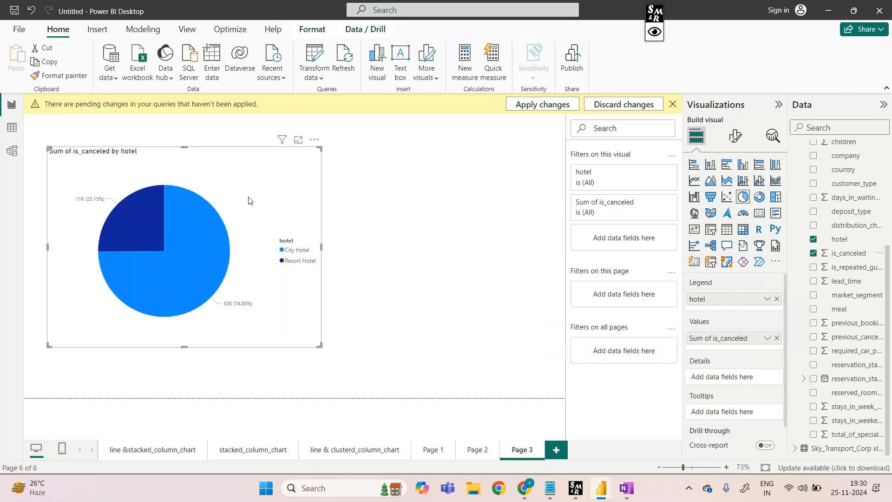
left_click_drag(227, 173, 315, 185)
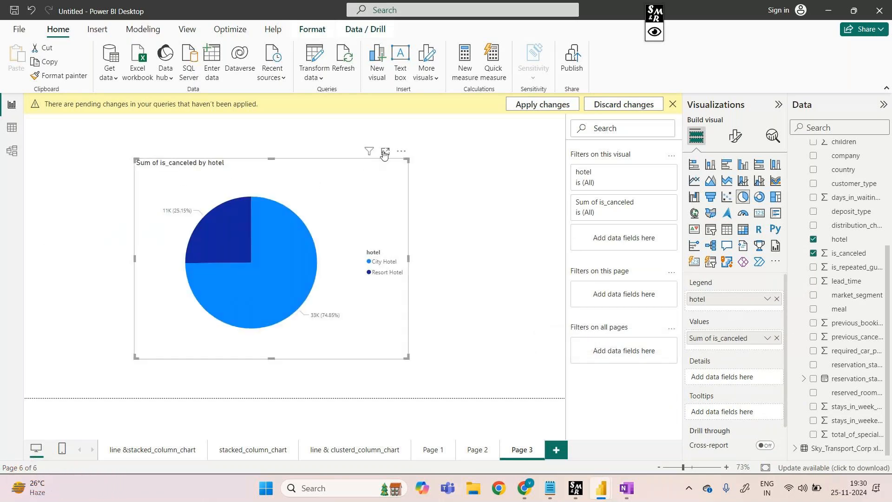
Show the pie chart in focus mode, mark the light blue slice and the City Hotel legend entry, and remove the marks
left_click(384, 153)
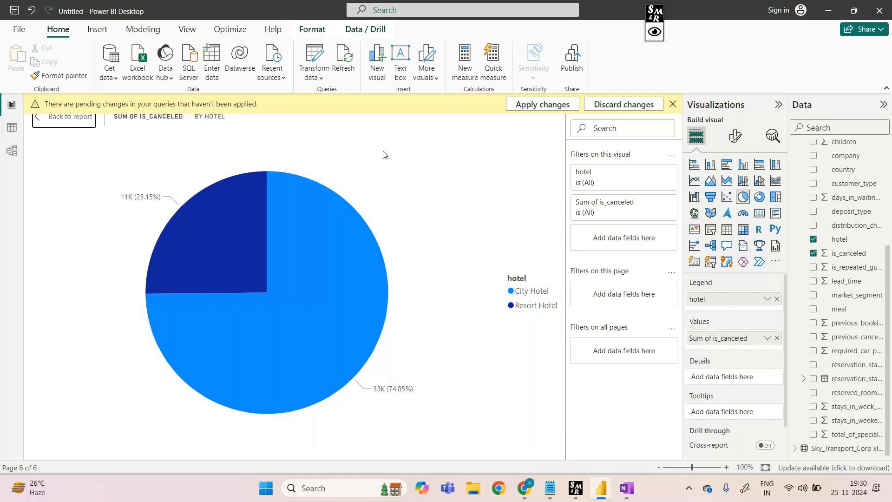
left_click(654, 32)
left_click(692, 14)
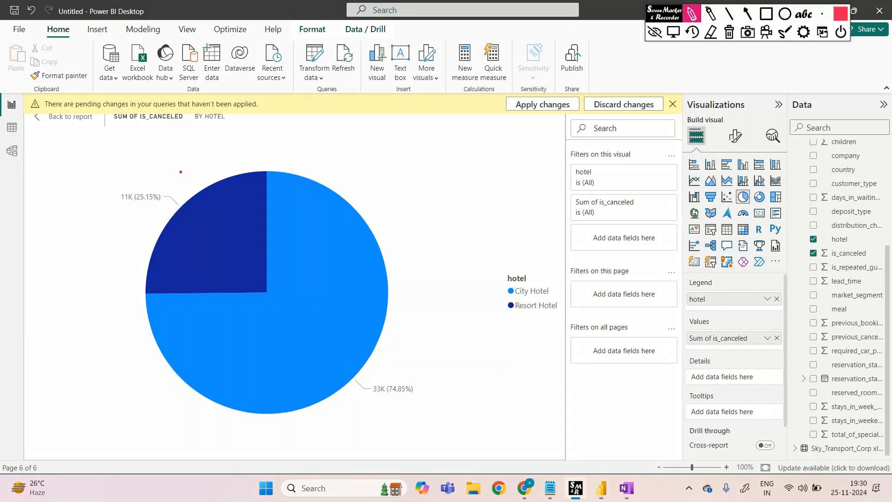
mouse_move(398, 297)
left_mouse_down()
mouse_move(431, 299)
mouse_move(419, 342)
left_mouse_up()
mouse_move(509, 298)
left_mouse_down()
mouse_move(555, 298)
mouse_move(558, 274)
mouse_move(499, 274)
mouse_move(497, 297)
mouse_move(507, 298)
left_mouse_up()
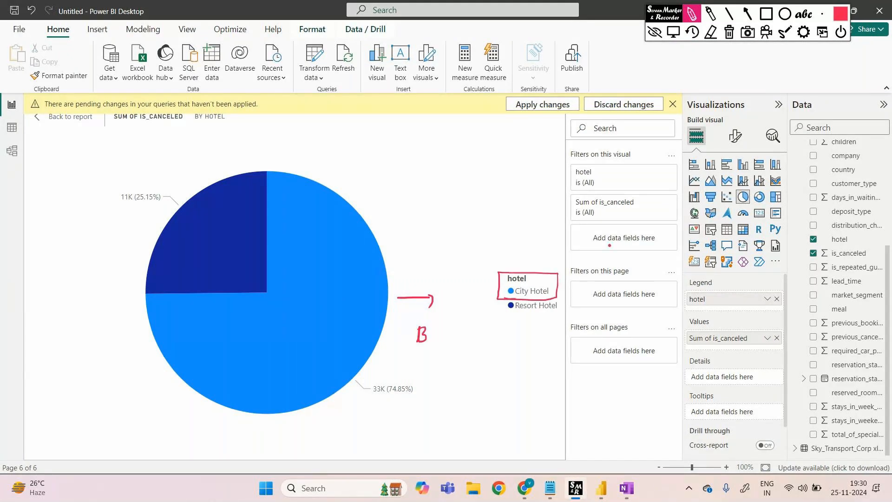
left_click(656, 32)
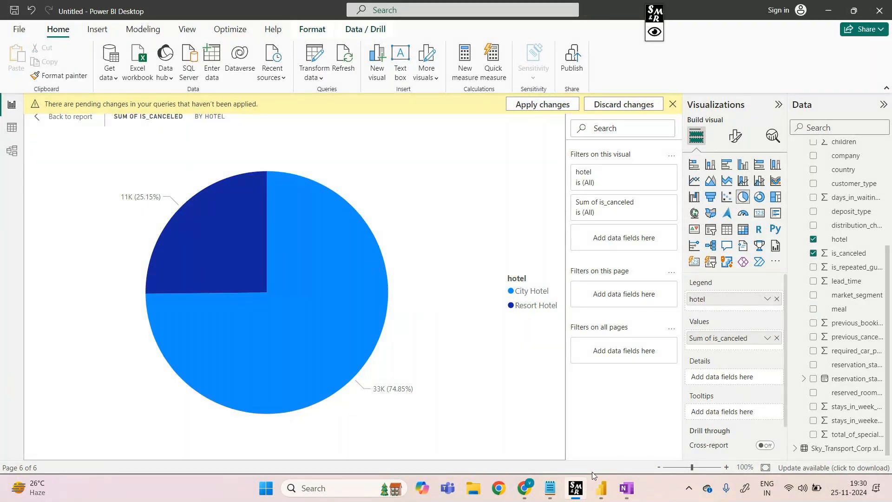
Show the hotel_bookings (2) table data, list the hotel column's filter values, and bring up the screen marker pen
left_click(12, 128)
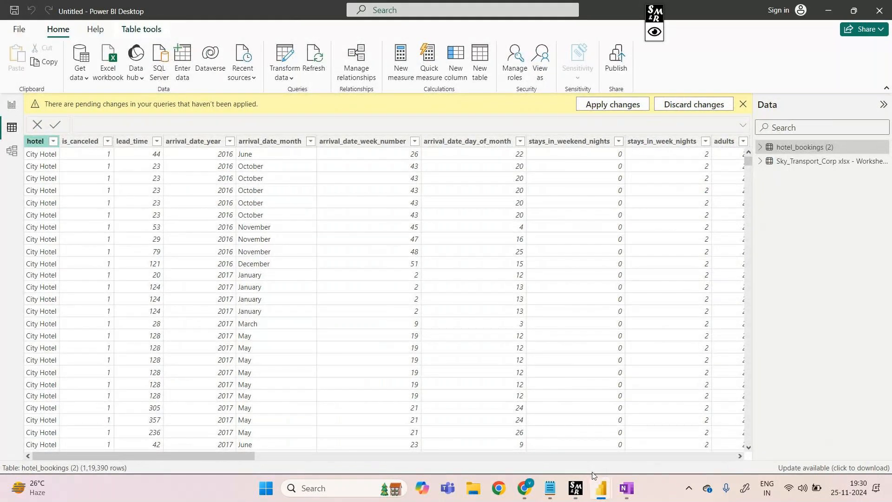
left_click(53, 142)
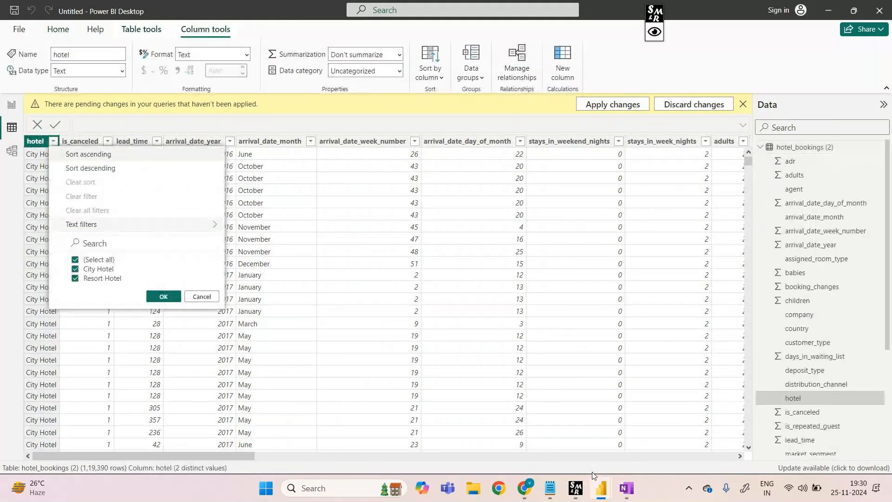
left_click(652, 33)
left_click(692, 15)
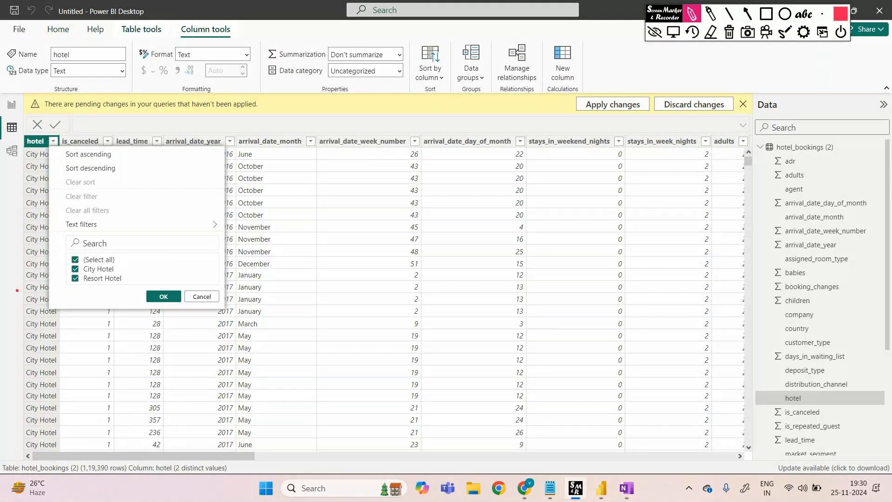
Box and brace the hotel column's filter values, draw an arrow beside them, and write "two"
left_click_drag(61, 251, 86, 304)
mouse_move(148, 242)
left_mouse_down()
mouse_move(142, 295)
mouse_move(69, 305)
left_mouse_up()
left_click_drag(60, 252, 123, 249)
mouse_move(163, 240)
left_mouse_down()
mouse_move(174, 261)
mouse_move(167, 288)
left_mouse_up()
left_click_drag(210, 259, 223, 259)
left_click_drag(209, 266, 228, 264)
mouse_move(284, 245)
left_mouse_down()
mouse_move(300, 265)
mouse_move(309, 263)
left_mouse_up()
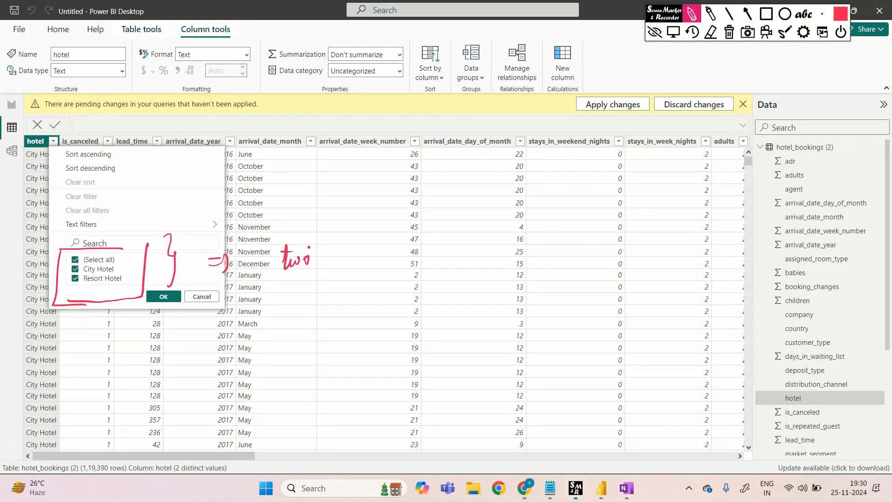
Continue the handwritten note with "unique things" and draw a downward arrow from the boxed hotel values
left_click_drag(362, 253, 373, 263)
mouse_move(375, 264)
left_mouse_down()
mouse_move(380, 255)
mouse_move(388, 263)
mouse_move(395, 255)
mouse_move(423, 261)
left_mouse_up()
left_click_drag(473, 257, 467, 264)
left_click_drag(477, 257, 477, 262)
mouse_move(413, 299)
left_mouse_down()
mouse_move(414, 321)
mouse_move(415, 302)
left_mouse_up()
left_click_drag(419, 302, 426, 316)
left_click(434, 308)
left_click_drag(430, 304, 434, 315)
mouse_move(447, 305)
left_mouse_down()
mouse_move(449, 320)
mouse_move(436, 326)
mouse_move(448, 300)
left_mouse_up()
left_click_drag(449, 303, 441, 319)
left_click_drag(94, 298, 85, 353)
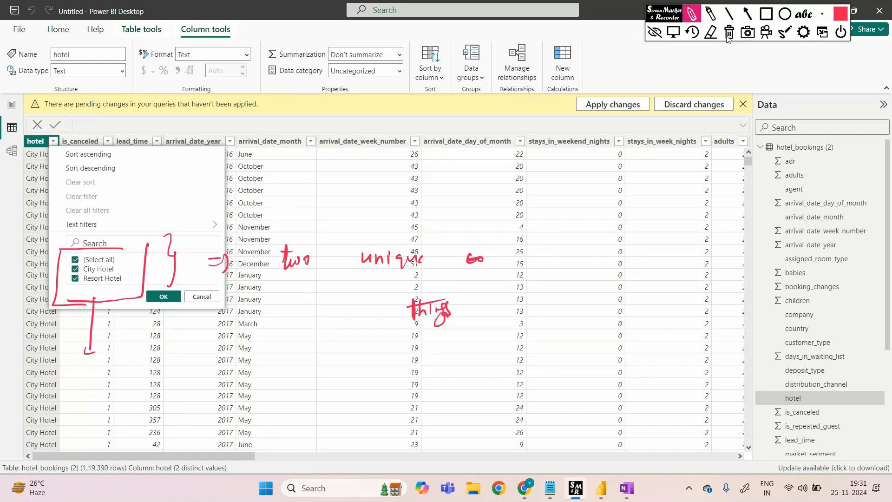
Clear the marker drawings, list the is_canceled column's filter values, and bring the marker pen back
left_click(656, 34)
left_click(641, 39)
left_click(107, 141)
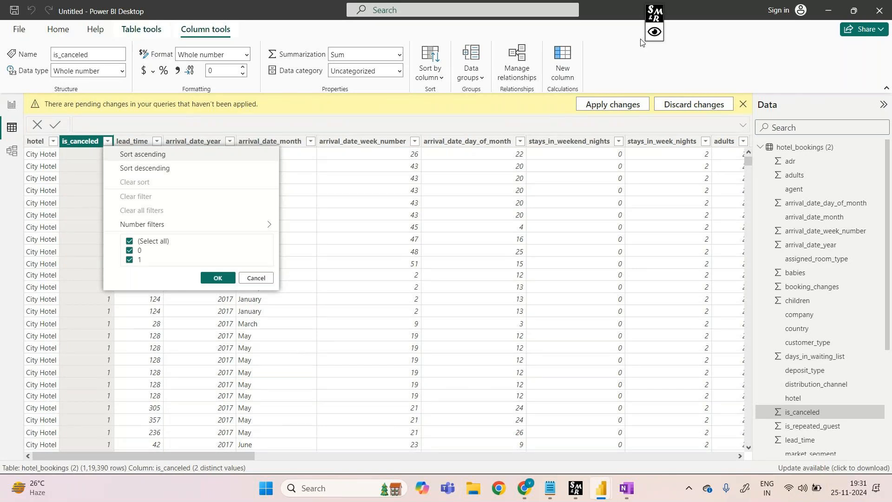
left_click(655, 14)
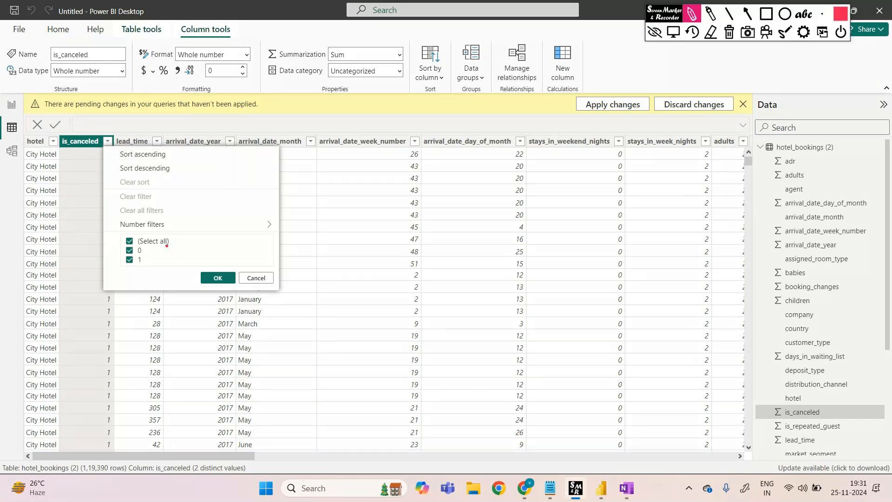
Brace the is_canceled filter values, draw an arrow from them, and write 0 and 1 grouped by a second brace
left_click_drag(168, 238, 161, 286)
left_click_drag(210, 254, 281, 264)
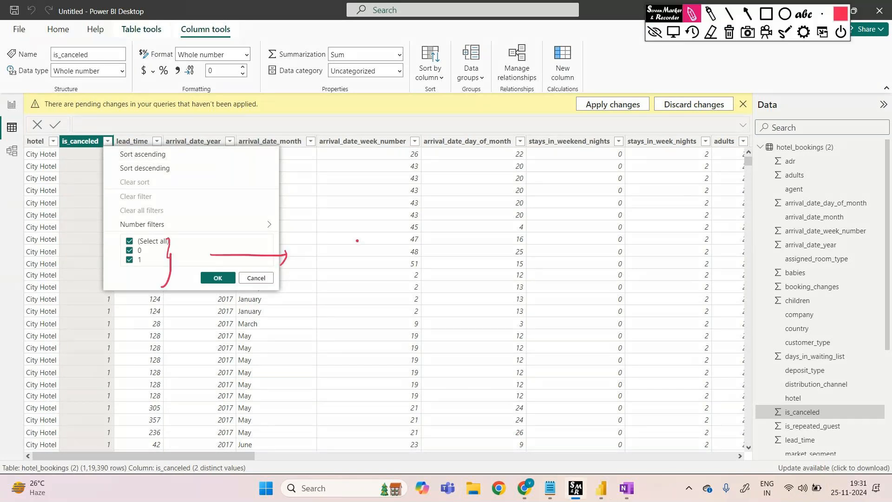
left_click_drag(357, 241, 356, 242)
left_click_drag(358, 284, 364, 341)
left_click_drag(395, 241, 394, 273)
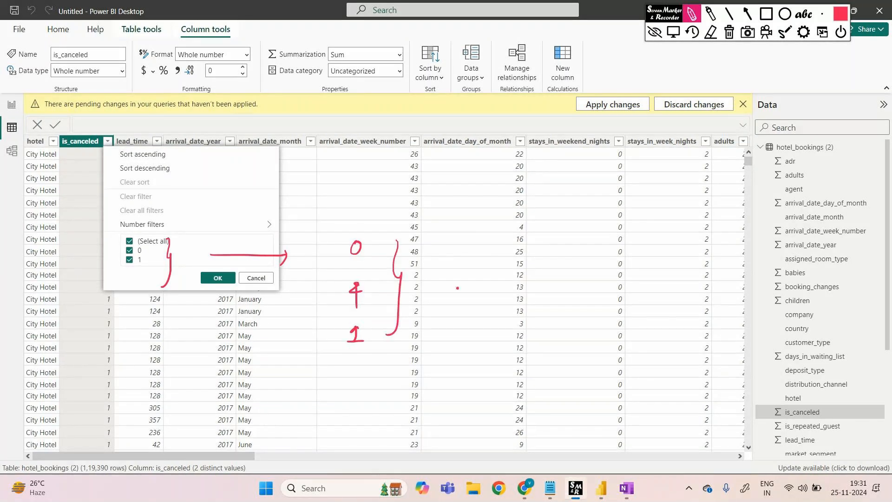
Write "only these two among entire column It is repeated" beside the handwritten 0 and 1
left_click_drag(450, 274, 449, 276)
left_click_drag(464, 281, 482, 296)
mouse_move(517, 261)
left_mouse_down()
mouse_move(525, 280)
mouse_move(553, 270)
left_mouse_up()
left_click_drag(486, 328, 516, 325)
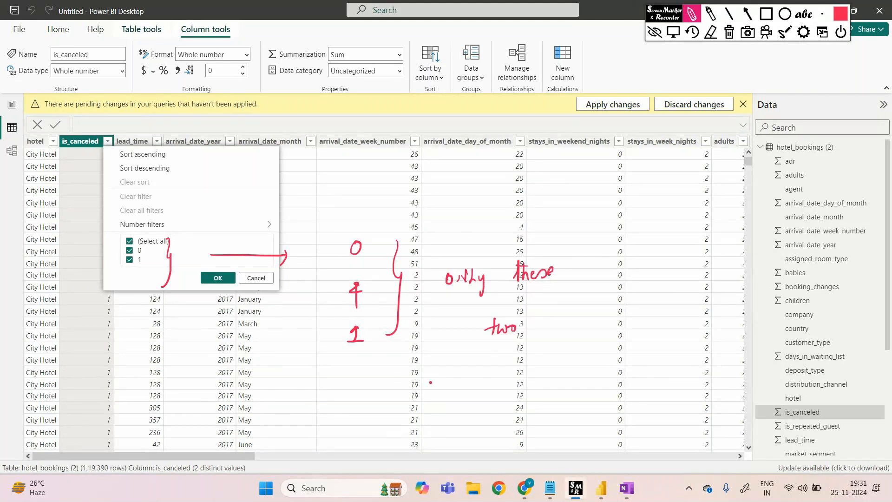
left_click_drag(431, 377, 697, 365)
mouse_move(513, 421)
left_mouse_down()
mouse_move(525, 429)
mouse_move(584, 420)
left_mouse_up()
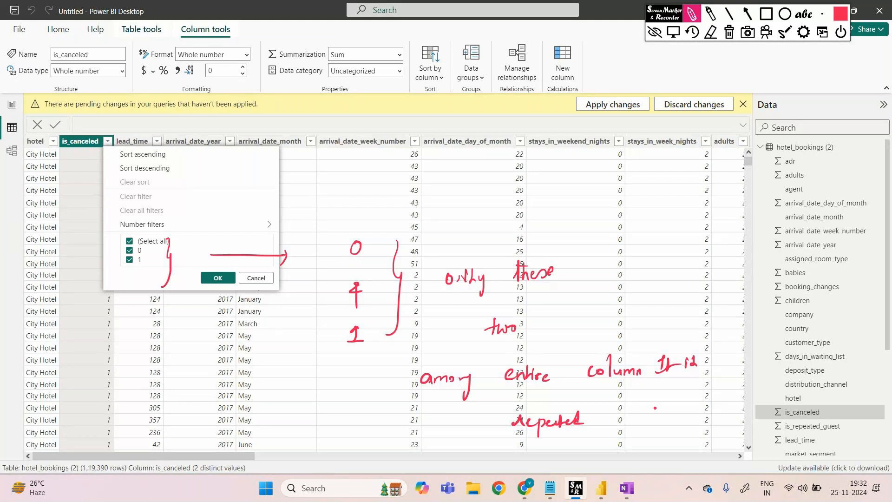
Underline the handwritten 0 and 1, draw an arrow above them, and write "distinct values In column" and "unique values"
left_click_drag(341, 264, 369, 263)
left_click_drag(338, 365, 369, 365)
left_click_drag(397, 166, 404, 186)
left_click(711, 31)
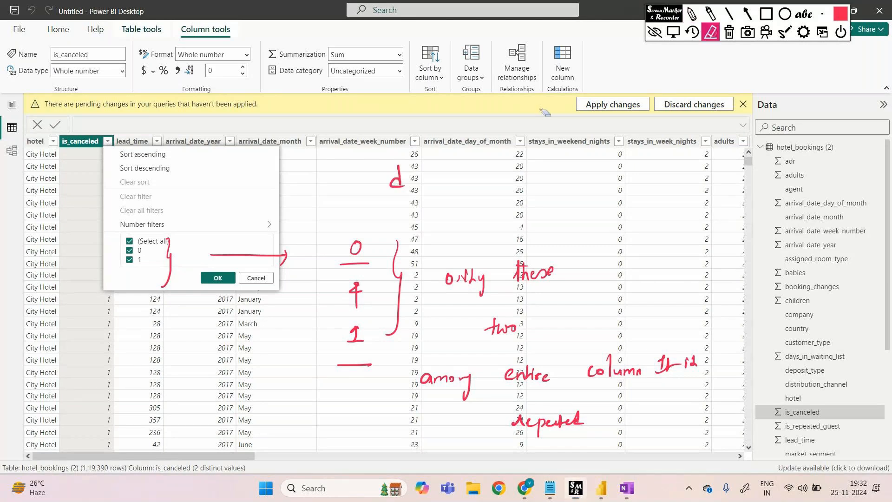
left_click(693, 29)
left_click(692, 15)
left_click_drag(368, 224, 386, 215)
mouse_move(419, 182)
left_mouse_down()
mouse_move(427, 192)
mouse_move(489, 180)
mouse_move(503, 190)
mouse_move(602, 187)
left_mouse_up()
left_click_drag(663, 175, 704, 184)
left_click_drag(610, 229, 628, 235)
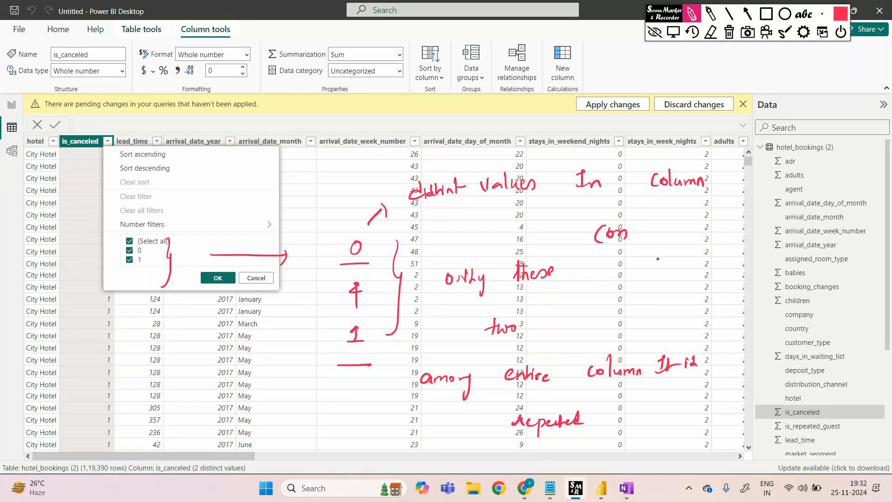
mouse_move(614, 269)
left_mouse_down()
mouse_move(617, 277)
mouse_move(726, 276)
mouse_move(726, 288)
left_mouse_up()
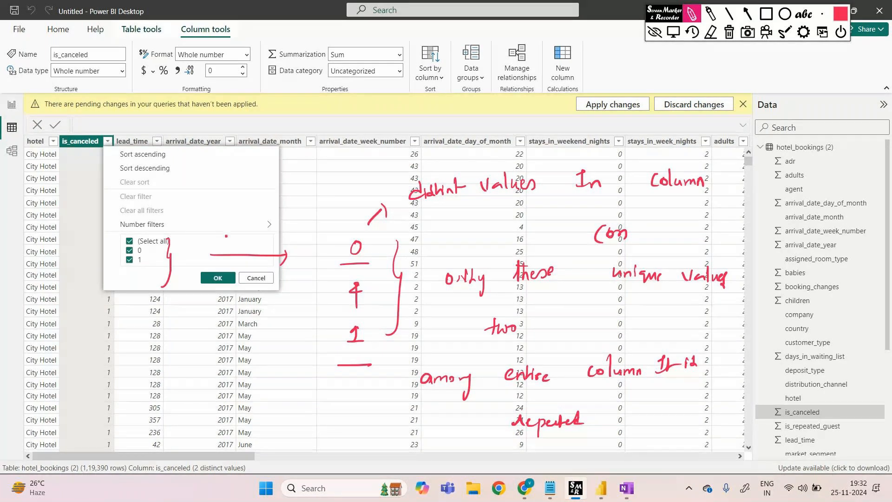
Clear the marker drawings, close the is_canceled filter list, and switch to the GoTo Meeting page in the browser
left_click(655, 32)
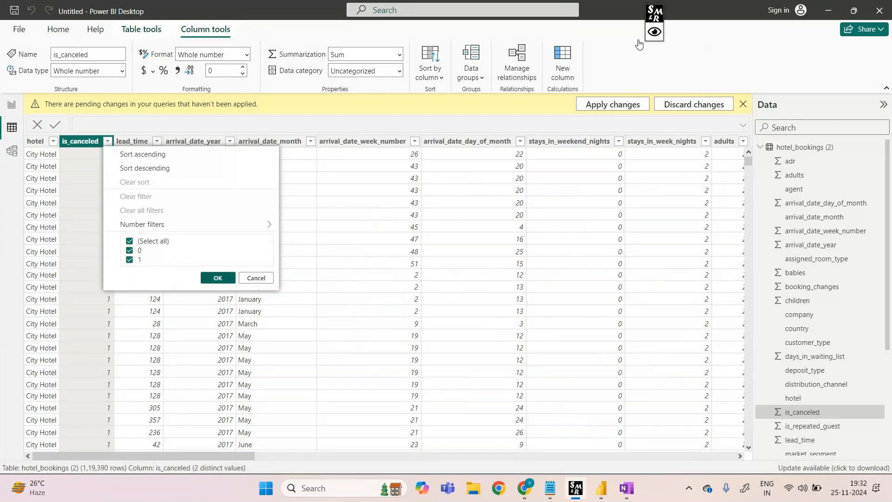
left_click(641, 44)
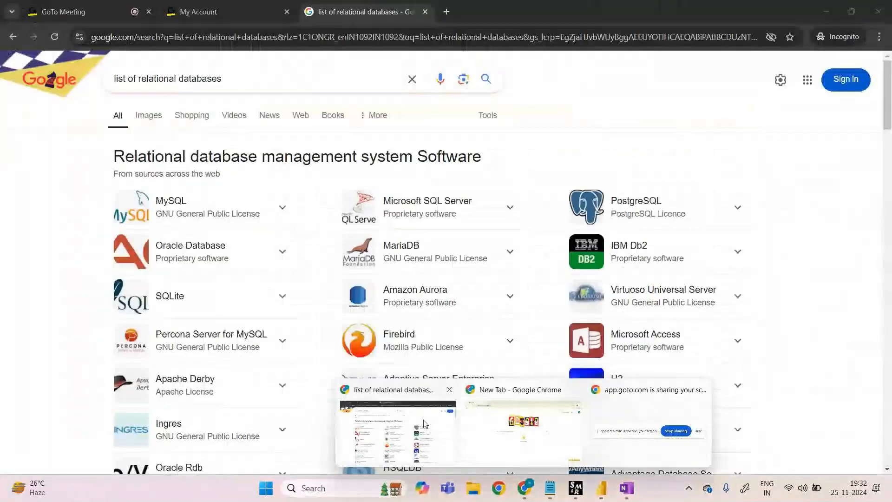
left_click(423, 420)
left_click(102, 4)
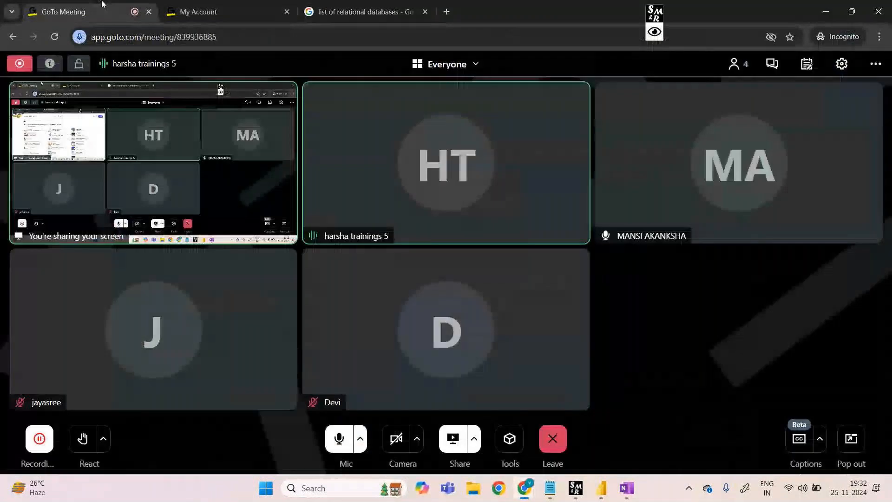
Look at the Power Query Editor window, then return to Power BI Desktop and show the pie chart in report view
mouse_move(606, 486)
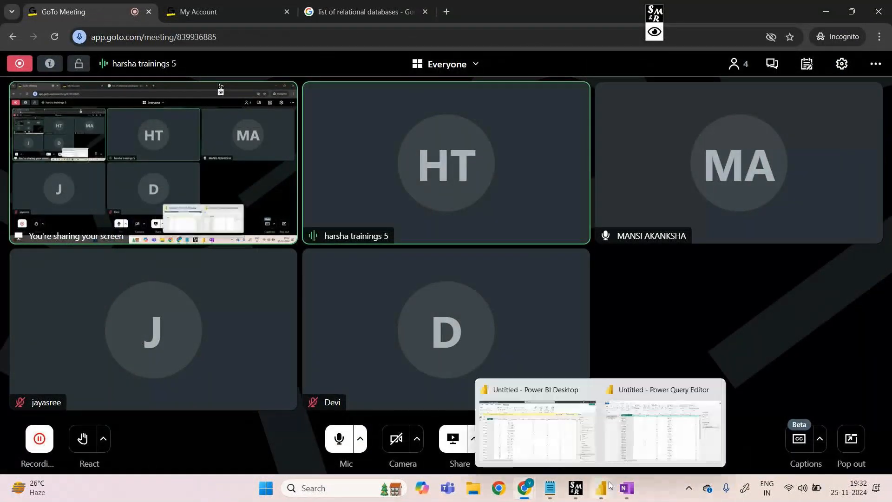
mouse_move(649, 442)
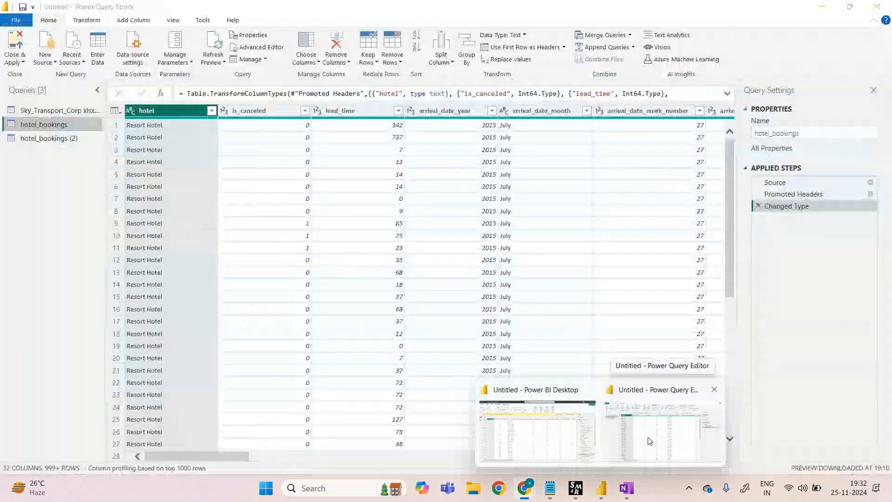
left_click(649, 442)
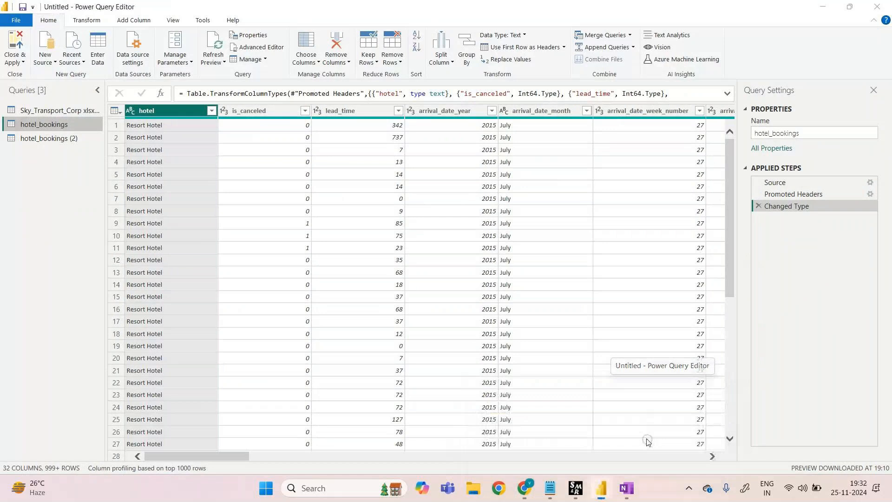
mouse_move(606, 475)
left_click(565, 431)
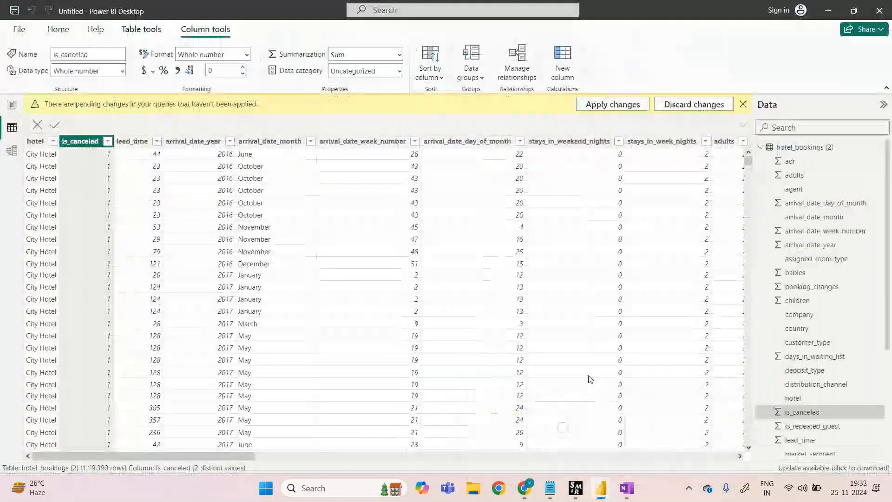
left_click(12, 105)
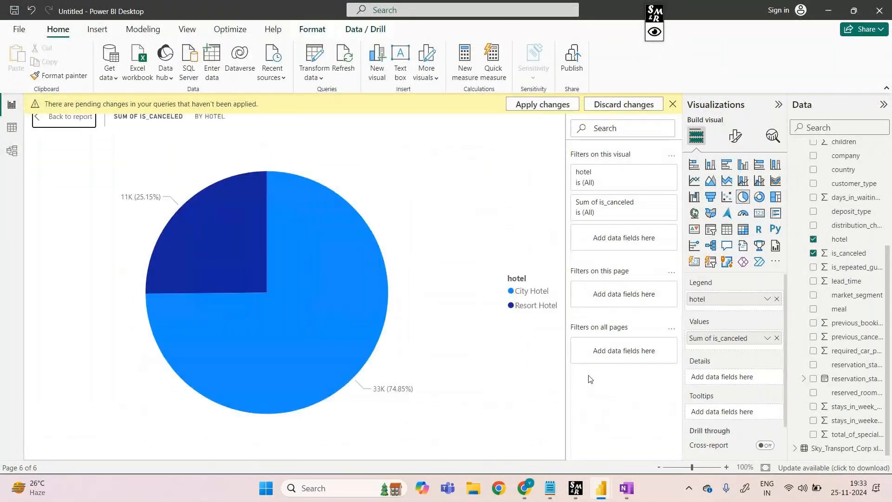
Bring up the marker pen and write "100" inside a hand-drawn box above the pie chart
left_click(654, 33)
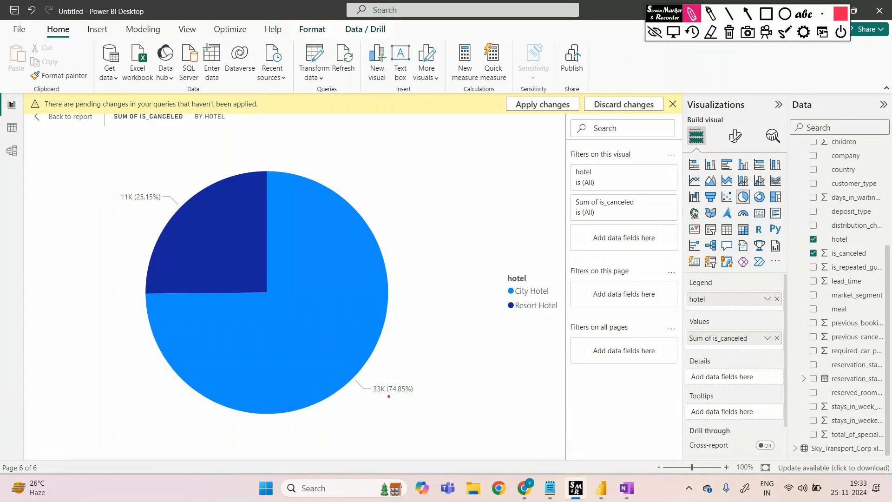
mouse_move(400, 145)
left_mouse_down()
mouse_move(400, 156)
mouse_move(416, 150)
left_mouse_up()
left_click_drag(396, 164, 426, 163)
mouse_move(435, 132)
left_mouse_down()
mouse_move(434, 163)
mouse_move(426, 163)
left_mouse_up()
mouse_move(434, 132)
left_mouse_down()
mouse_move(400, 134)
mouse_move(396, 164)
left_mouse_up()
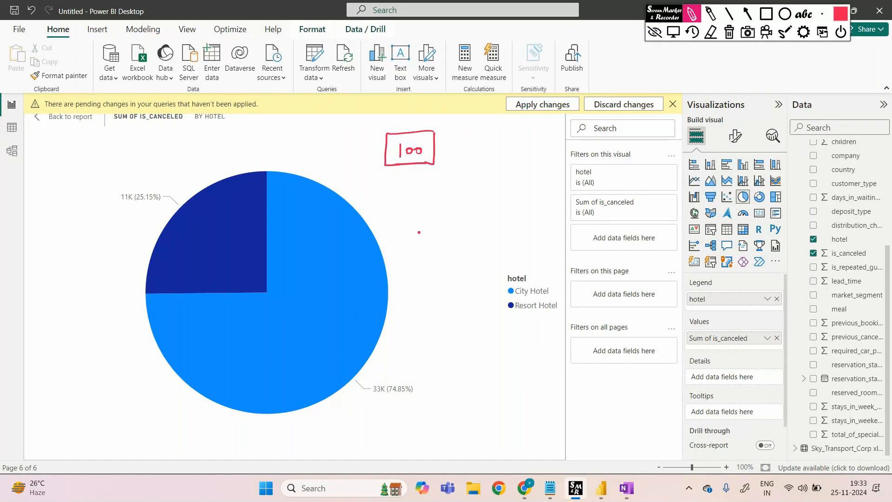
Draw arrows from the two pie slices and label them "City hotel" and "Resort hotel" by hand
left_click_drag(397, 255, 416, 264)
mouse_move(415, 305)
left_mouse_down()
mouse_move(409, 315)
mouse_move(426, 316)
left_mouse_up()
left_click_drag(430, 307, 434, 323)
left_click_drag(445, 302, 452, 316)
left_click_drag(454, 308, 467, 316)
left_click_drag(467, 304, 476, 307)
mouse_move(144, 255)
left_mouse_down()
mouse_move(105, 261)
mouse_move(111, 276)
left_mouse_up()
mouse_move(41, 222)
left_mouse_down()
mouse_move(49, 235)
mouse_move(93, 222)
left_mouse_up()
left_click_drag(36, 263, 55, 275)
left_click_drag(50, 264, 58, 263)
left_click_drag(57, 271, 69, 275)
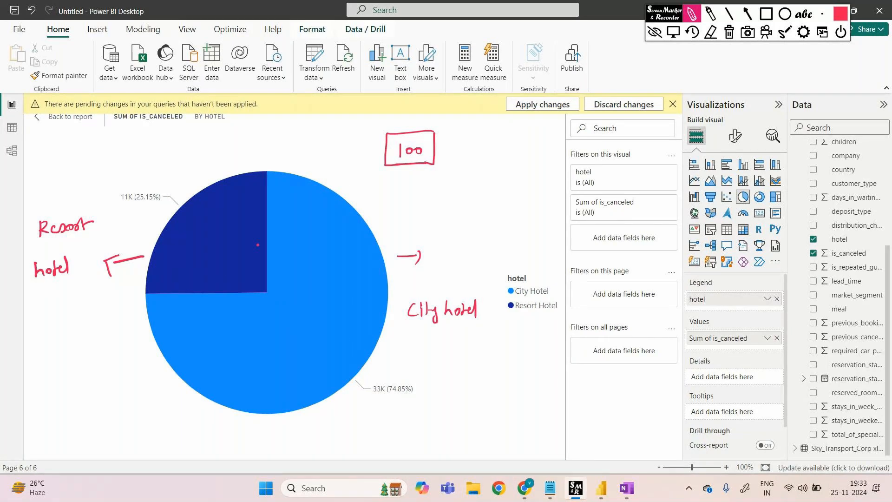
Clear the handwritten pie chart labels and return from focus mode to the report page
left_click(655, 32)
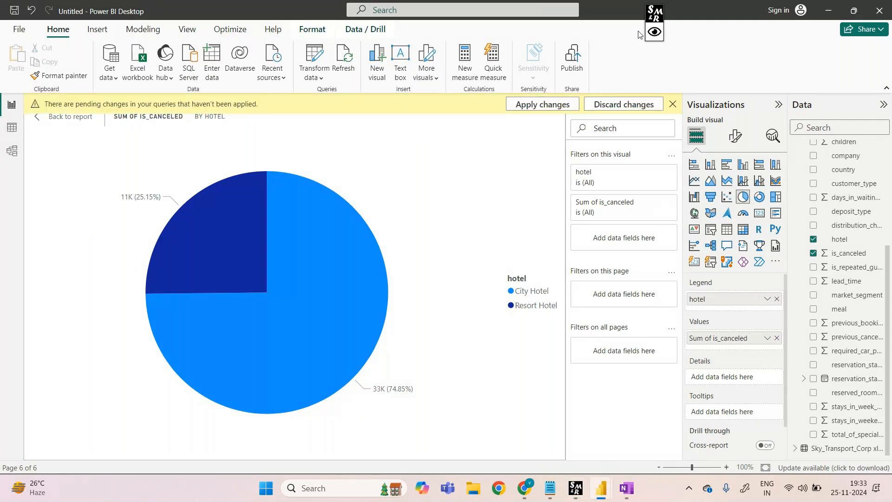
key("Escape")
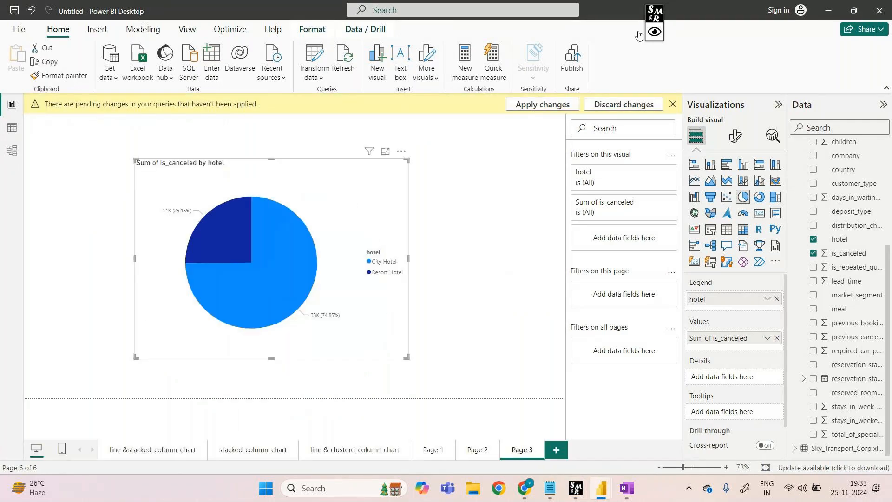
Add a new report page, insert a donut chart, and move it toward the canvas centre
key("ctrl+m")
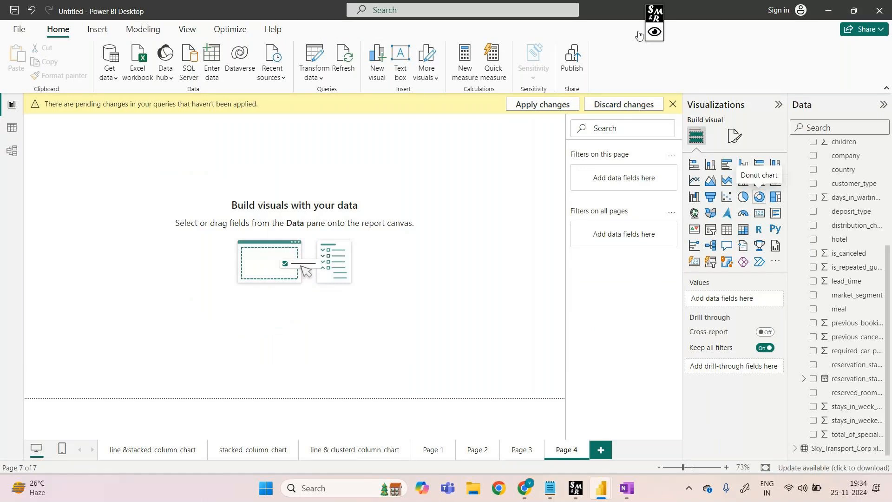
left_click(759, 197)
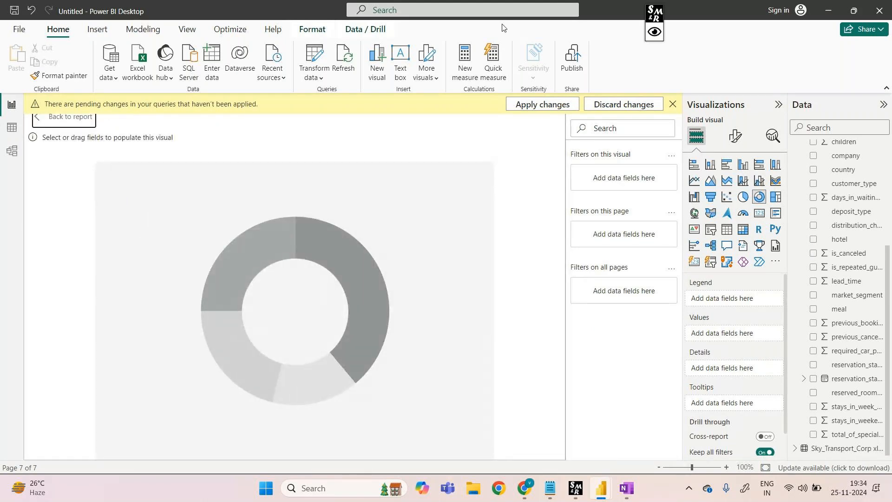
left_click(65, 121)
left_click_drag(87, 133, 204, 218)
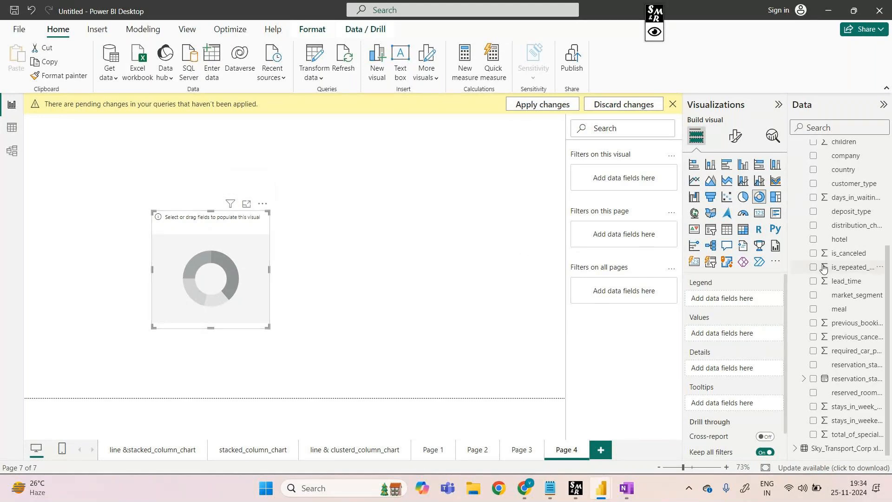
Set the donut chart's legend to OriginState and its values to Revenue from Sky_Transport_Corp, and show it in focus mode
scroll(830, 262, "up", 3)
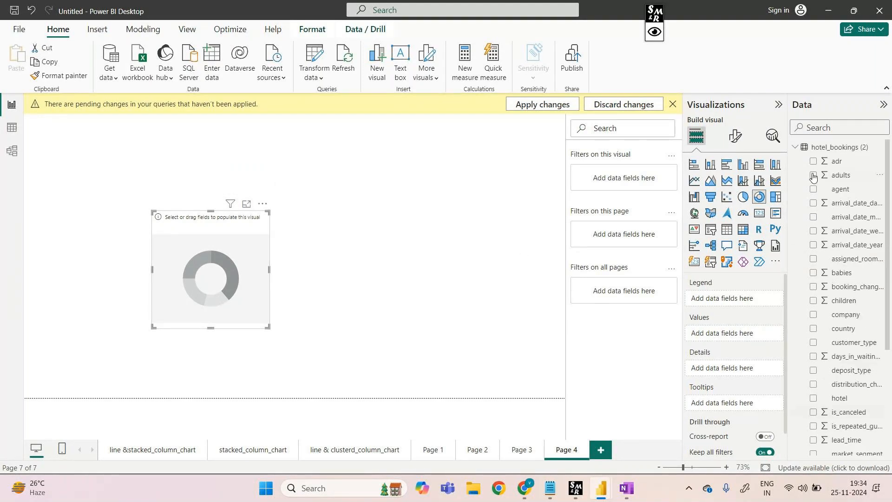
left_click(796, 148)
left_click(795, 161)
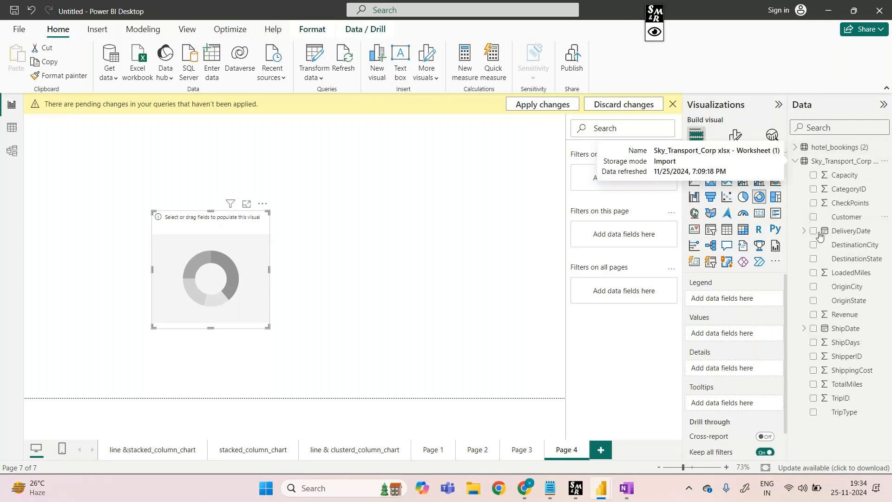
left_click_drag(846, 310, 770, 302)
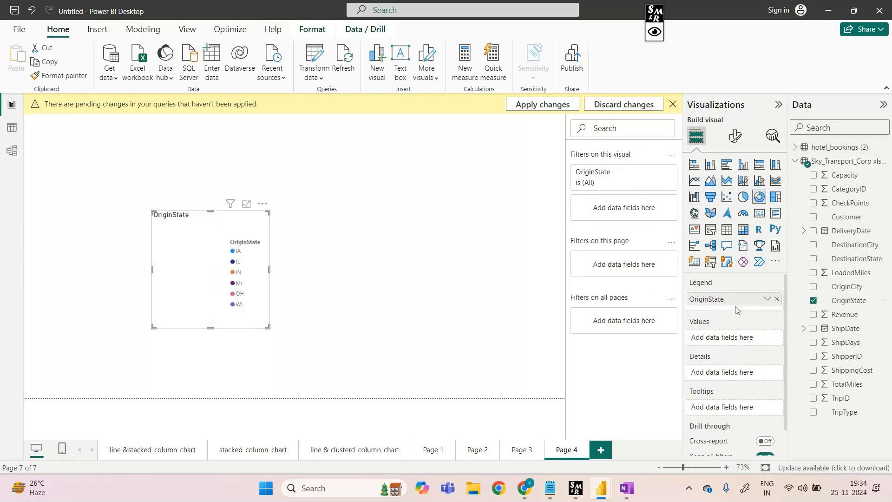
left_click_drag(844, 320, 741, 343)
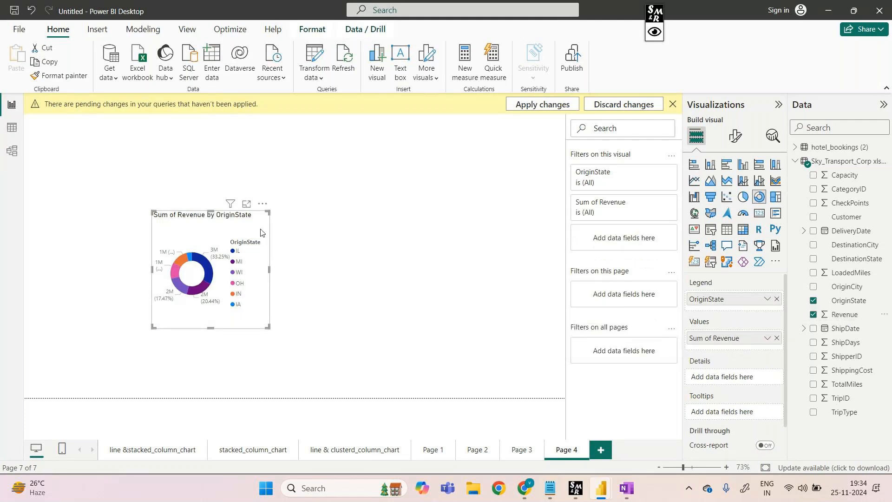
left_click(246, 204)
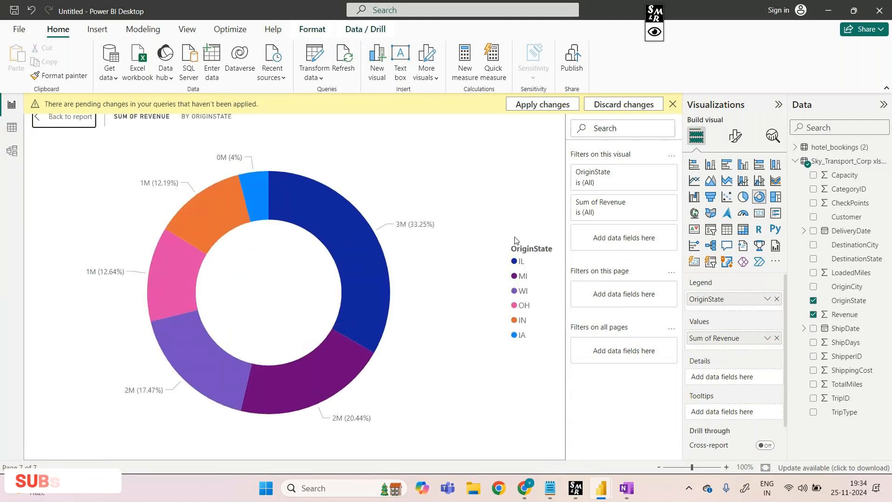
With the donut chart in focus mode, draw freehand arrows and lines linking each OriginState legend entry to its matching slice
mouse_move(373, 292)
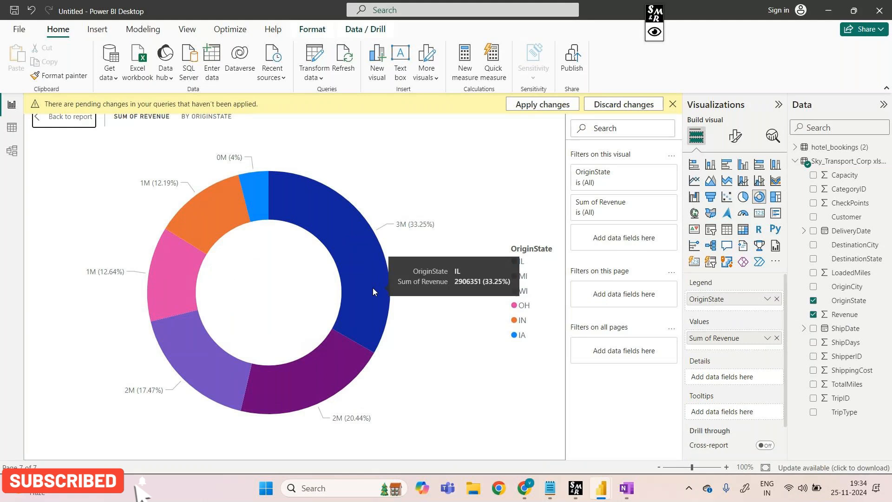
key("Escape")
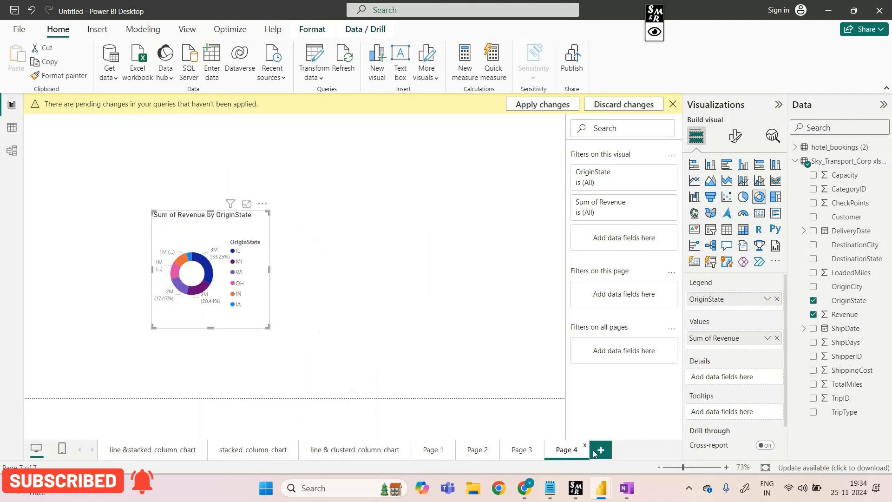
left_click(245, 206)
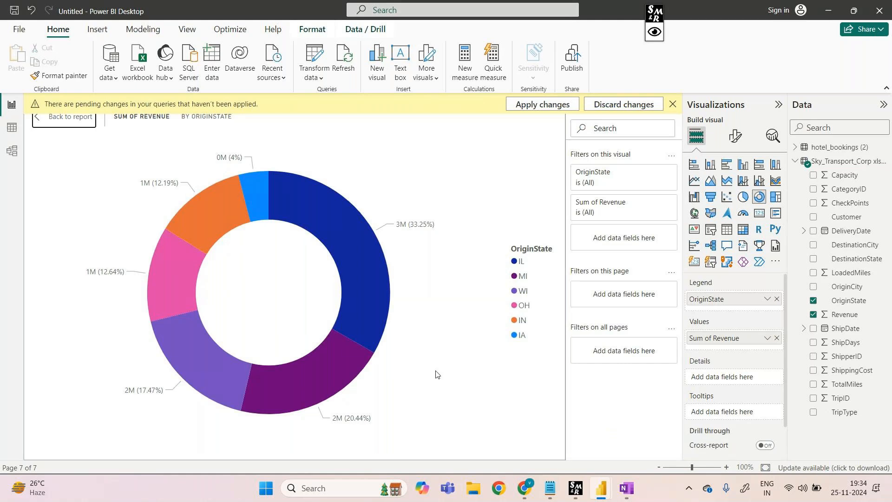
key("ctrl+shift+p")
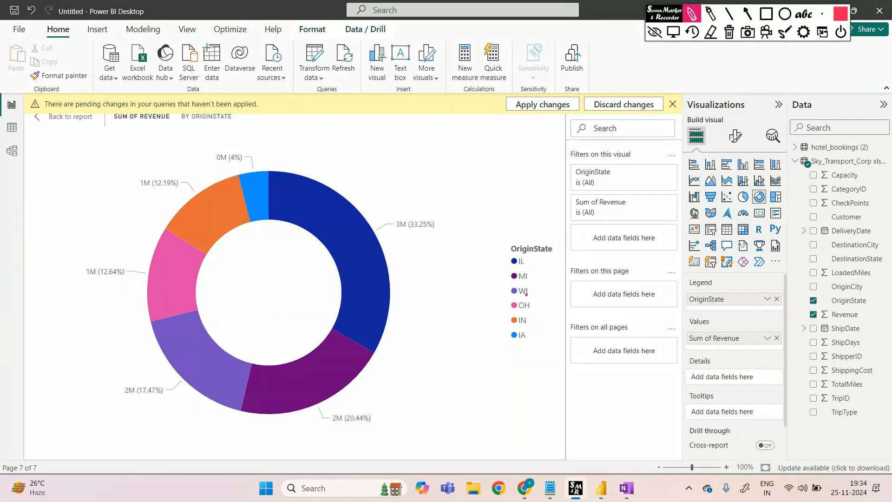
mouse_move(510, 263)
left_mouse_down()
mouse_move(421, 268)
mouse_move(400, 281)
left_mouse_up()
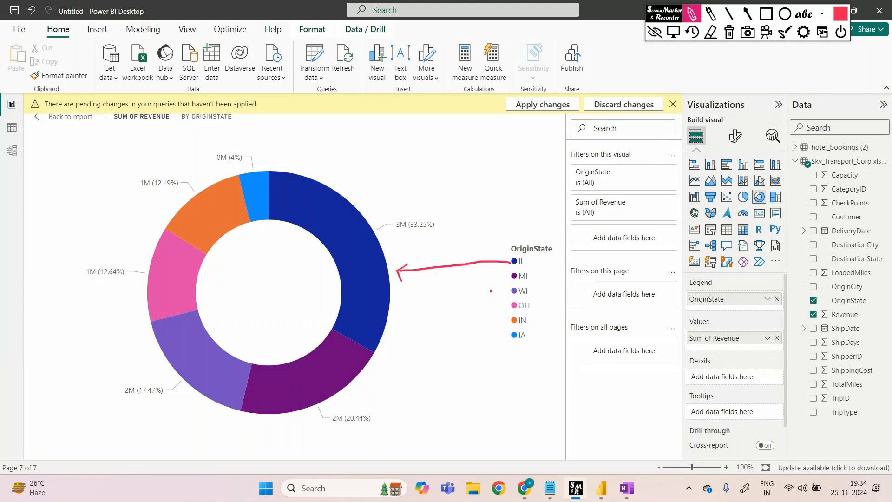
mouse_move(512, 278)
left_mouse_down()
mouse_move(378, 365)
mouse_move(381, 376)
left_mouse_up()
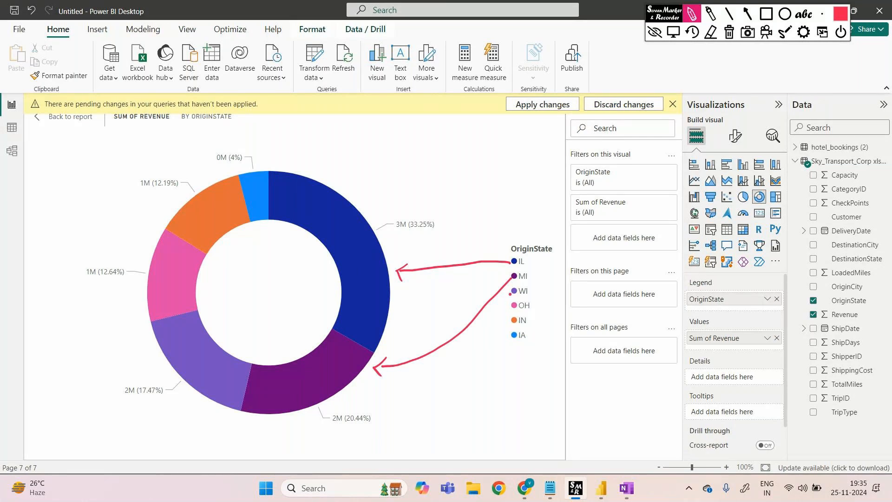
mouse_move(511, 293)
left_mouse_down()
mouse_move(470, 359)
mouse_move(213, 402)
left_mouse_up()
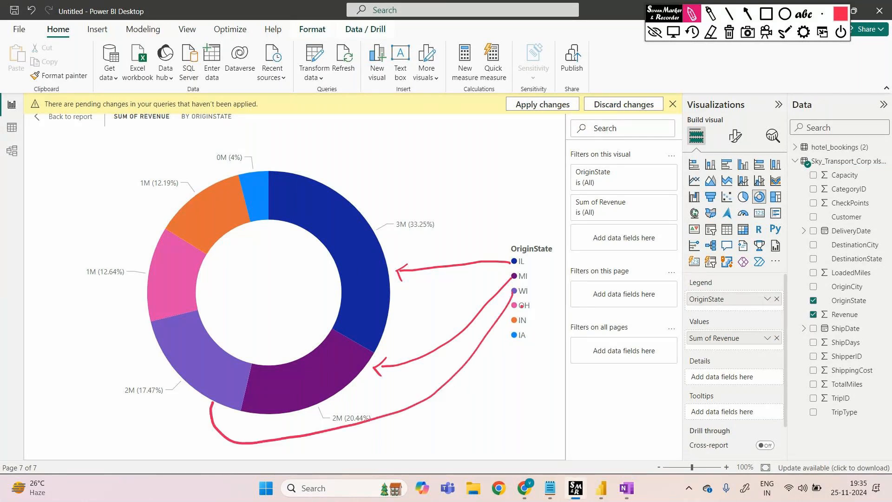
mouse_move(540, 296)
left_mouse_down()
mouse_move(528, 307)
mouse_move(476, 176)
mouse_move(366, 131)
mouse_move(137, 255)
left_mouse_up()
mouse_move(229, 235)
left_mouse_down()
mouse_move(395, 304)
mouse_move(488, 321)
left_mouse_up()
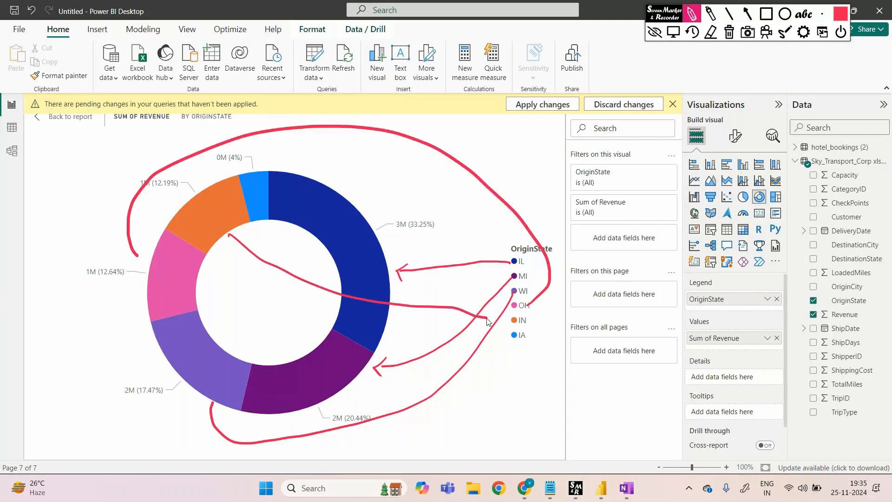
mouse_move(265, 212)
left_mouse_down()
mouse_move(502, 342)
mouse_move(491, 363)
left_mouse_up()
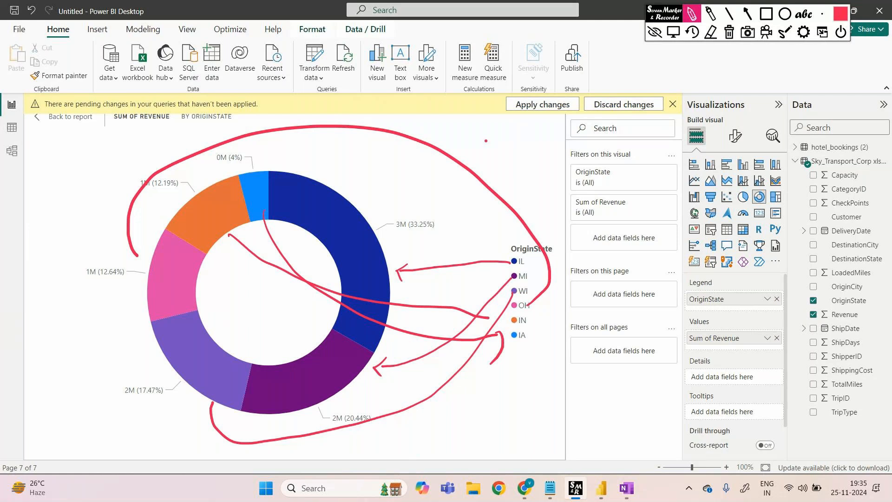
Handwrite "here you can see particular State revenue In terms of percentage" beside the donut chart, and trace along its inner hole
mouse_move(483, 131)
left_mouse_down()
mouse_move(492, 147)
mouse_move(656, 142)
left_mouse_up()
mouse_move(527, 194)
left_mouse_down()
mouse_move(525, 208)
mouse_move(653, 195)
left_mouse_up()
left_click_drag(571, 239, 637, 251)
mouse_move(580, 281)
left_mouse_down()
mouse_move(577, 292)
mouse_move(643, 300)
mouse_move(672, 292)
left_mouse_up()
mouse_move(579, 342)
left_mouse_down()
mouse_move(578, 357)
mouse_move(614, 342)
mouse_move(653, 348)
left_mouse_up()
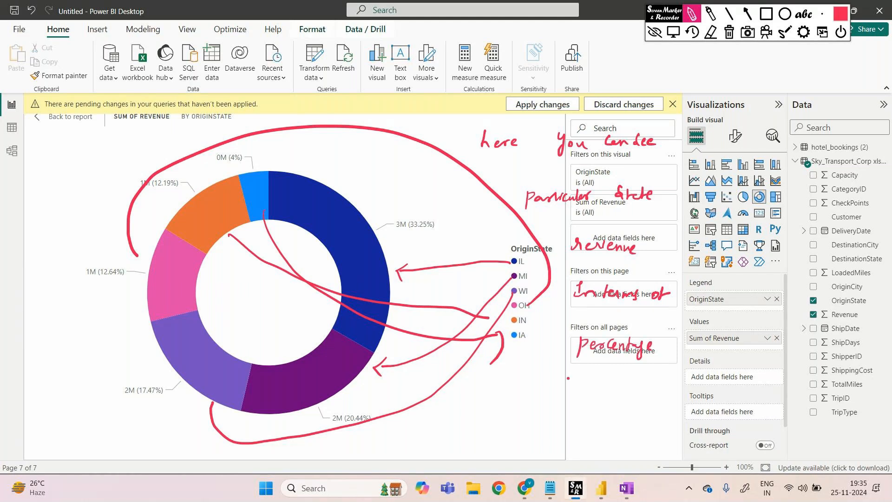
left_click_drag(561, 395, 559, 413)
mouse_move(254, 225)
left_mouse_down()
mouse_move(325, 251)
mouse_move(280, 347)
left_mouse_up()
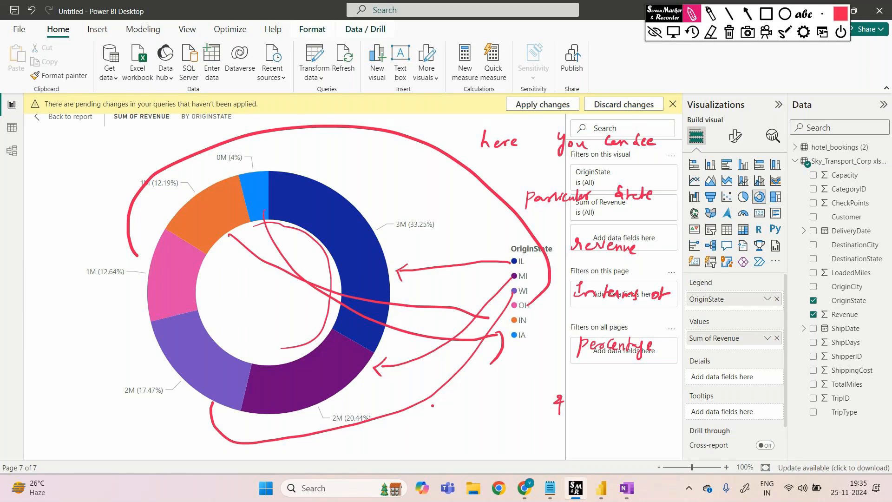
Clear all handwritten annotations, stop annotating, and return from focus mode to the report page
left_click(729, 31)
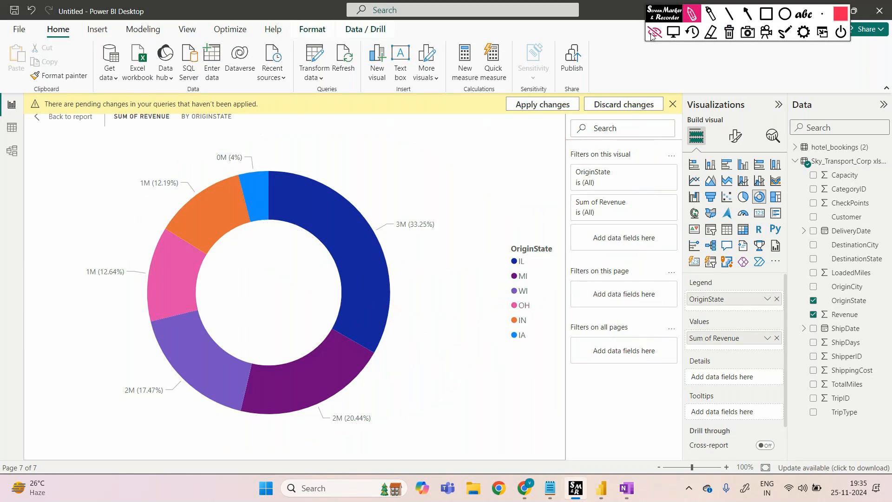
left_click(654, 32)
key("alt+Tab")
key("Return")
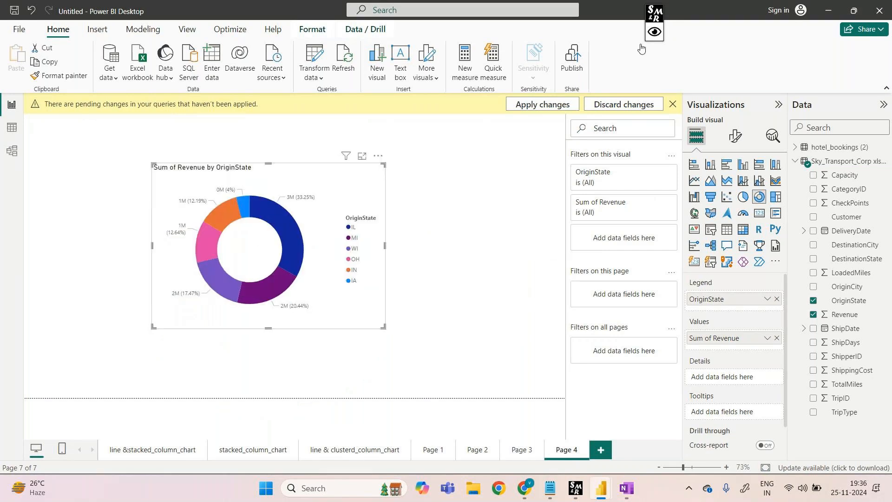
Add a report page with an enlarged pie chart using OriginState as the legend and Revenue as the values
left_click(600, 449)
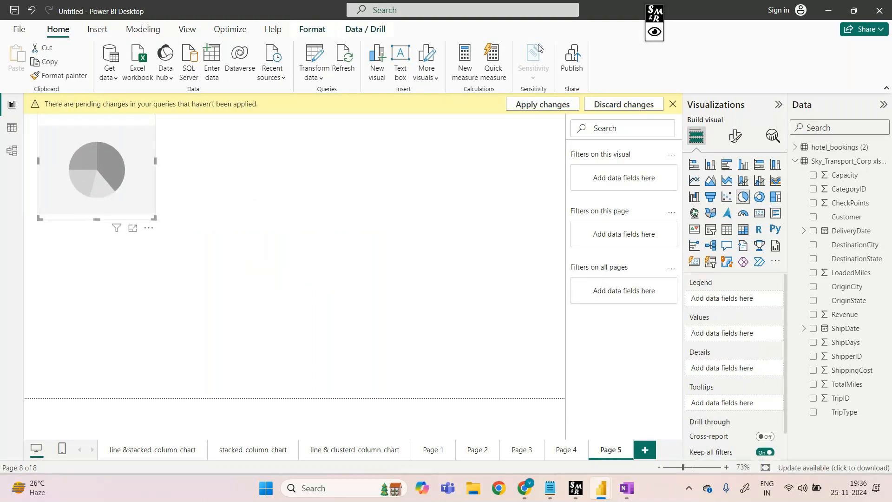
left_click_drag(118, 146, 188, 262)
left_click_drag(227, 217, 435, 141)
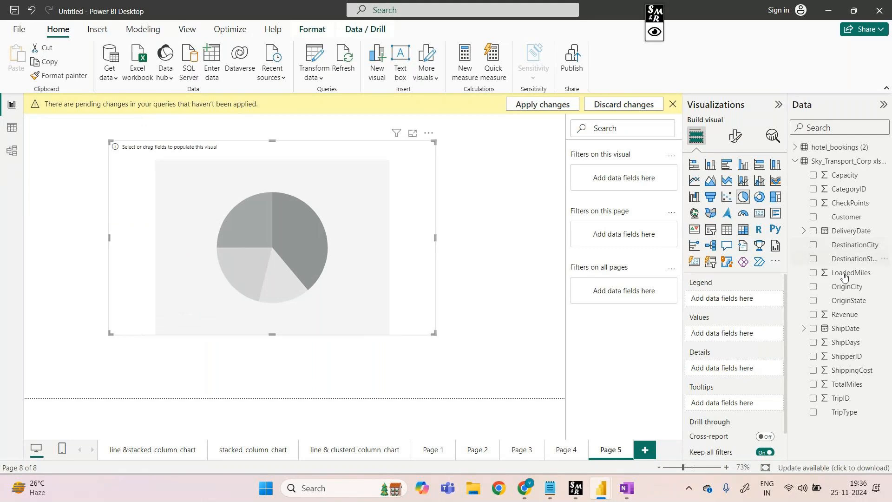
left_click_drag(849, 300, 744, 299)
left_click_drag(843, 316, 743, 345)
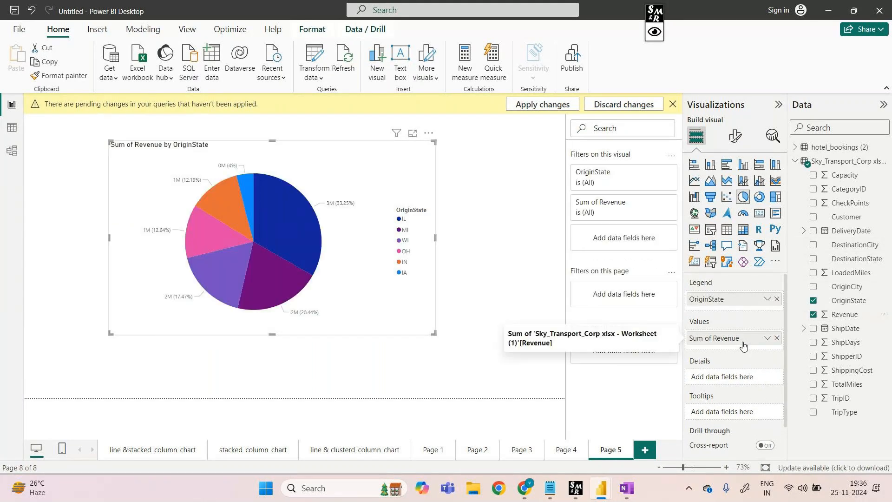
Enlarge the donut chart on Page 4 so it fills most of the canvas
left_click(564, 450)
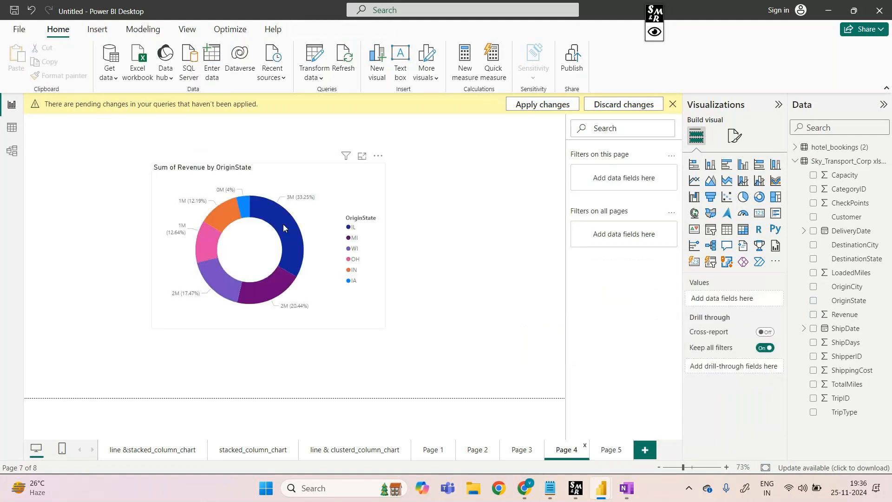
left_click(371, 174)
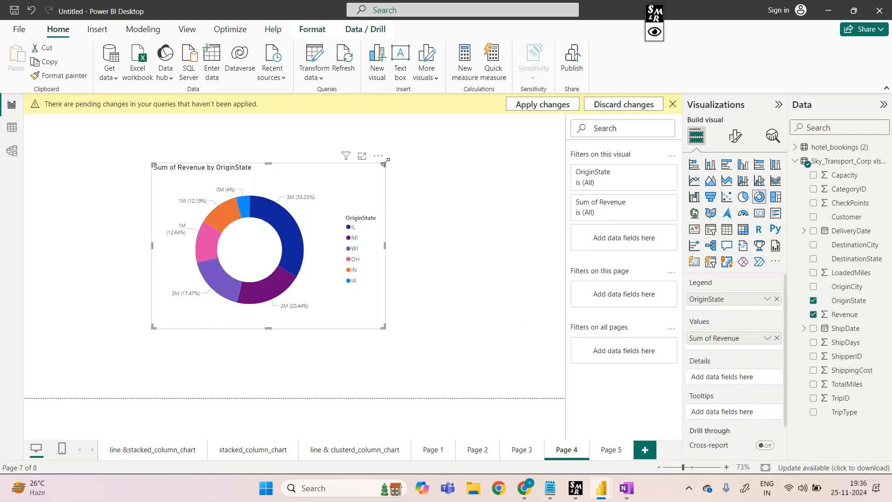
left_click_drag(385, 162, 513, 139)
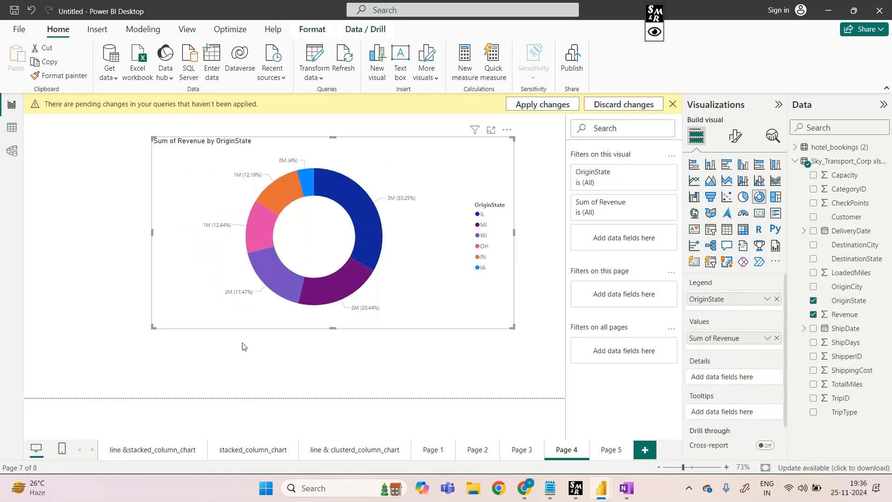
left_click_drag(153, 328, 92, 368)
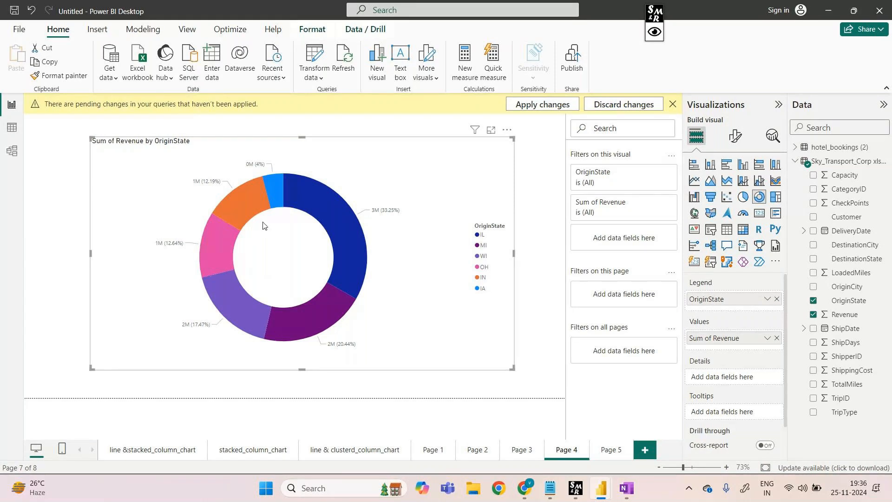
Compare the pie chart on Page 5 with the Page 4 donut, then narrow the pie and move it to the canvas's upper-left corner
left_click(602, 451)
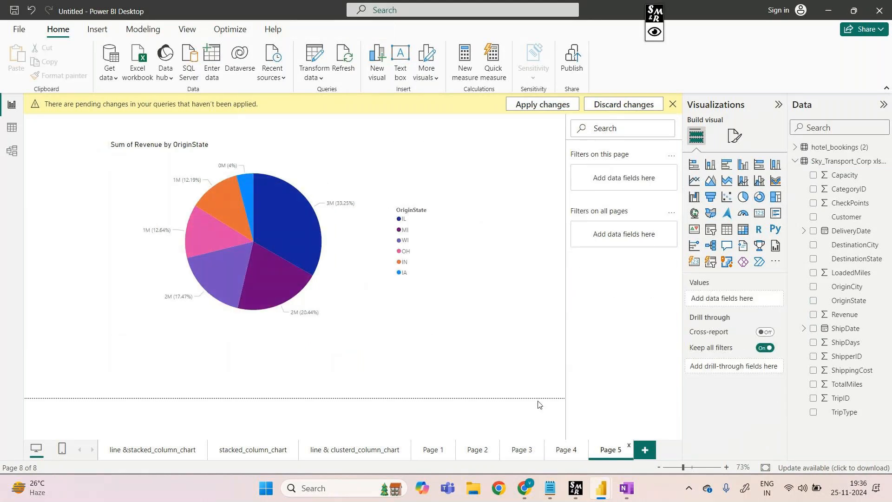
left_click(561, 451)
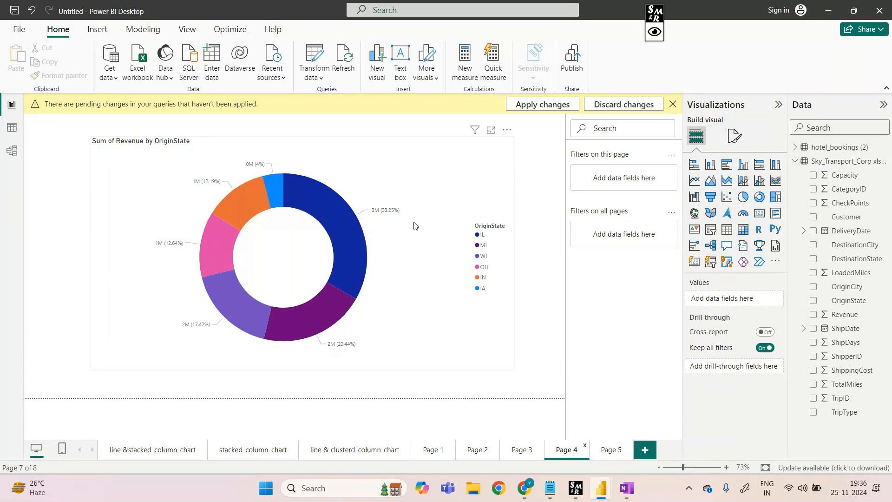
left_click(606, 447)
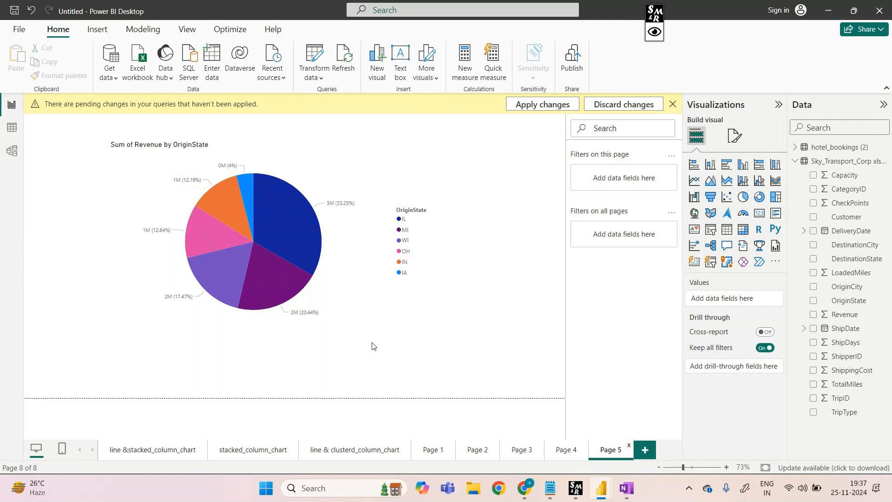
left_click(424, 175)
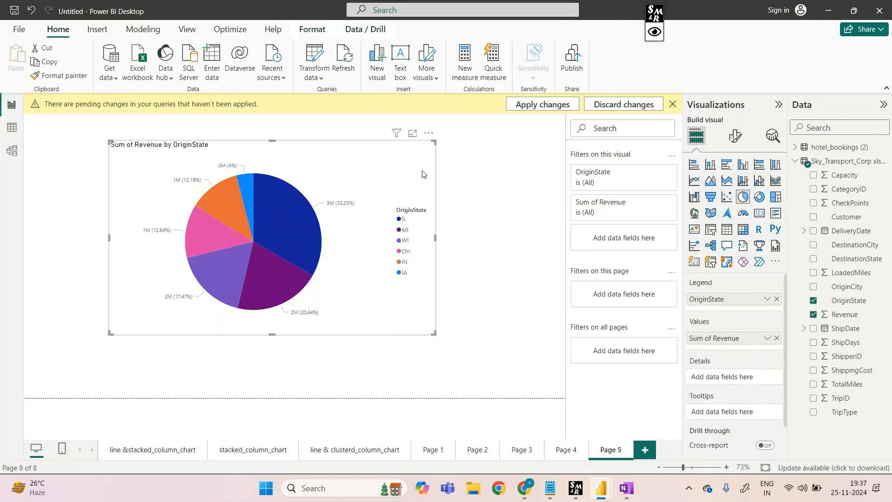
left_click_drag(433, 144, 392, 144)
left_click_drag(271, 152, 194, 124)
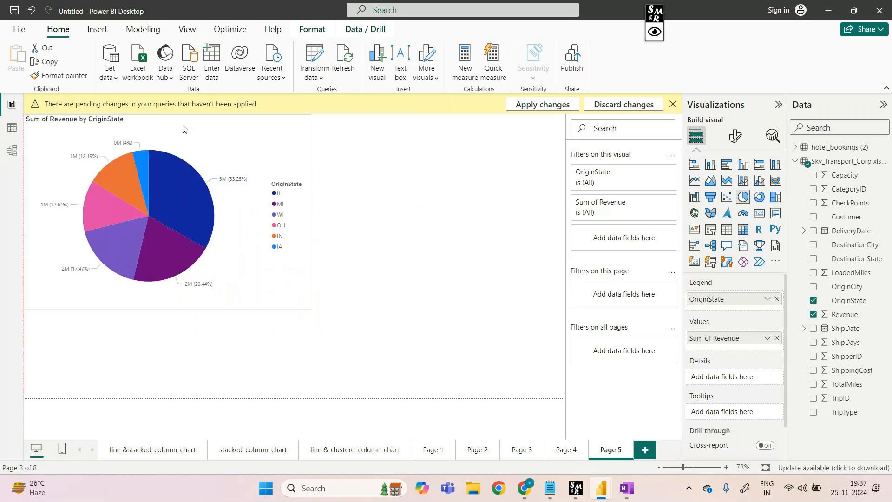
left_click(368, 169)
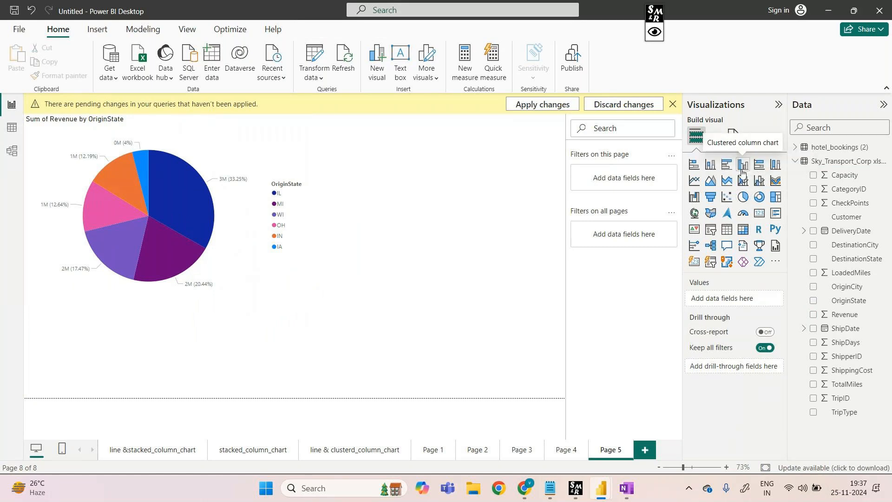
Insert a clustered column chart below the pie chart and resize both visuals so they stack closely
left_click(742, 169)
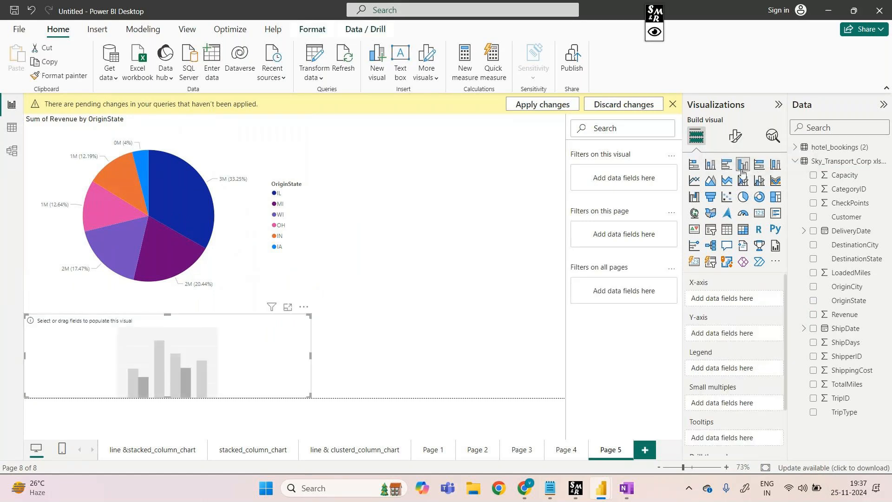
left_click(255, 215)
left_click_drag(310, 307, 272, 259)
left_click(297, 314)
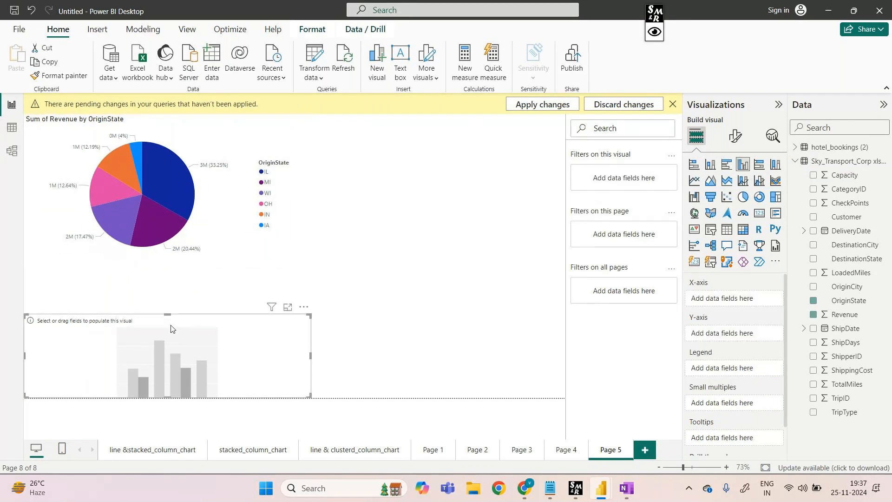
left_click_drag(308, 316, 290, 257)
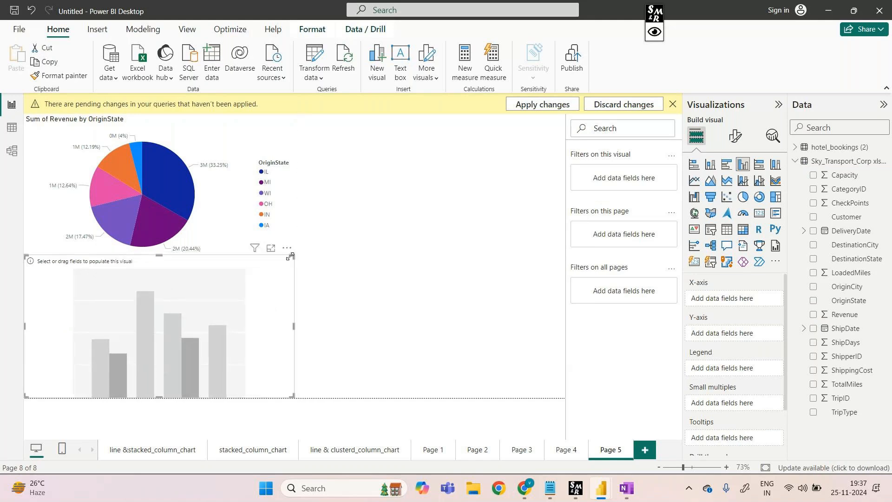
left_click(338, 280)
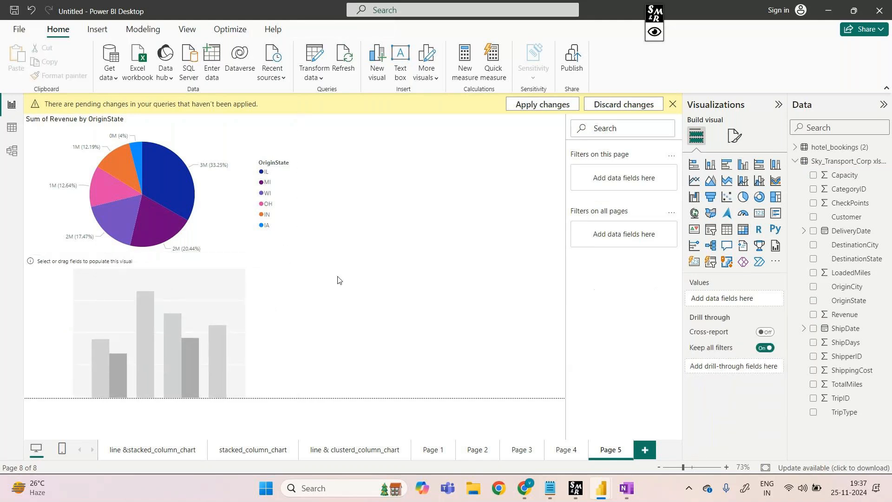
Set the column chart's X-axis to OriginState, Y-axis to Revenue and legend to TripType, and convert it to a stacked column chart
left_click(246, 312)
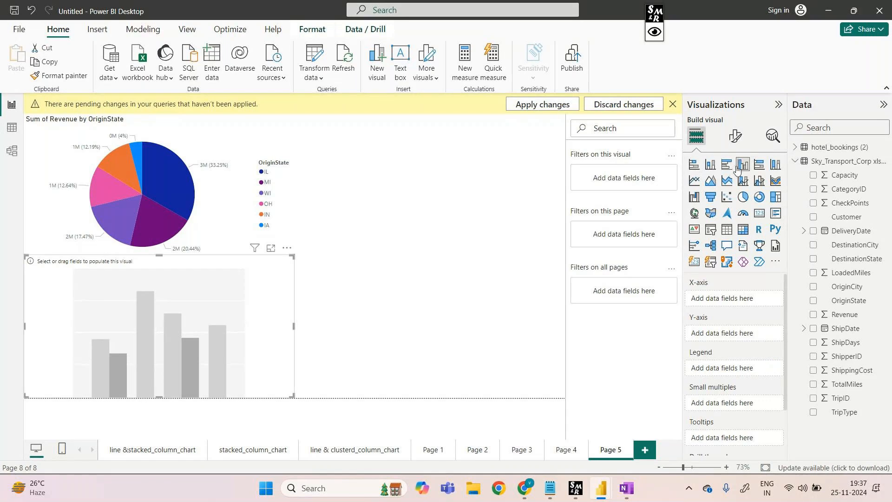
left_click_drag(848, 301, 259, 332)
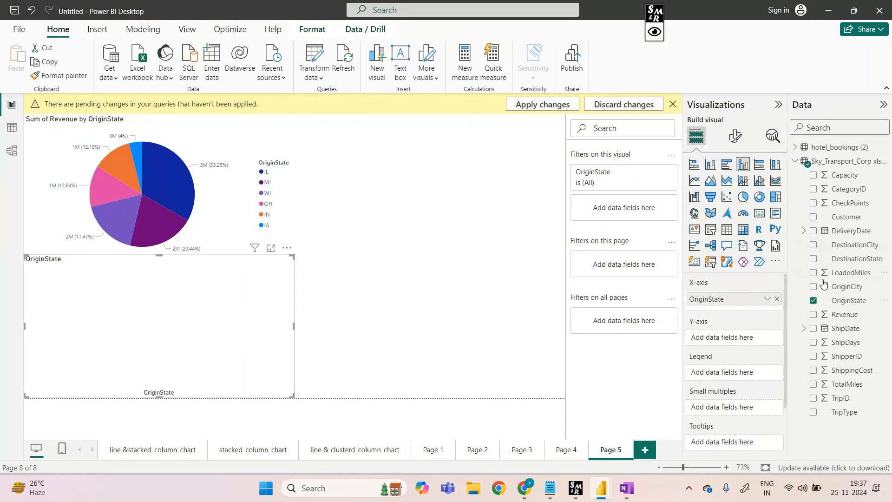
left_click_drag(843, 315, 222, 340)
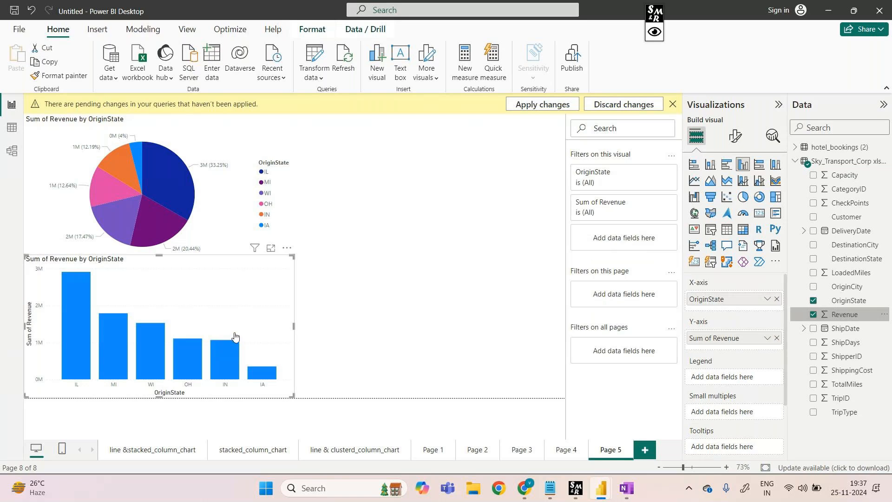
left_click_drag(854, 422, 740, 388)
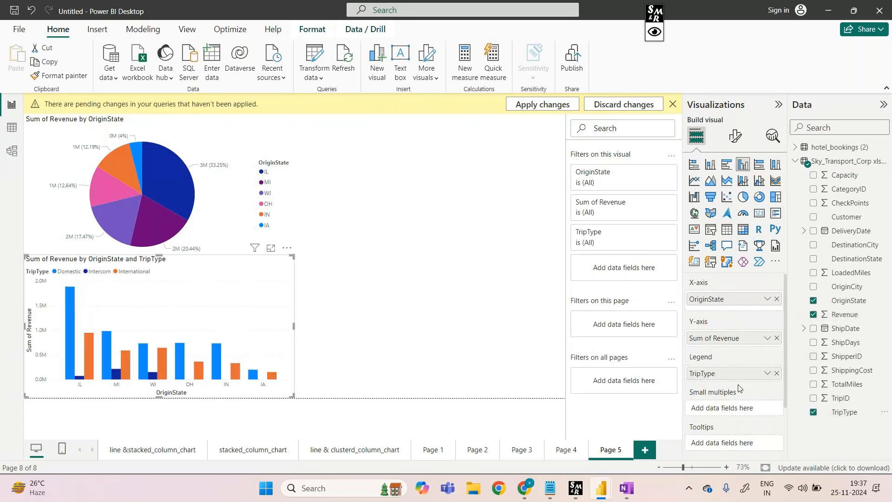
left_click(710, 165)
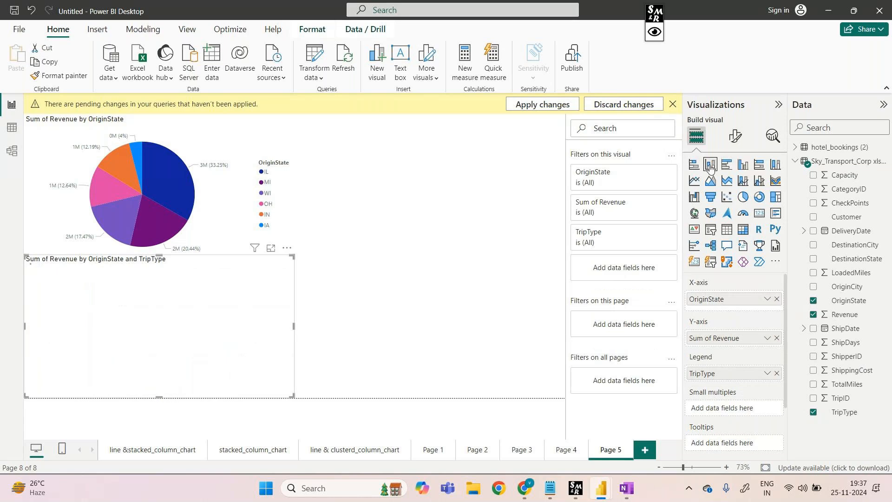
Insert an OriginState slicer on Page 5, shrink it to fit its list and place it in the canvas's upper-right area beside the pie chart
left_click(350, 355)
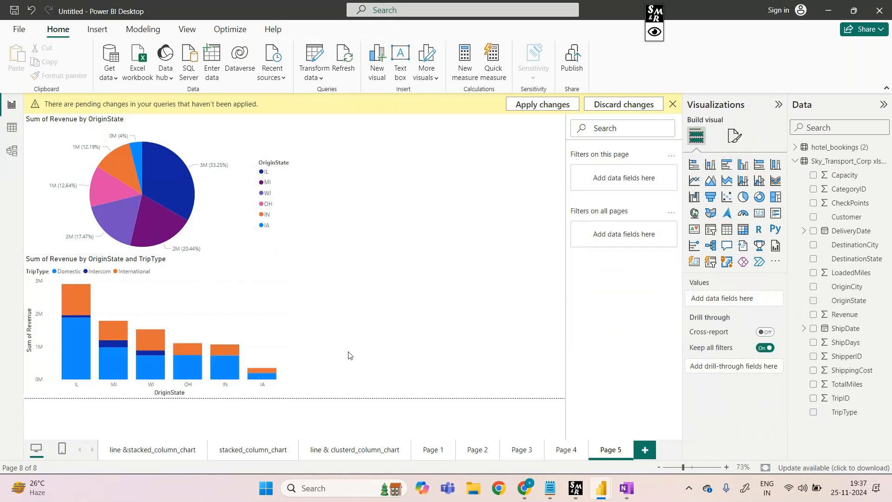
left_click(710, 230)
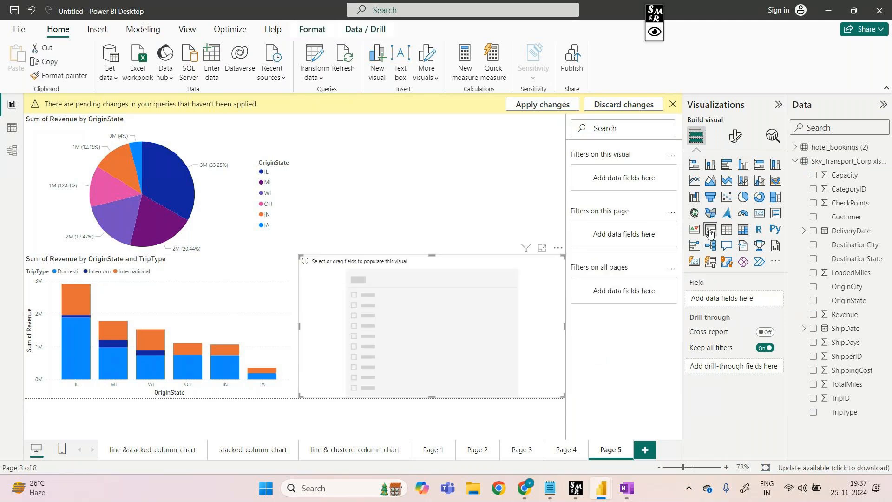
left_click_drag(483, 269, 472, 192)
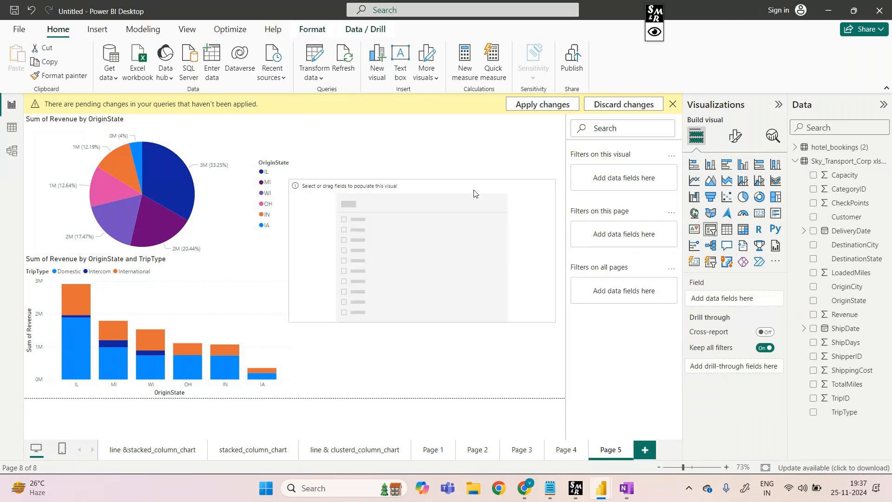
left_click_drag(553, 181, 490, 202)
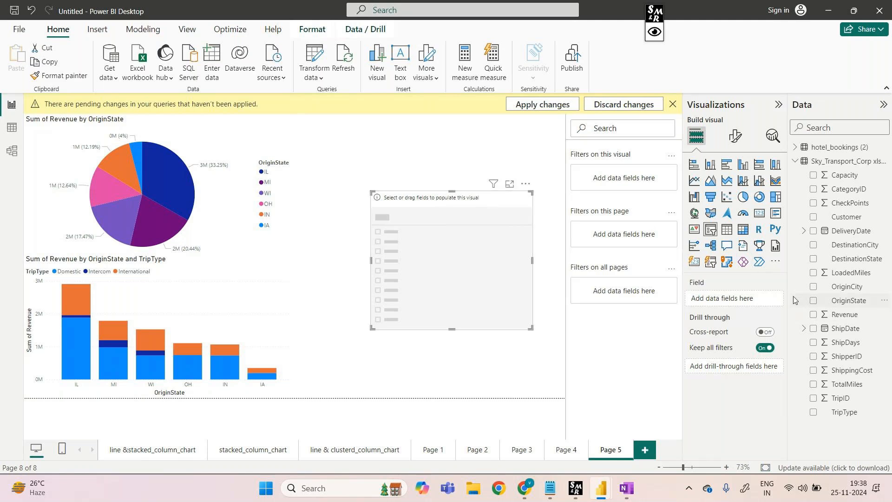
left_click_drag(846, 300, 475, 255)
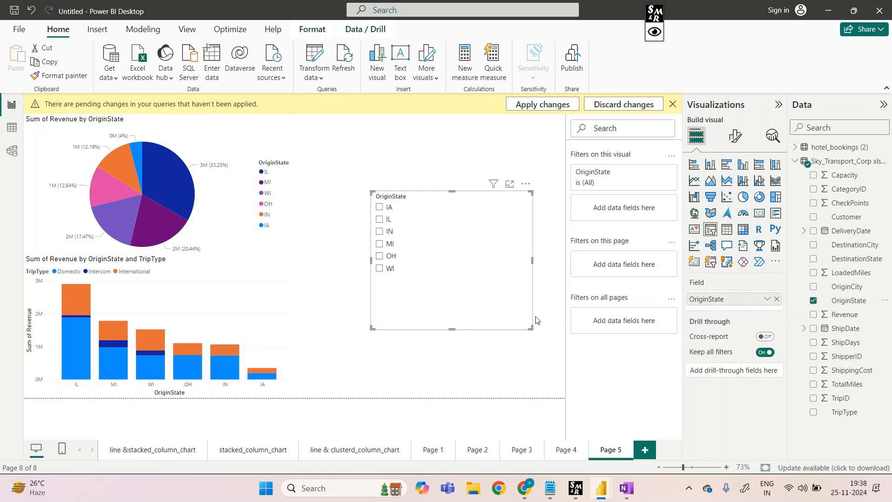
left_click_drag(531, 328, 483, 279)
left_click_drag(422, 203, 462, 140)
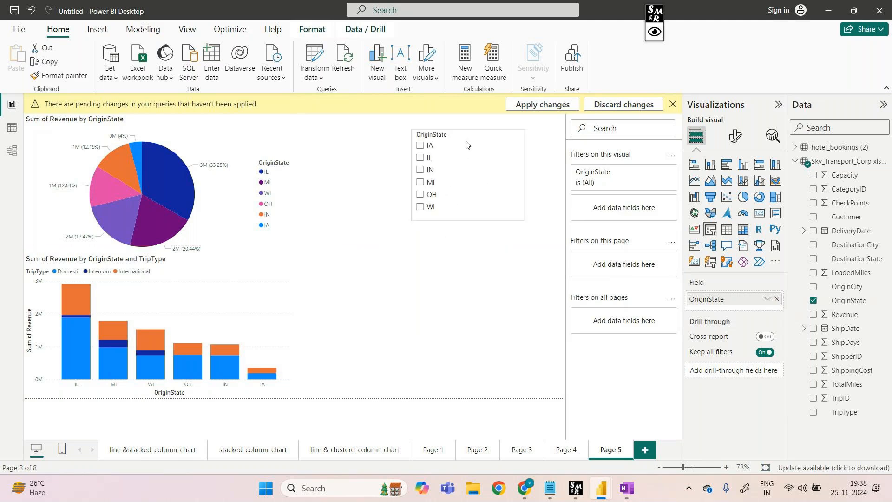
Insert a second slicer with the TripType field below the OriginState slicer
left_click(468, 265)
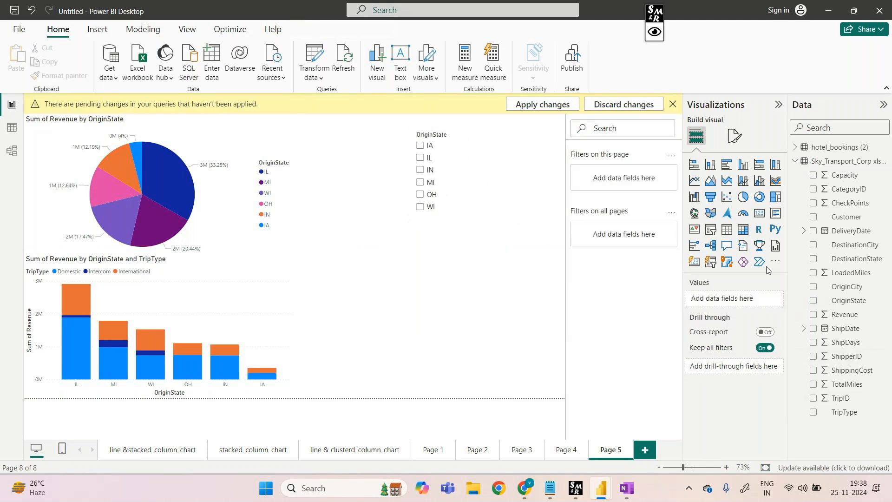
left_click(707, 235)
mouse_move(463, 279)
left_mouse_down()
mouse_move(417, 278)
mouse_move(389, 310)
mouse_move(398, 292)
mouse_move(489, 246)
mouse_move(455, 261)
mouse_move(462, 266)
left_mouse_up()
left_click_drag(839, 412, 464, 282)
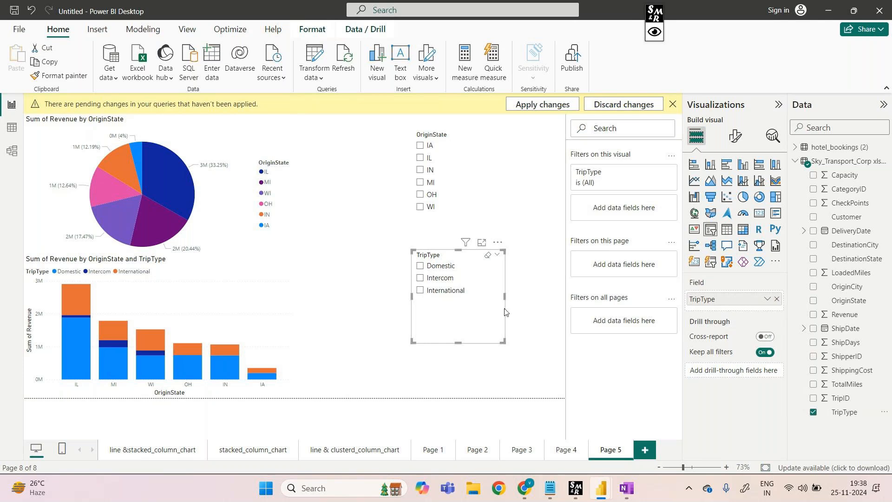
Filter both charts by Domestic, Intercom and International one at a time with the TripType slicer, then clear the selection
left_click(421, 267)
left_click(421, 278)
left_click(420, 291)
left_click(421, 268)
left_click(421, 277)
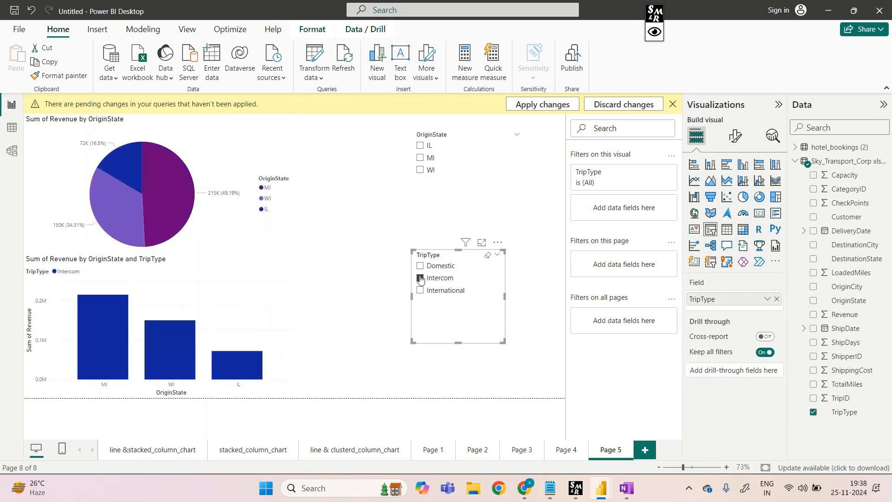
left_click(421, 291)
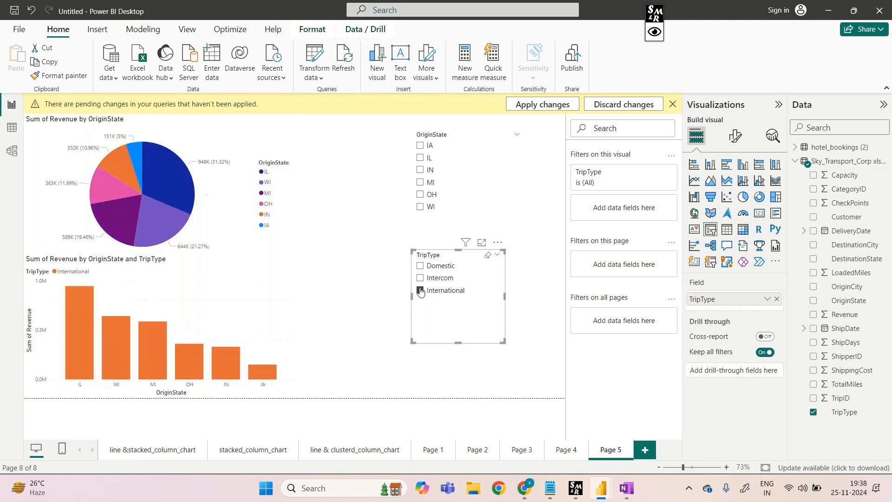
left_click(421, 291)
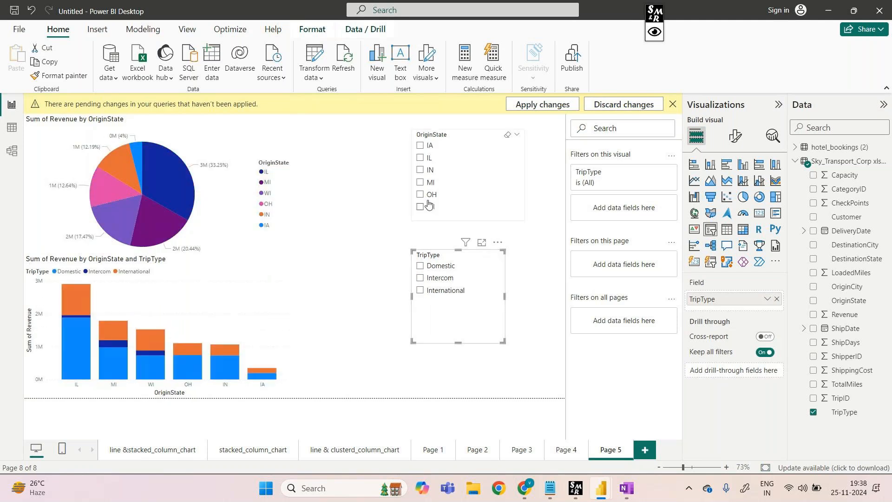
left_click(421, 292)
left_click(421, 292)
Filter both charts by IA, IL, IN, MI, OH and WI in turn with the OriginState slicer, then clear the selection
left_click(420, 146)
left_click(420, 158)
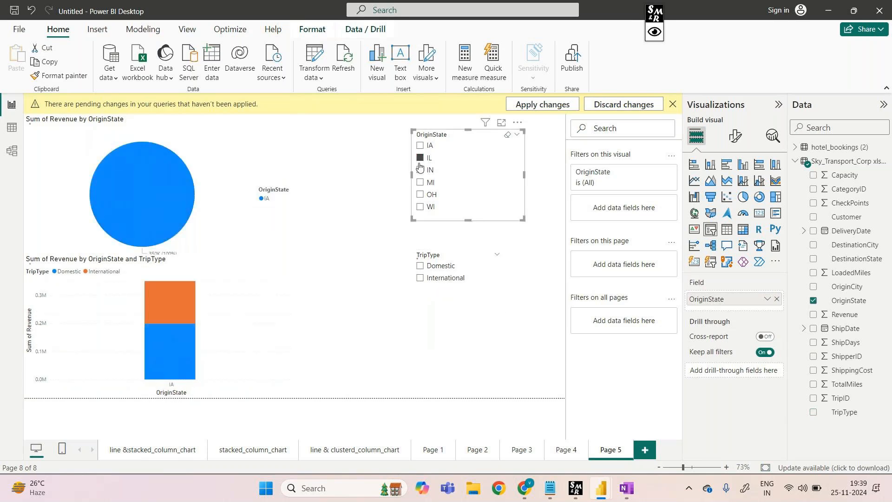
left_click(420, 170)
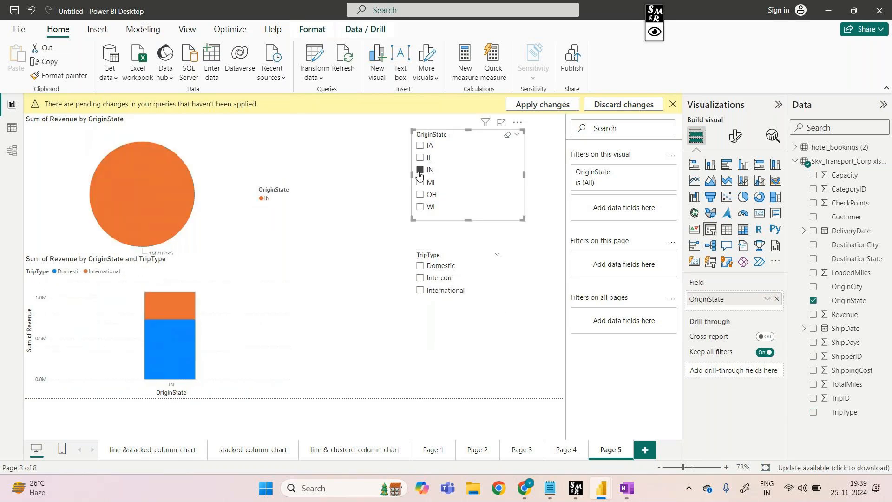
left_click(420, 182)
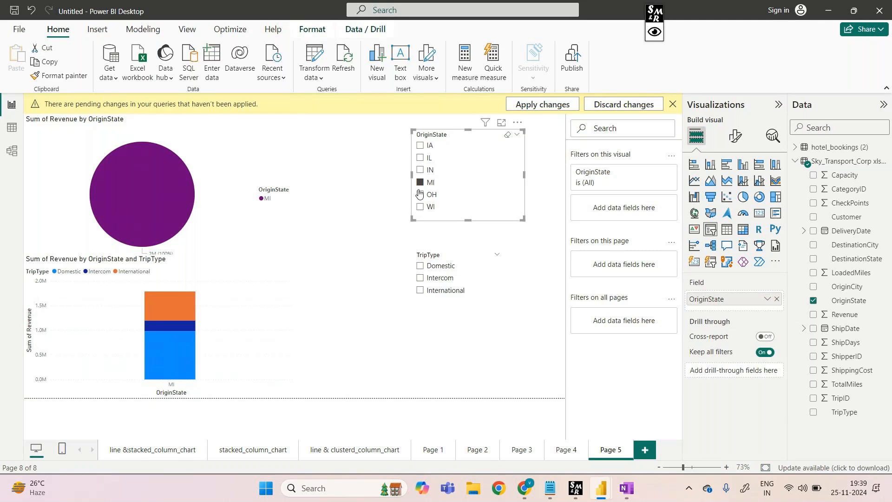
left_click(420, 195)
left_click(421, 207)
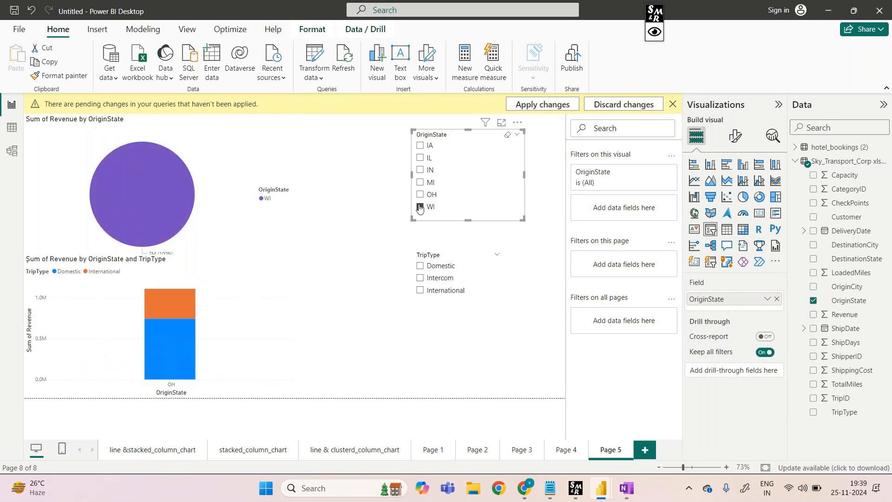
left_click(421, 207)
Switch the Domestic trip-type filter on and off repeatedly to compare the pie chart's state shares, leaving the slicer cleared
left_click(420, 266)
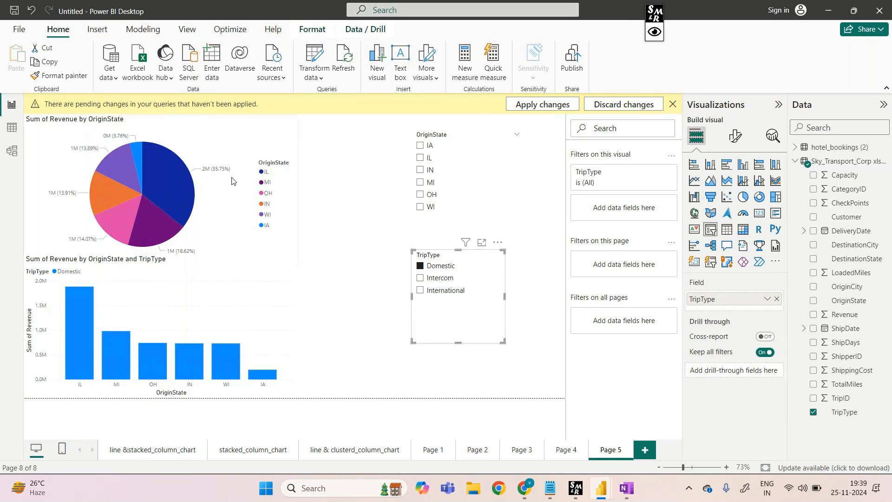
left_click(421, 266)
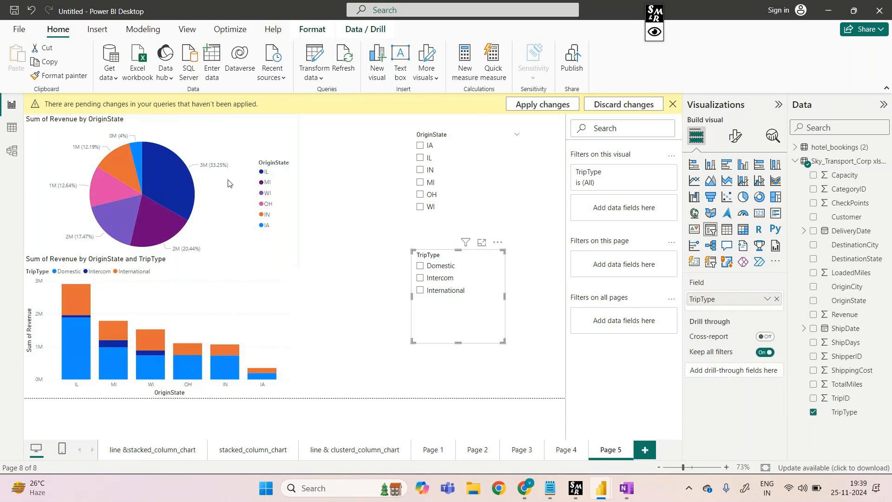
left_click(422, 269)
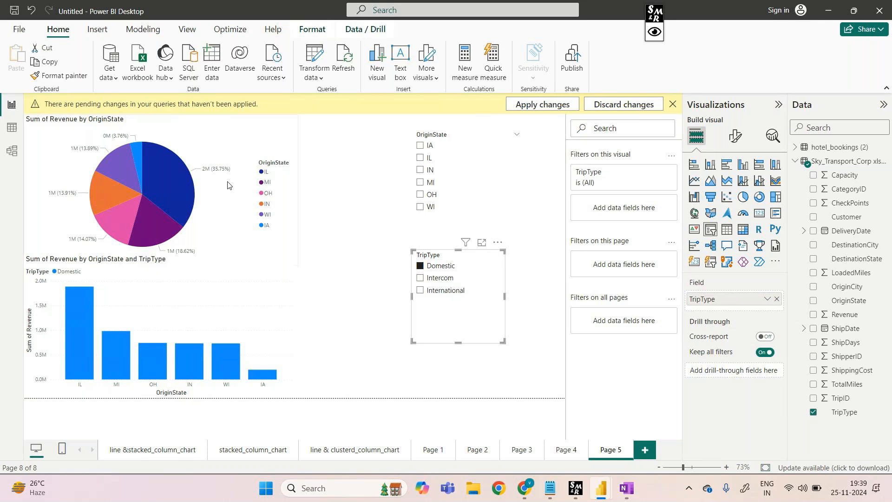
left_click(419, 265)
left_click(420, 266)
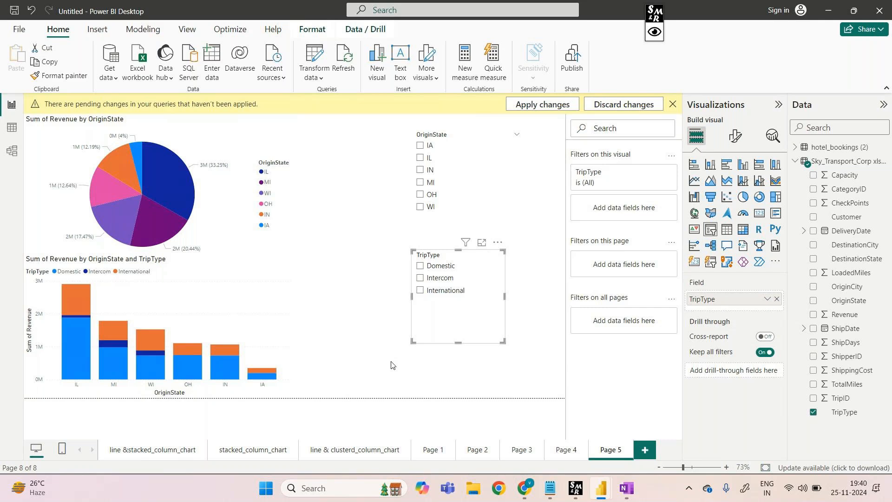
Rename Page 5 as slicers
right_click(609, 450)
left_click(649, 411)
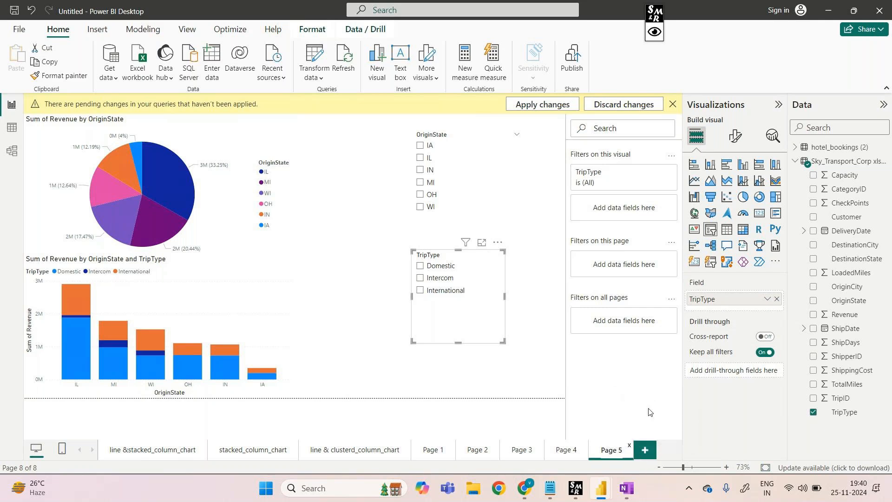
key("BackSpace")
type("slicers")
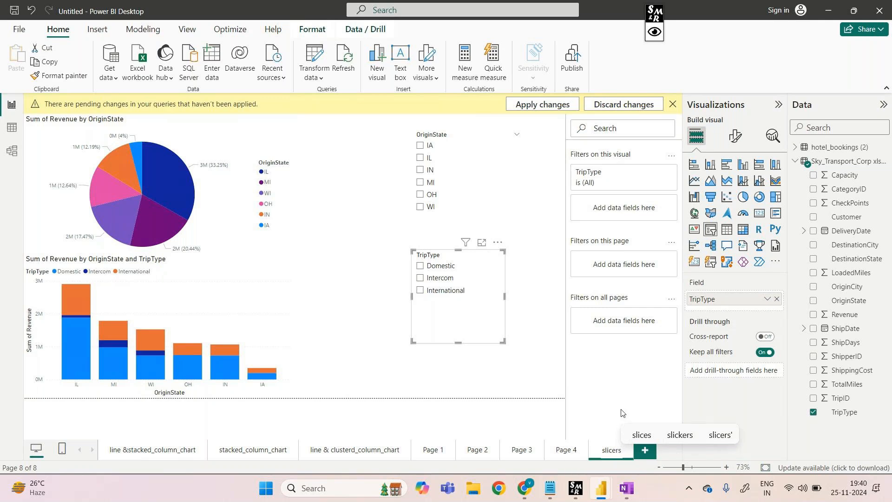
key("Return")
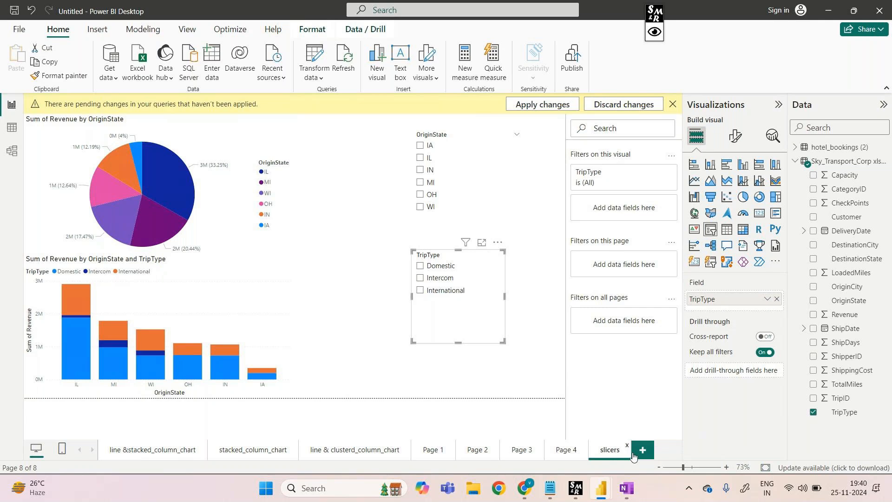
Rename Page 4, which holds the donut chart, as donut_chart
left_click(566, 458)
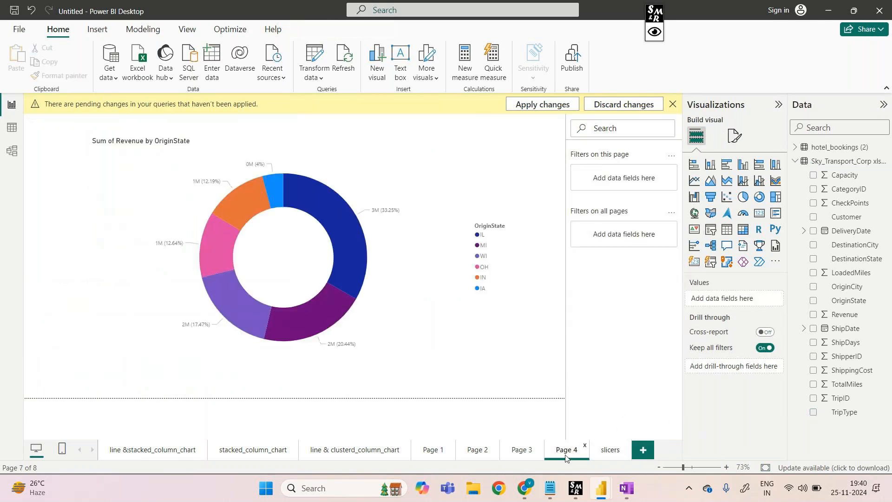
right_click(566, 458)
left_click(609, 420)
key("BackSpace")
type("donot")
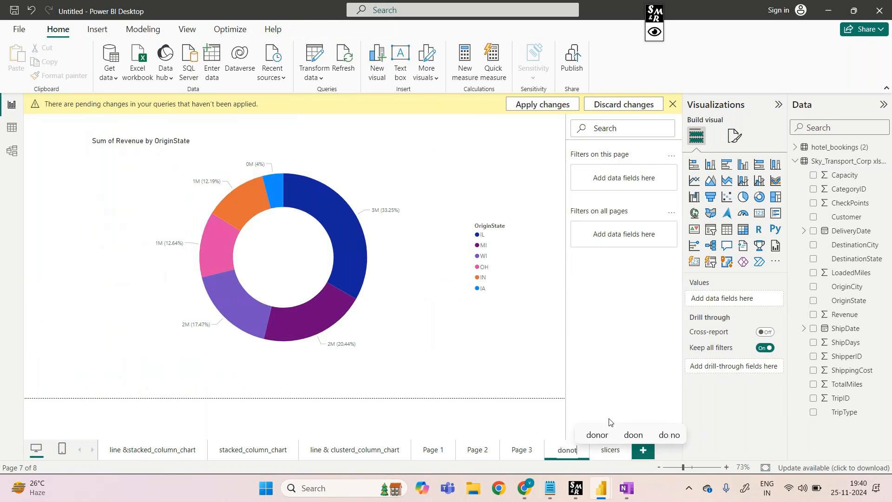
key("BackSpace")
key("BackSpace")
type("ut")
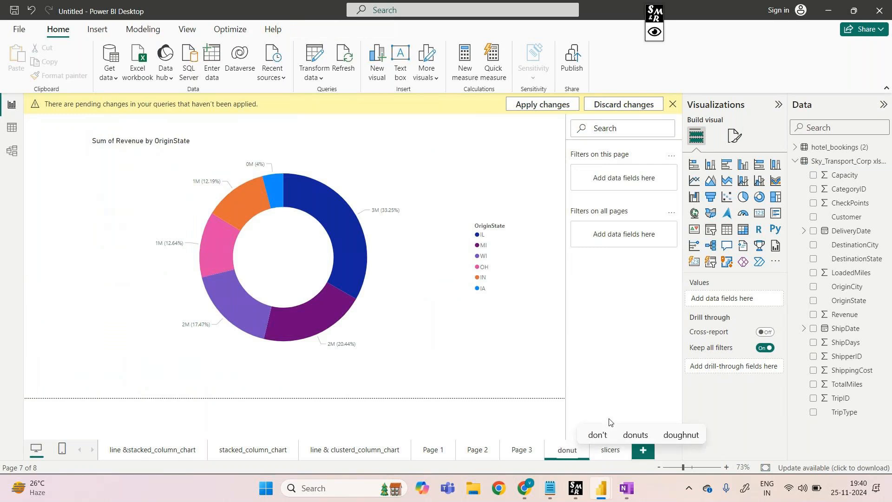
type("_chart")
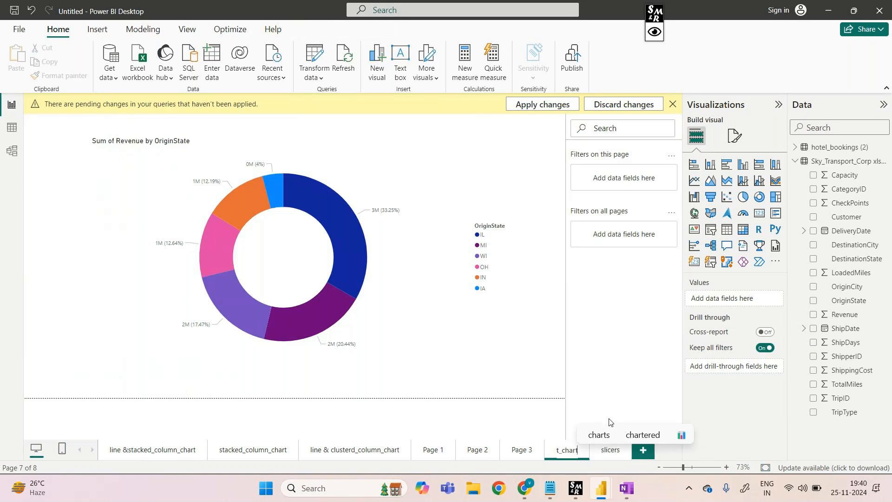
key("Return")
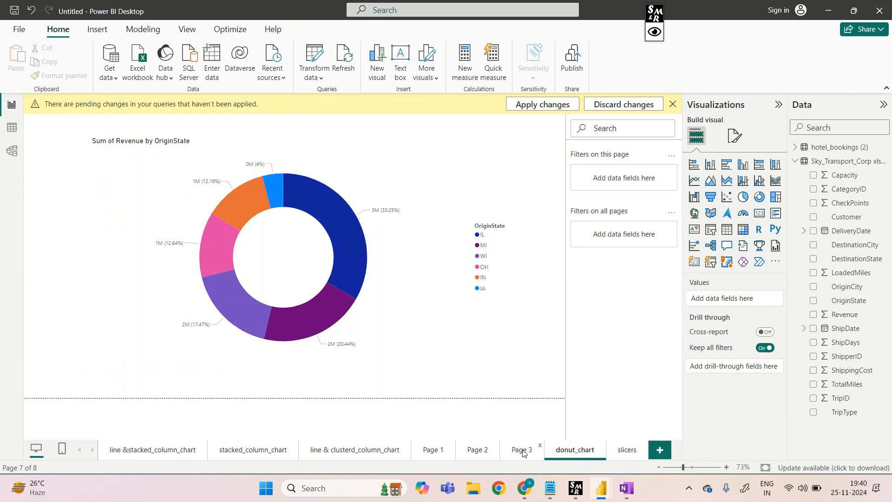
Prefix the slicers page name with pie_chart_ so that it reads pie_chart_slicers
left_click(628, 449)
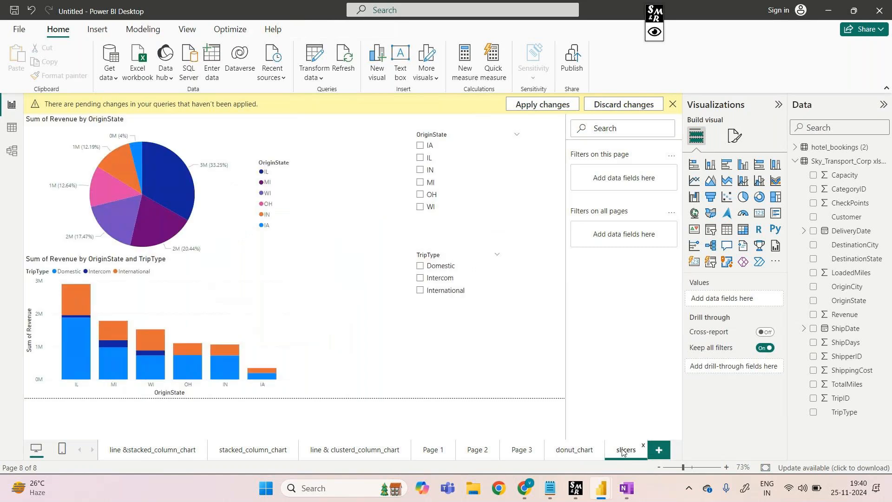
right_click(623, 451)
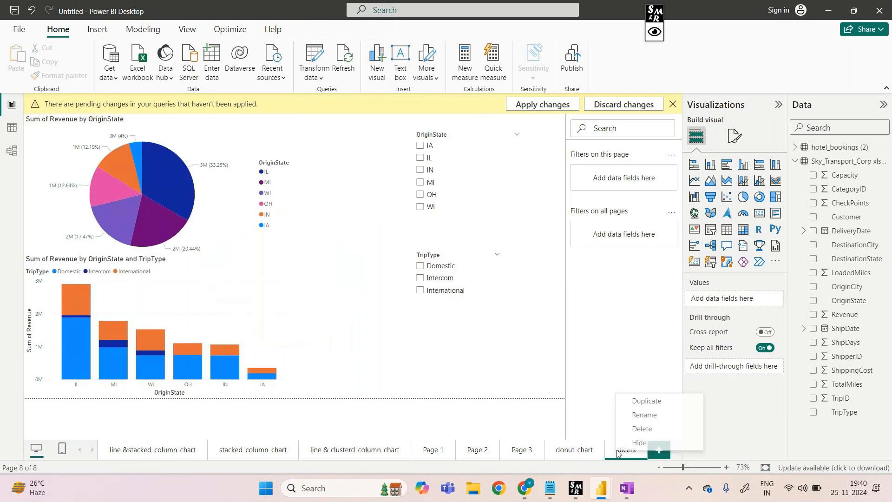
left_click(657, 417)
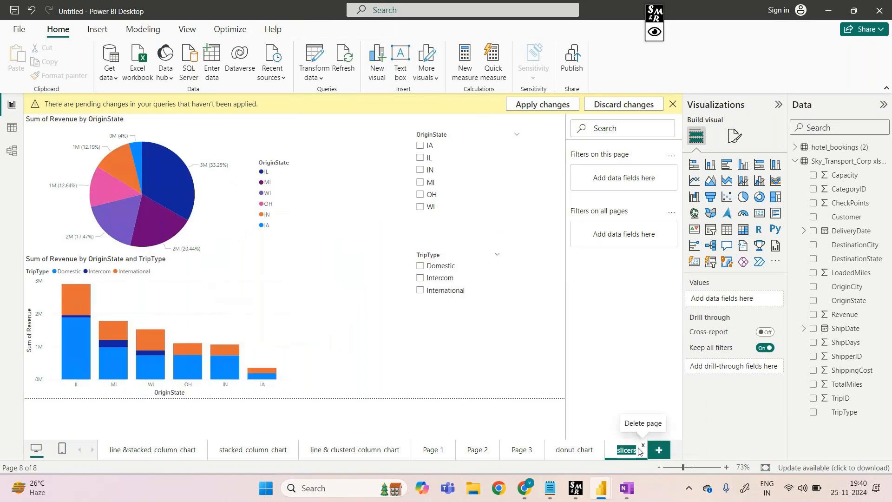
left_click(618, 450)
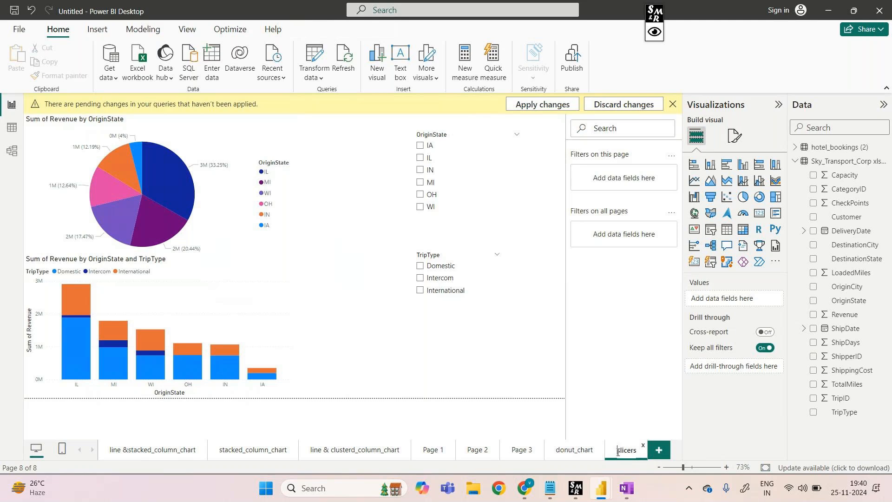
type("pie_cha")
type("rt")
type("_")
left_click(635, 413)
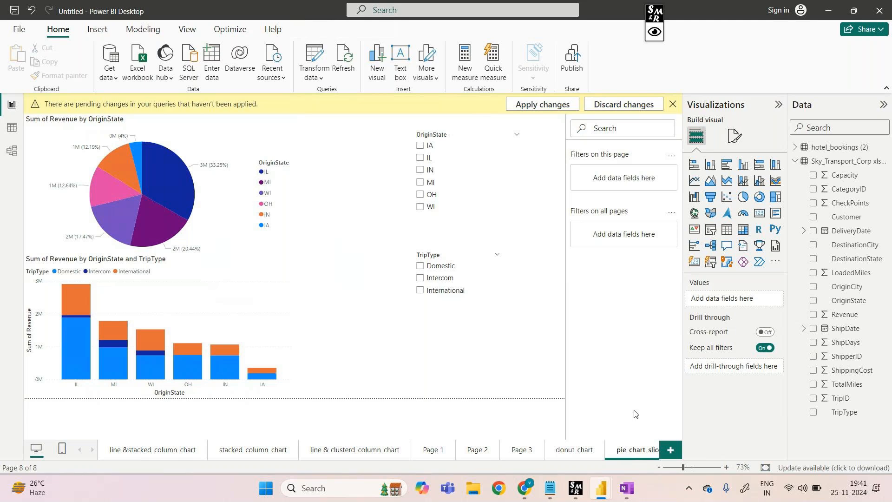
Add a new report page, insert an empty line chart, enlarge it and position it near the middle of the canvas
left_click(672, 451)
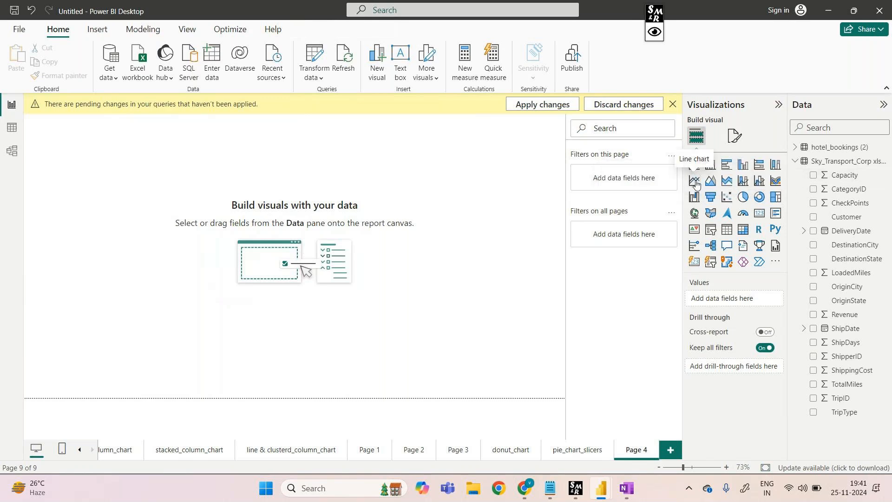
left_click(695, 184)
left_click_drag(119, 170, 184, 260)
left_click_drag(214, 210, 456, 128)
left_click_drag(394, 131, 384, 154)
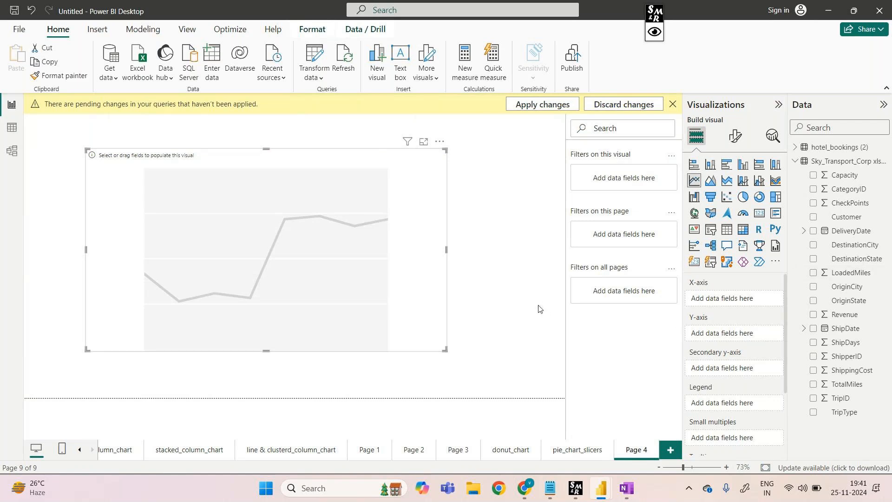
mouse_move(524, 488)
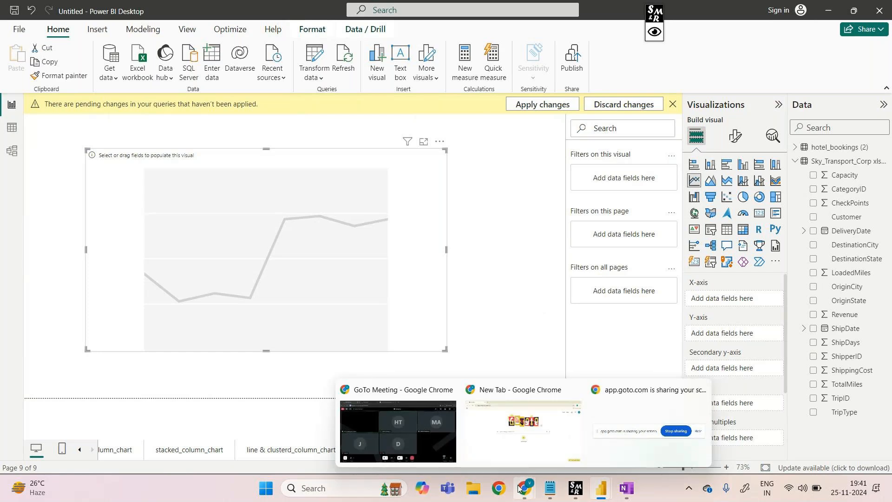
Switch to Chrome, search Google Images for "stock market data" and open the Towards Data Science stock price line chart
left_click(427, 423)
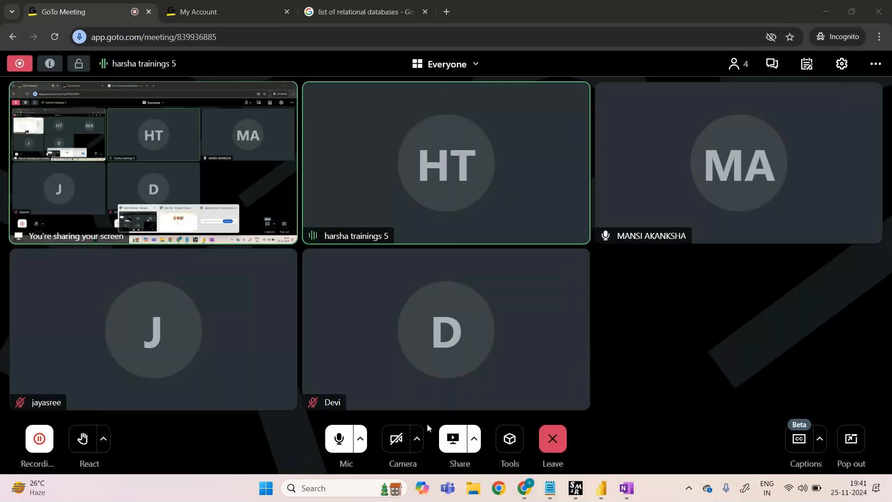
left_click(446, 12)
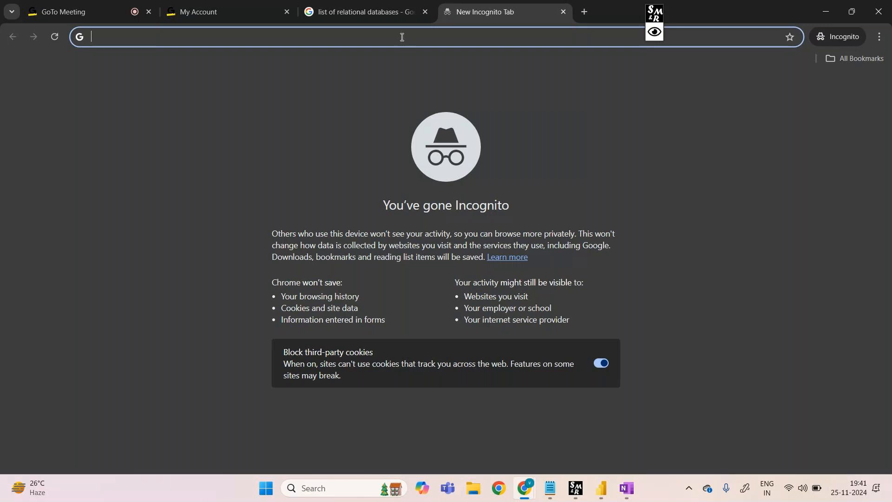
type("s")
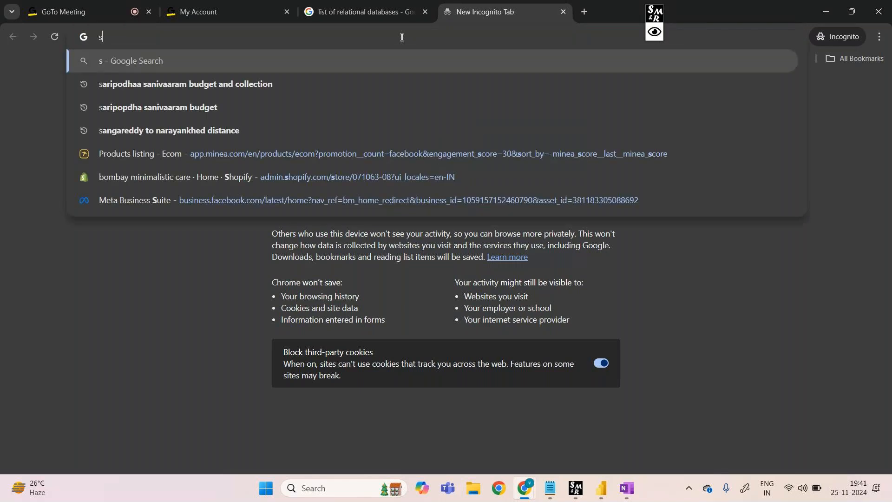
type("tock market da")
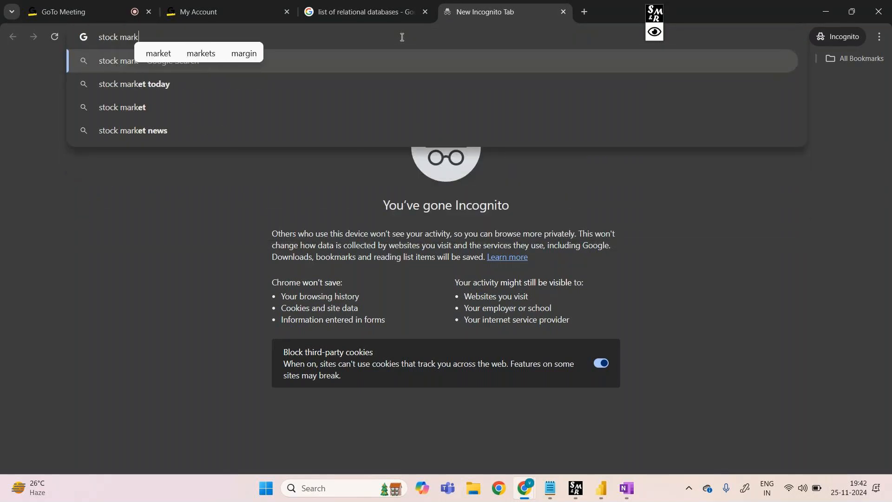
type("ta")
key("Return")
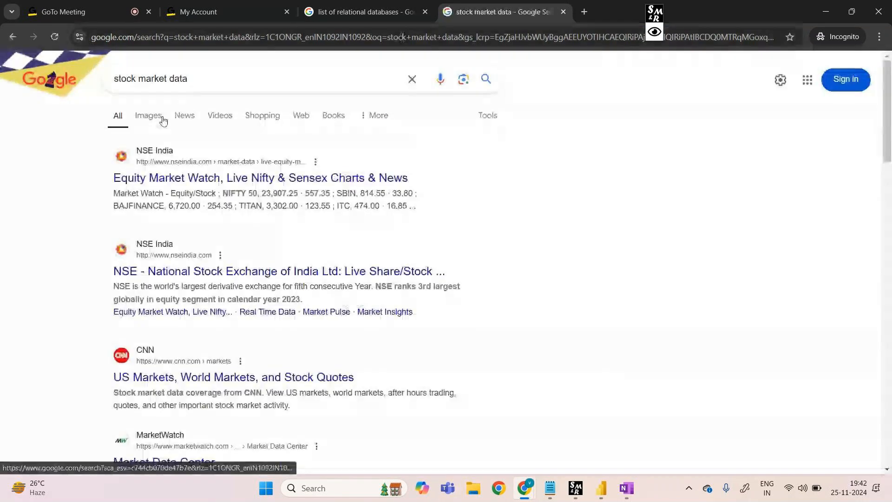
left_click(149, 117)
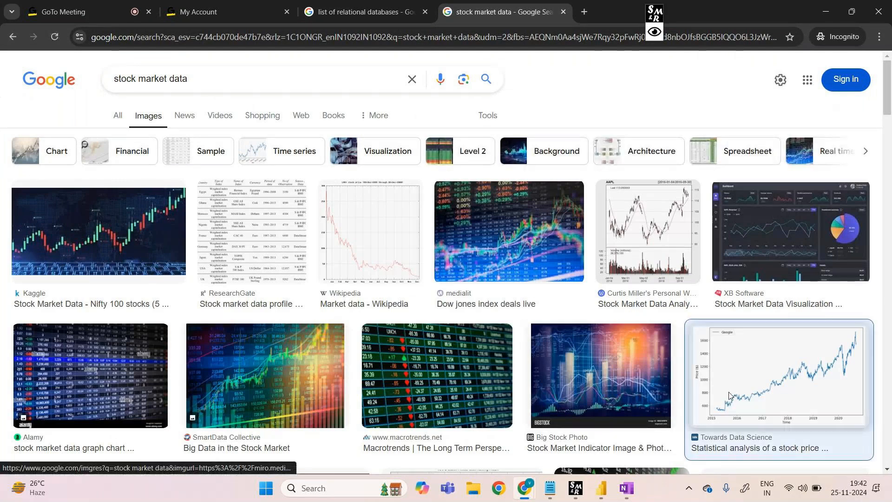
left_click(730, 396)
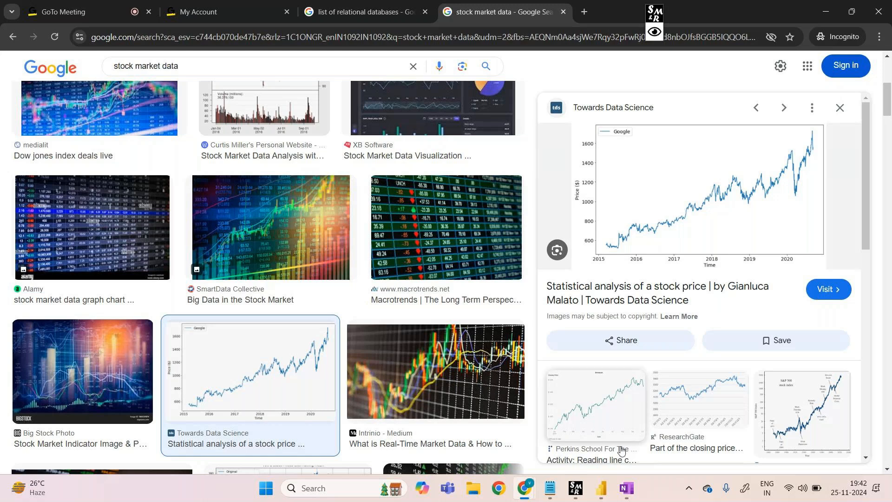
Switch back to Power BI Desktop and plot Revenue on the Y-axis against DeliveryDate on the X-axis of the line chart
mouse_move(601, 488)
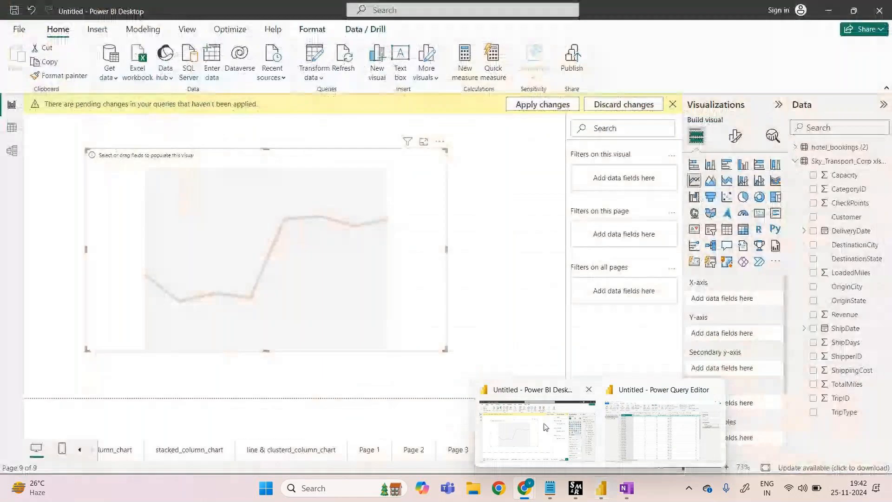
left_click(545, 427)
left_click_drag(851, 231, 751, 292)
left_click_drag(845, 316, 740, 379)
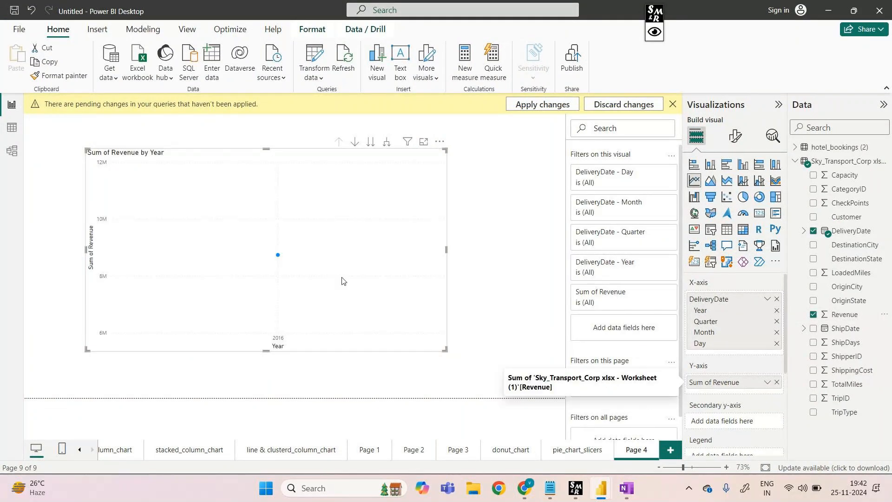
mouse_move(282, 260)
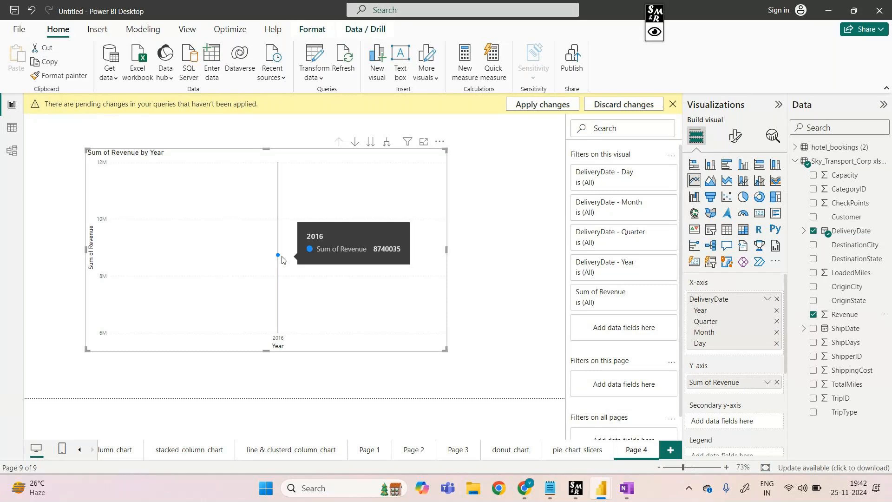
Display the Sky_Transport_Corp table's rows in the table view and bring its DeliveryDate and Revenue columns into view
left_click(16, 131)
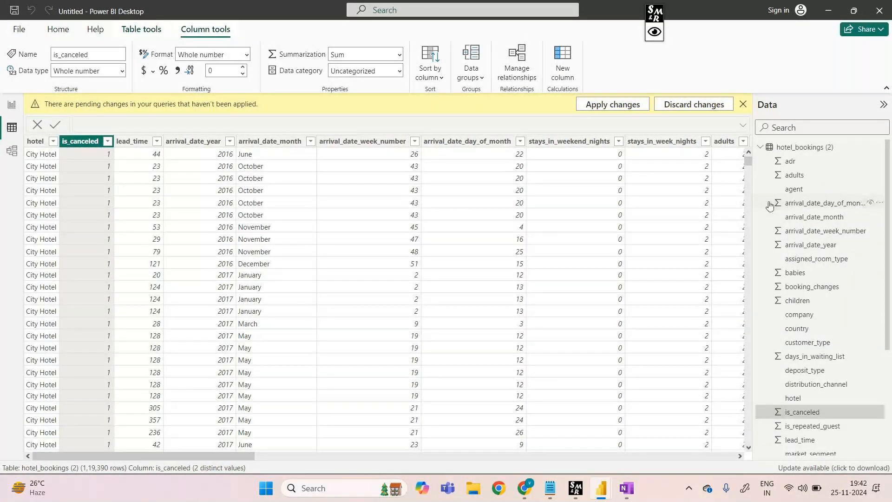
left_click(761, 147)
left_click(759, 162)
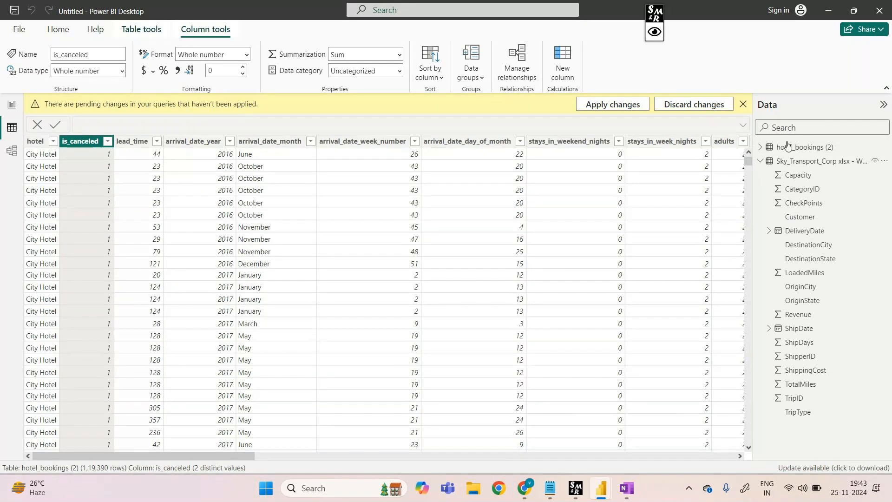
left_click(788, 160)
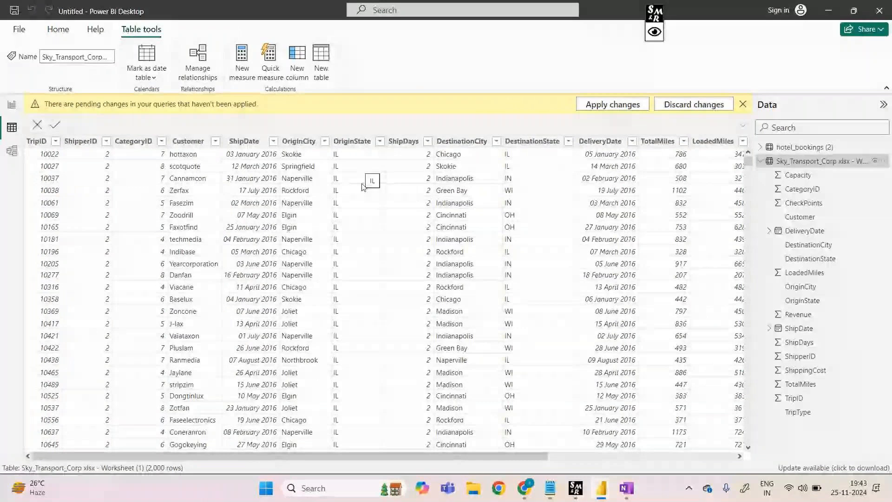
left_click_drag(425, 453, 532, 468)
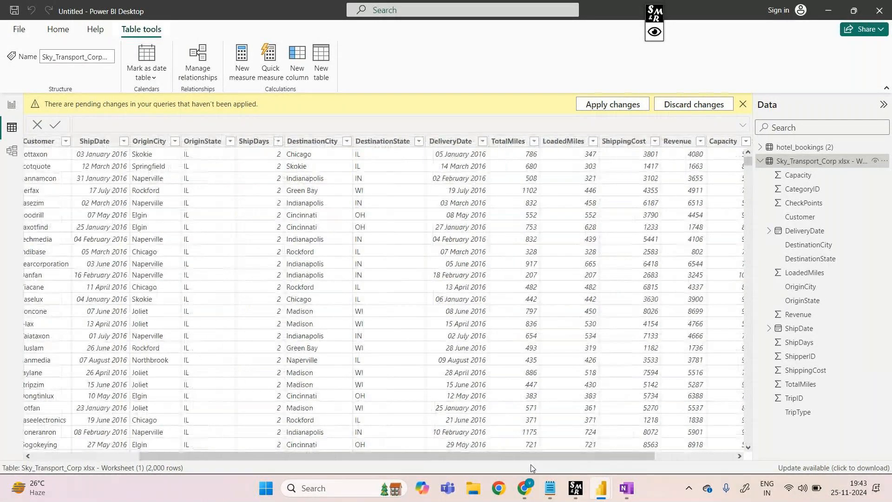
Examine the range of dates in the DeliveryDate column's filter list and close it with all dates selected
left_click(482, 141)
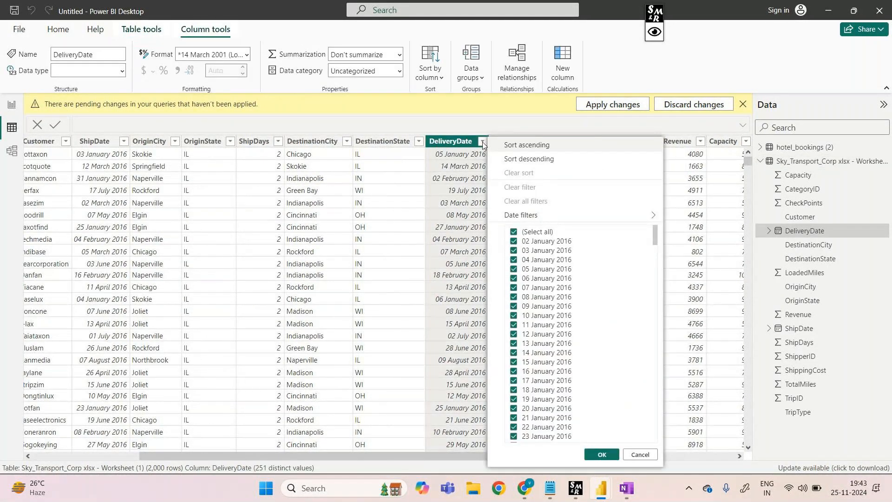
scroll(553, 333, "down", 1)
scroll(552, 333, "down", 2)
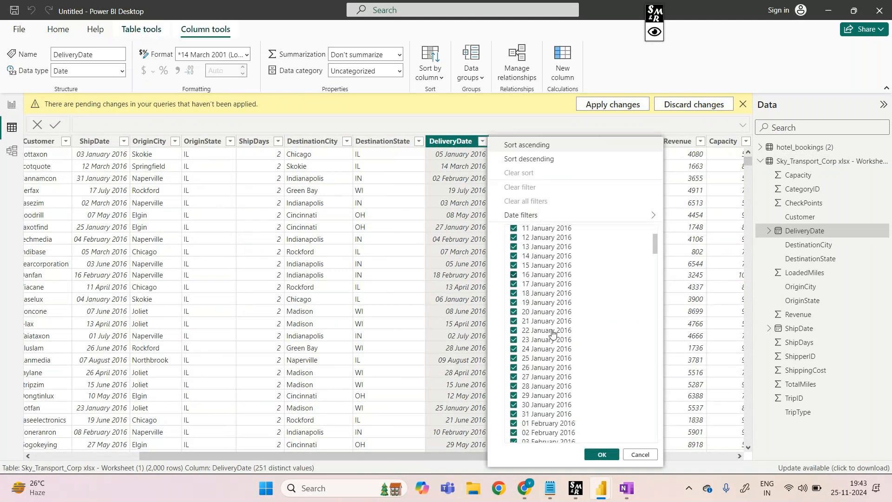
scroll(553, 333, "down", 10)
scroll(553, 333, "down", 10)
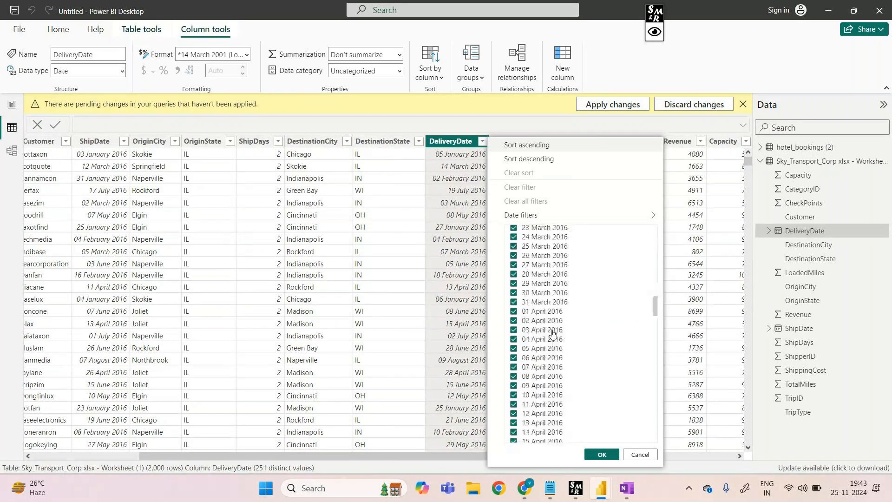
scroll(553, 333, "down", 8)
scroll(552, 333, "down", 2)
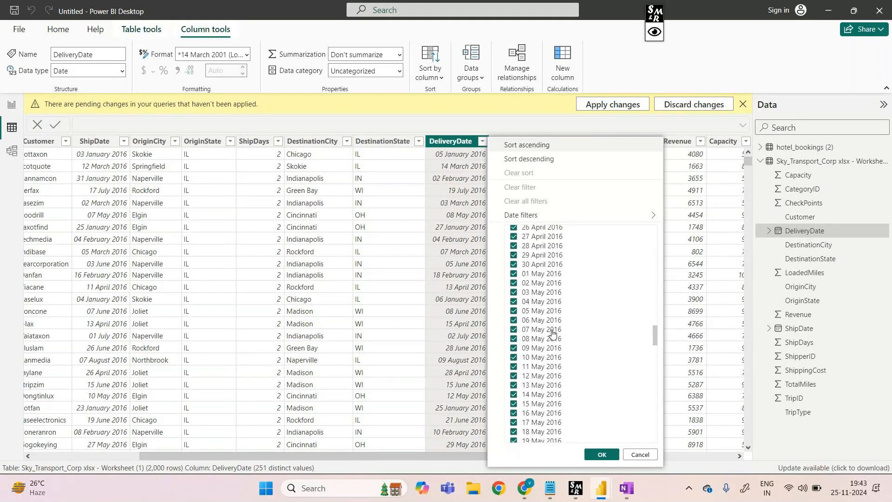
scroll(553, 333, "down", 20)
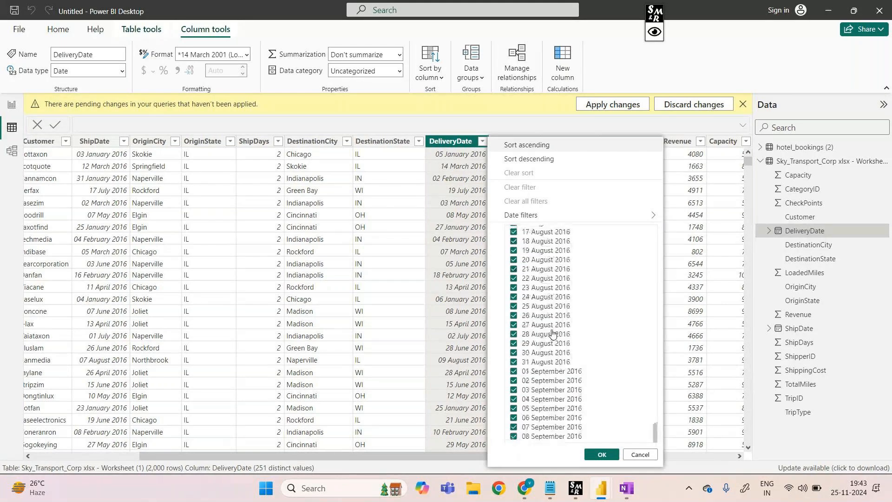
left_click(603, 454)
Switch to Chrome and review the multi-year stock price line chart again
mouse_move(605, 483)
left_click(626, 444)
mouse_move(526, 485)
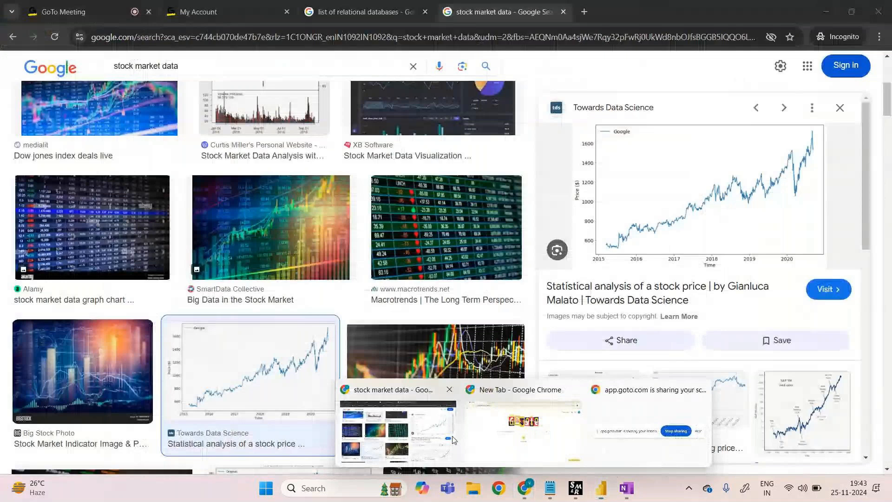
left_click(454, 439)
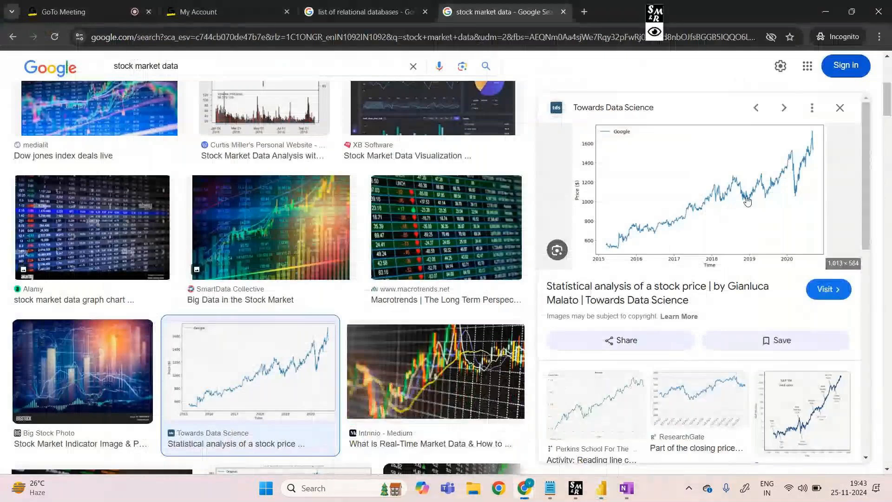
Return to the report in Power BI Desktop and remove Day, Quarter and Year from the line chart's DeliveryDate axis, keeping Month
mouse_move(602, 487)
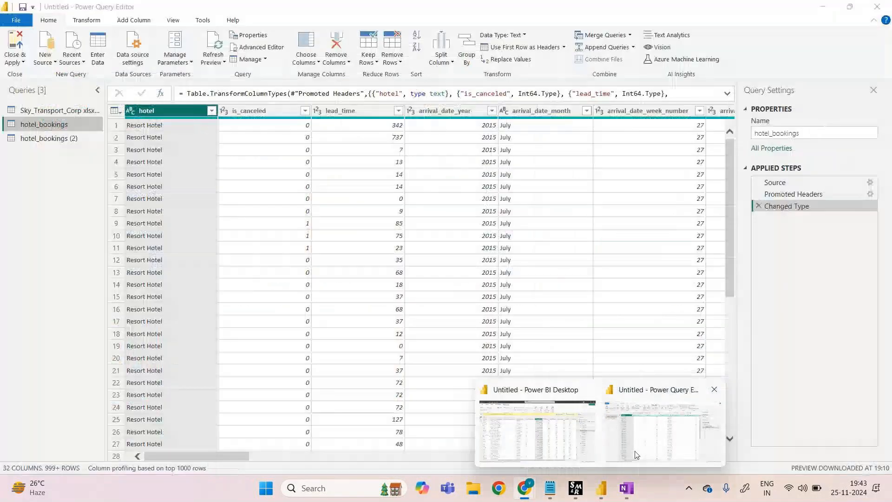
left_click(636, 455)
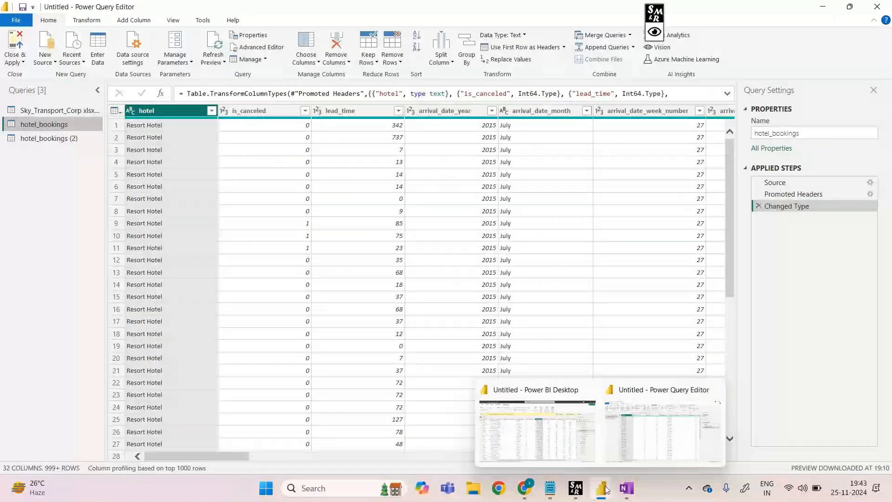
left_click(538, 431)
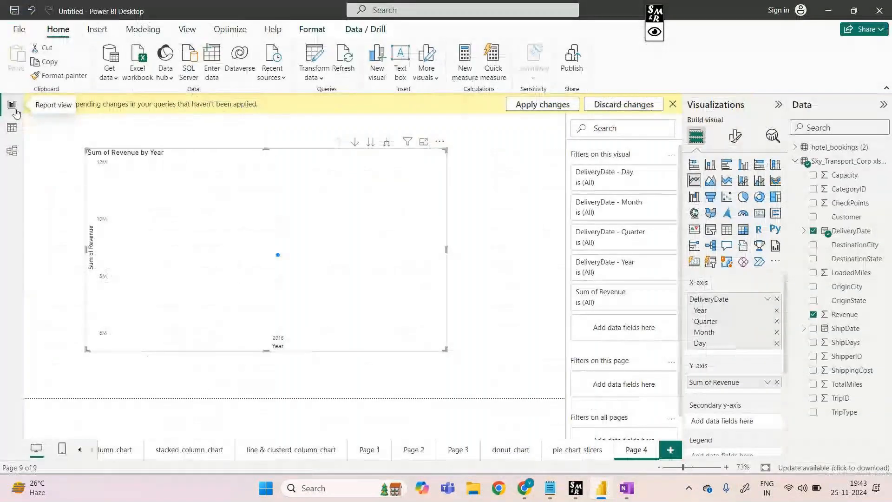
left_click(776, 345)
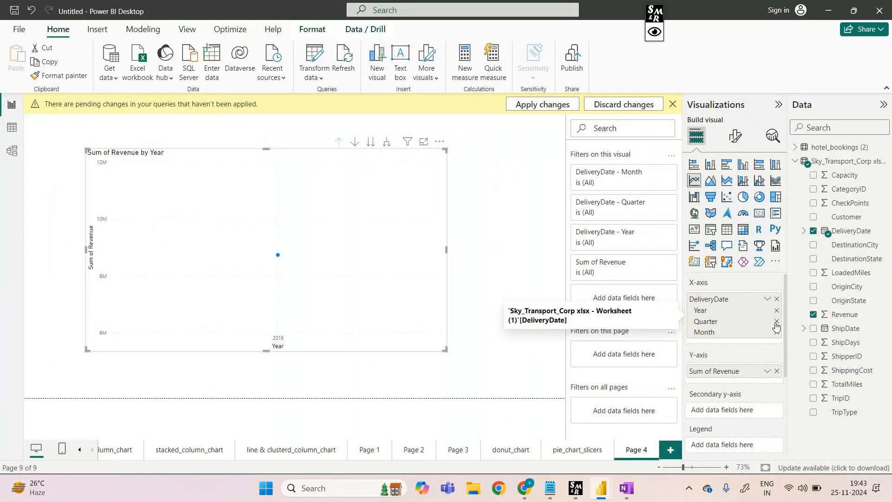
left_click(776, 323)
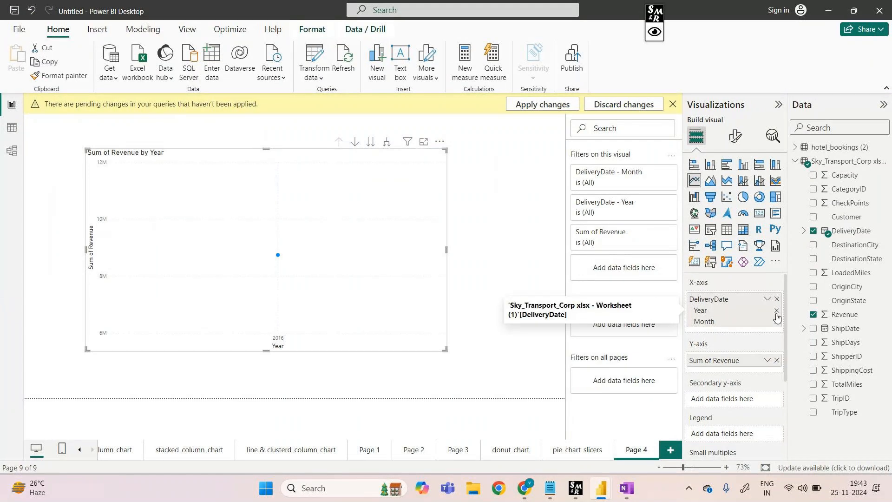
left_click(777, 311)
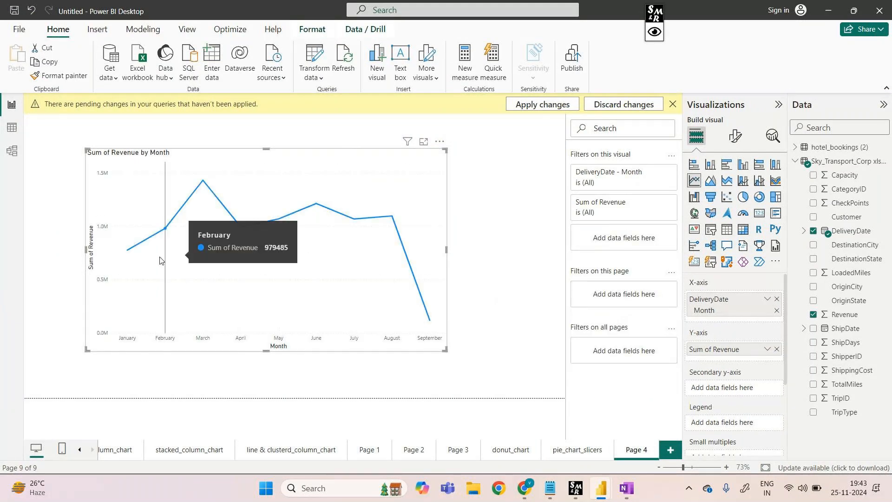
Move the revenue line chart slightly toward the upper right of the report canvas and deselect it
mouse_move(137, 257)
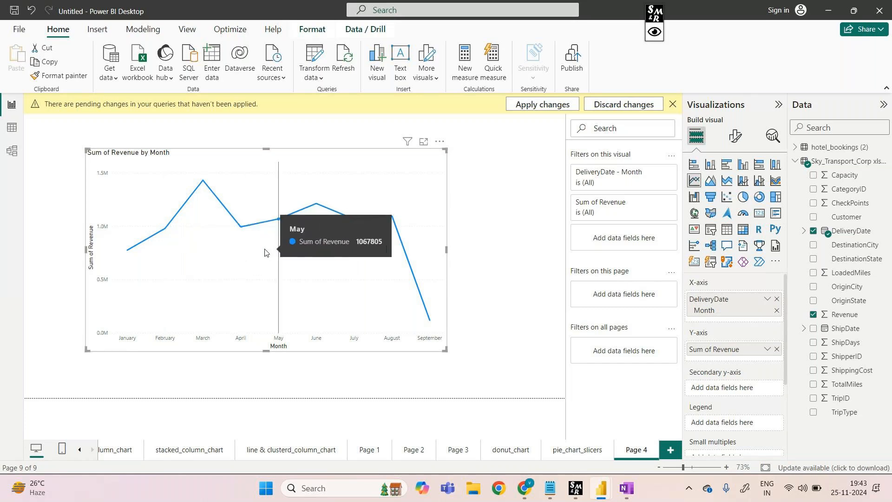
left_click_drag(279, 251, 346, 233)
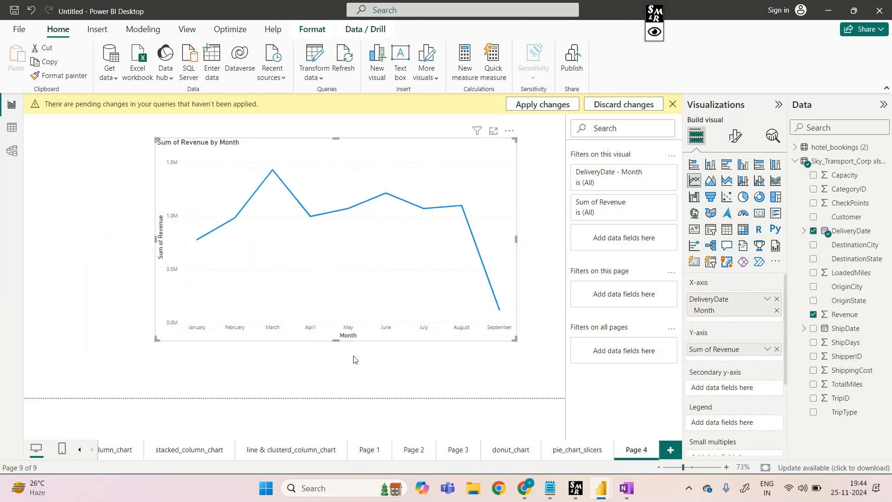
left_click(362, 344)
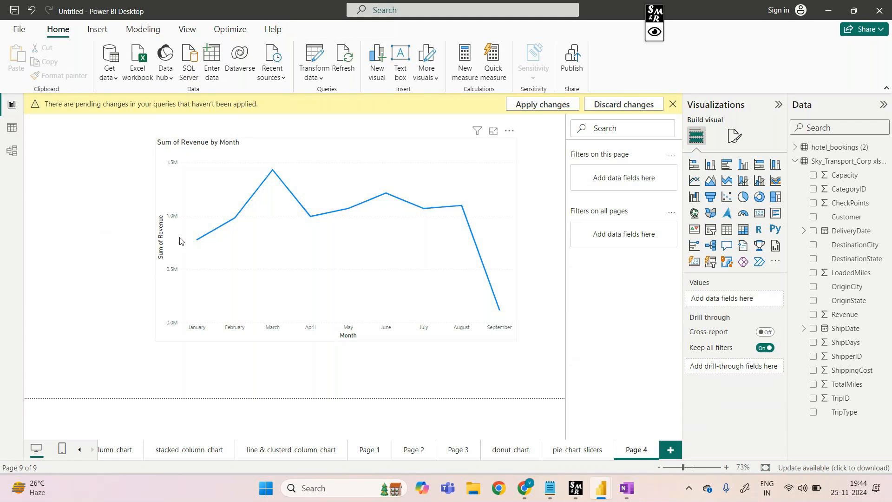
Examine the revenue line chart's data points month by month from February to August
mouse_move(225, 240)
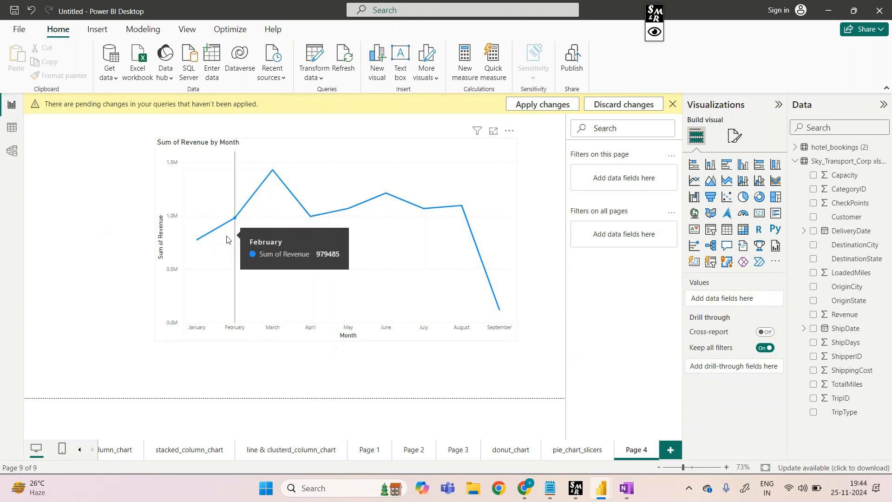
mouse_move(259, 224)
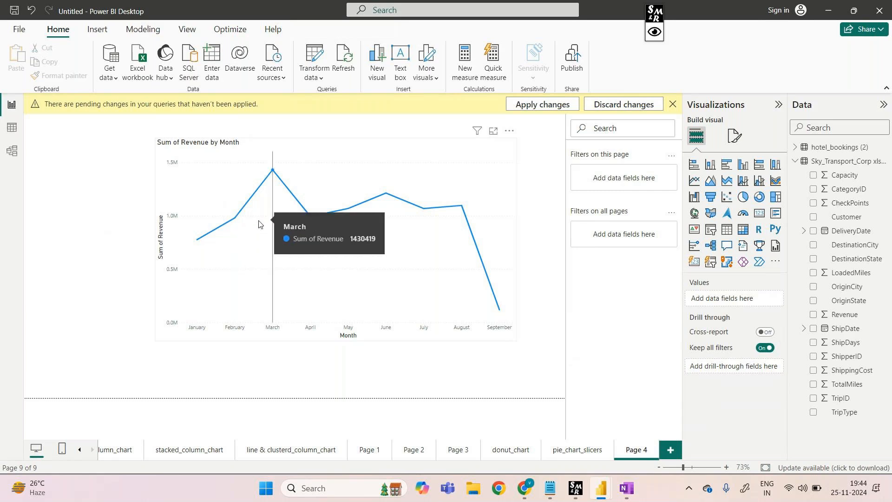
mouse_move(301, 245)
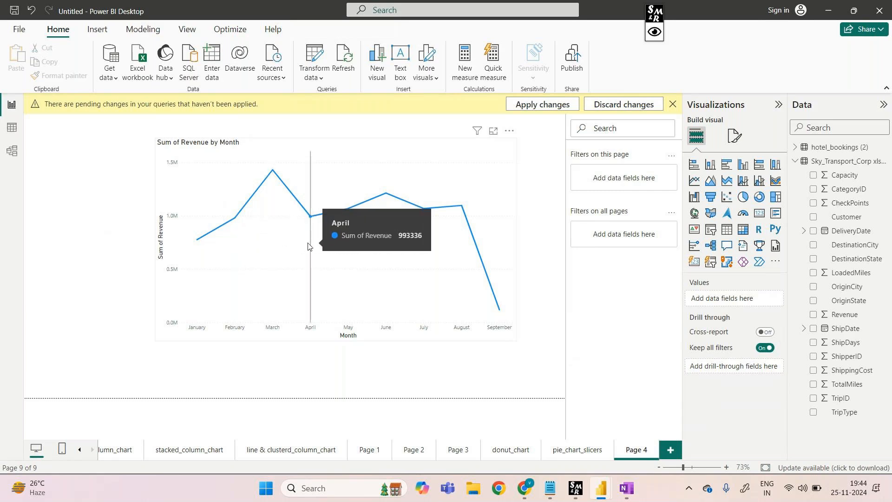
mouse_move(331, 247)
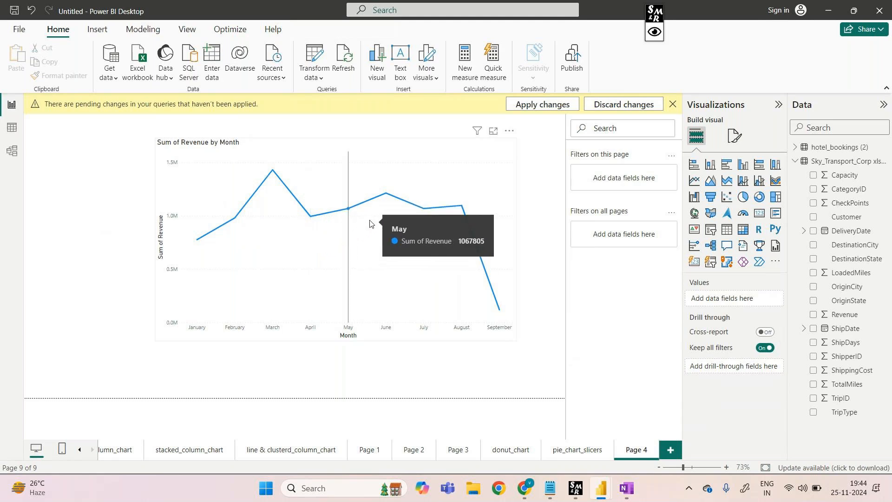
mouse_move(375, 218)
mouse_move(406, 228)
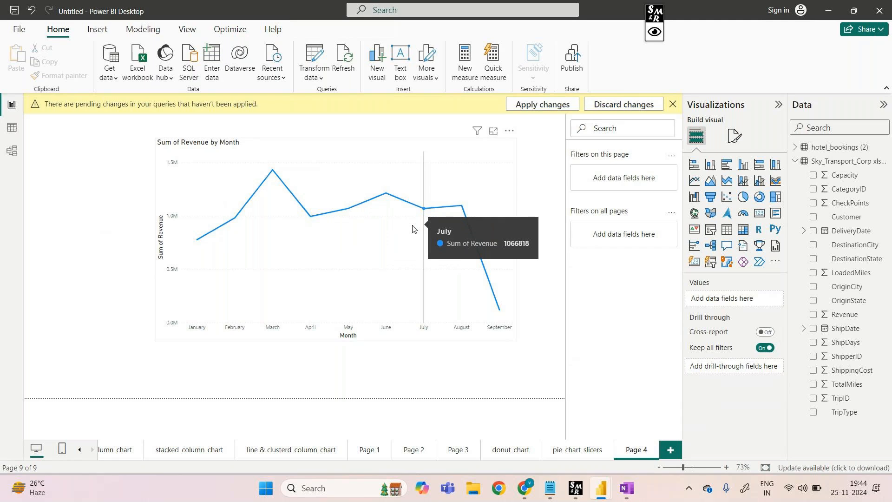
mouse_move(443, 232)
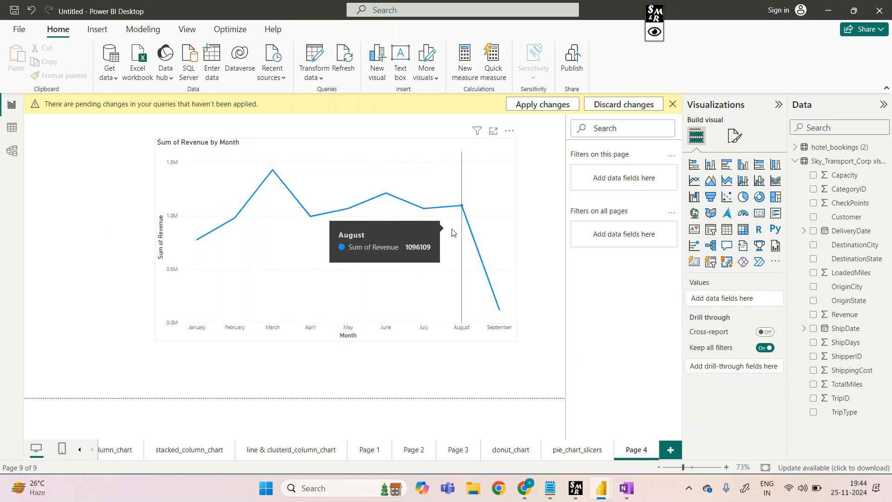
Switch to Chrome, review the ResearchGate closing price chart from the China stock exchange, and close its preview
mouse_move(493, 301)
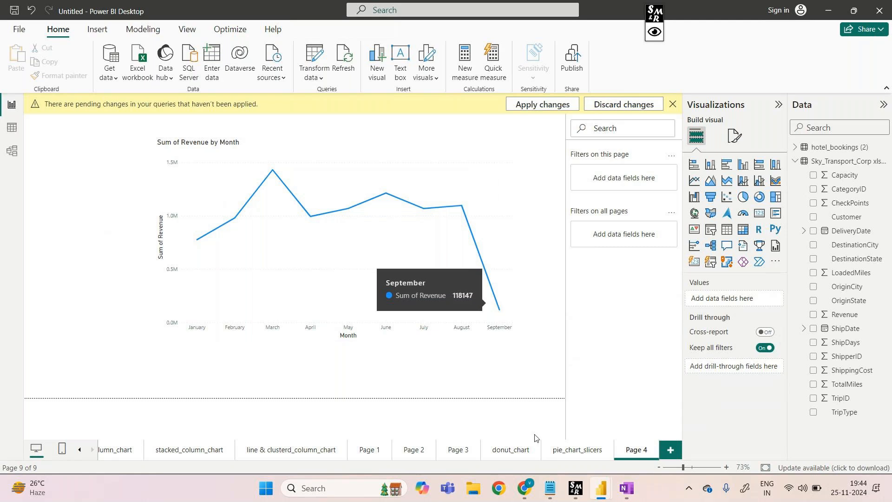
mouse_move(526, 487)
left_click(440, 441)
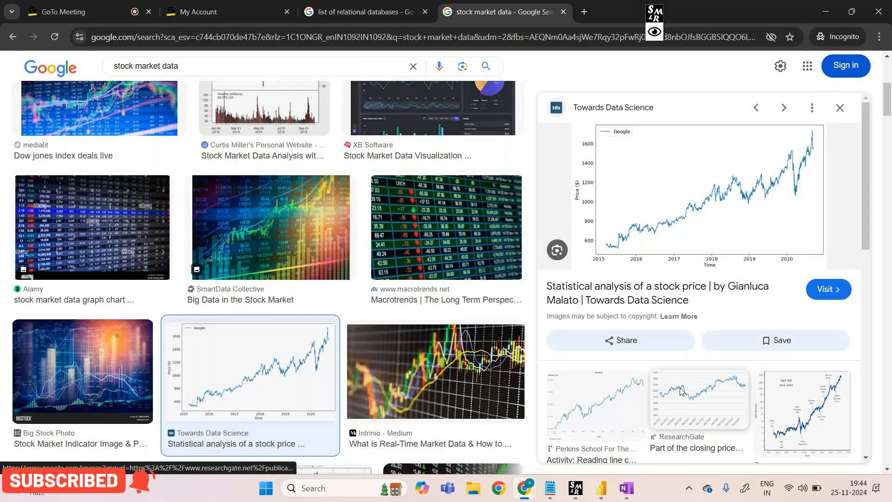
left_click(682, 392)
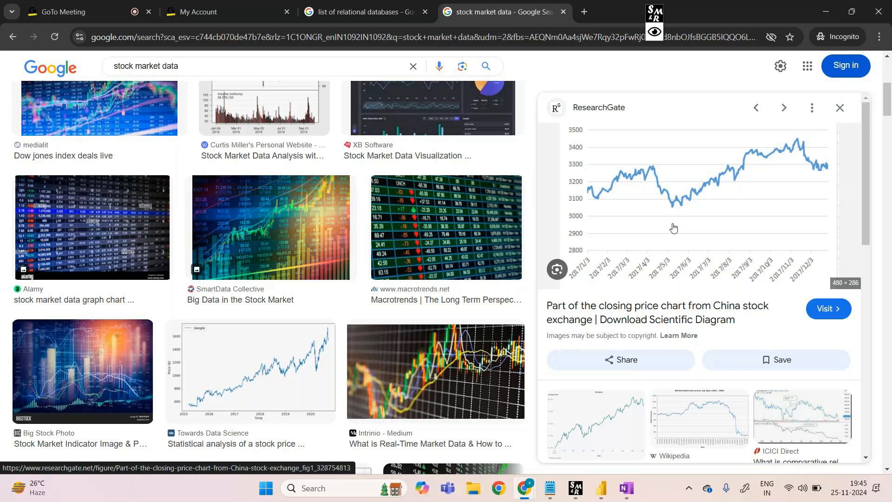
left_click(837, 108)
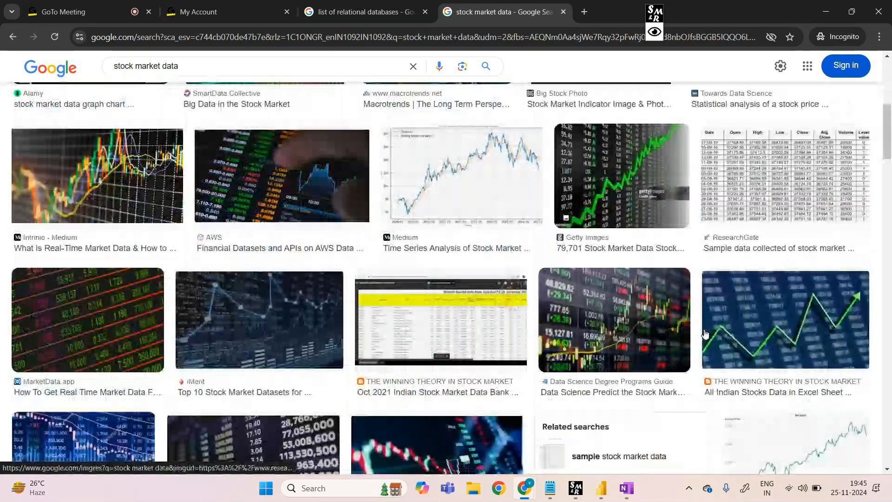
Browse more stock market data images and open the Medium time series chart with the 30-day rolling mean
scroll(705, 334, "down", 1)
scroll(705, 334, "down", 1)
scroll(706, 334, "down", 2)
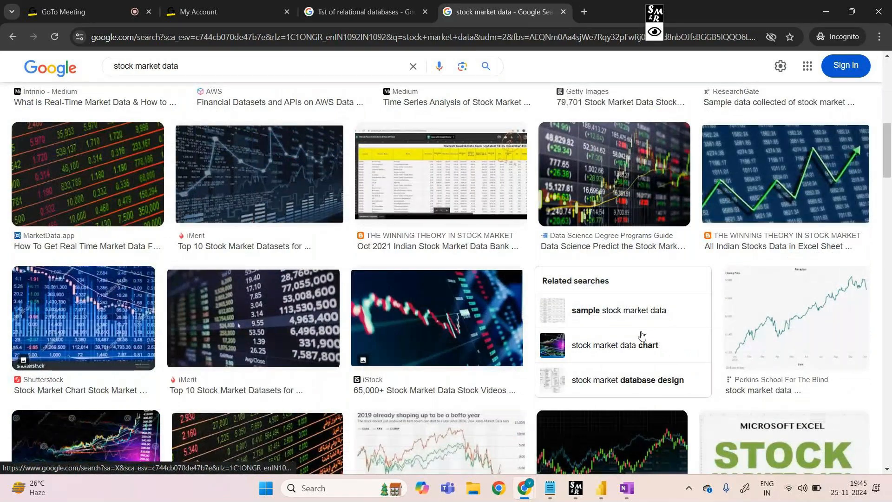
scroll(672, 292, "up", 5)
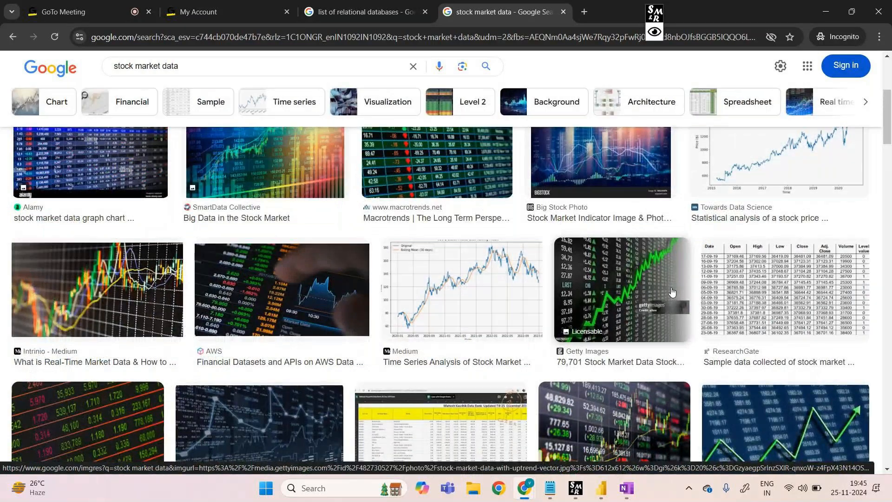
left_click(462, 289)
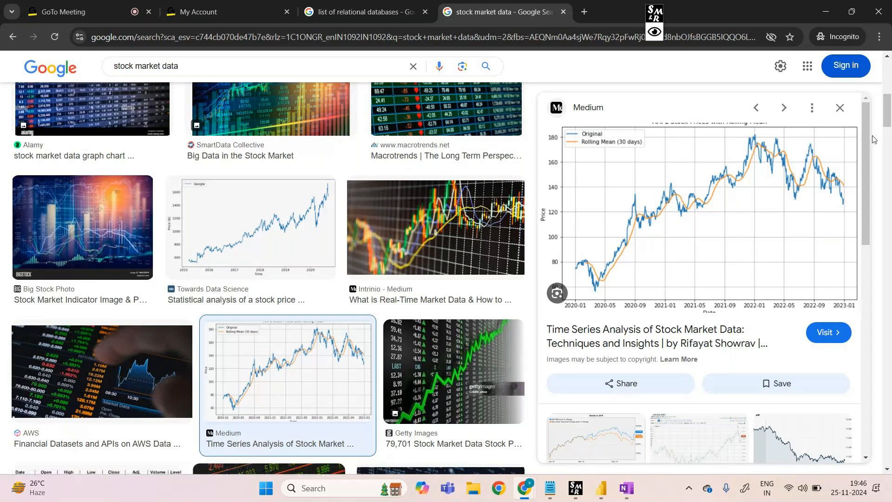
Return to the report in Power BI Desktop and rename Page 4 as line_chart
mouse_move(601, 487)
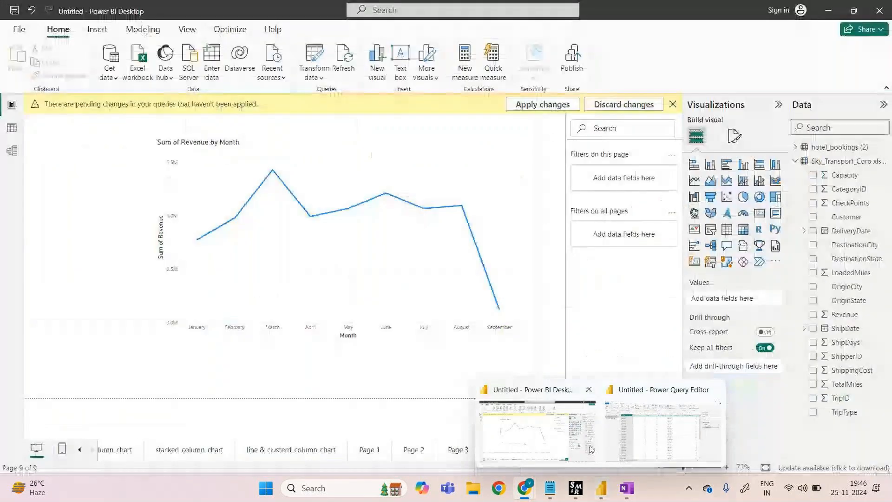
left_click(591, 449)
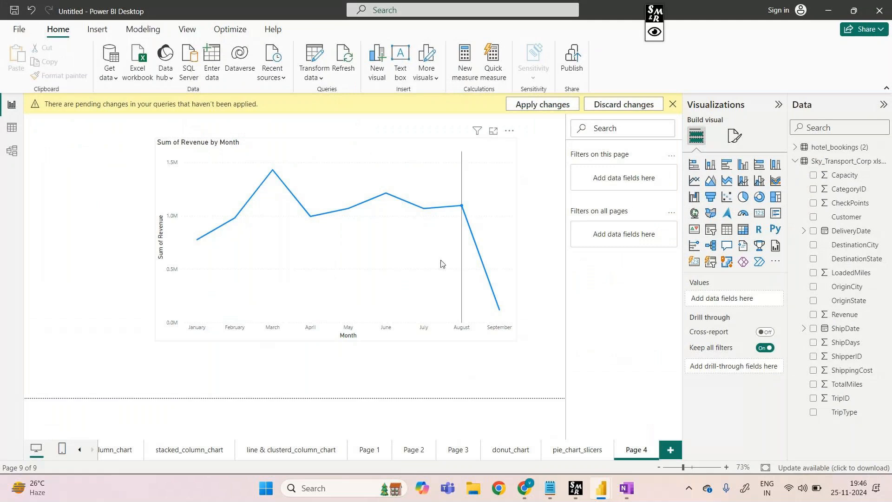
mouse_move(440, 263)
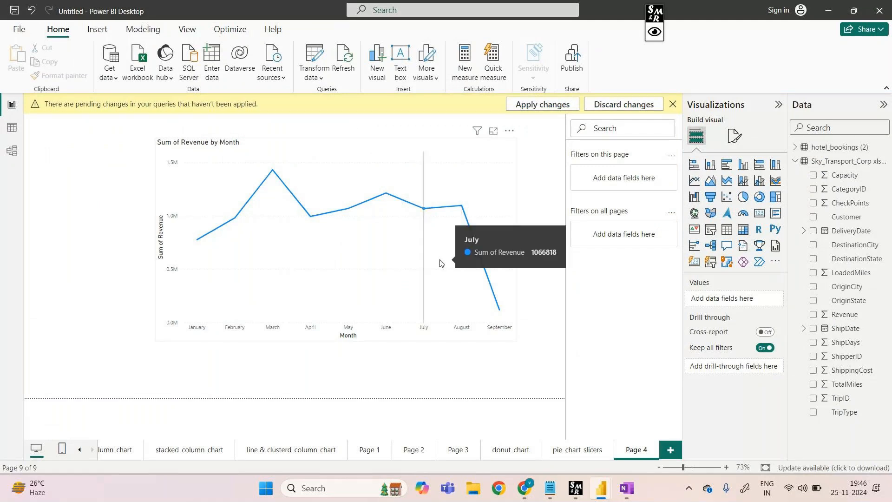
right_click(636, 454)
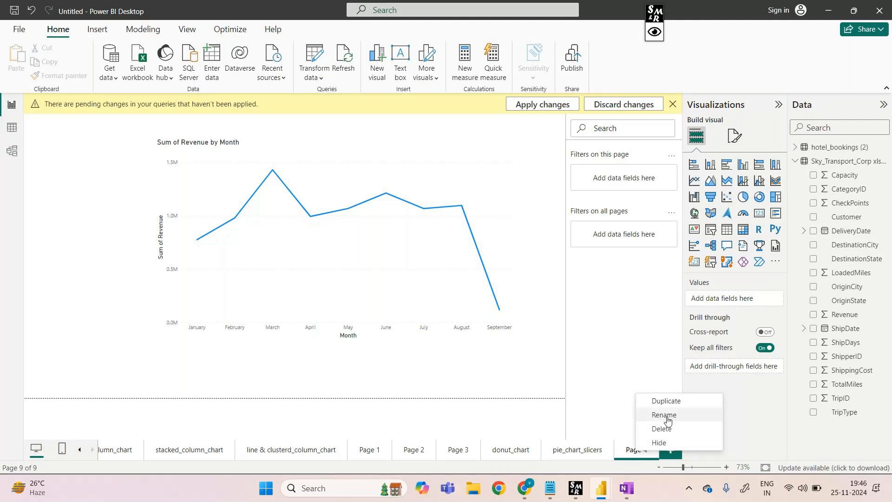
left_click(667, 419)
type("line_chart")
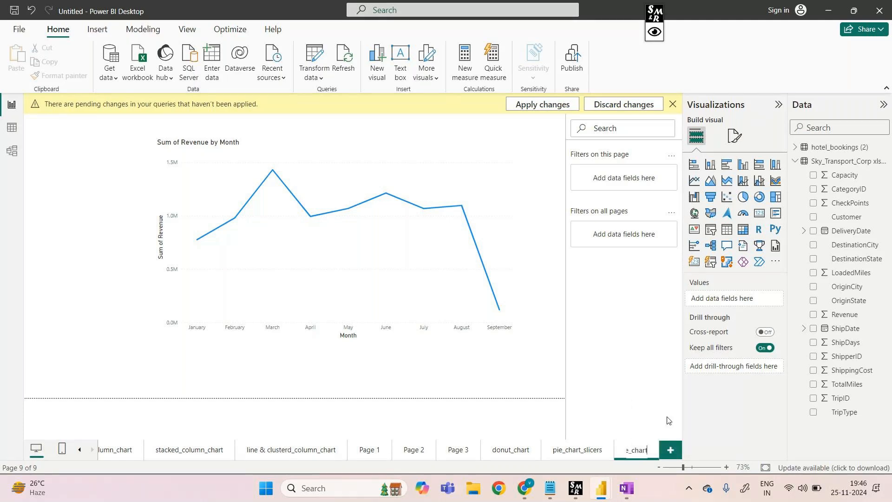
Add a new report page, insert a filled map visual, and move and enlarge it across the canvas
left_click(669, 448)
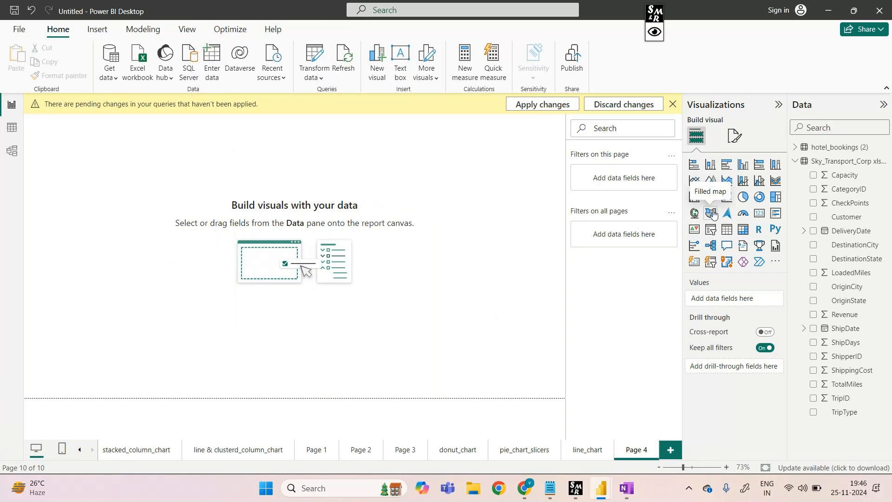
left_click(712, 213)
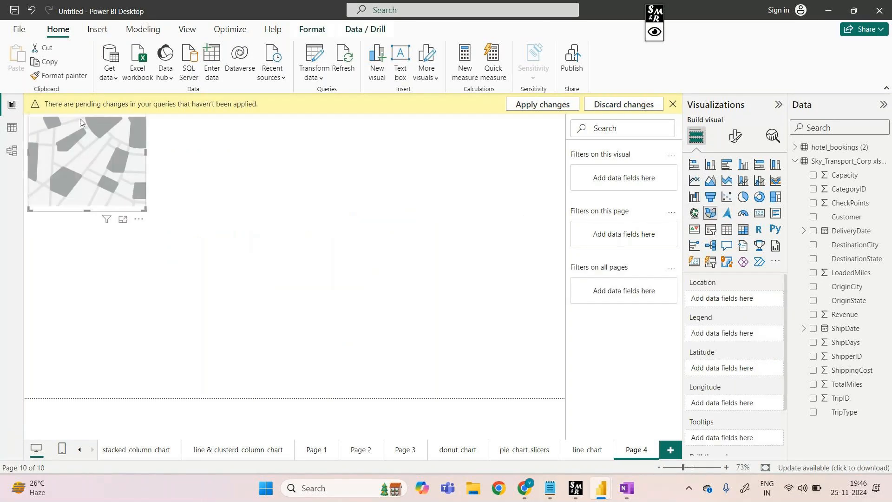
left_click_drag(106, 180, 150, 268)
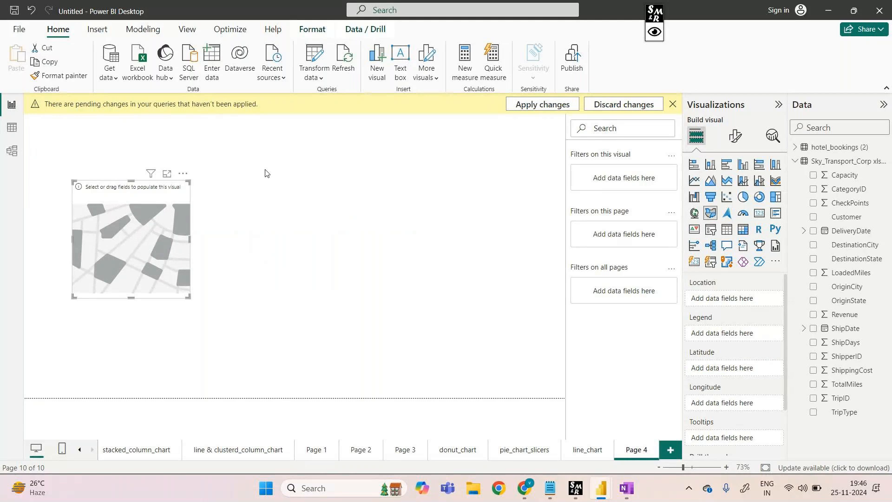
left_click_drag(190, 181, 434, 146)
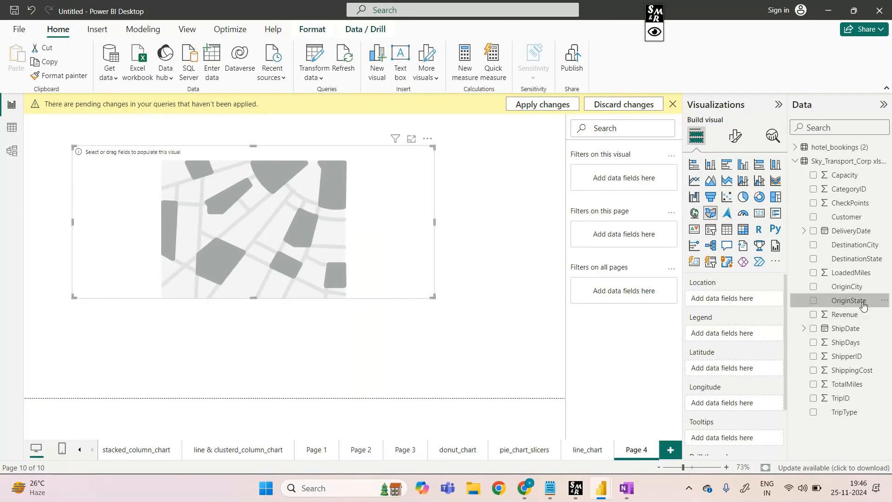
Assign OriginState to the filled map's Location and Legend, showing the map in focus mode
left_click_drag(864, 304, 763, 303)
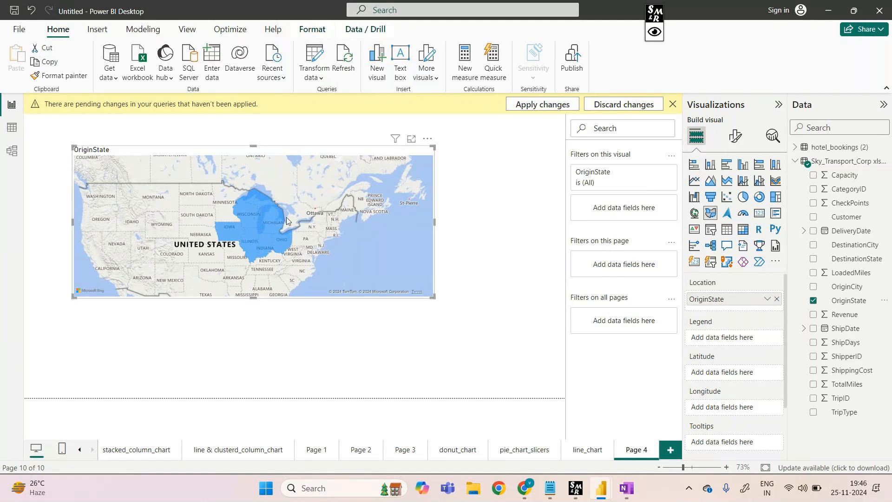
left_click(412, 139)
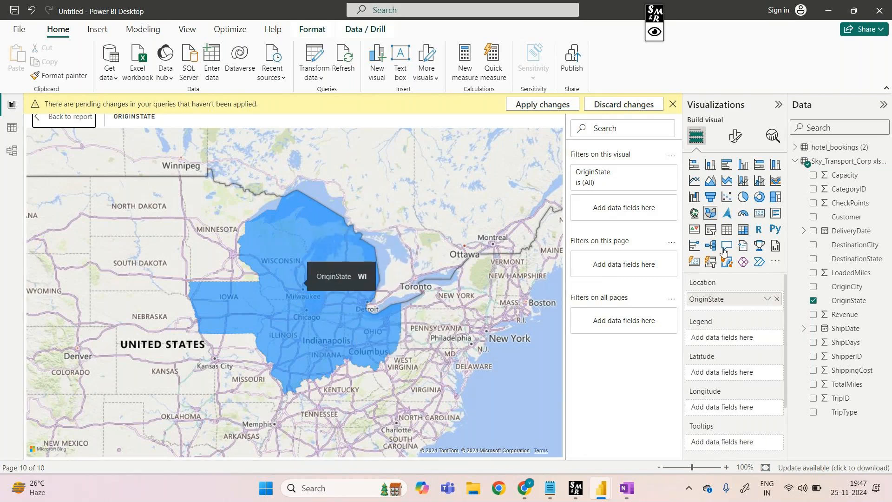
left_click_drag(830, 300, 740, 333)
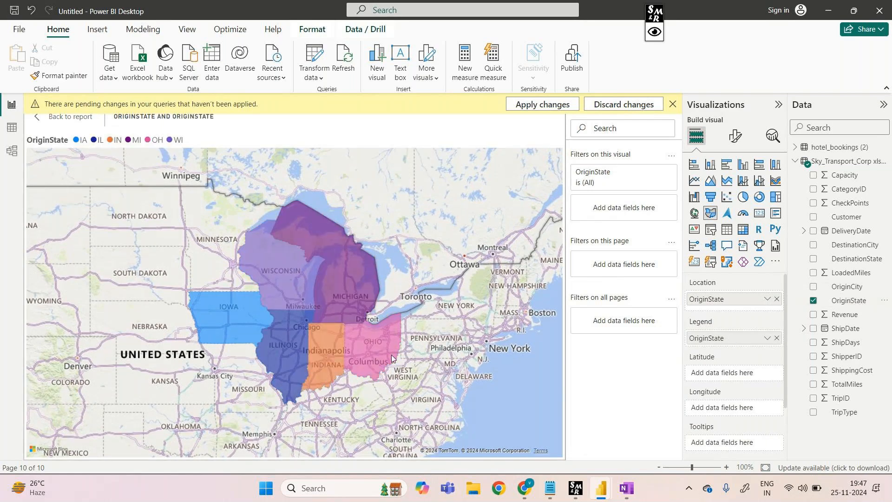
Examine the OriginState label of each coloured state on the filled map, including Michigan, Wisconsin, Iowa, Illinois and Indiana
mouse_move(367, 347)
mouse_move(355, 302)
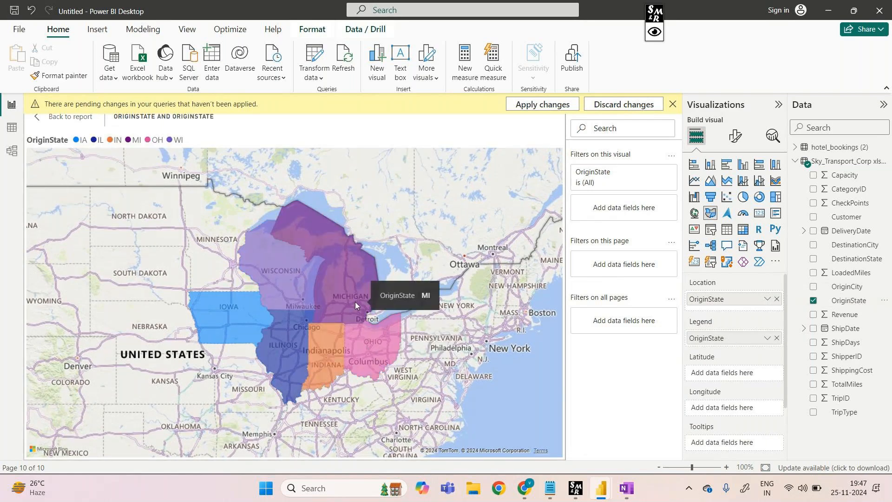
mouse_move(286, 270)
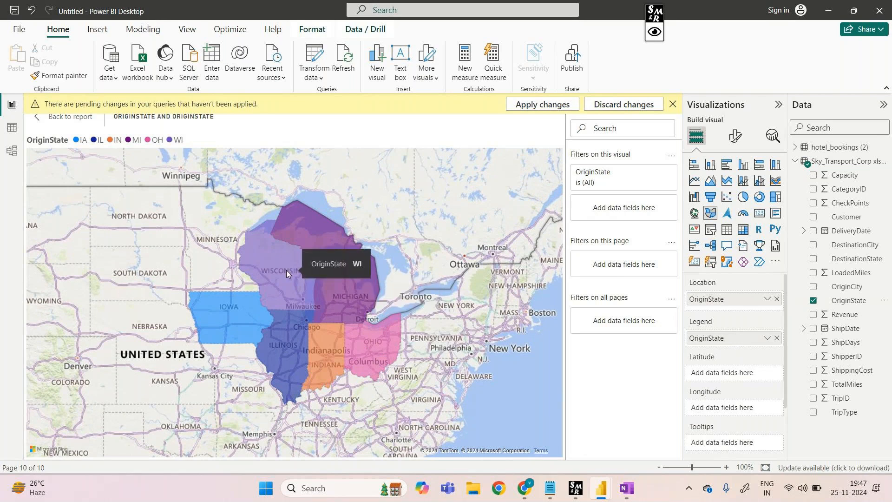
mouse_move(232, 314)
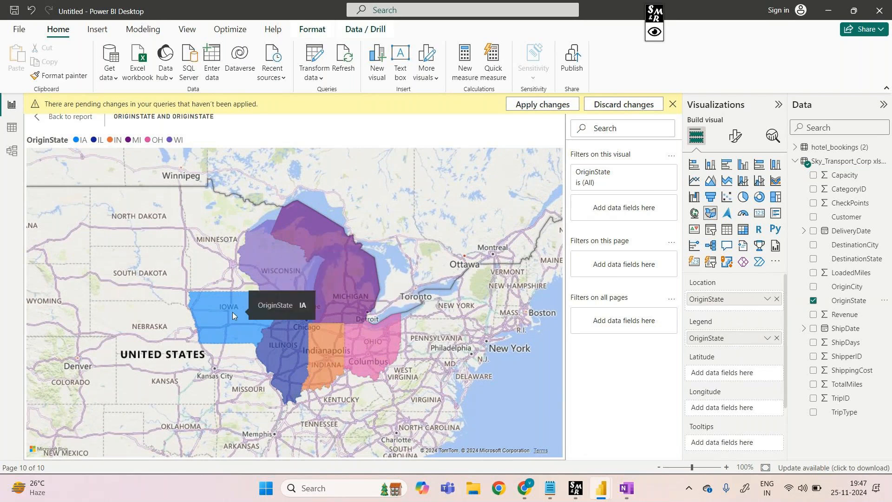
mouse_move(294, 354)
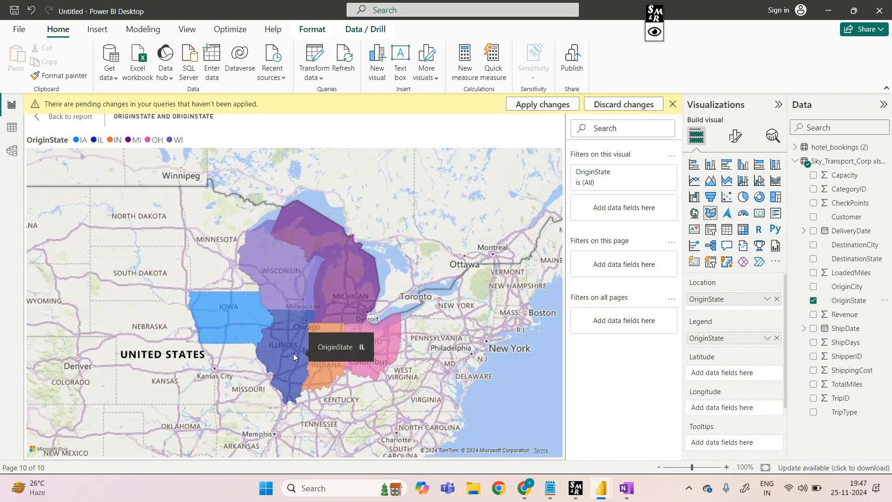
mouse_move(324, 350)
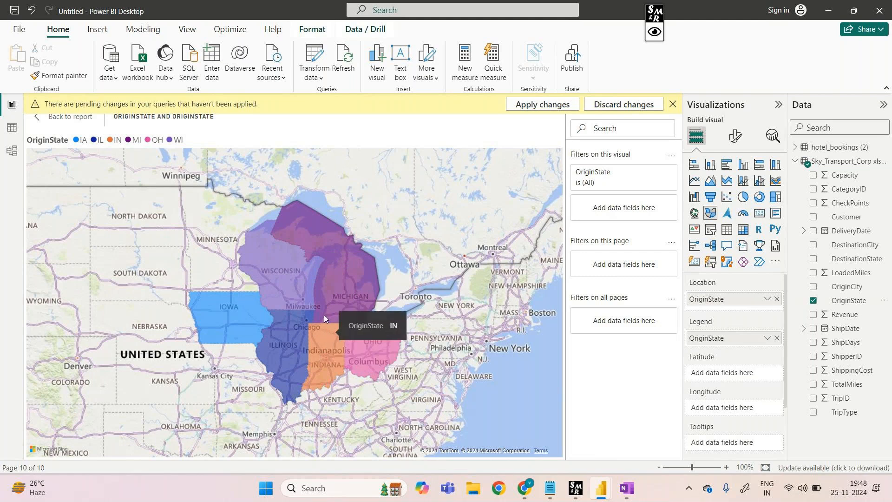
mouse_move(290, 329)
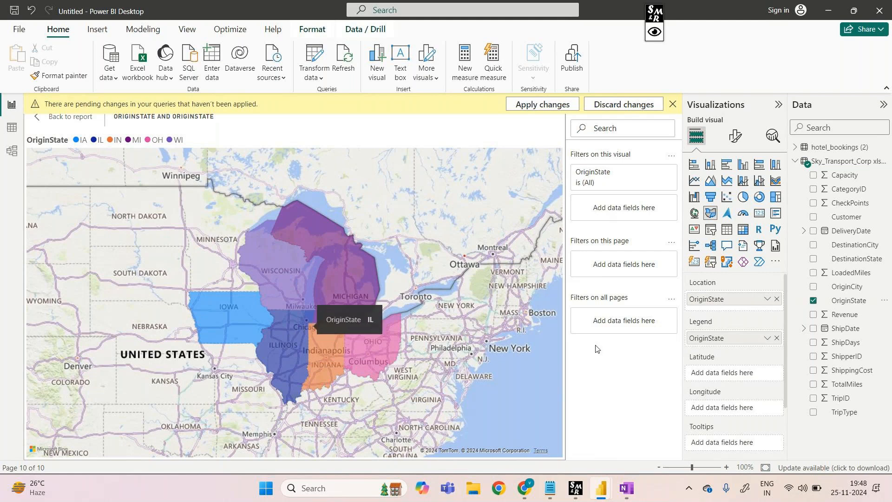
scroll(735, 418, "down", 2)
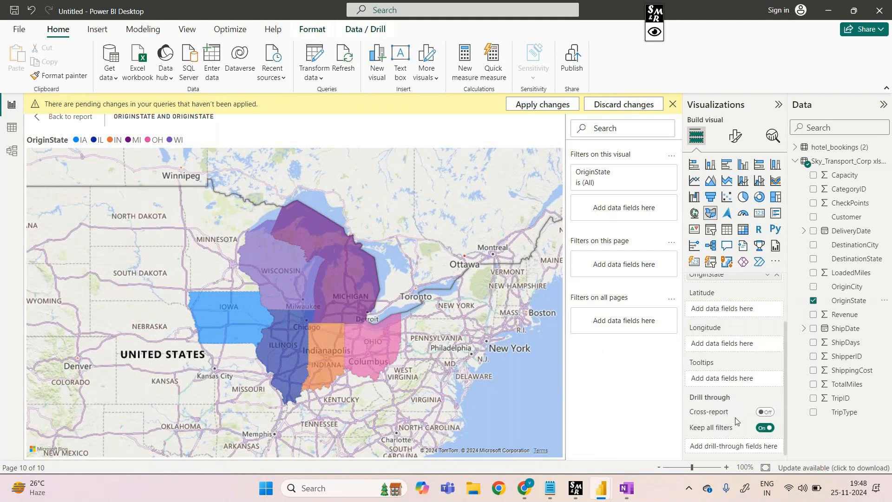
scroll(736, 418, "up", 2)
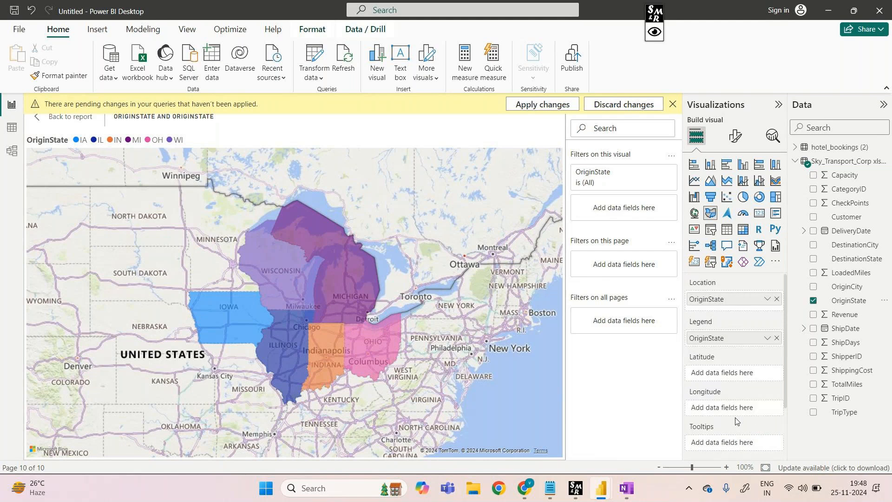
left_click_drag(843, 321, 338, 334)
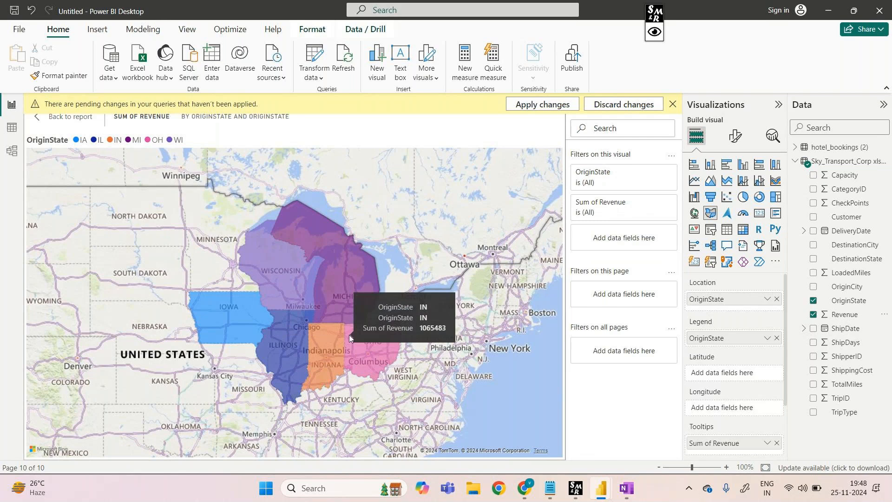
scroll(738, 425, "down", 1)
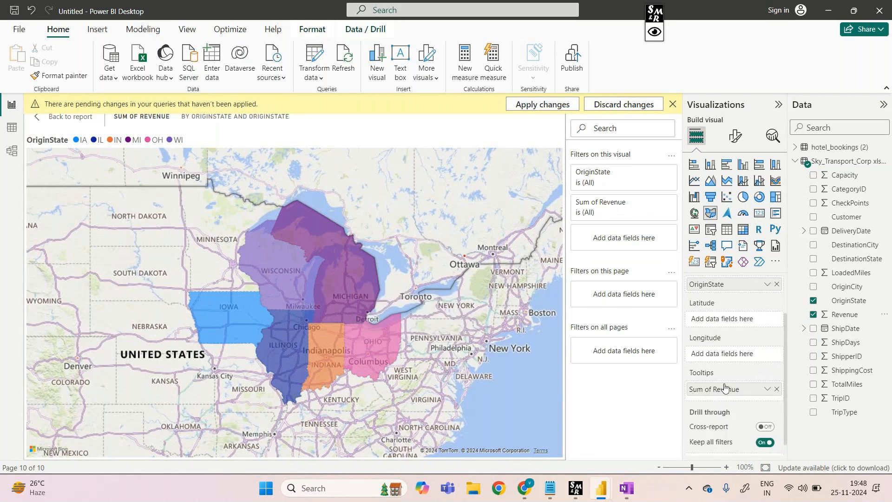
left_click(777, 390)
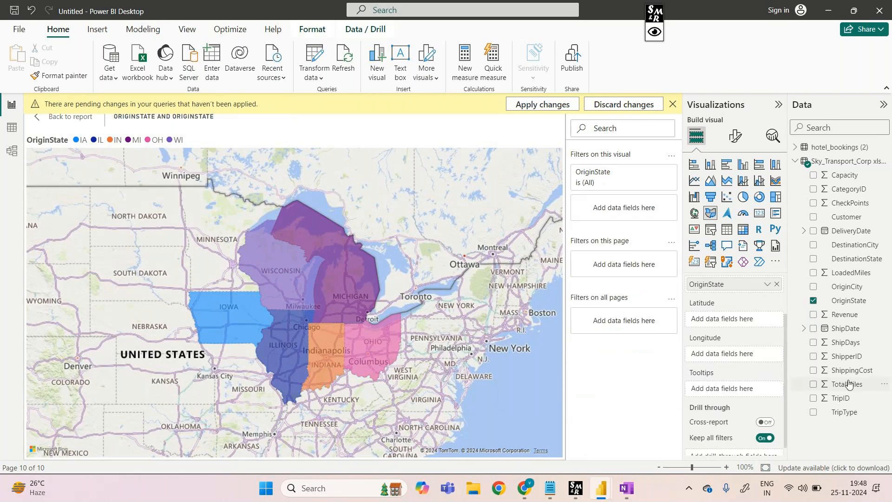
Add Revenue to the filled map's Tooltips and check the revenue shown for the individual states
left_click_drag(849, 319, 753, 387)
mouse_move(389, 349)
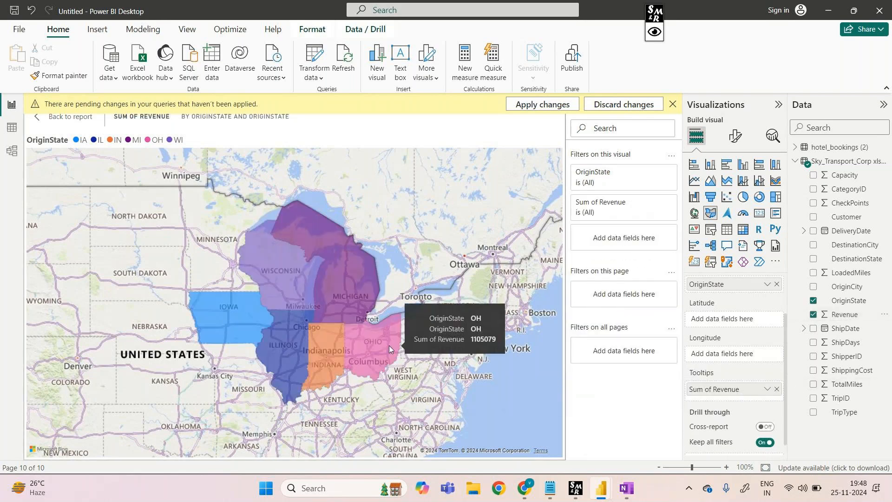
mouse_move(356, 311)
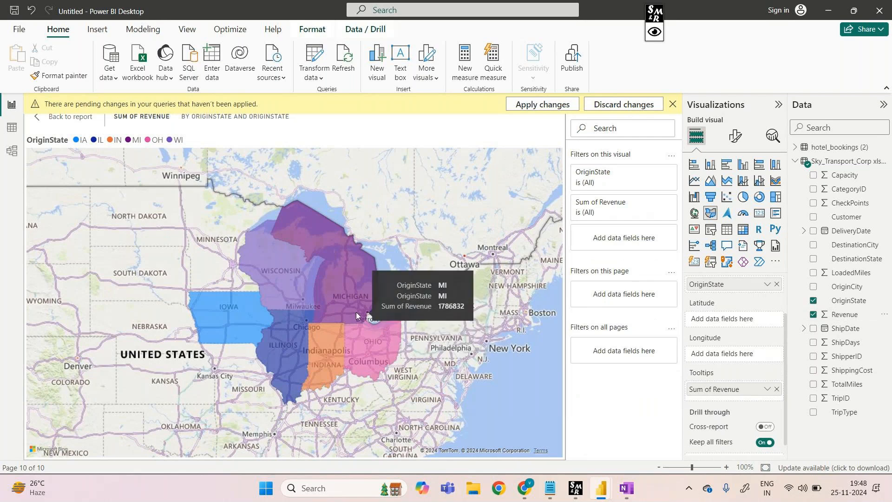
mouse_move(306, 280)
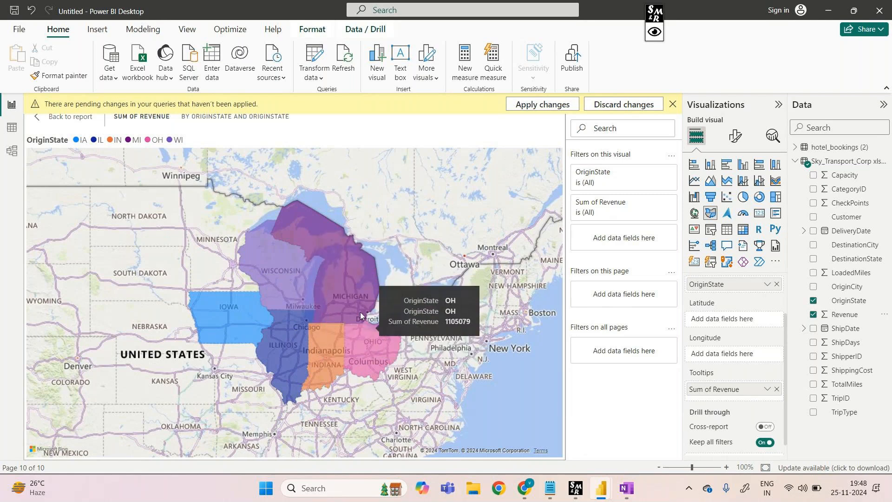
mouse_move(353, 286)
mouse_move(257, 326)
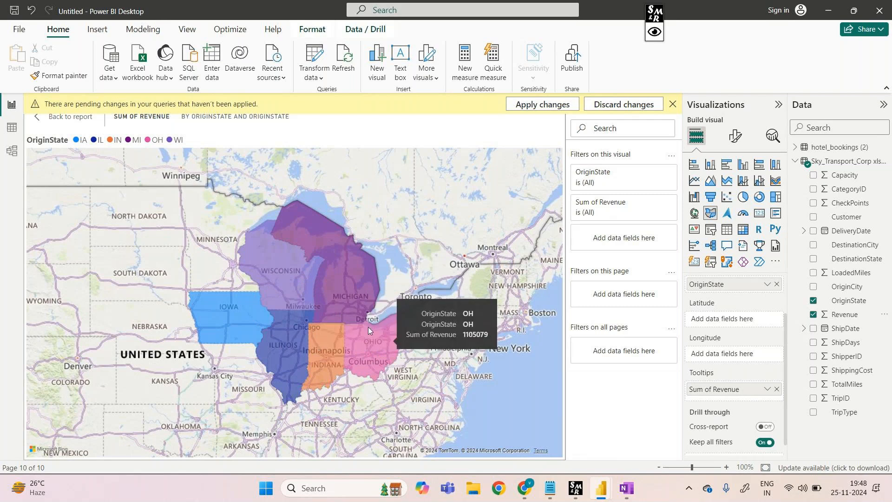
mouse_move(274, 294)
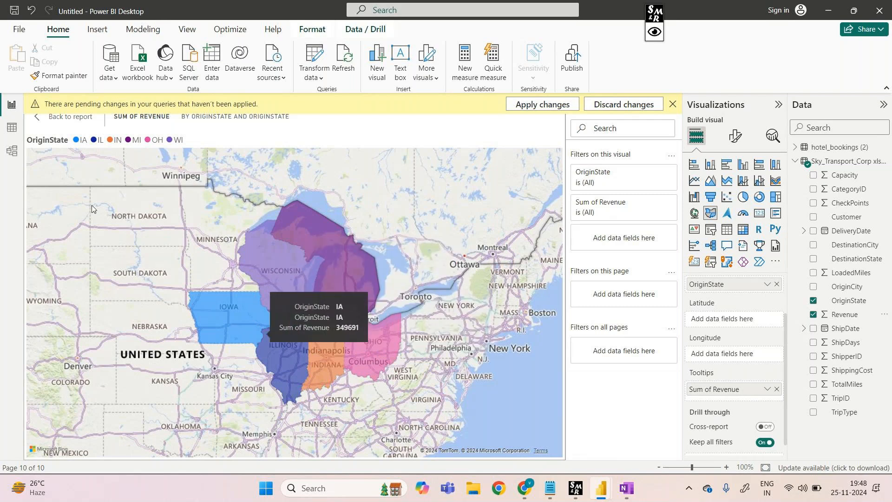
Return from focus mode to the report and rename the current page as filled_map
left_click(83, 121)
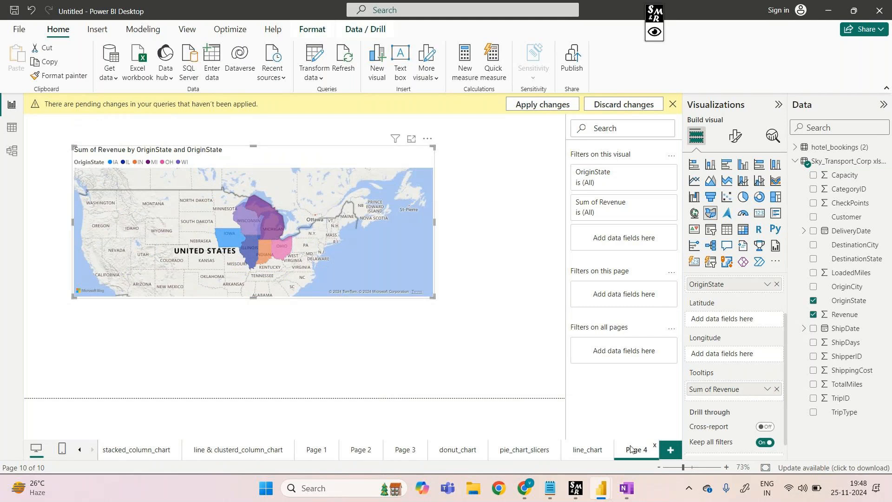
right_click(634, 449)
left_click(666, 410)
right_click(640, 450)
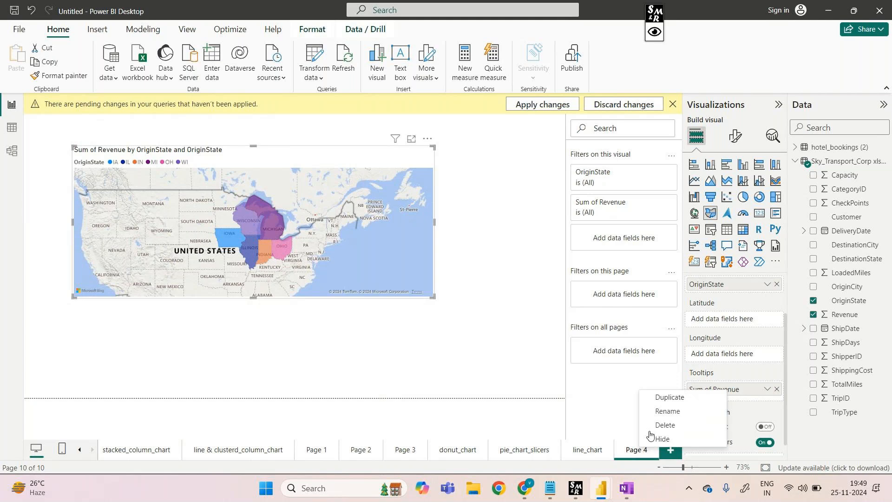
left_click(666, 411)
type("f")
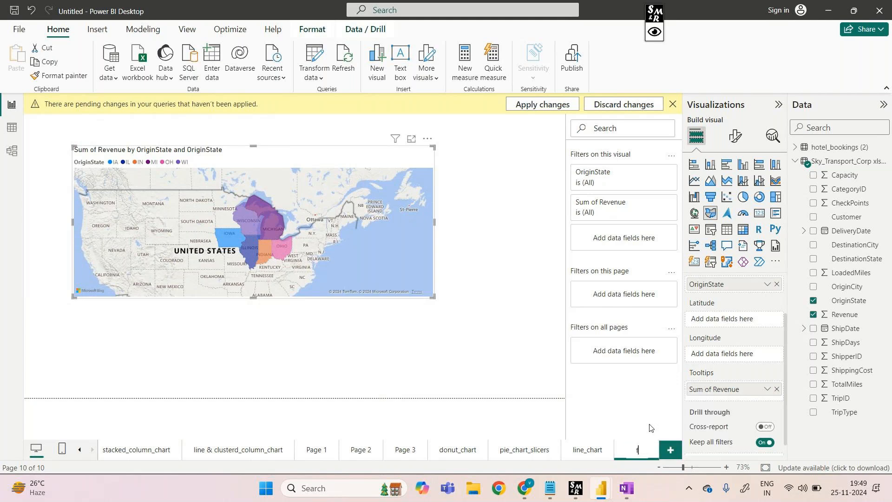
type("illed_map")
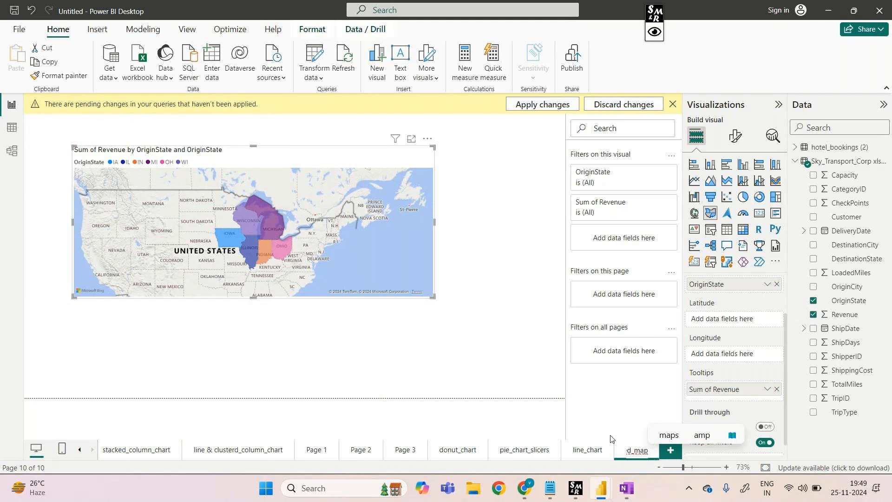
left_click(552, 414)
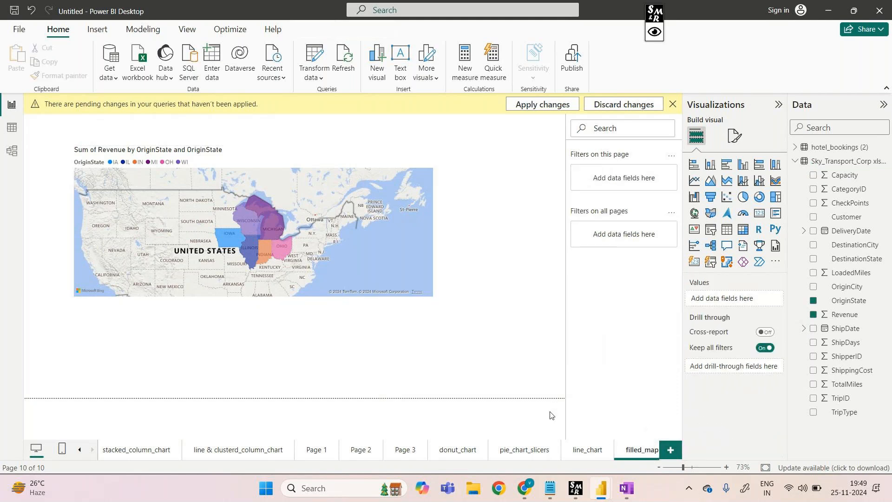
Add a new report page, insert a map visual, and move and enlarge it on the canvas
left_click(672, 451)
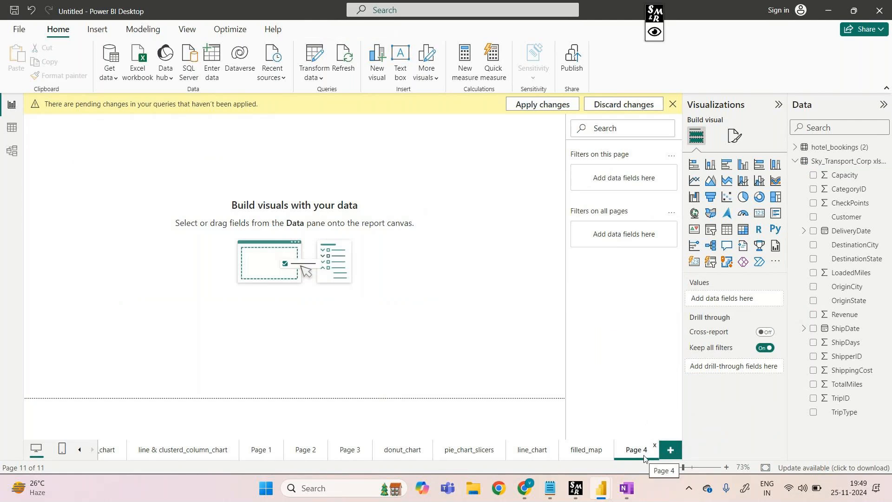
left_click(694, 216)
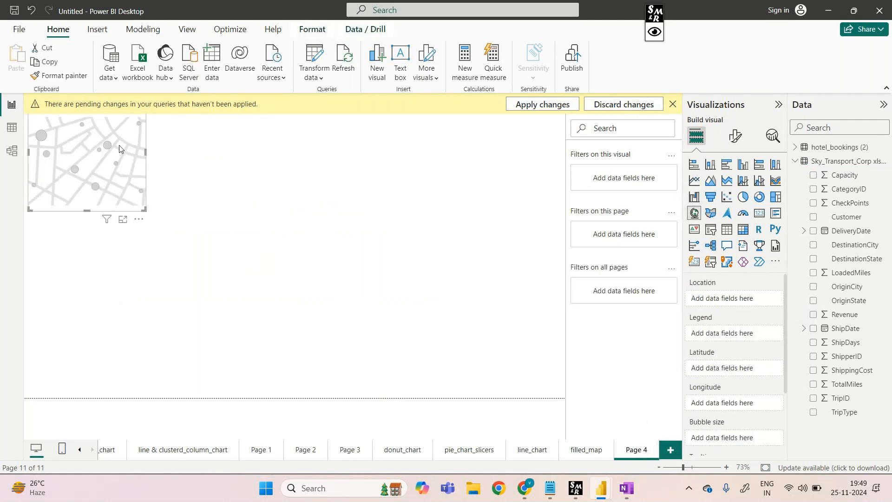
left_click_drag(118, 170, 246, 264)
left_click_drag(273, 208, 415, 169)
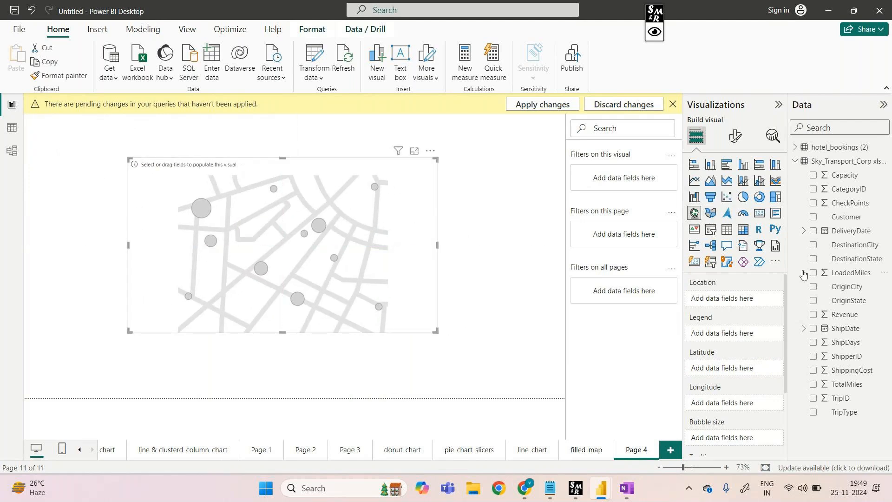
Assign OriginState to the map's Location and Legend, and view the state bubbles in focus mode
left_click_drag(840, 301, 728, 299)
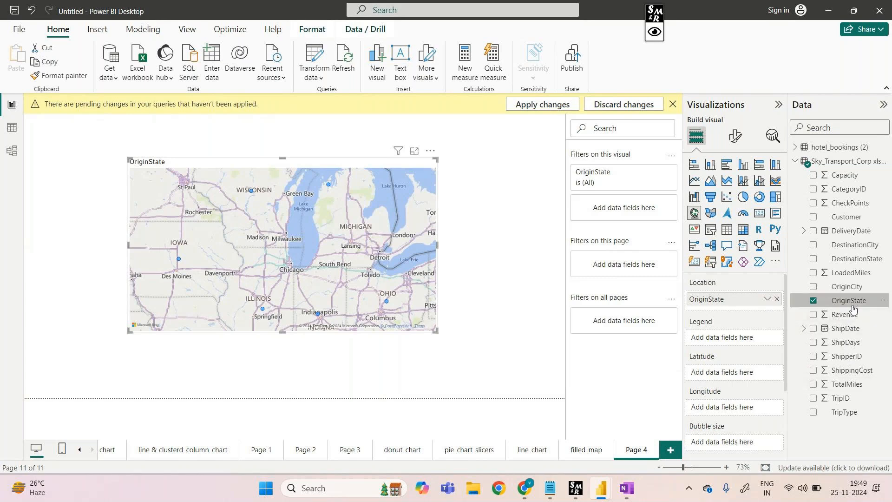
left_click_drag(833, 308, 738, 346)
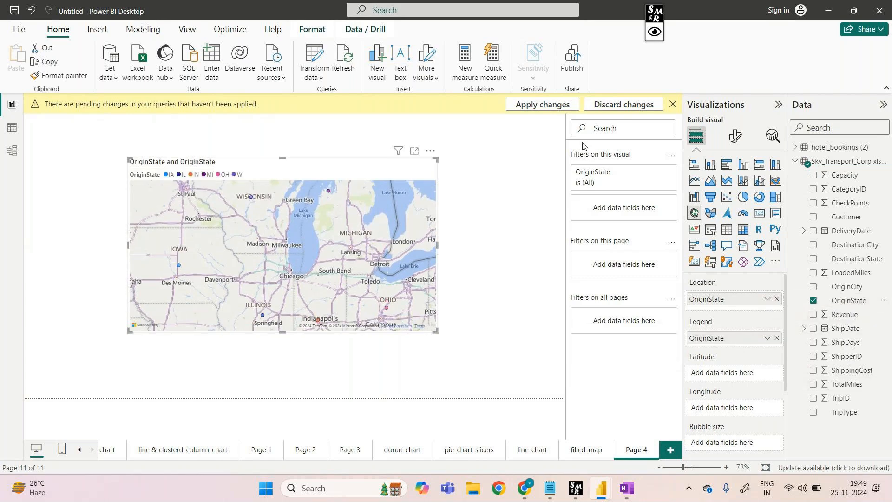
left_click(414, 151)
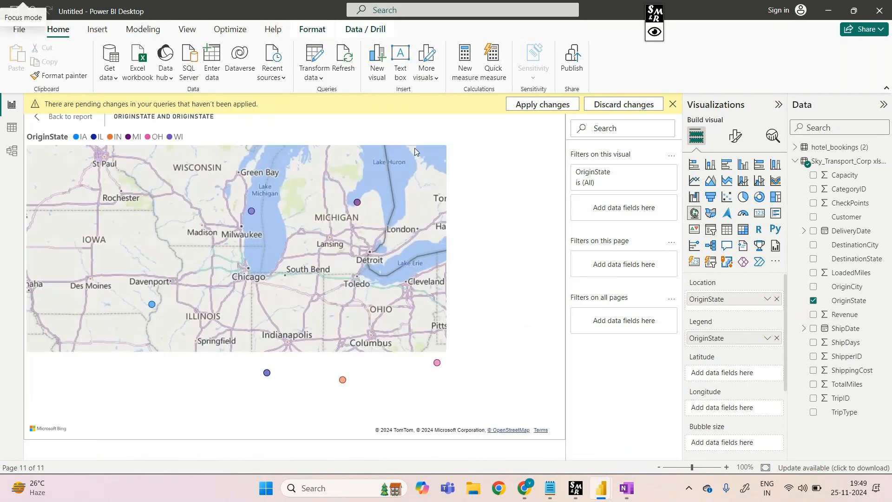
mouse_move(358, 211)
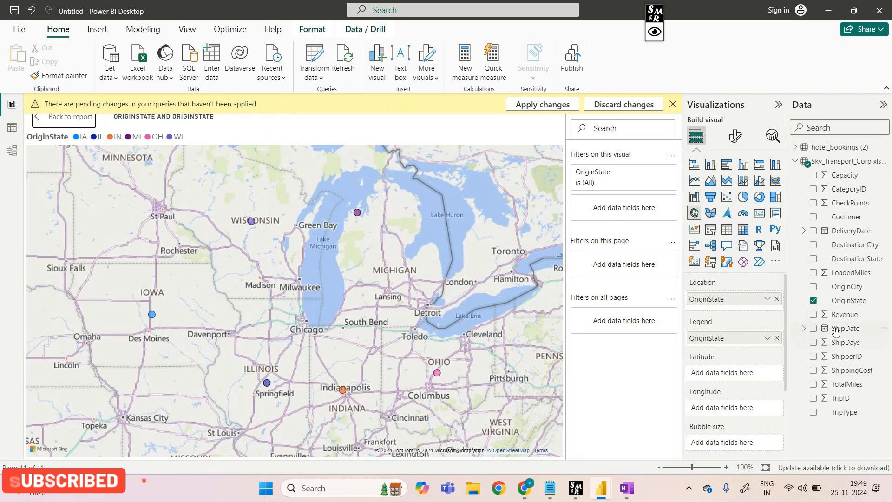
Add the count of OriginState as Bubble size and Revenue as a Tooltip, and check the details of individual state bubbles
left_click_drag(849, 301, 742, 447)
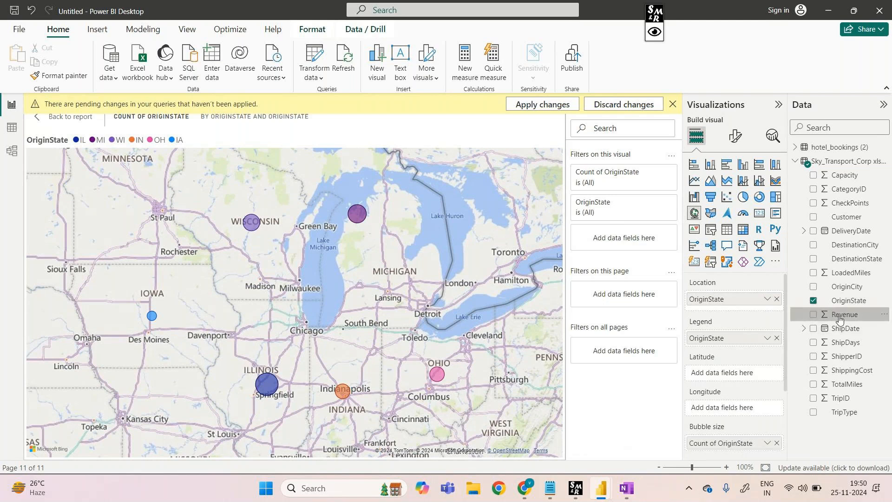
left_click_drag(840, 317, 370, 354)
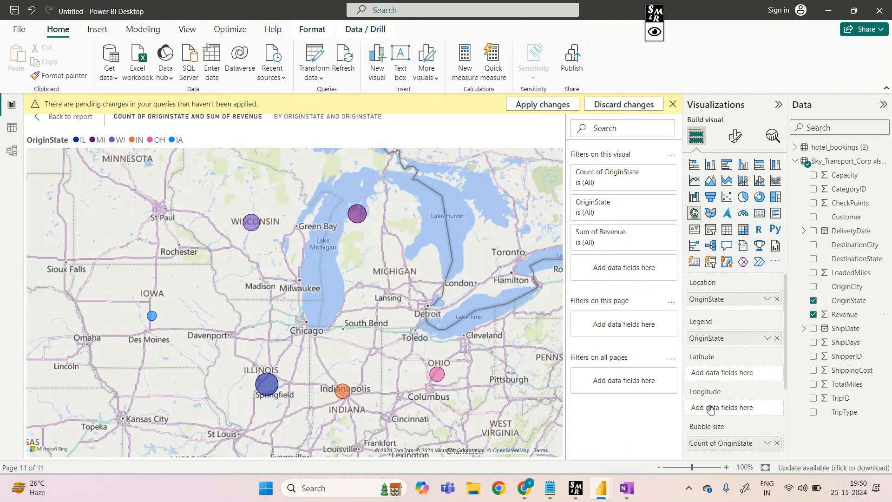
scroll(729, 381, "down", 3)
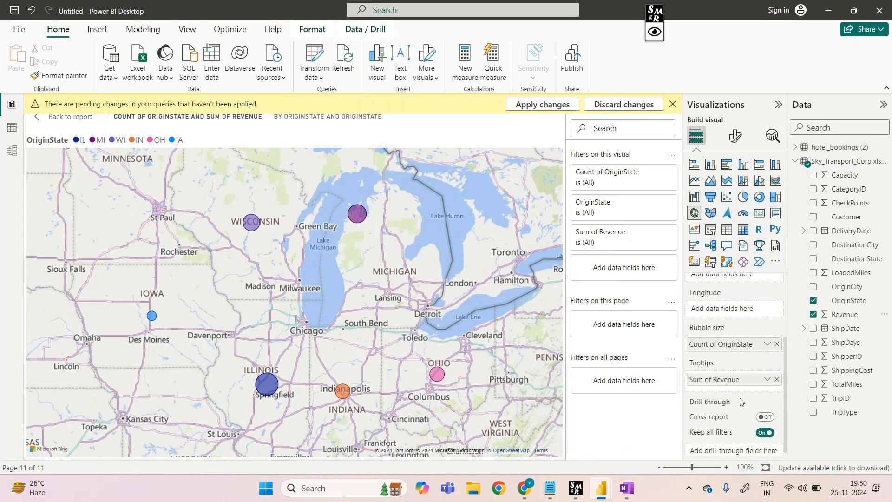
mouse_move(437, 374)
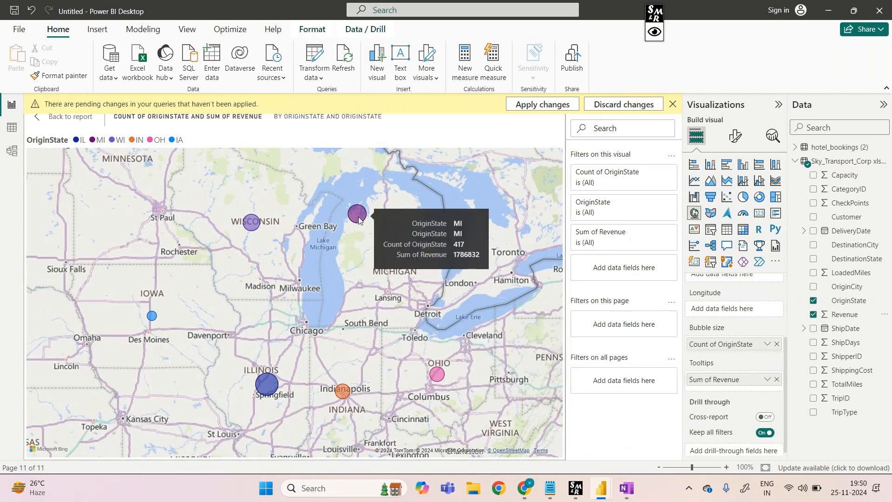
Replace OriginState with DestinationState in the map's Legend and inspect the destination breakdown of the Ohio bubble
scroll(739, 367, "up", 2)
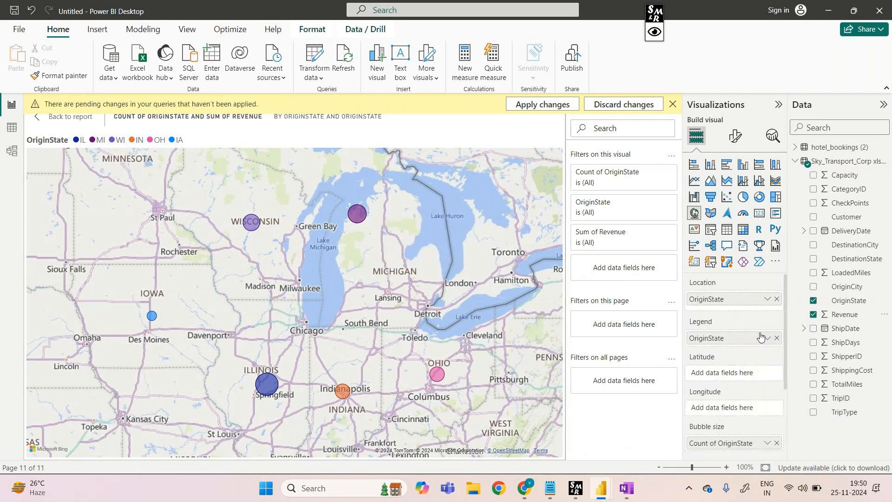
left_click(776, 338)
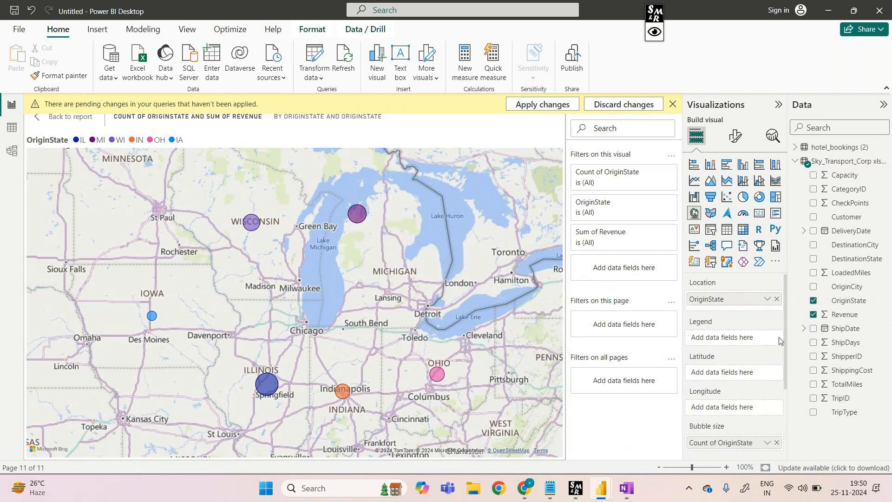
left_click_drag(848, 263, 742, 341)
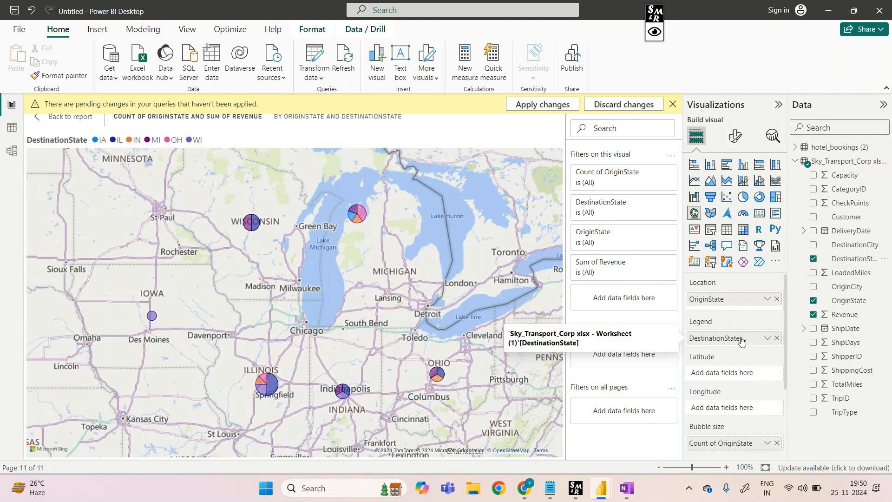
mouse_move(438, 379)
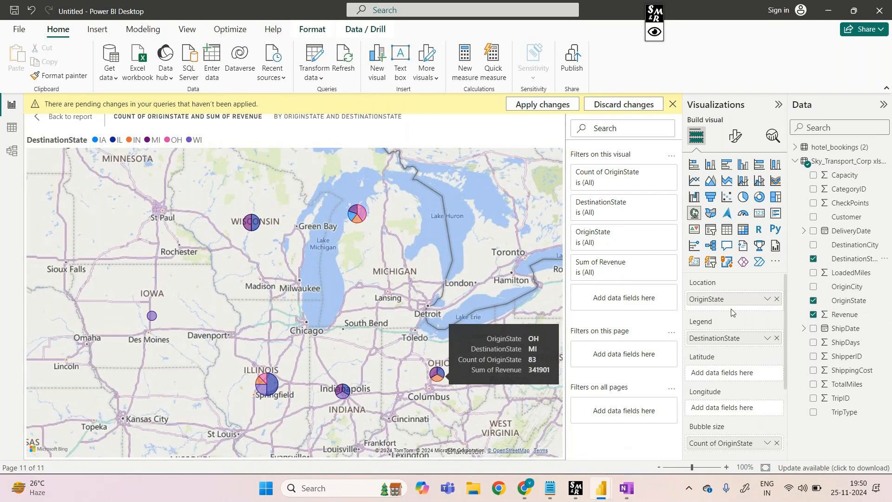
Switch the map's Legend from DestinationState back to OriginState
left_click(777, 339)
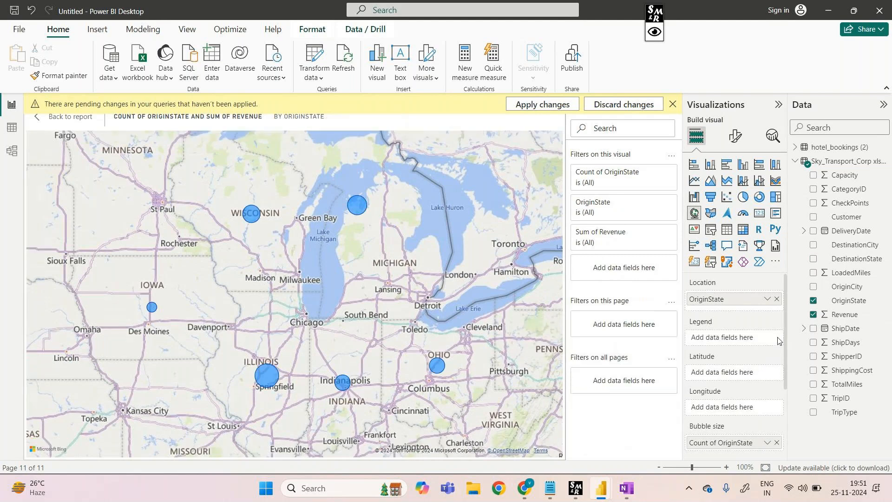
left_click_drag(845, 306, 739, 344)
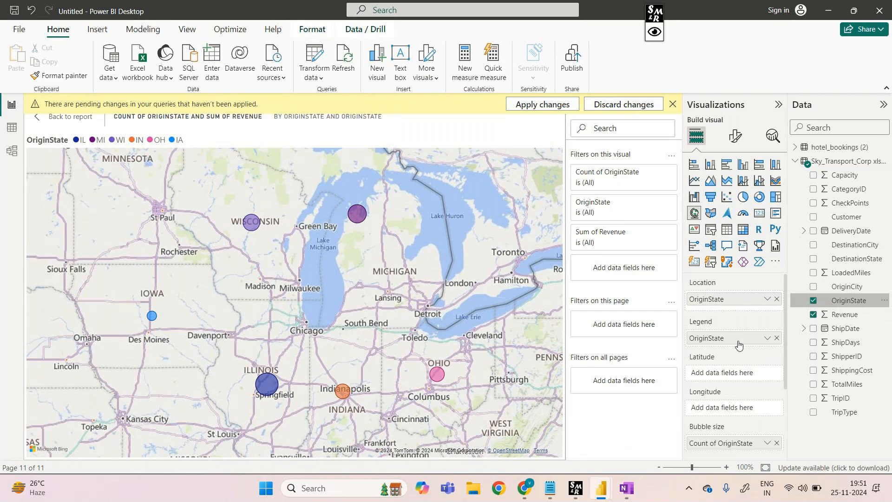
Clear OriginState from the map, then assign DestinationState to Legend, OriginState to Location, and the count of OriginState to Bubble size
left_click(814, 301)
left_click_drag(836, 260, 738, 334)
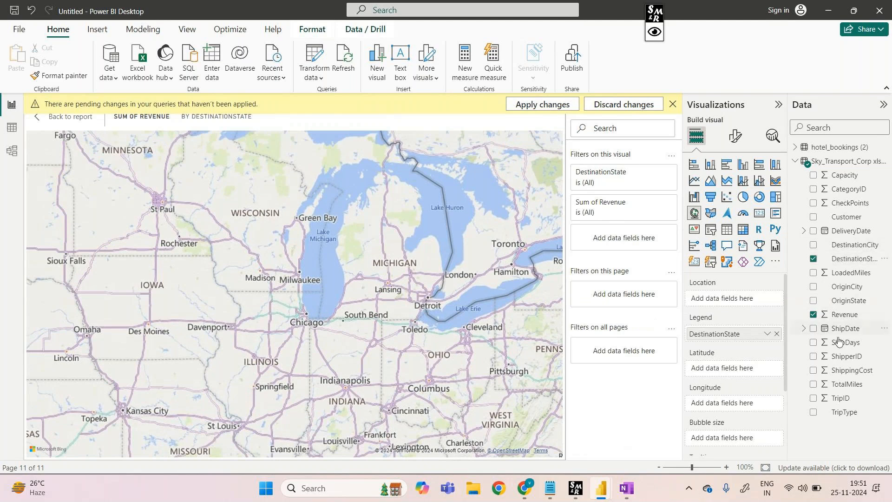
left_click_drag(853, 305, 756, 302)
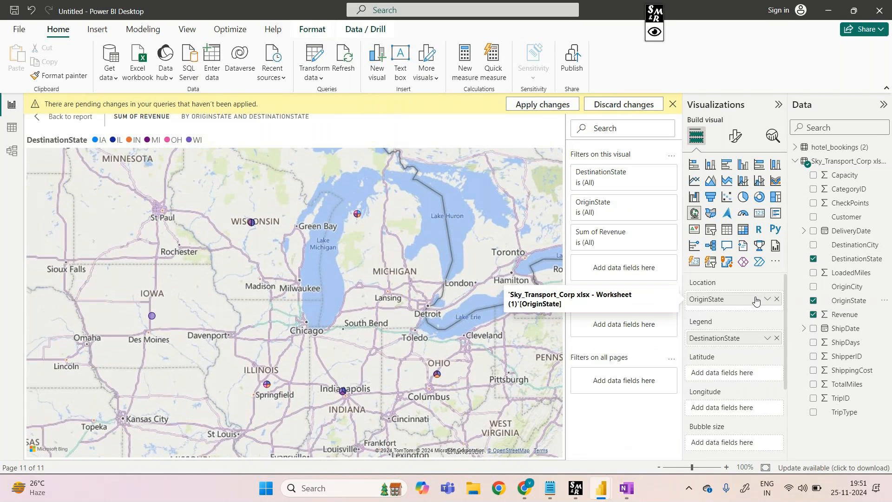
scroll(716, 385, "down", 3)
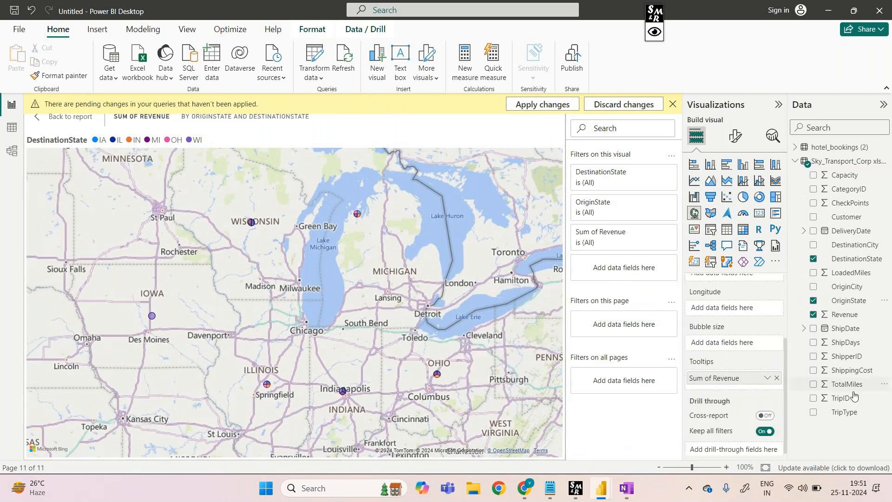
left_click_drag(849, 300, 743, 342)
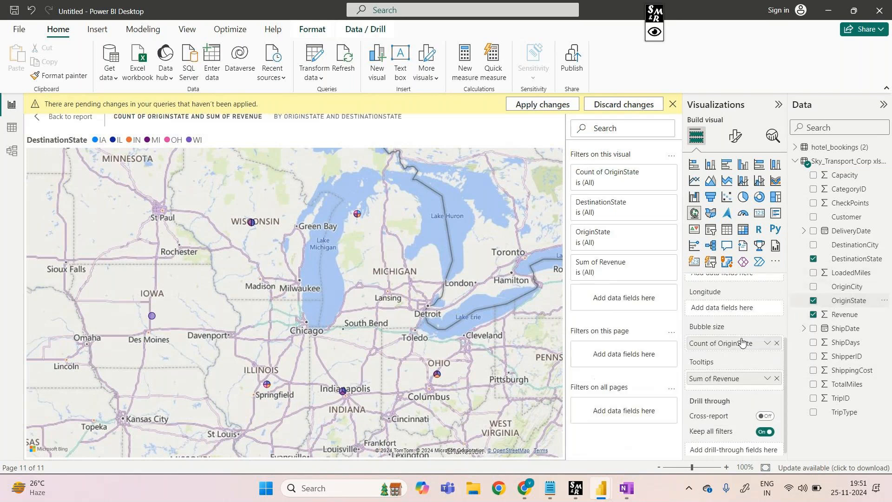
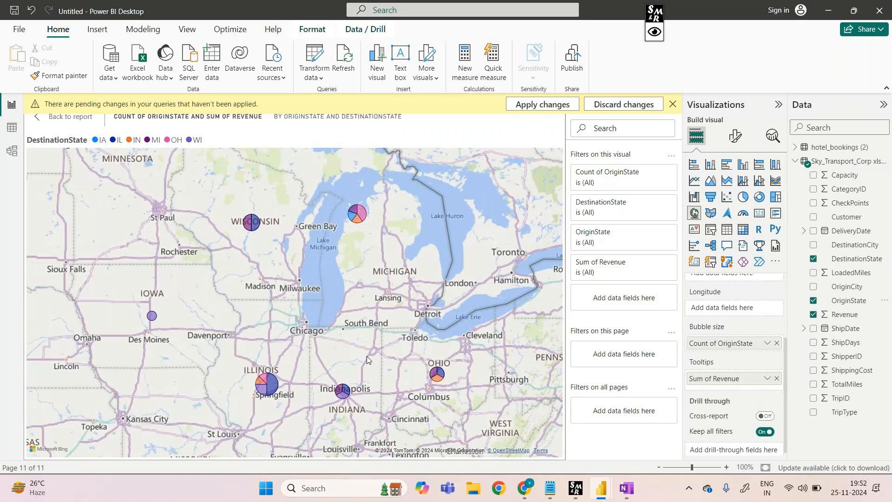
Leave the map's focus view, rename the Page 4 report page to "map", and check the Ohio bubble's details
left_click(71, 116)
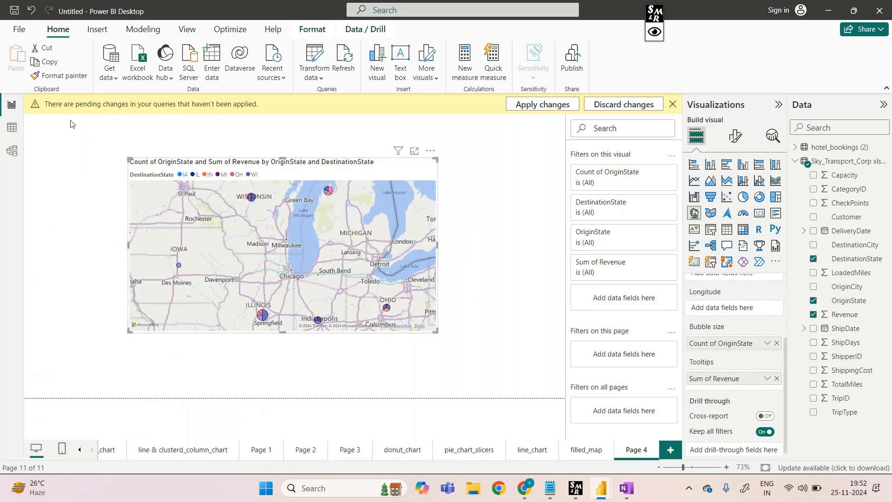
right_click(624, 452)
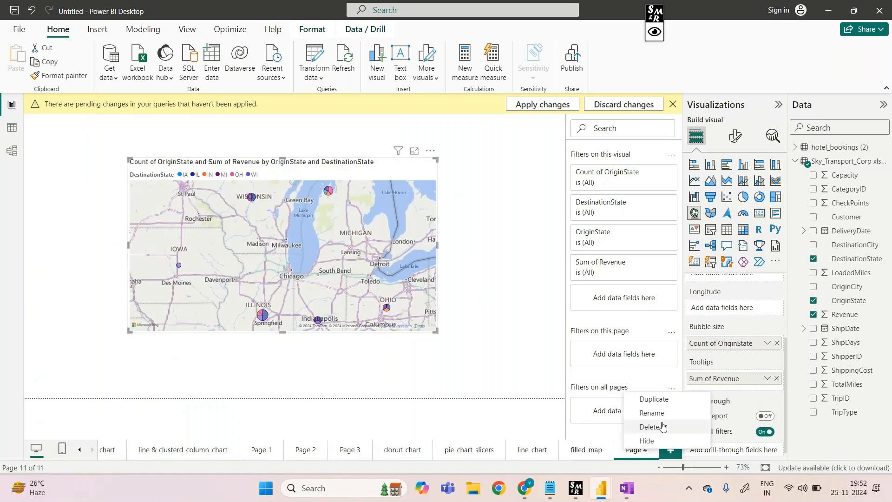
left_click(656, 413)
type("map")
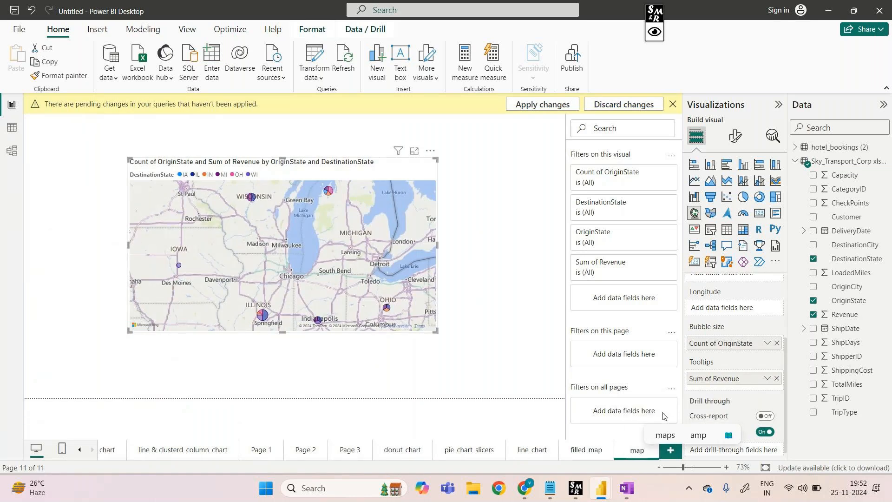
left_click(481, 377)
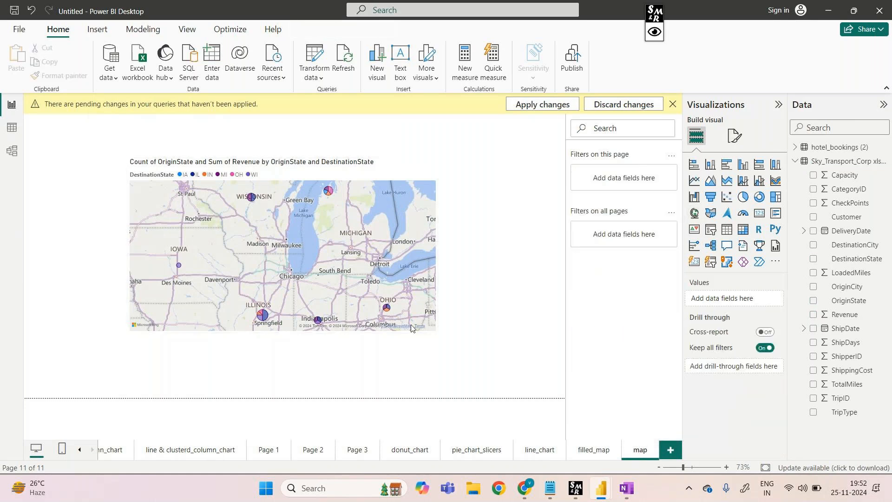
mouse_move(386, 308)
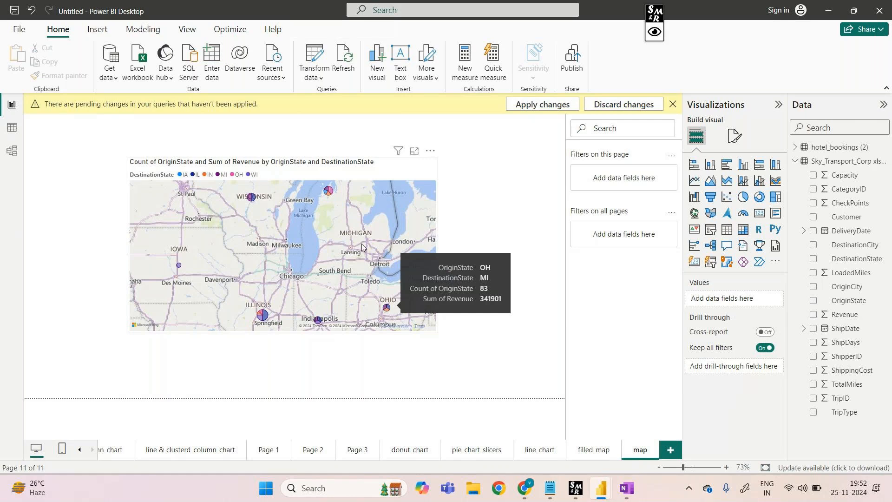
mouse_move(330, 186)
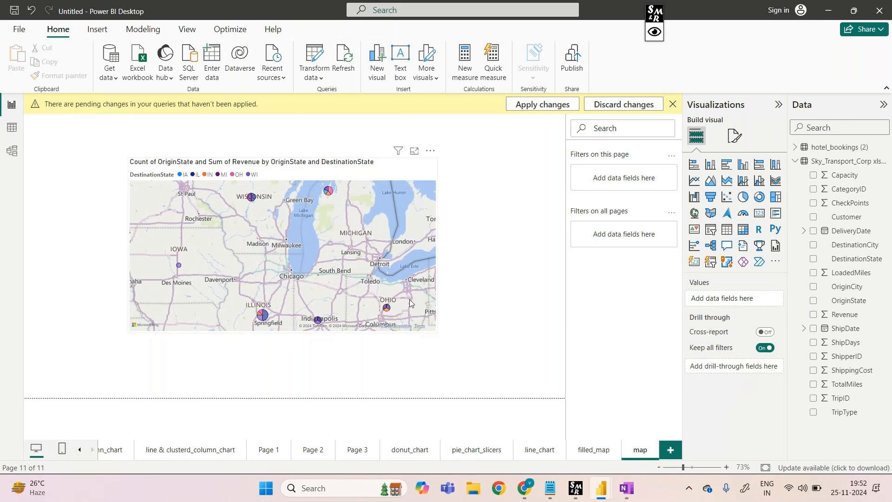
mouse_move(528, 491)
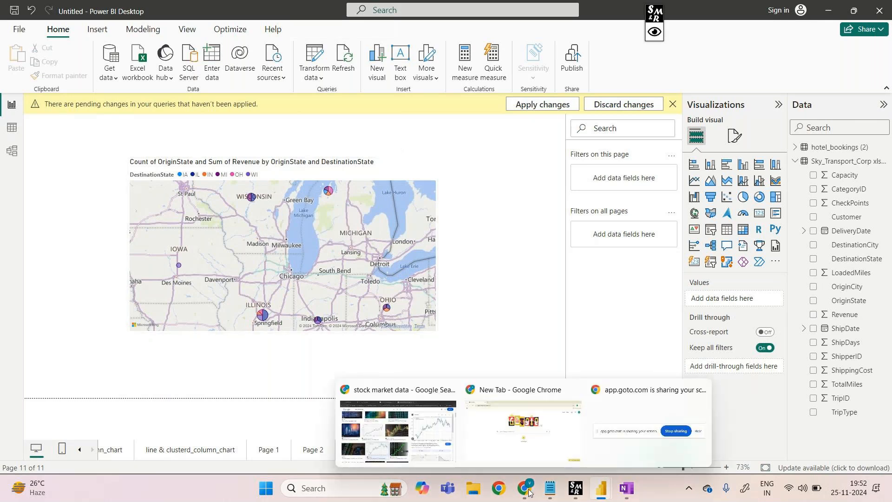
left_click(401, 430)
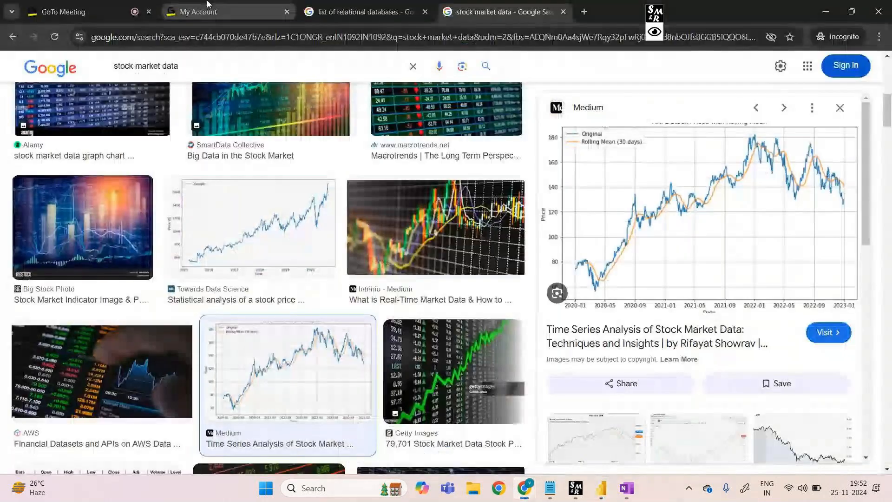
left_click(109, 13)
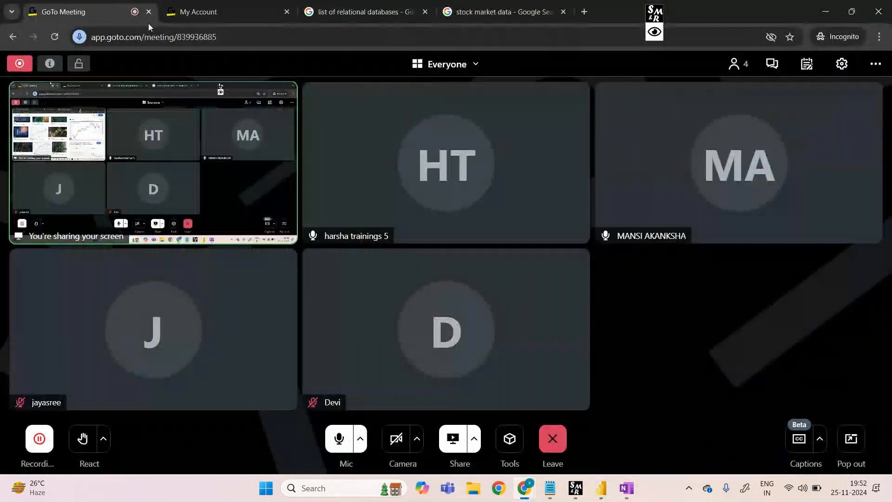
left_click(476, 444)
left_click(696, 346)
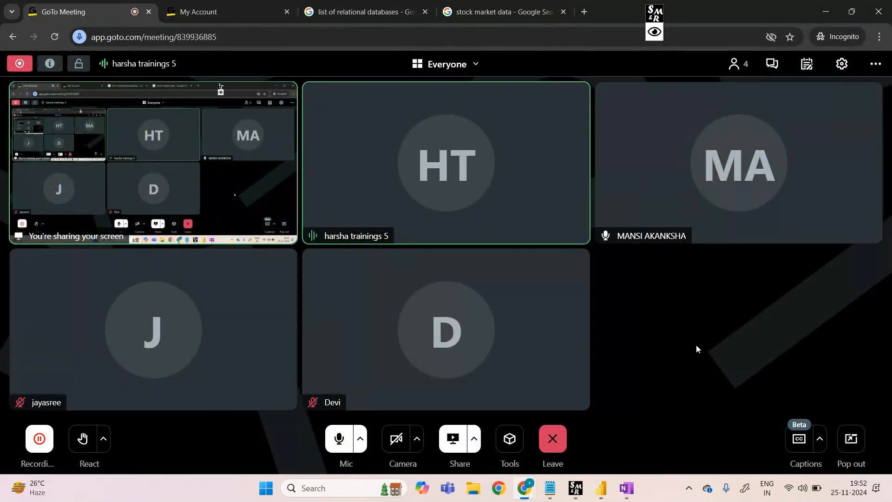
Switch to OneNote and print the Class2 page with Microsoft Print to PDF, saving it in Downloads as "25nov2024 7pm notes"
mouse_move(558, 482)
mouse_move(627, 488)
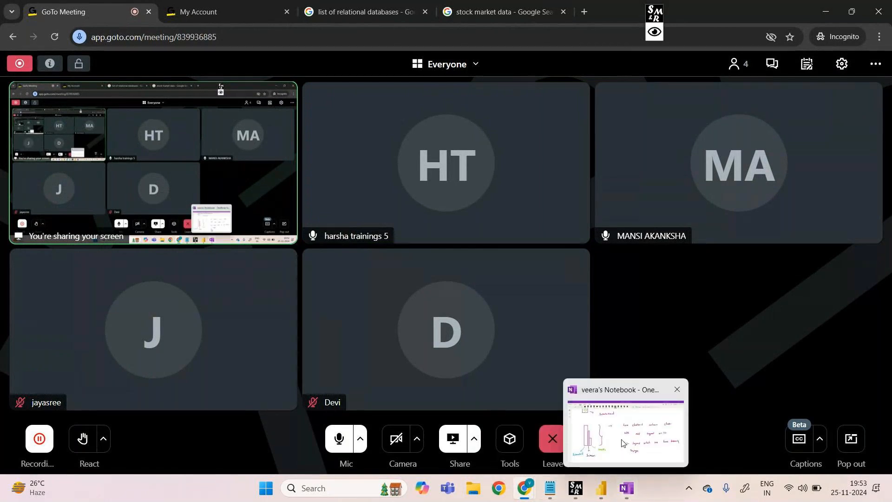
left_click(623, 443)
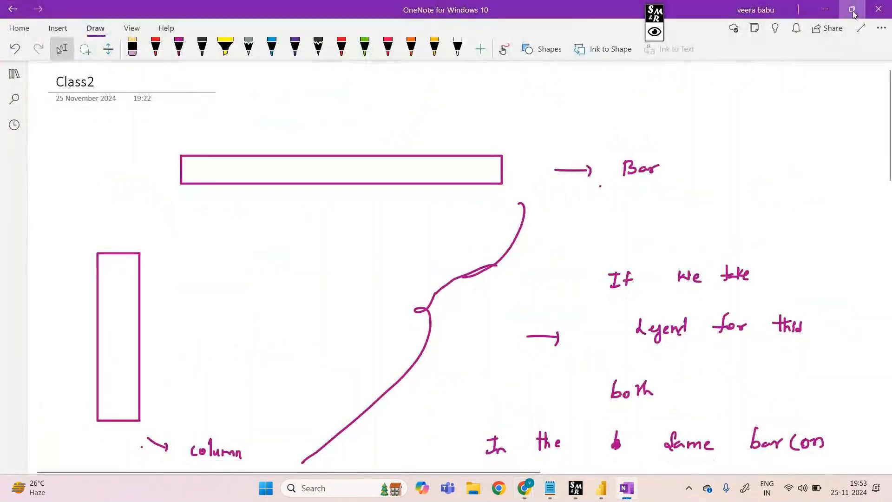
left_click(881, 28)
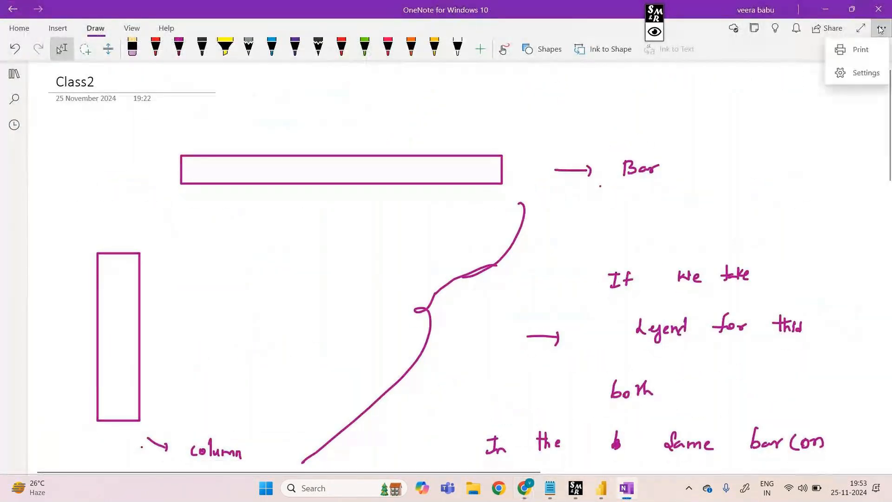
left_click(864, 51)
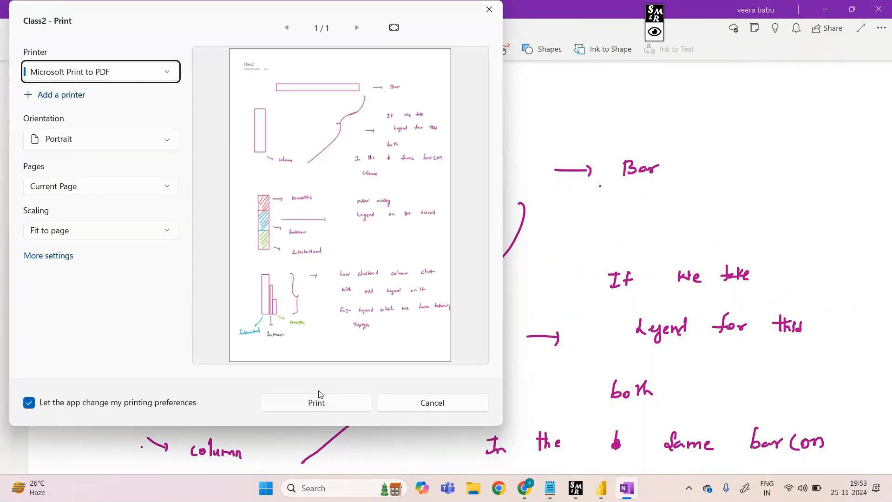
left_click(328, 404)
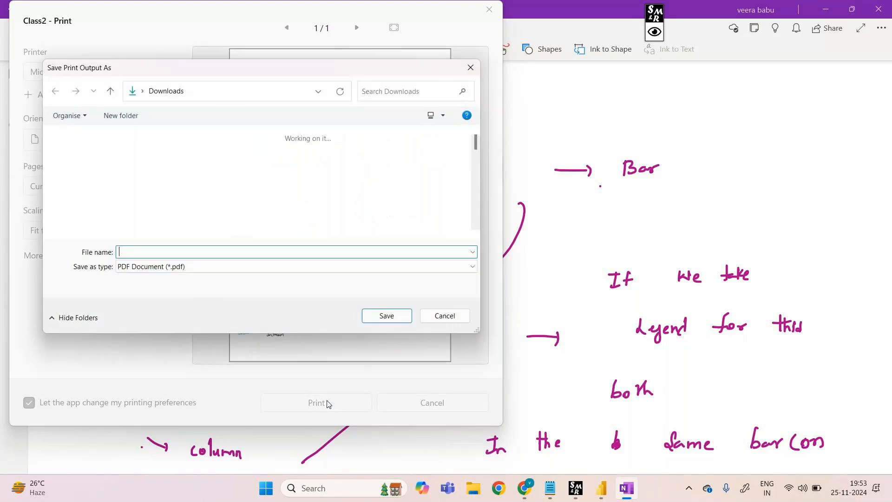
type("2")
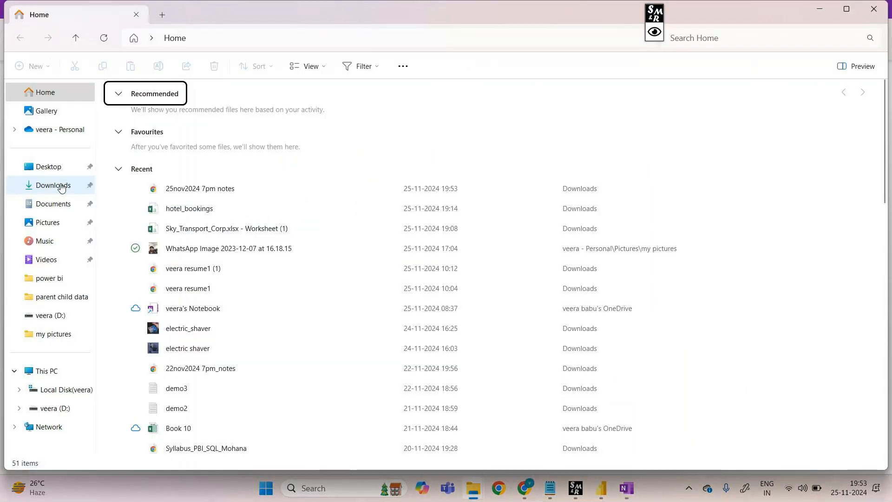
Open the "25nov2024 7pm notes" PDF from the Downloads folder and look through its handwritten chart notes
left_click(61, 187)
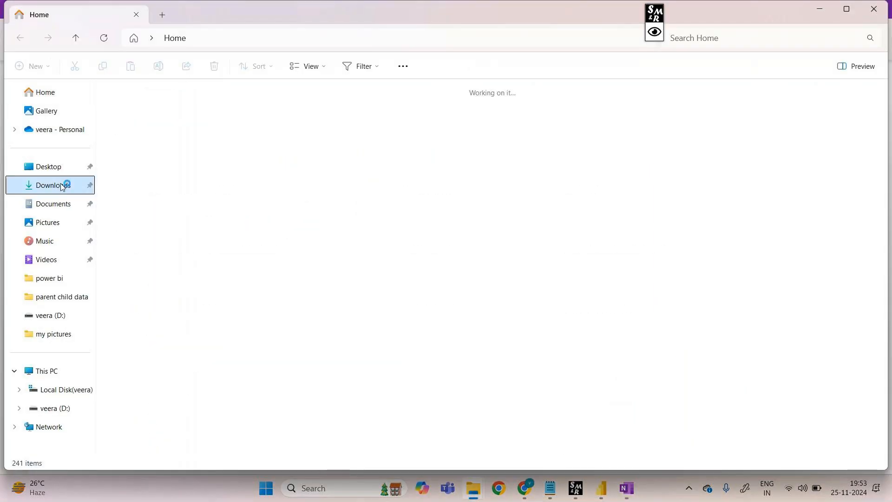
left_click(133, 142)
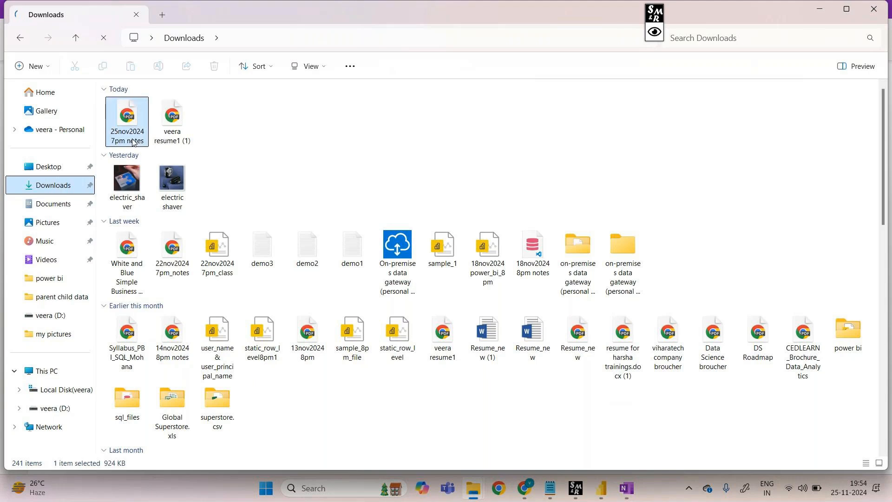
double_click(133, 142)
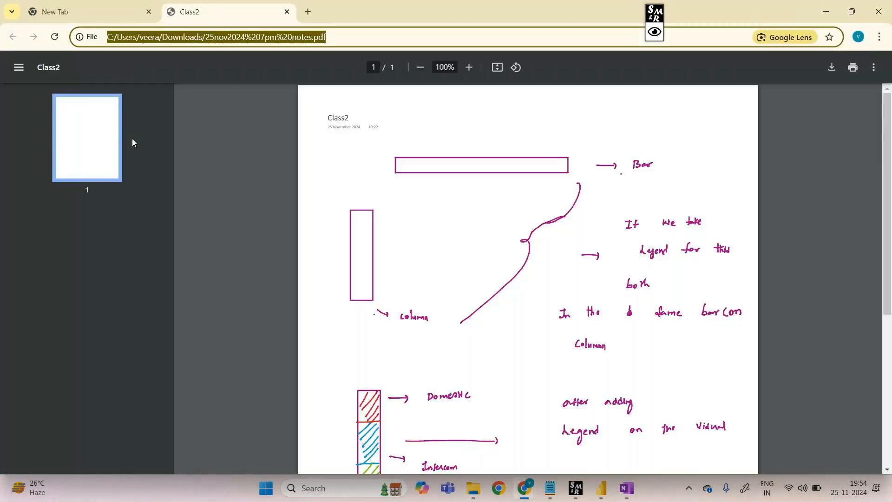
scroll(506, 419, "down", 5)
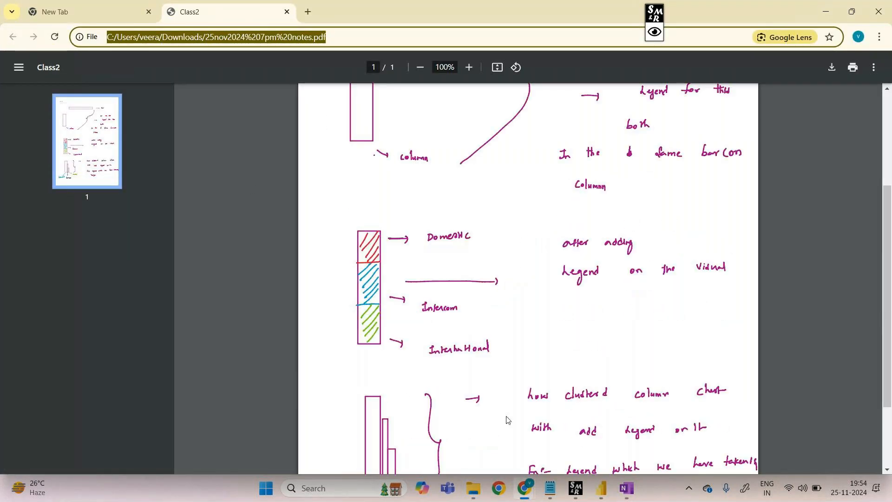
scroll(508, 420, "up", 5)
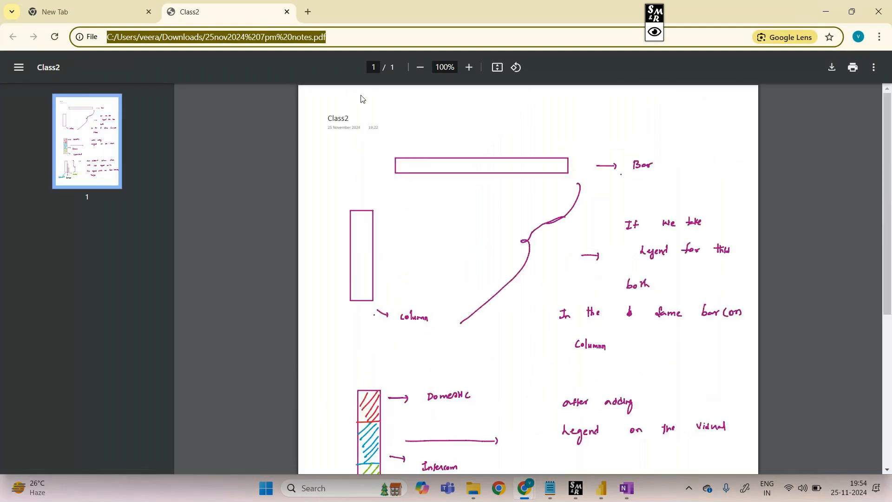
left_click(363, 41)
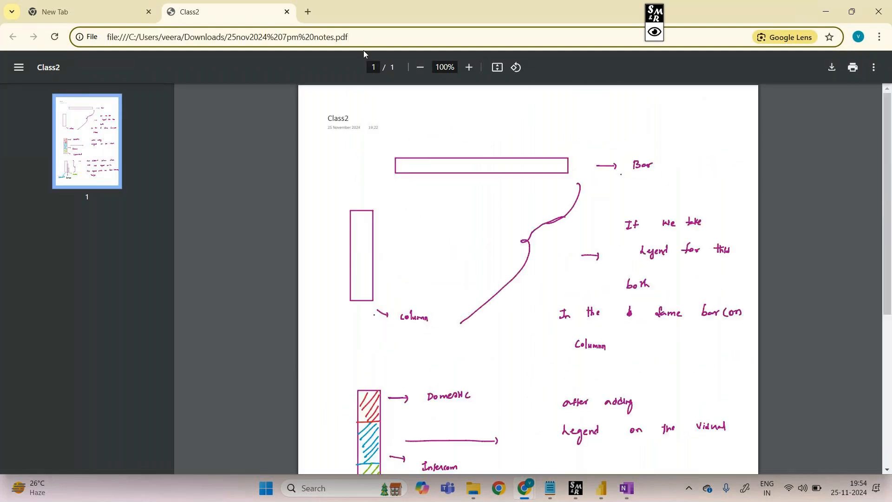
Switch to the GoTo Meeting window in Chrome and stop sharing the screen
mouse_move(524, 488)
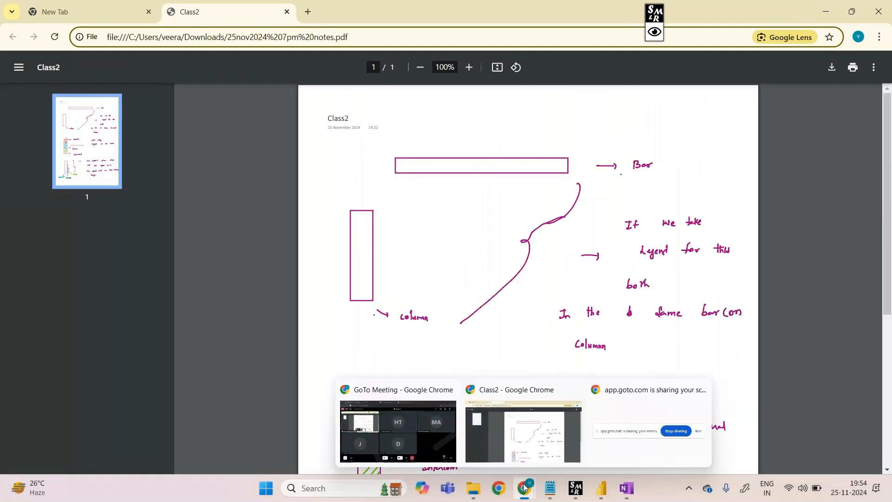
left_click(429, 426)
left_click(473, 443)
left_click(455, 404)
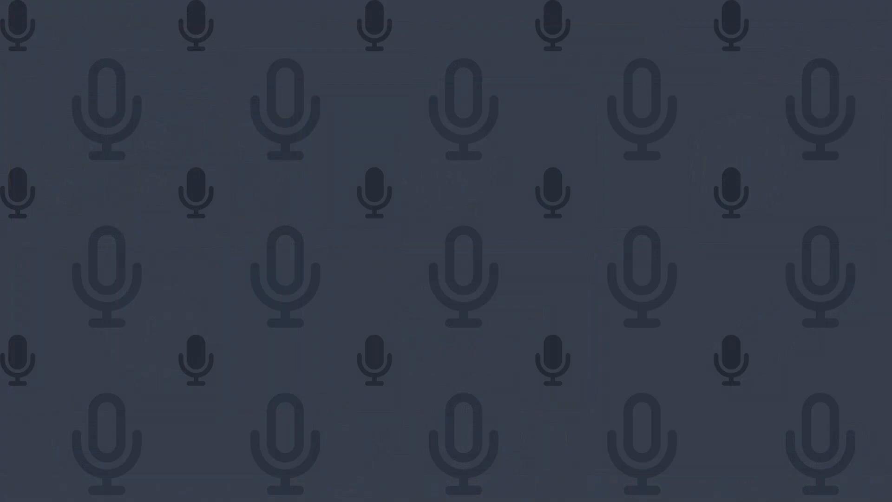